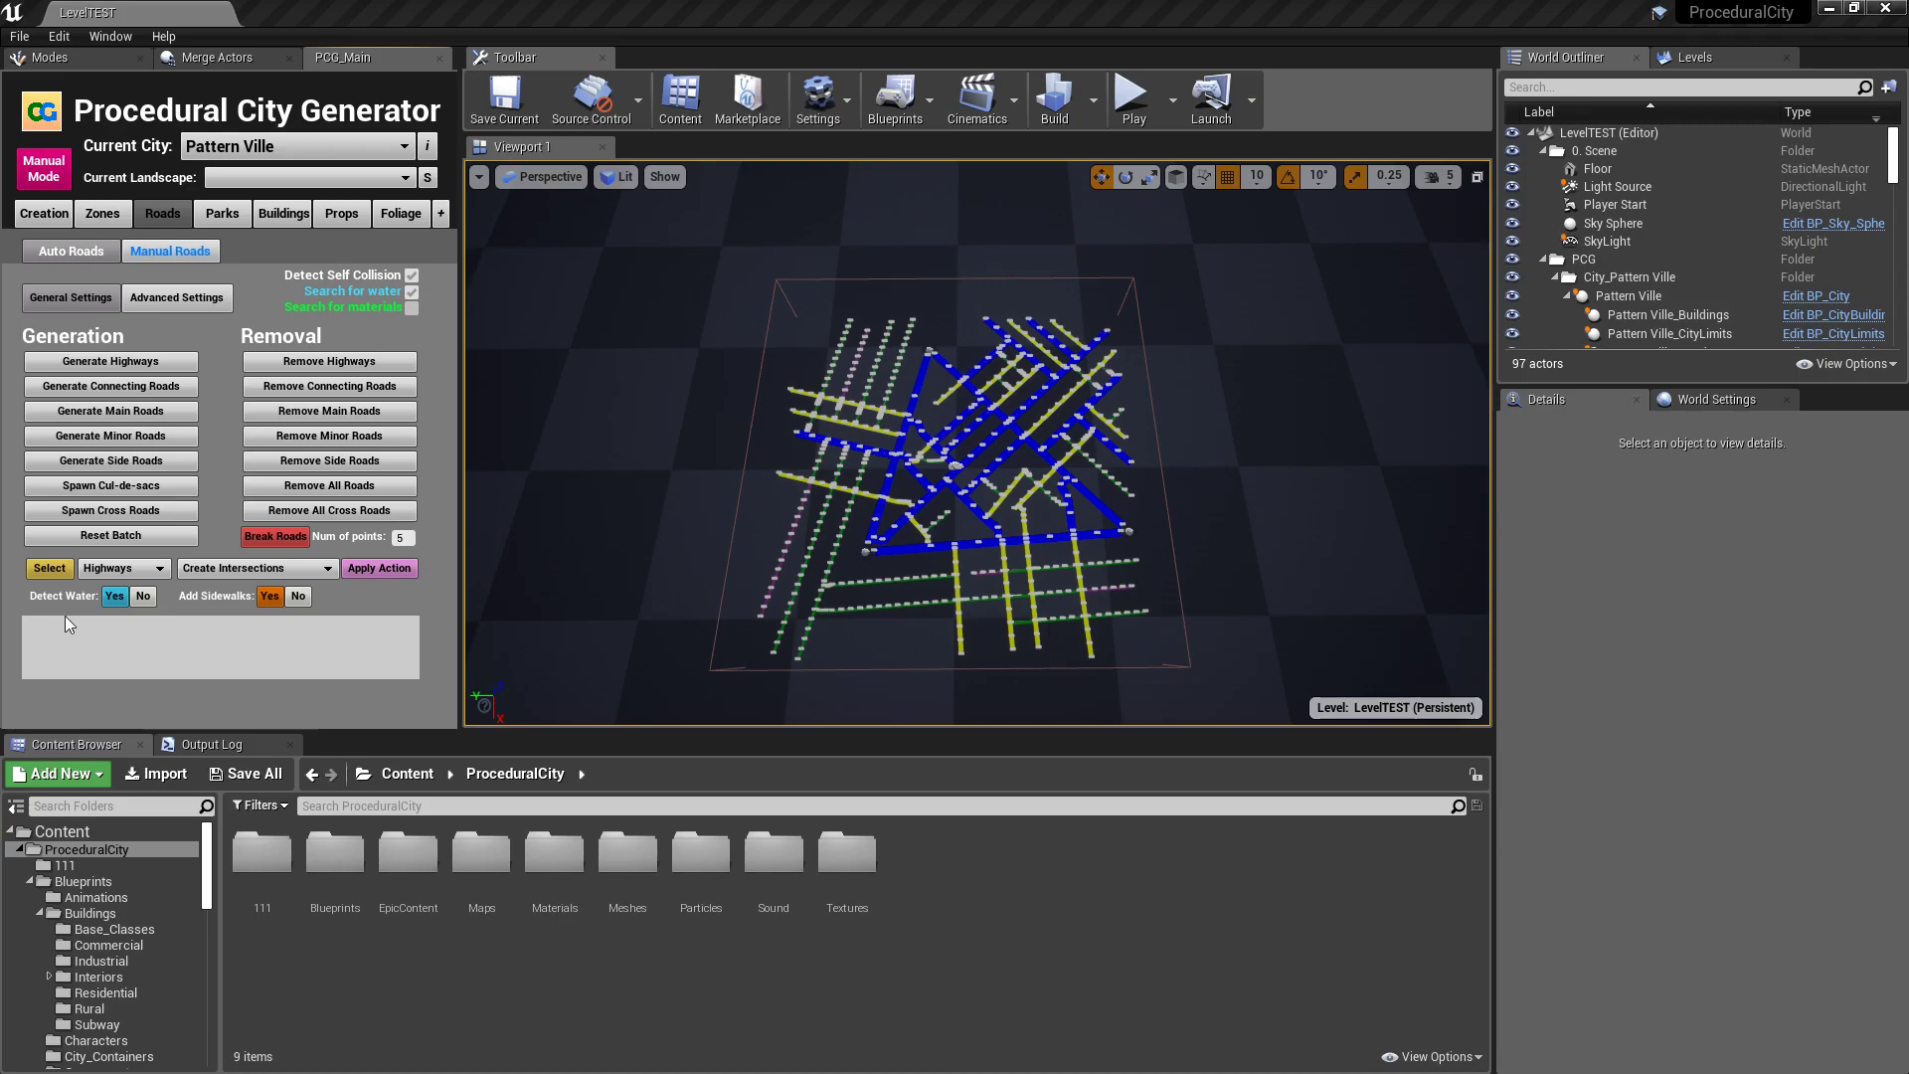
Restrict building spawning and removal to the main roads and return to the general building settings
click(271, 215)
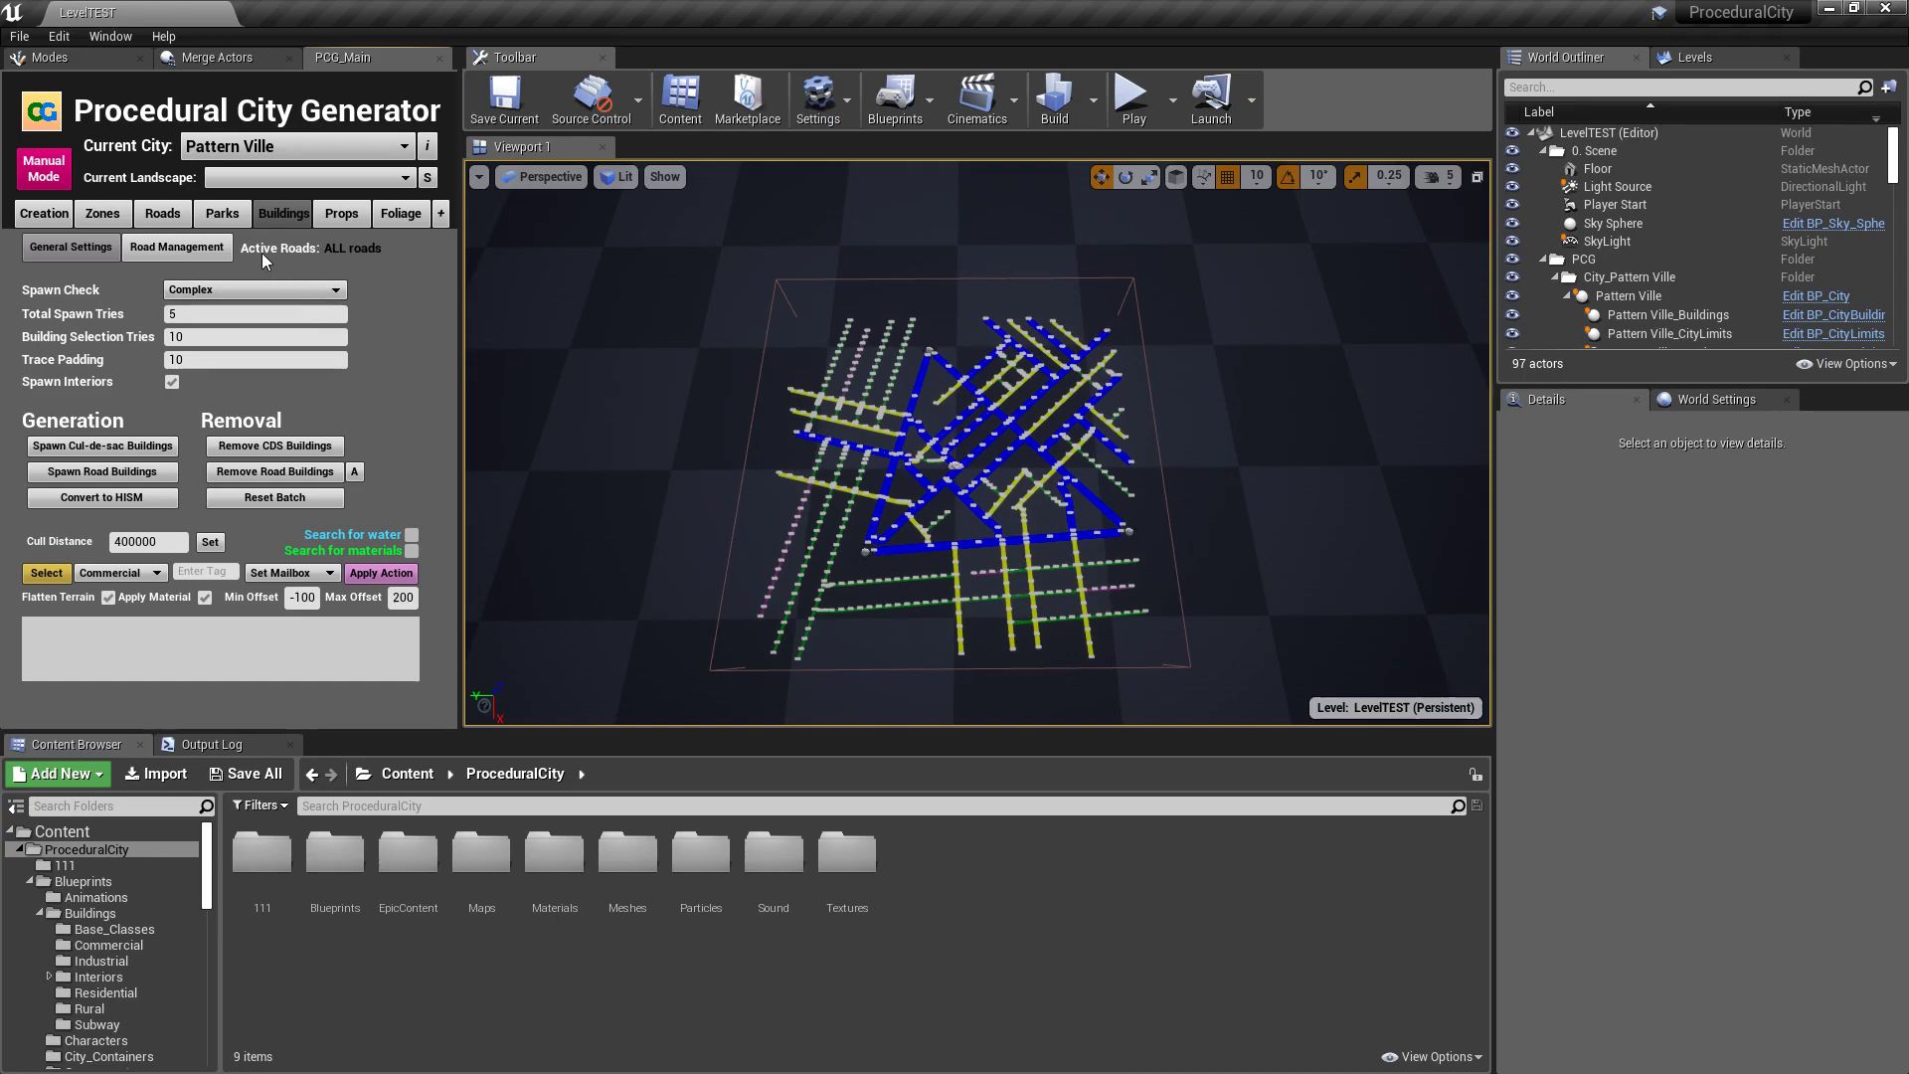
click(175, 249)
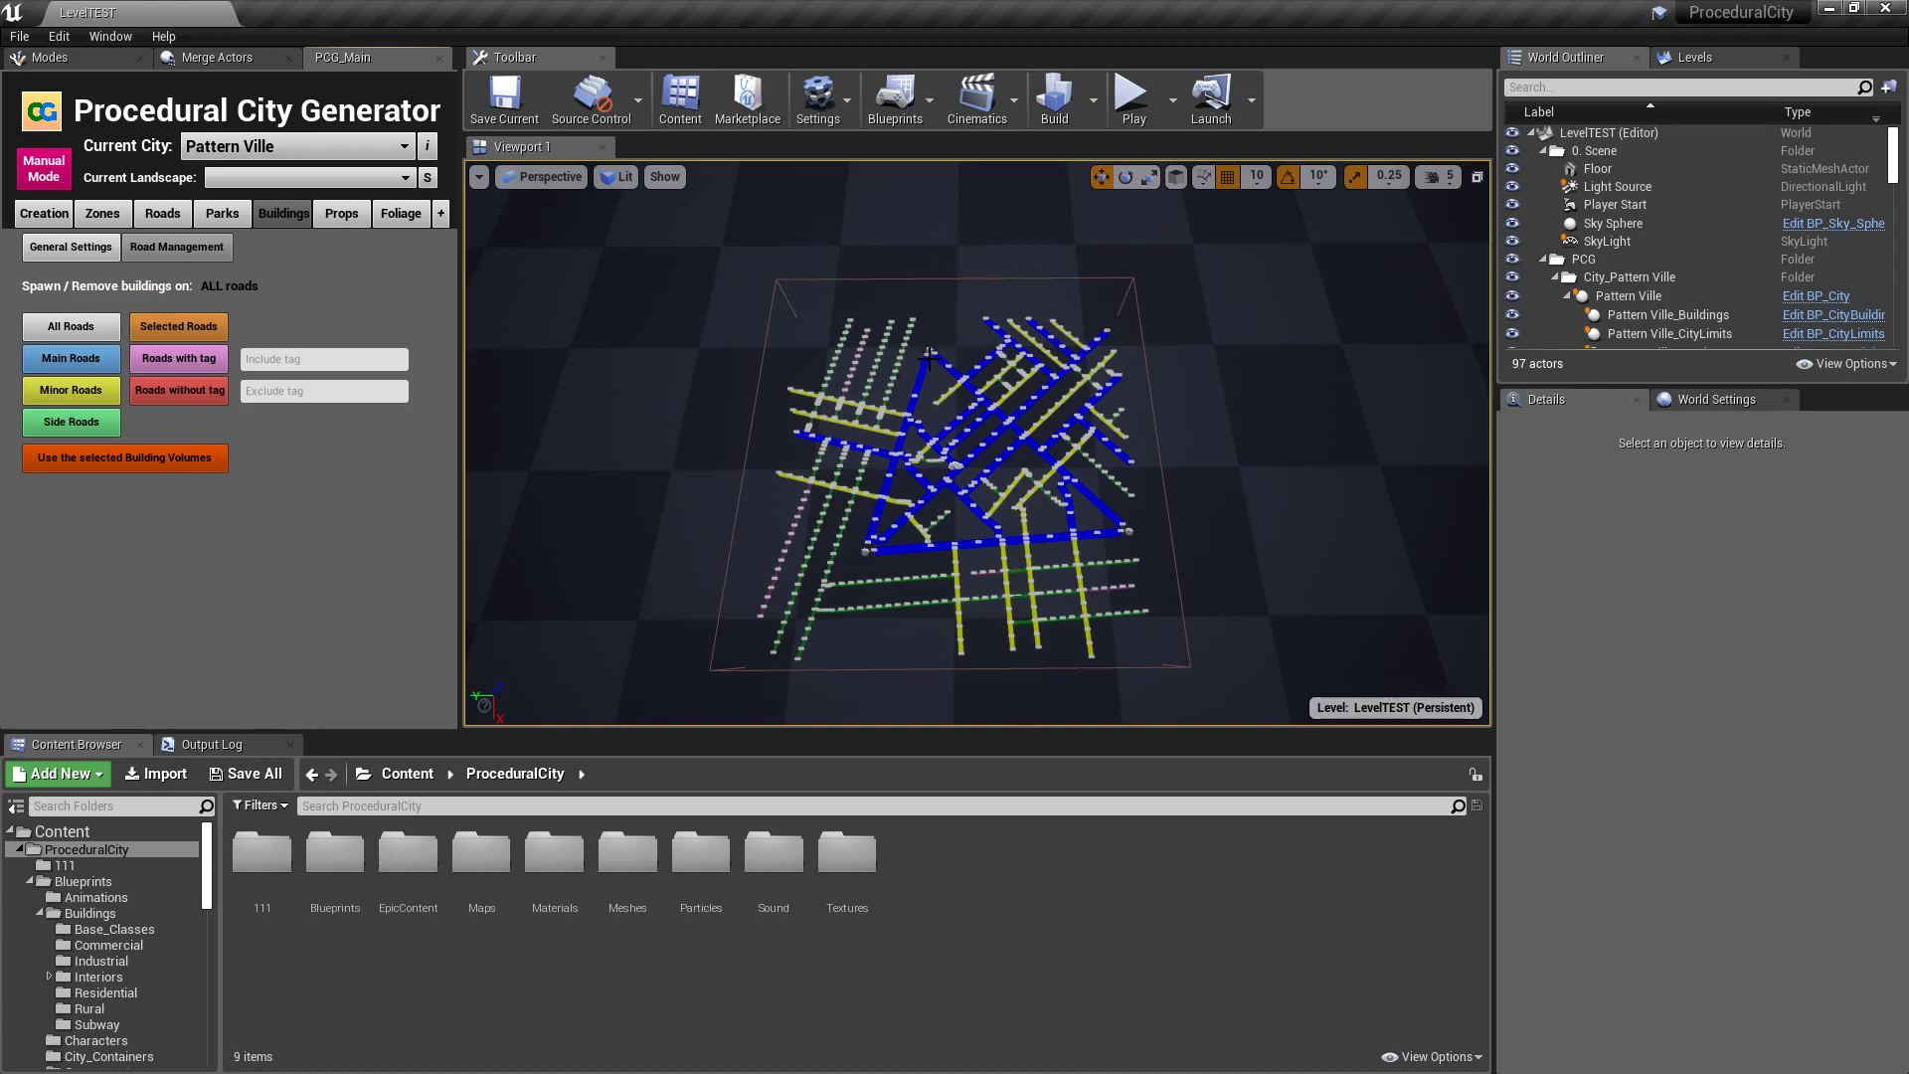
click(74, 360)
click(89, 247)
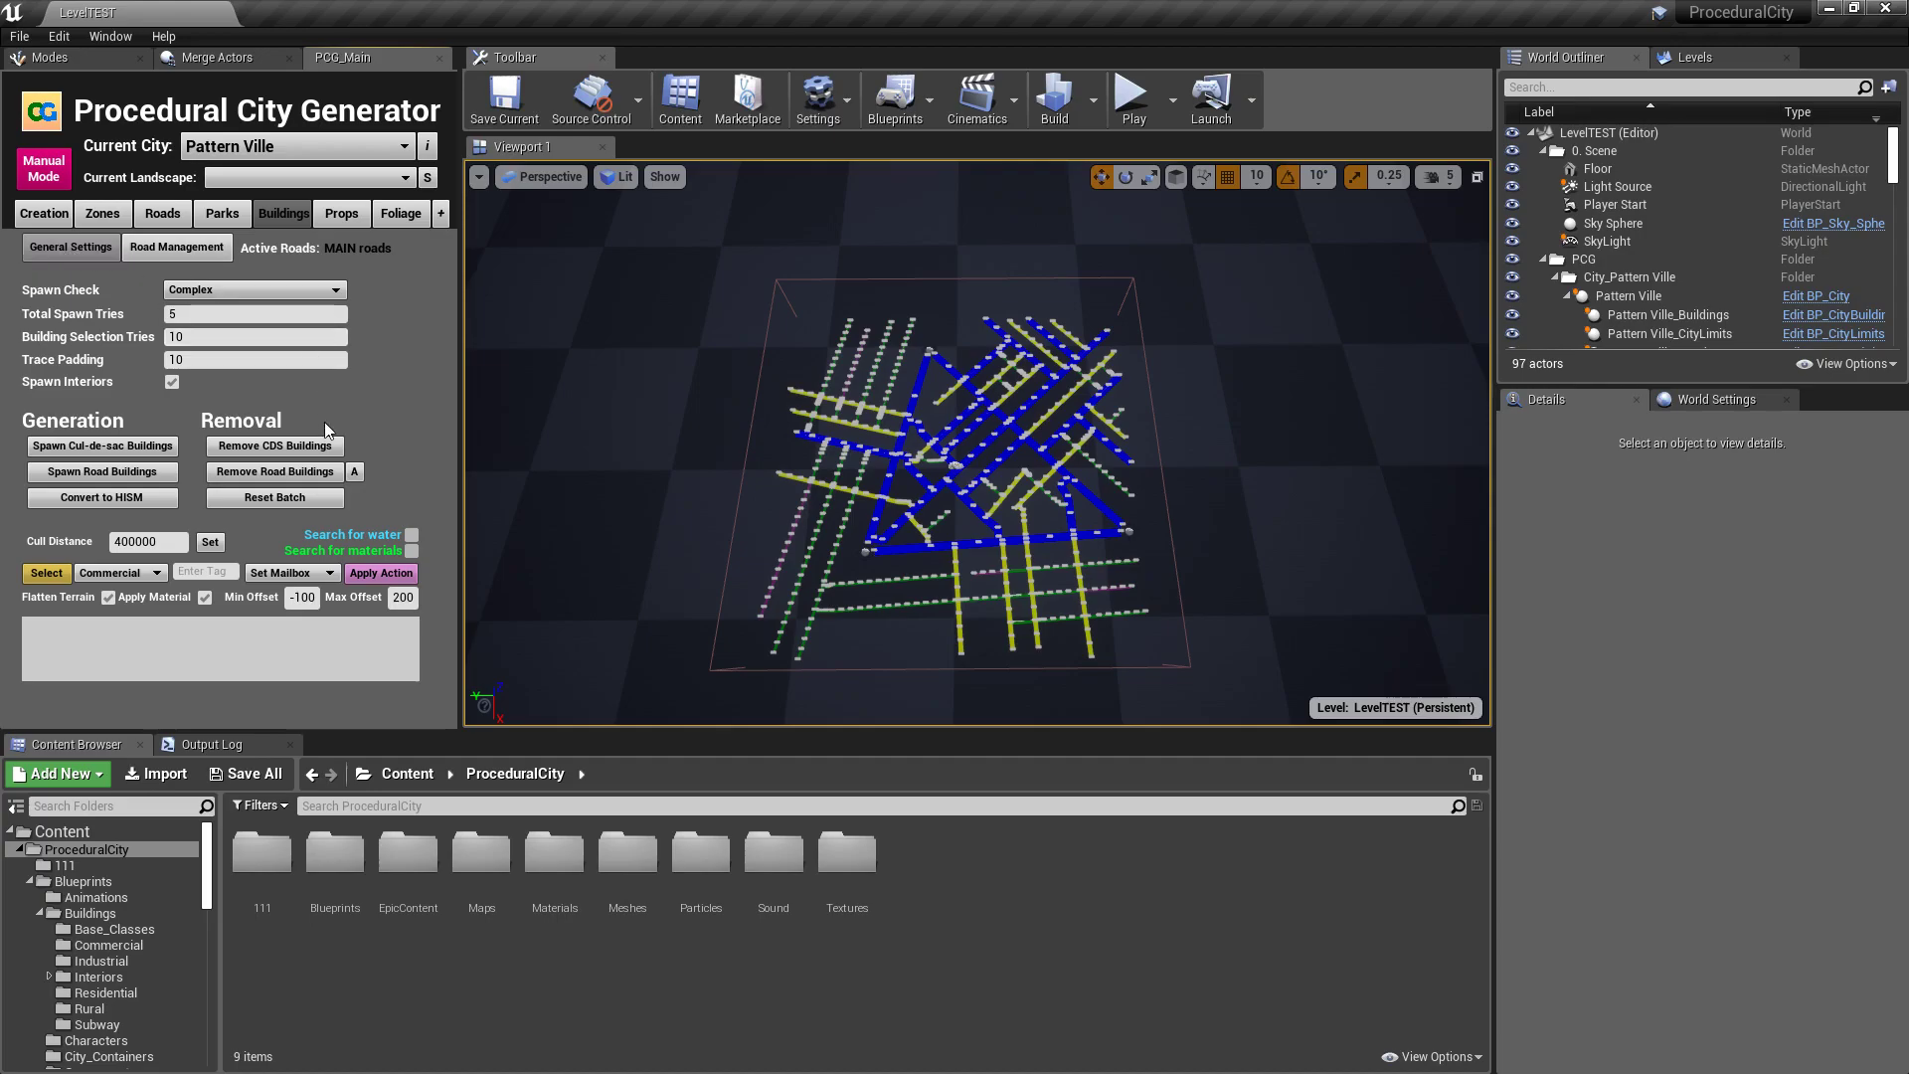
Reset the building batch, spawn buildings along the main roads and remove them again
click(291, 494)
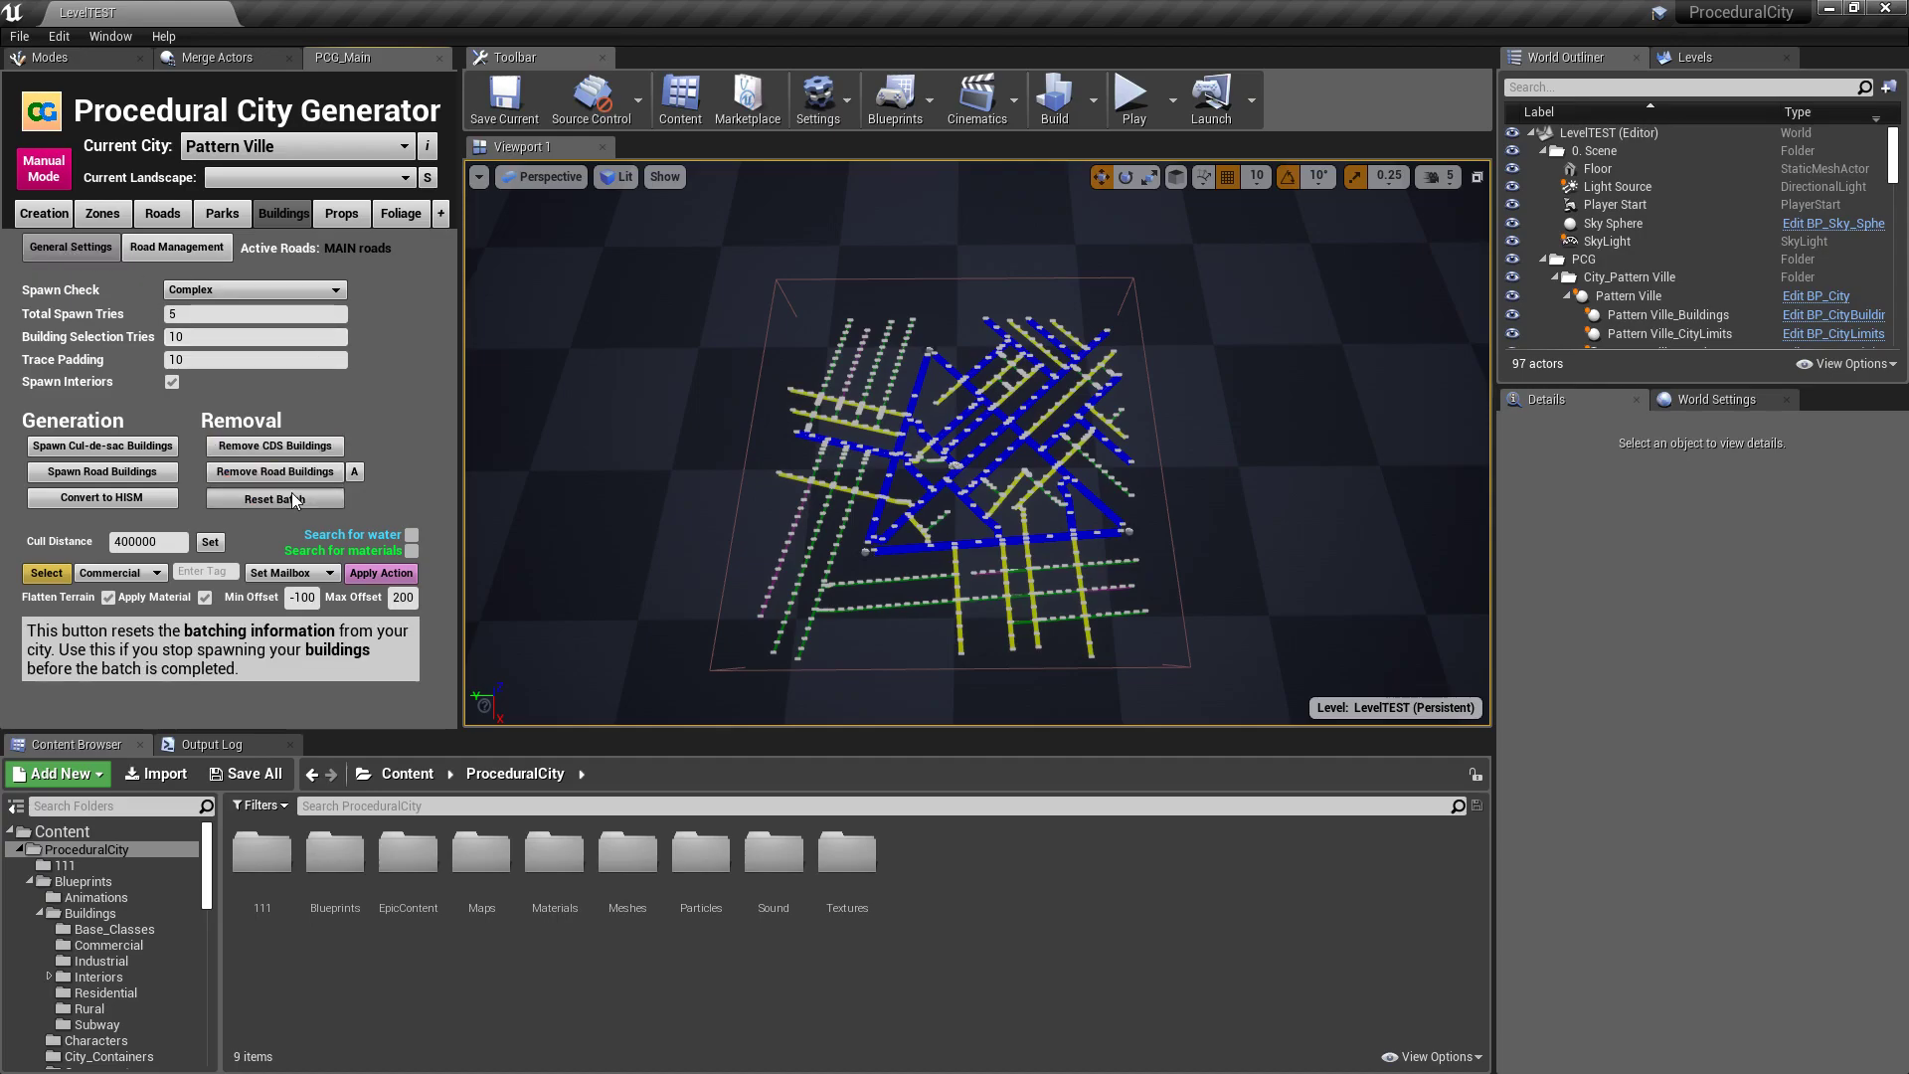
click(131, 471)
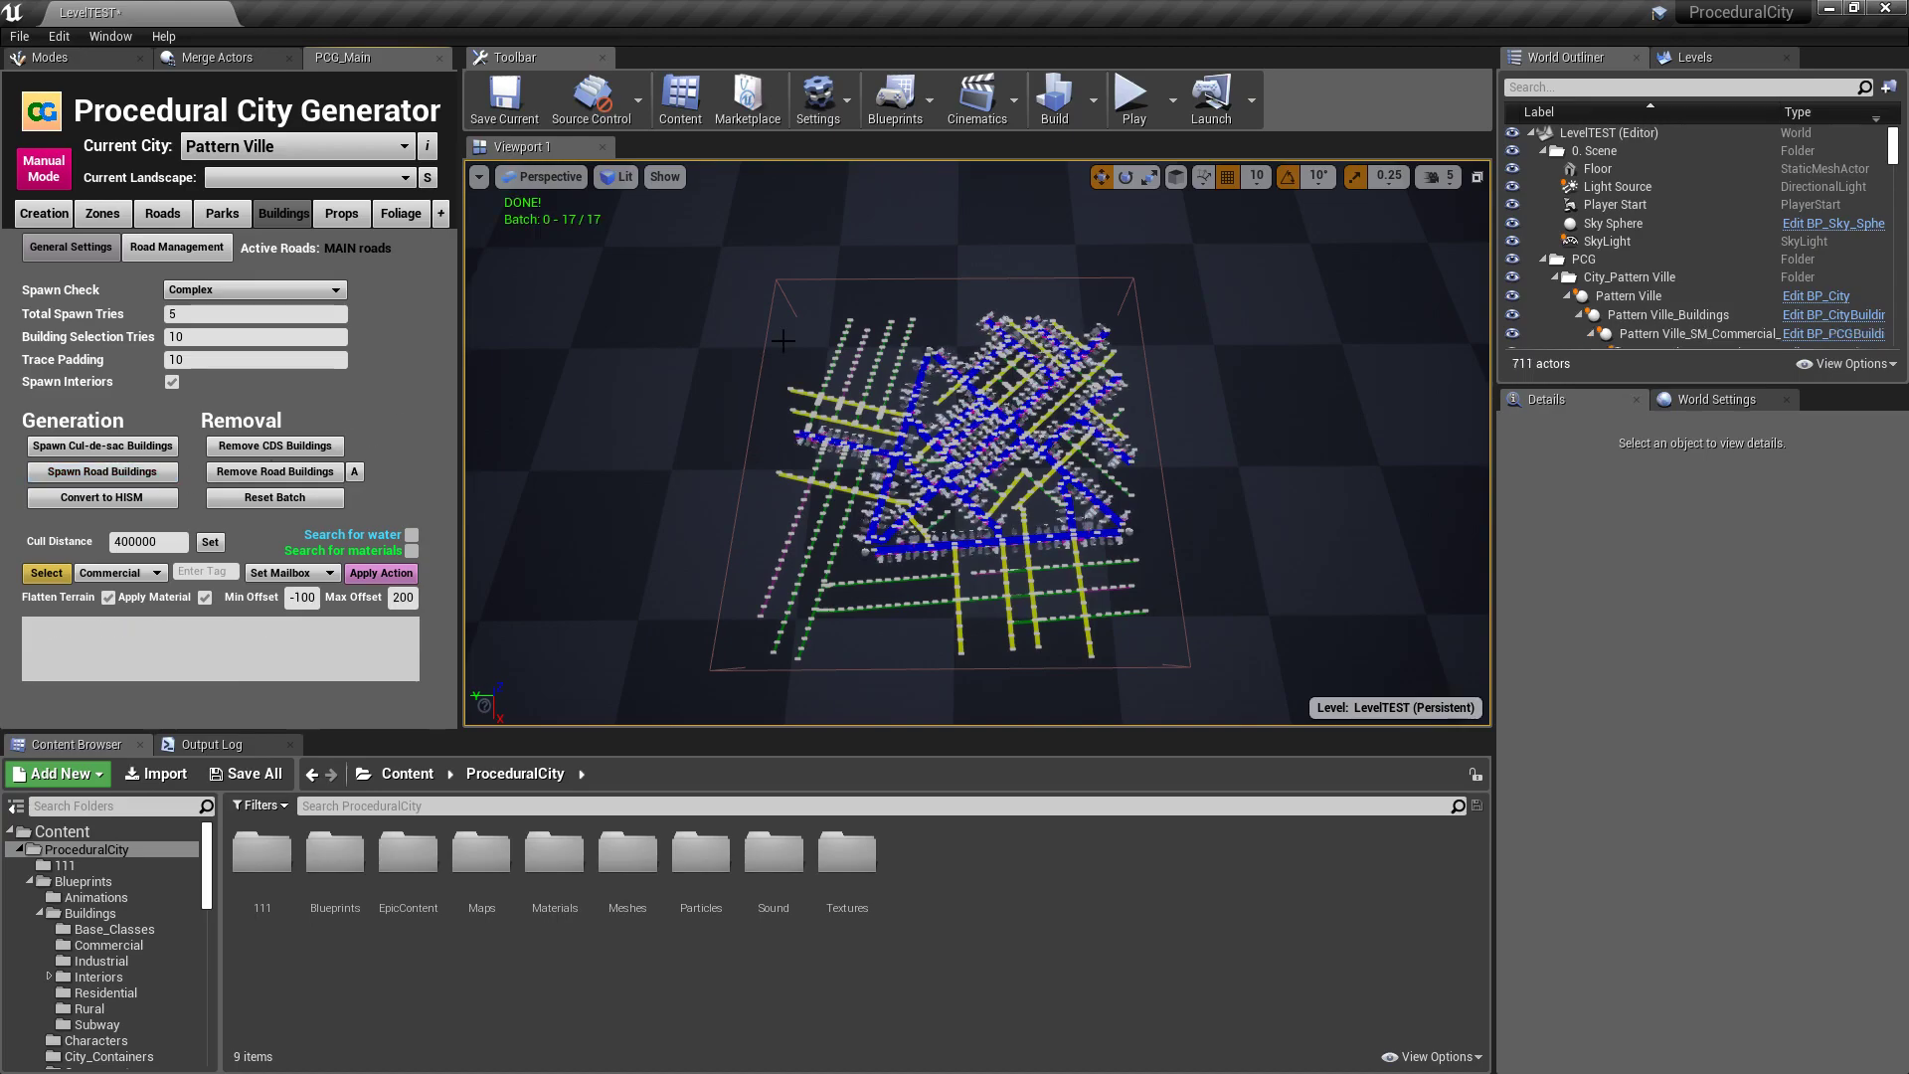
right_drag(1040, 323, 1108, 376)
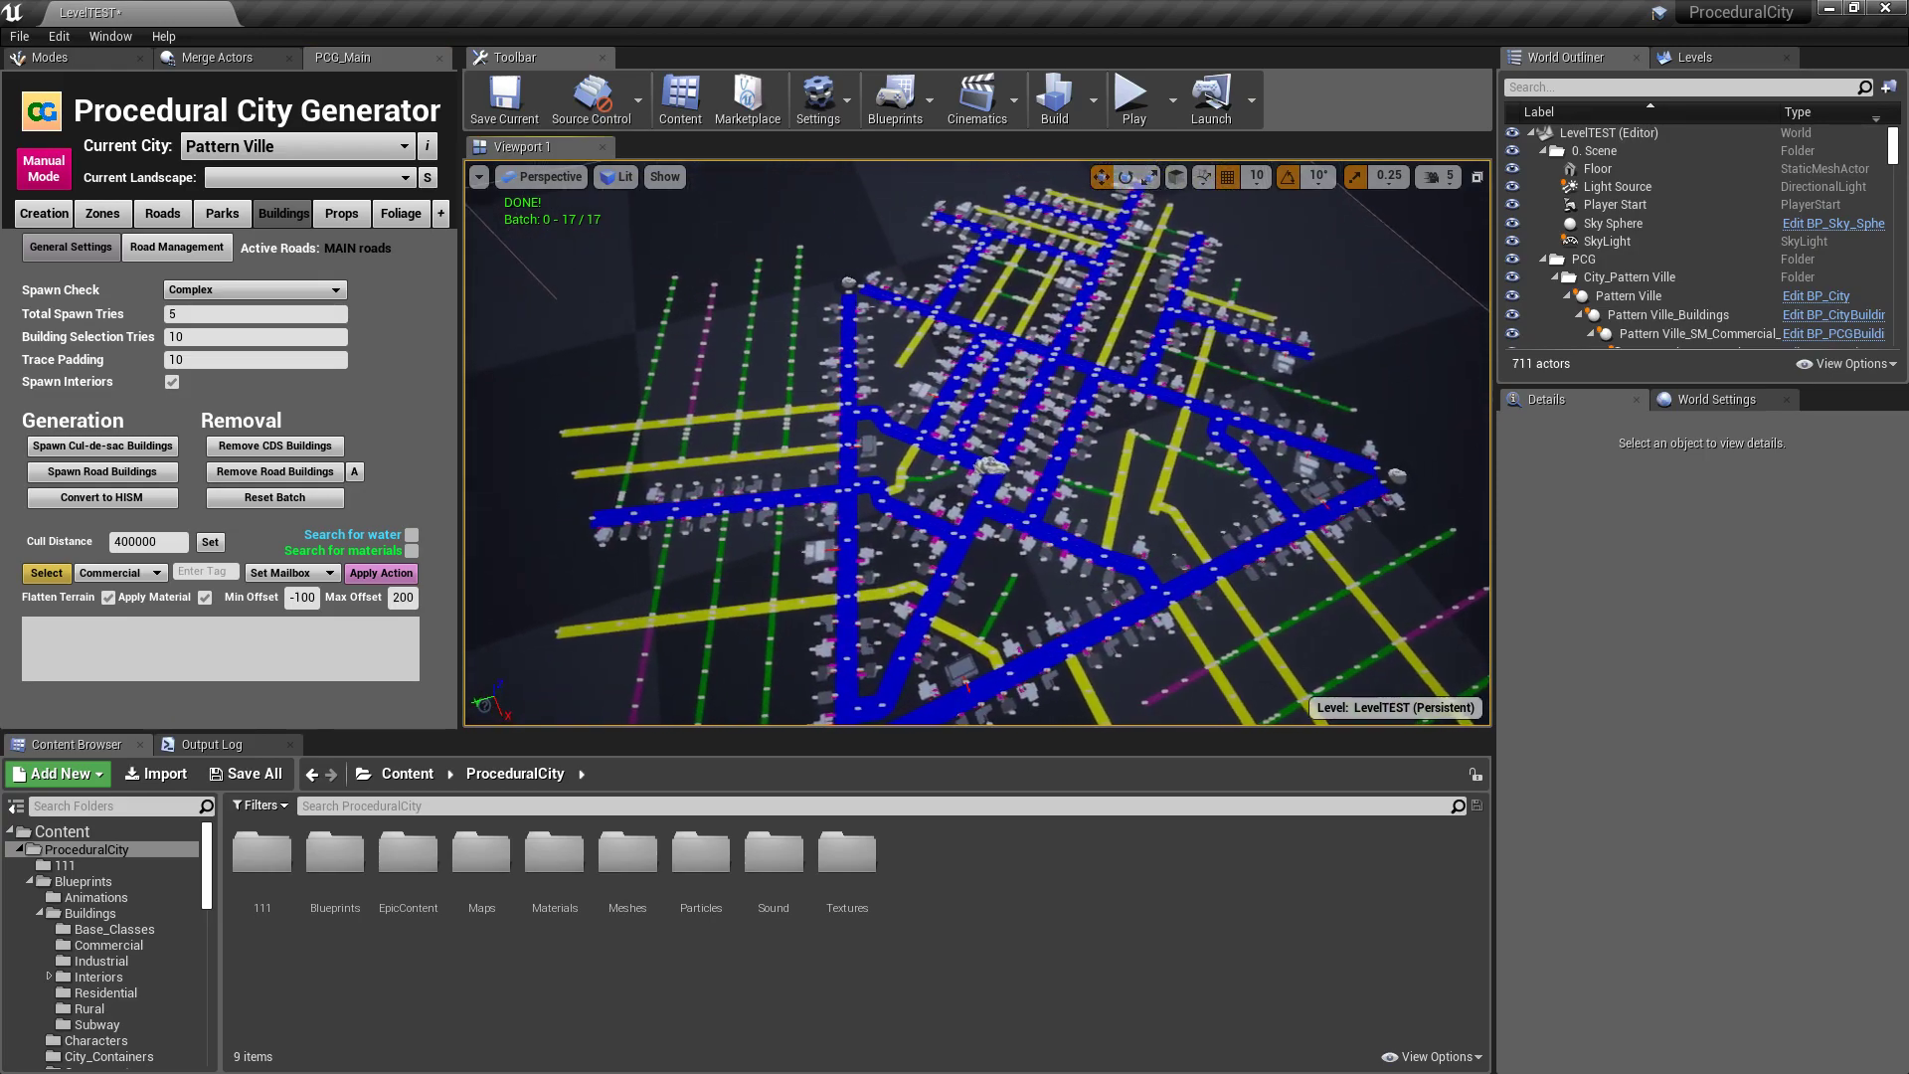
click(289, 475)
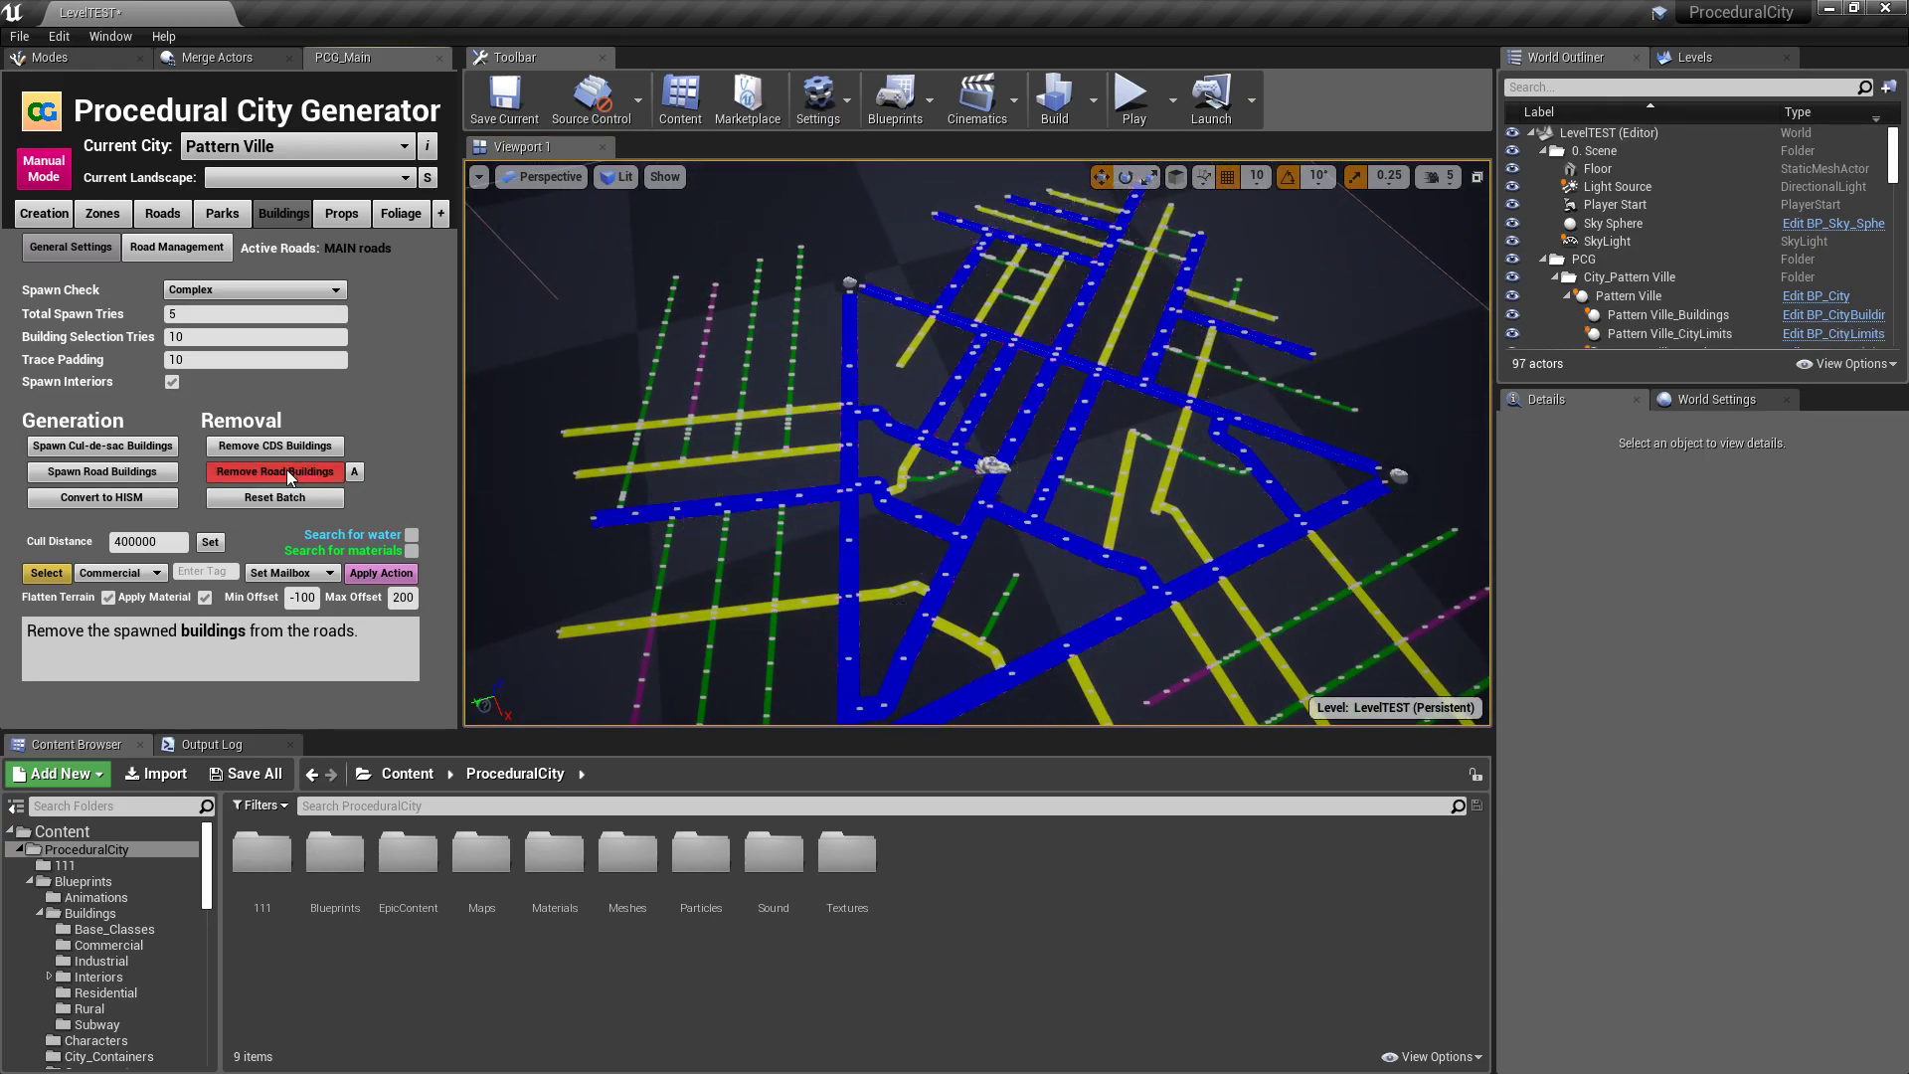
Switch the active roads for building operations to the minor roads
click(178, 245)
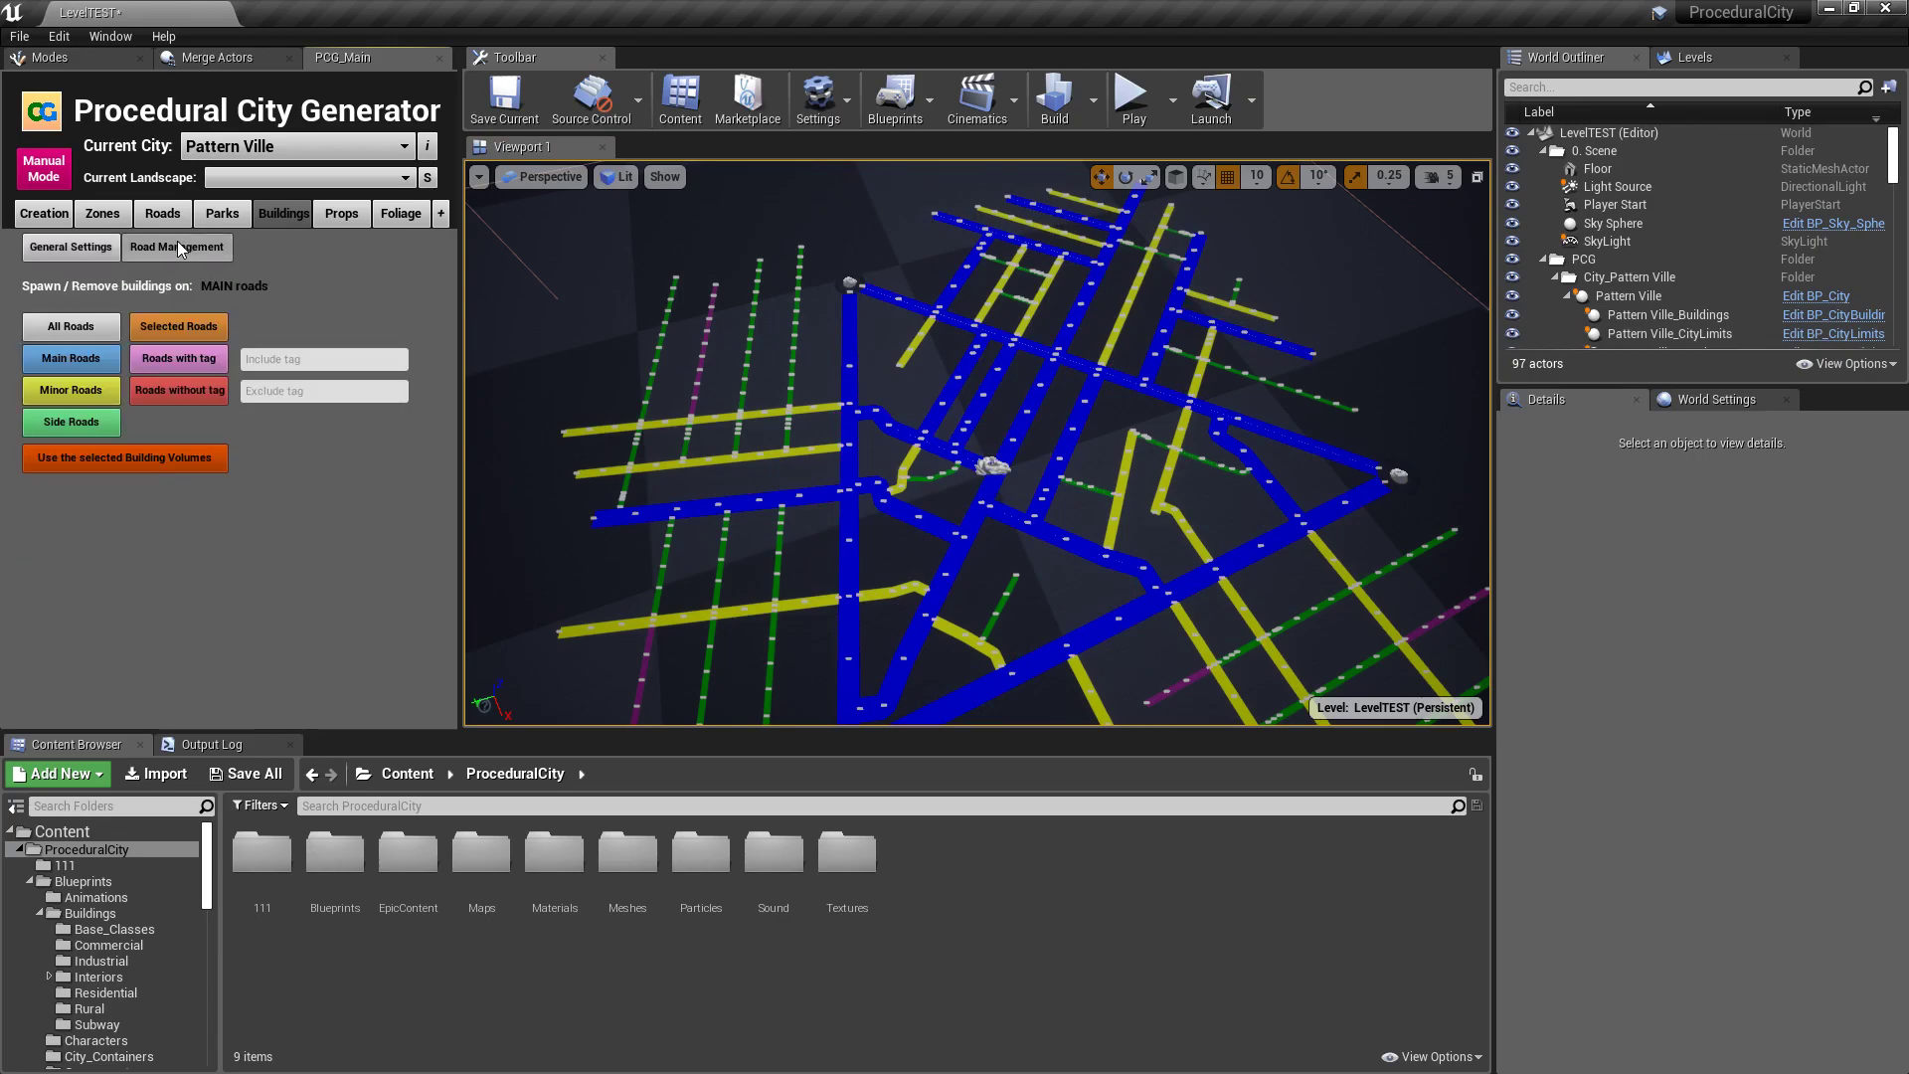
click(57, 384)
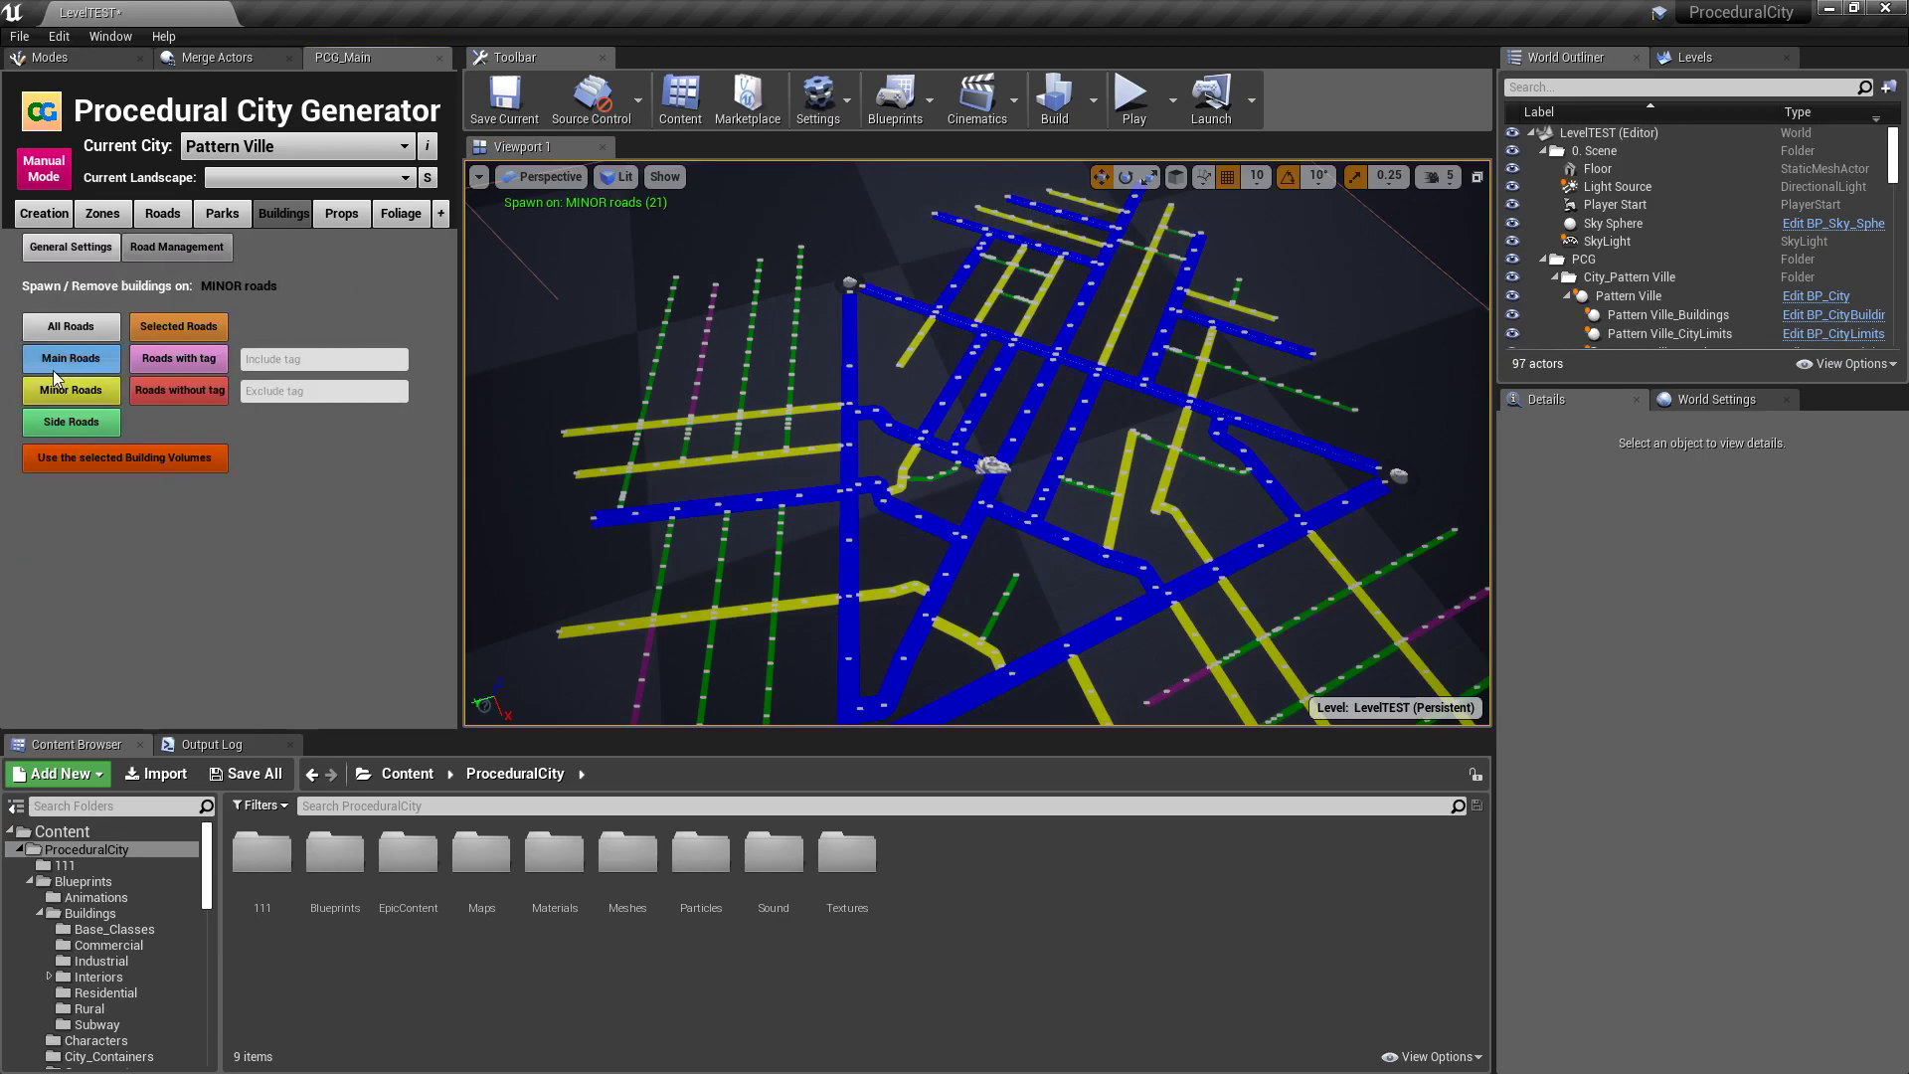
click(84, 242)
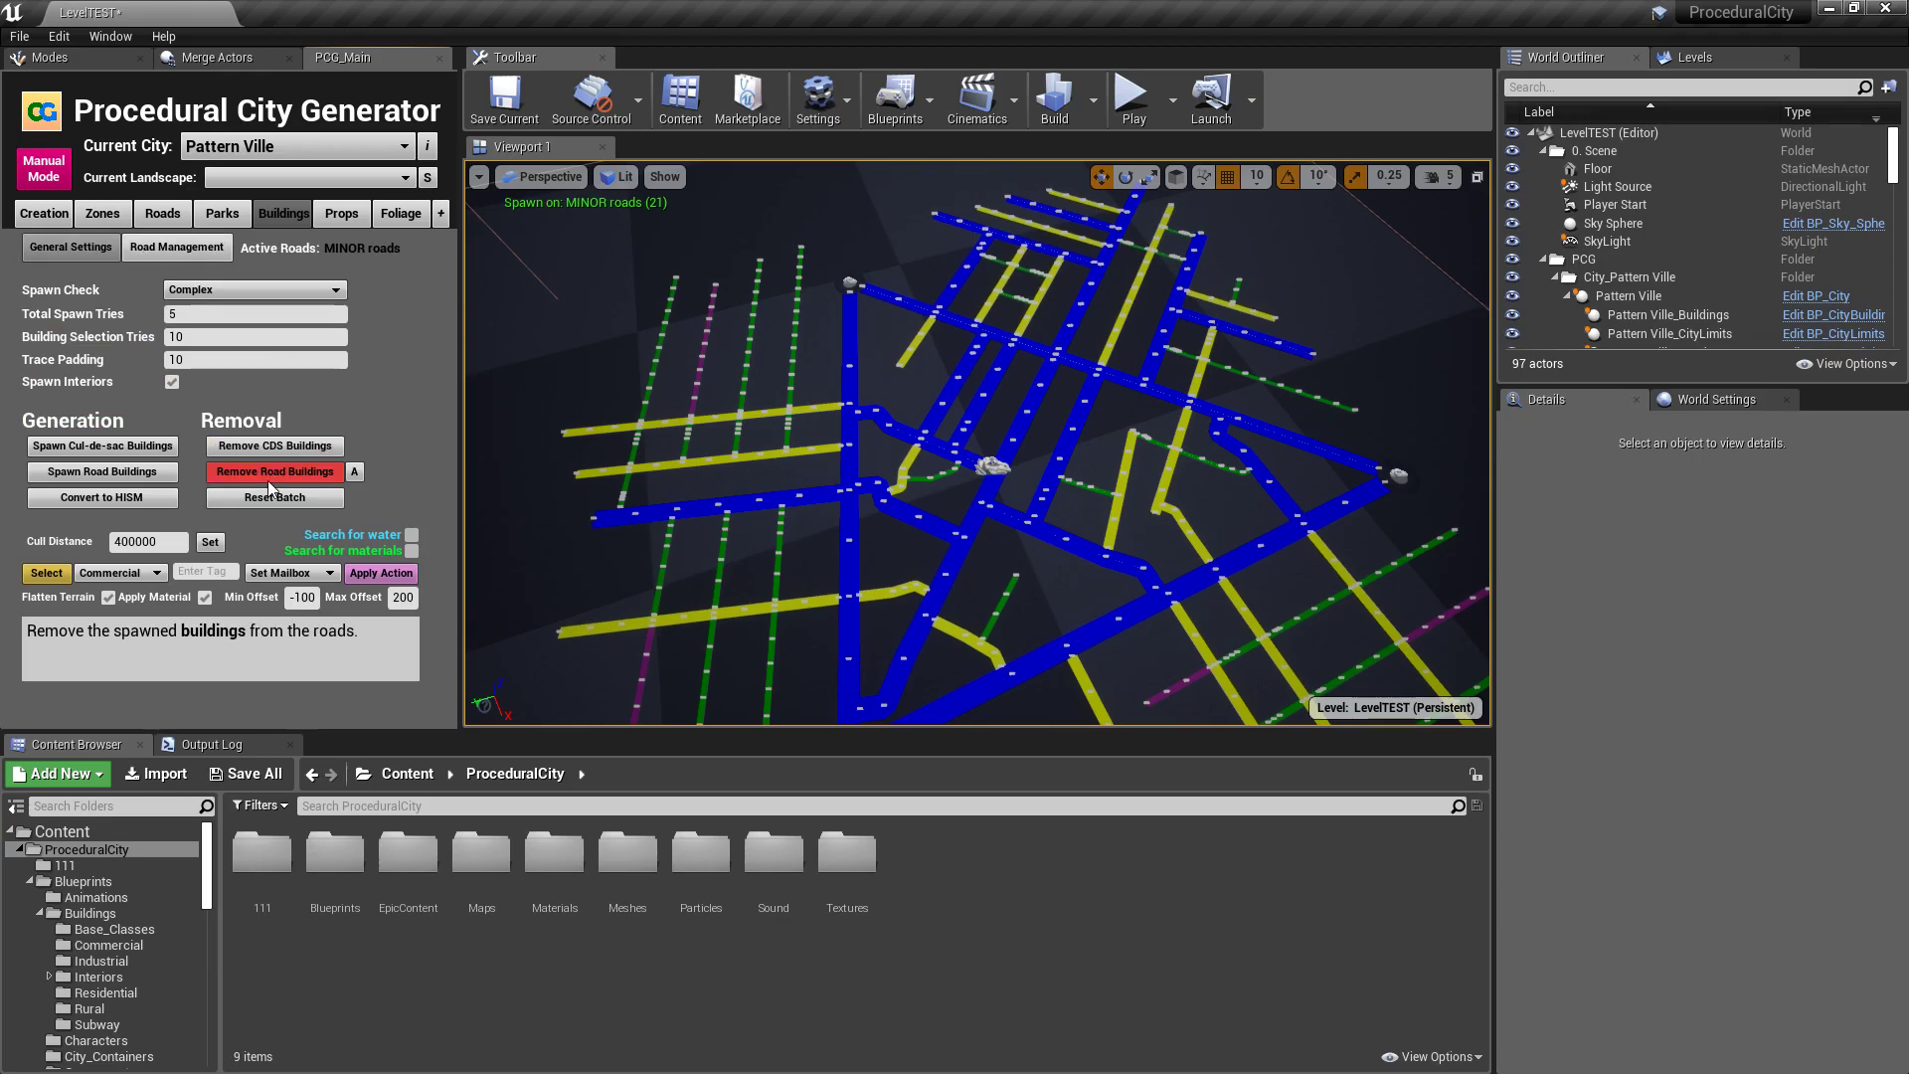
Spawn buildings along the minor roads and remove them again
click(104, 475)
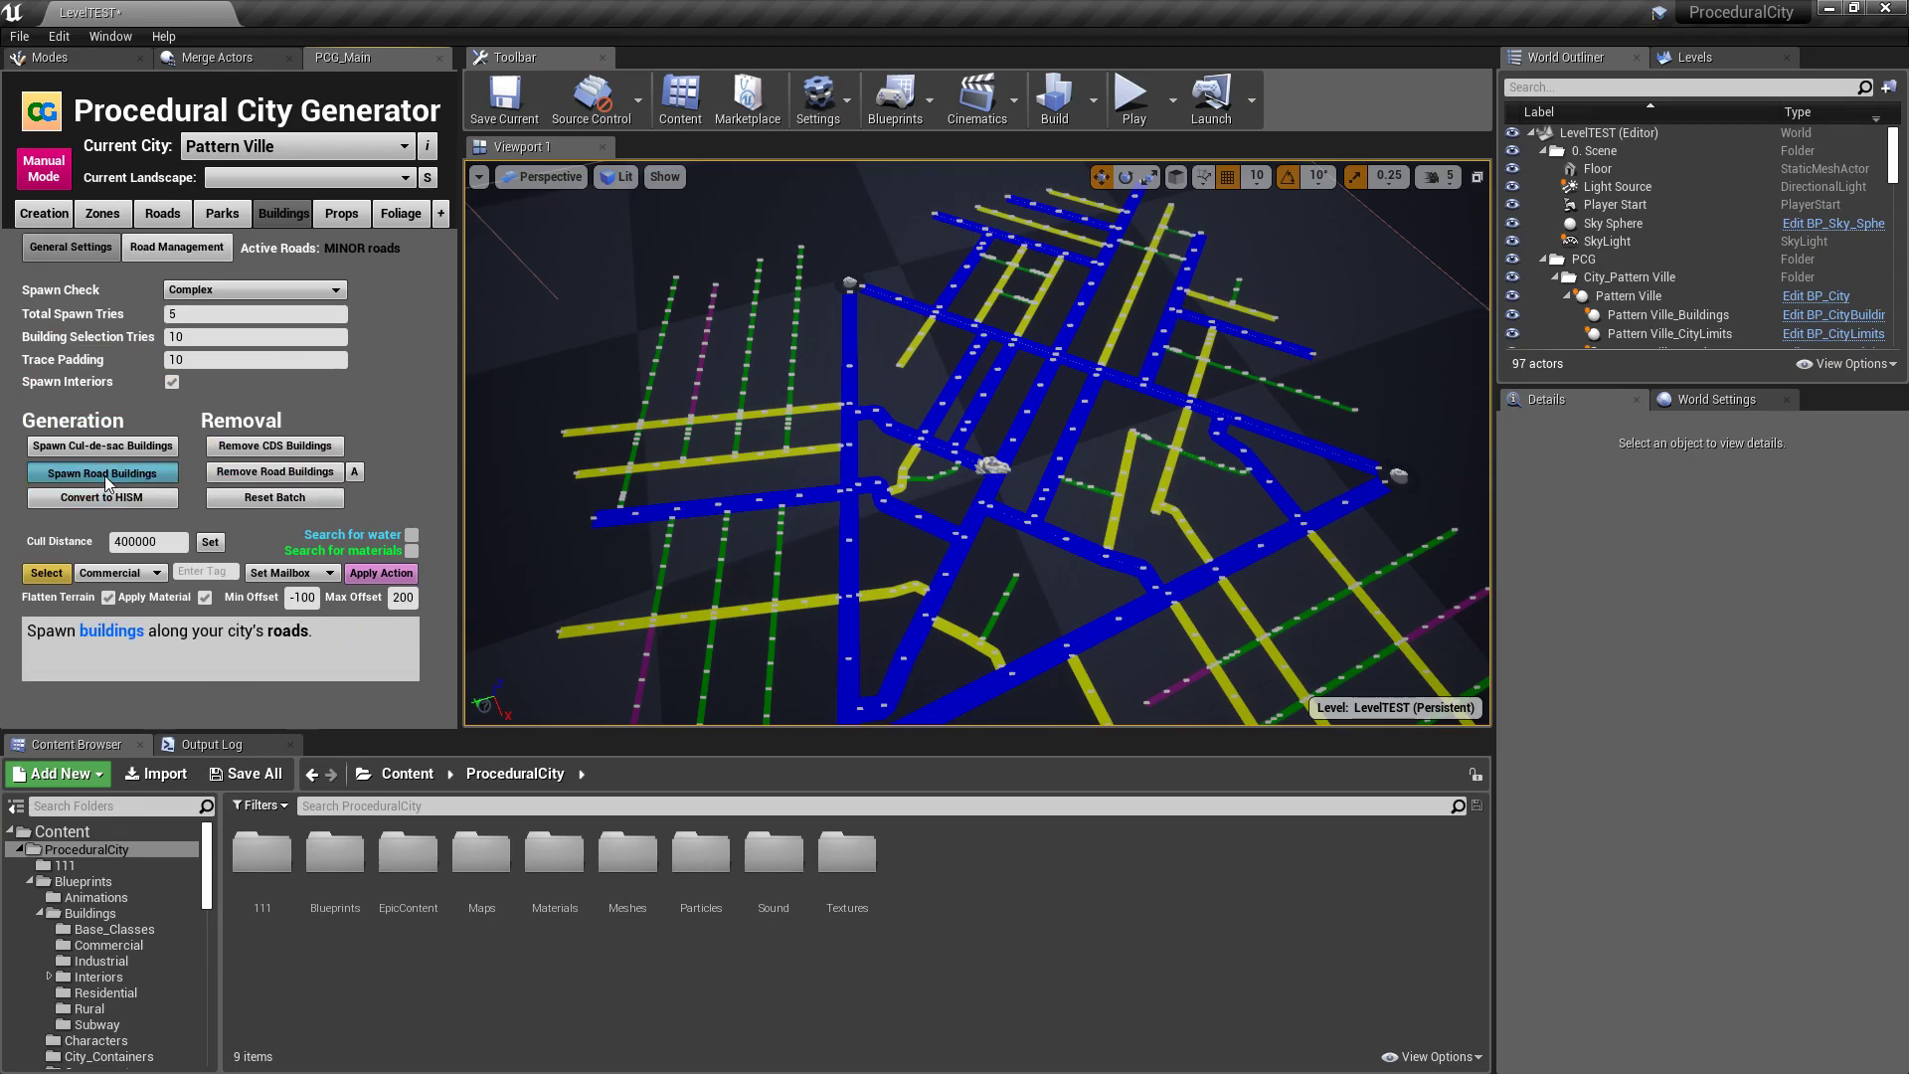
right_drag(955, 398, 712, 355)
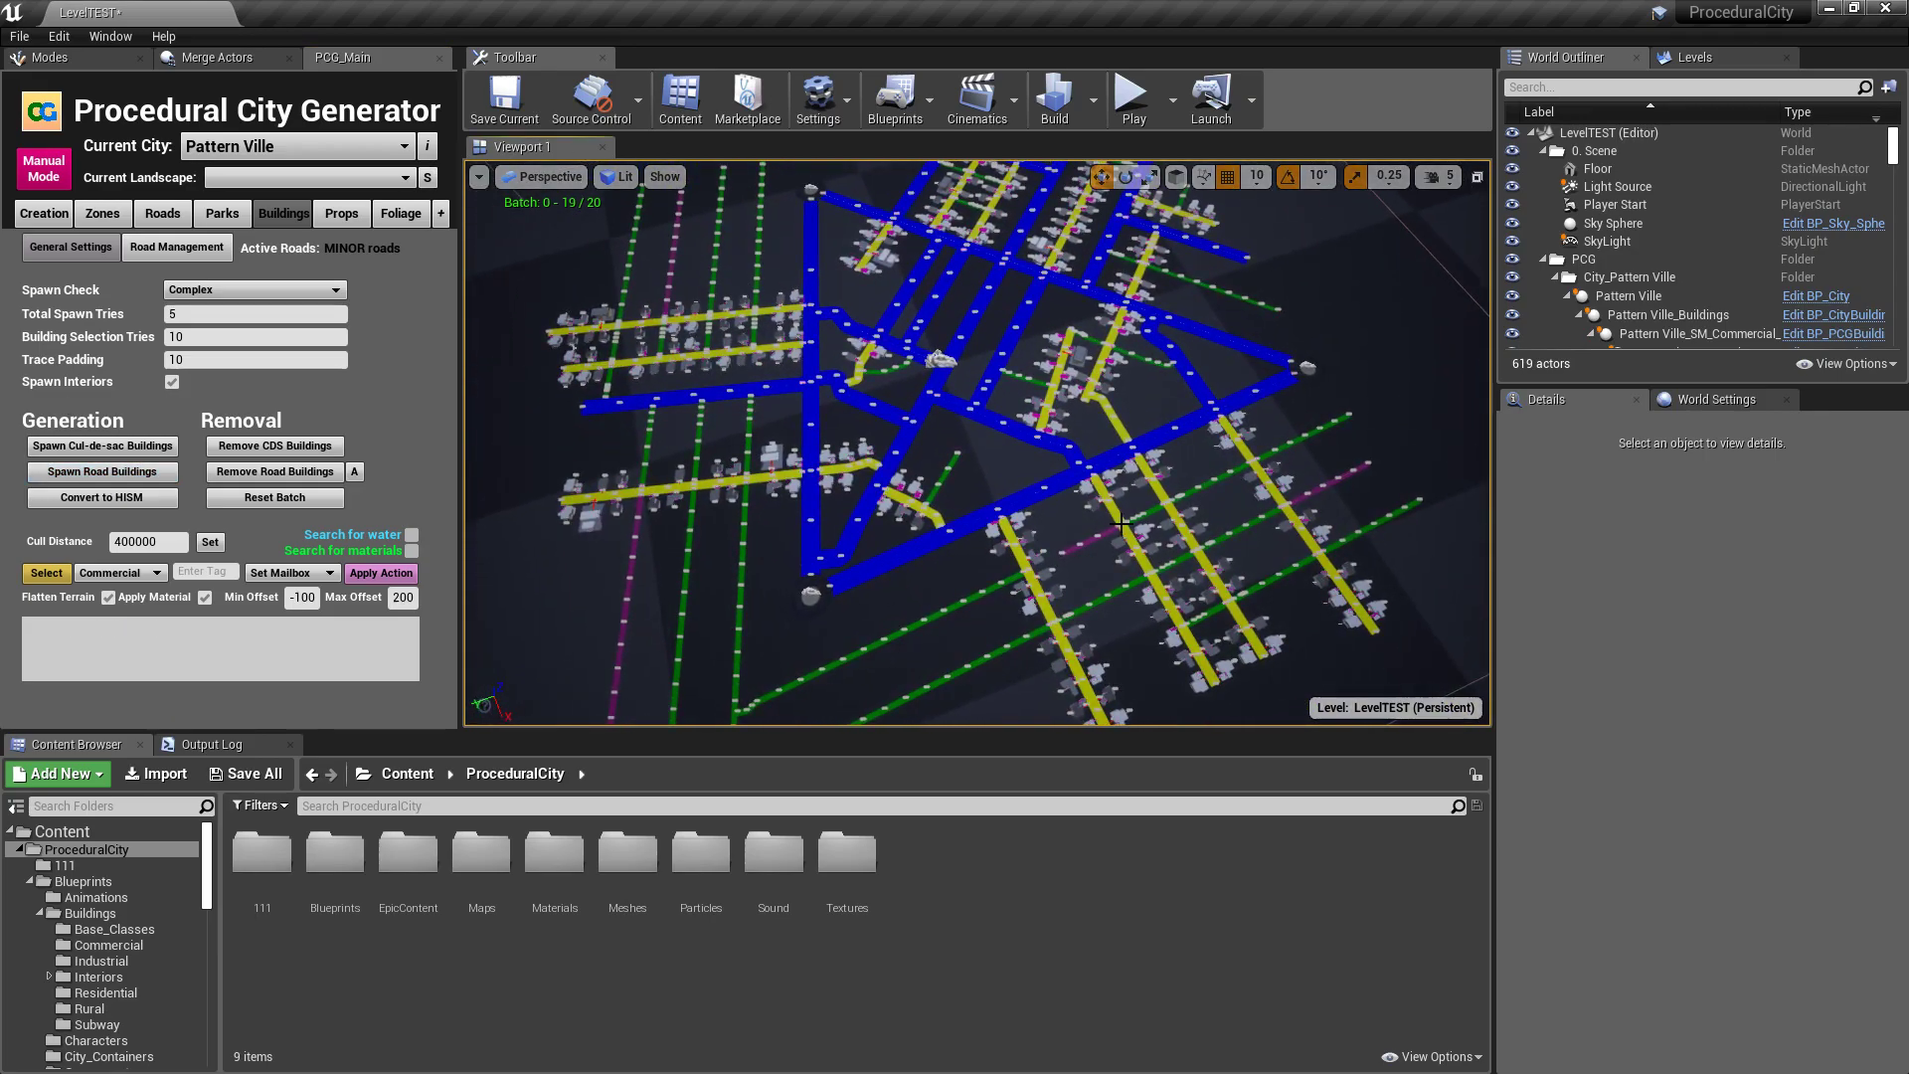
click(259, 473)
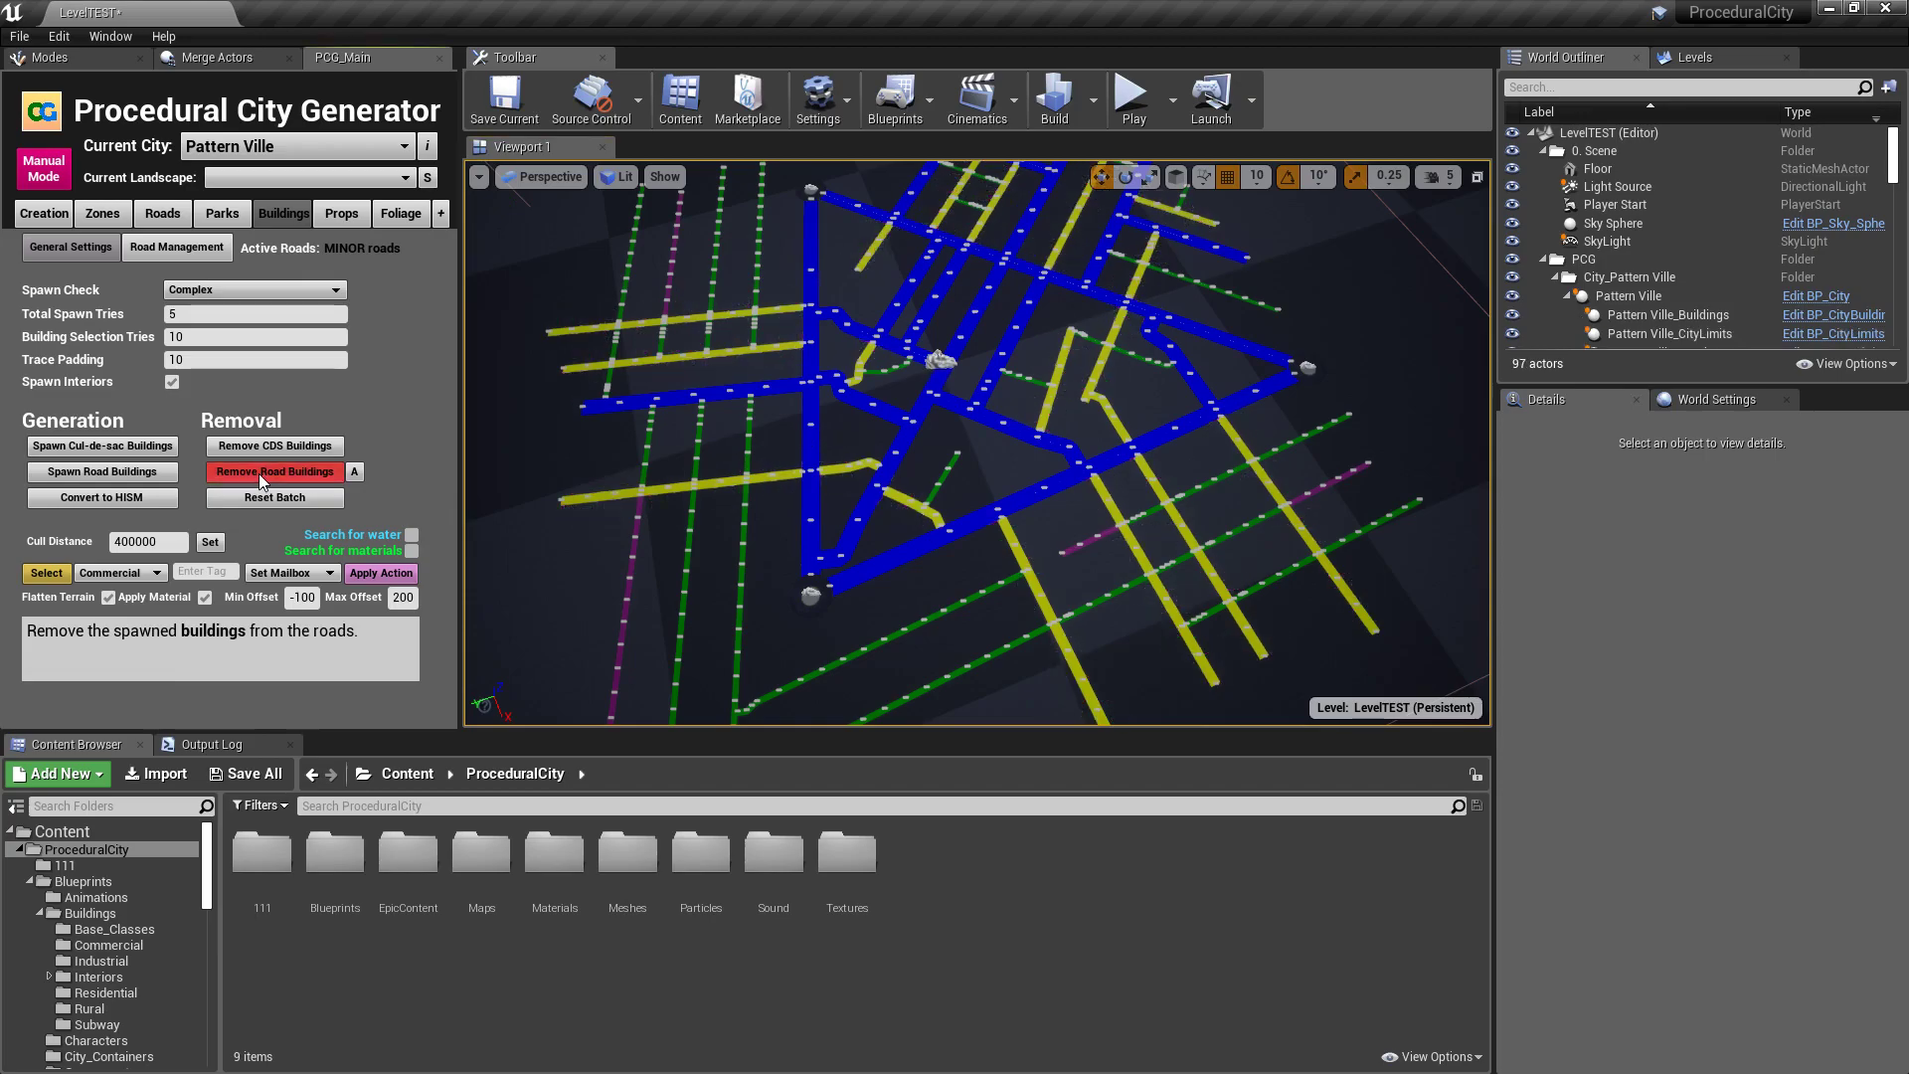
Select the two parallel green side roads beside the pink road and make the selected roads active for building operations
click(175, 248)
right_drag(796, 448, 974, 442)
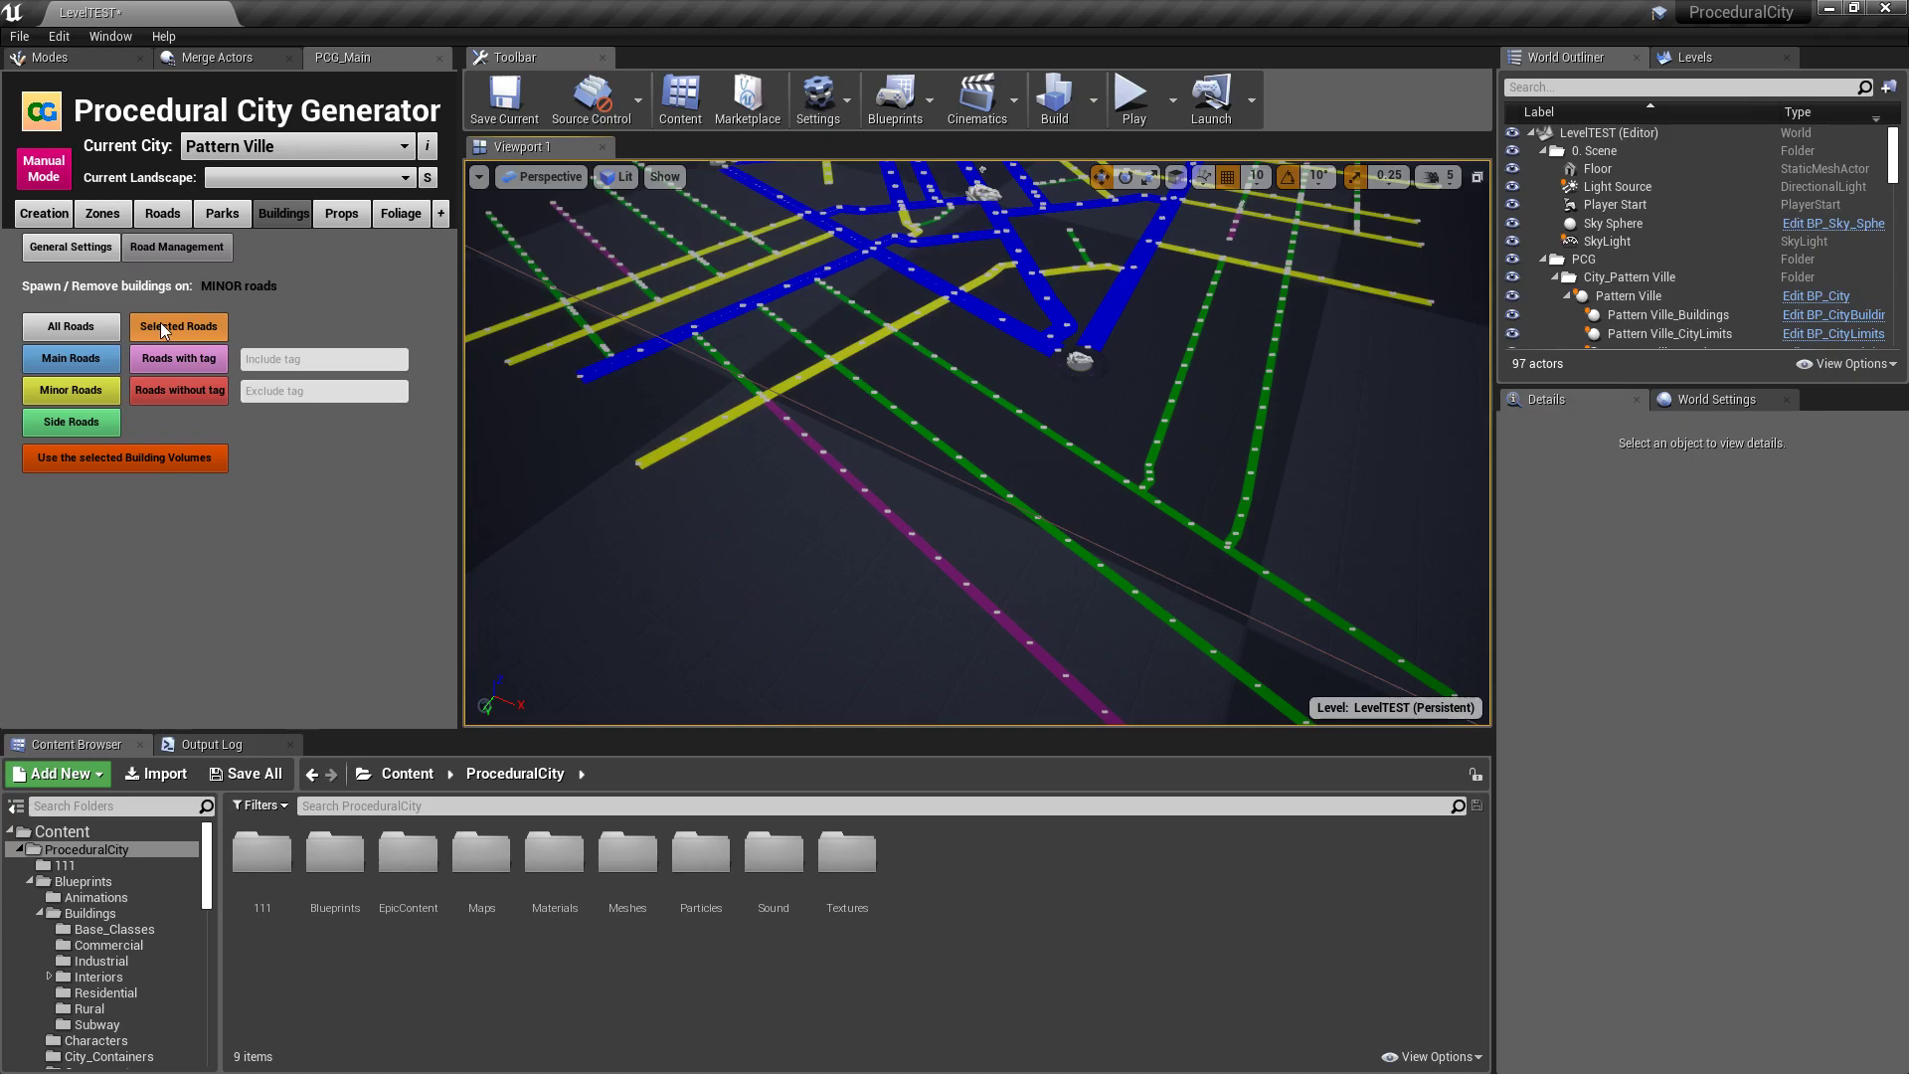
click(912, 420)
ctrl+click(971, 384)
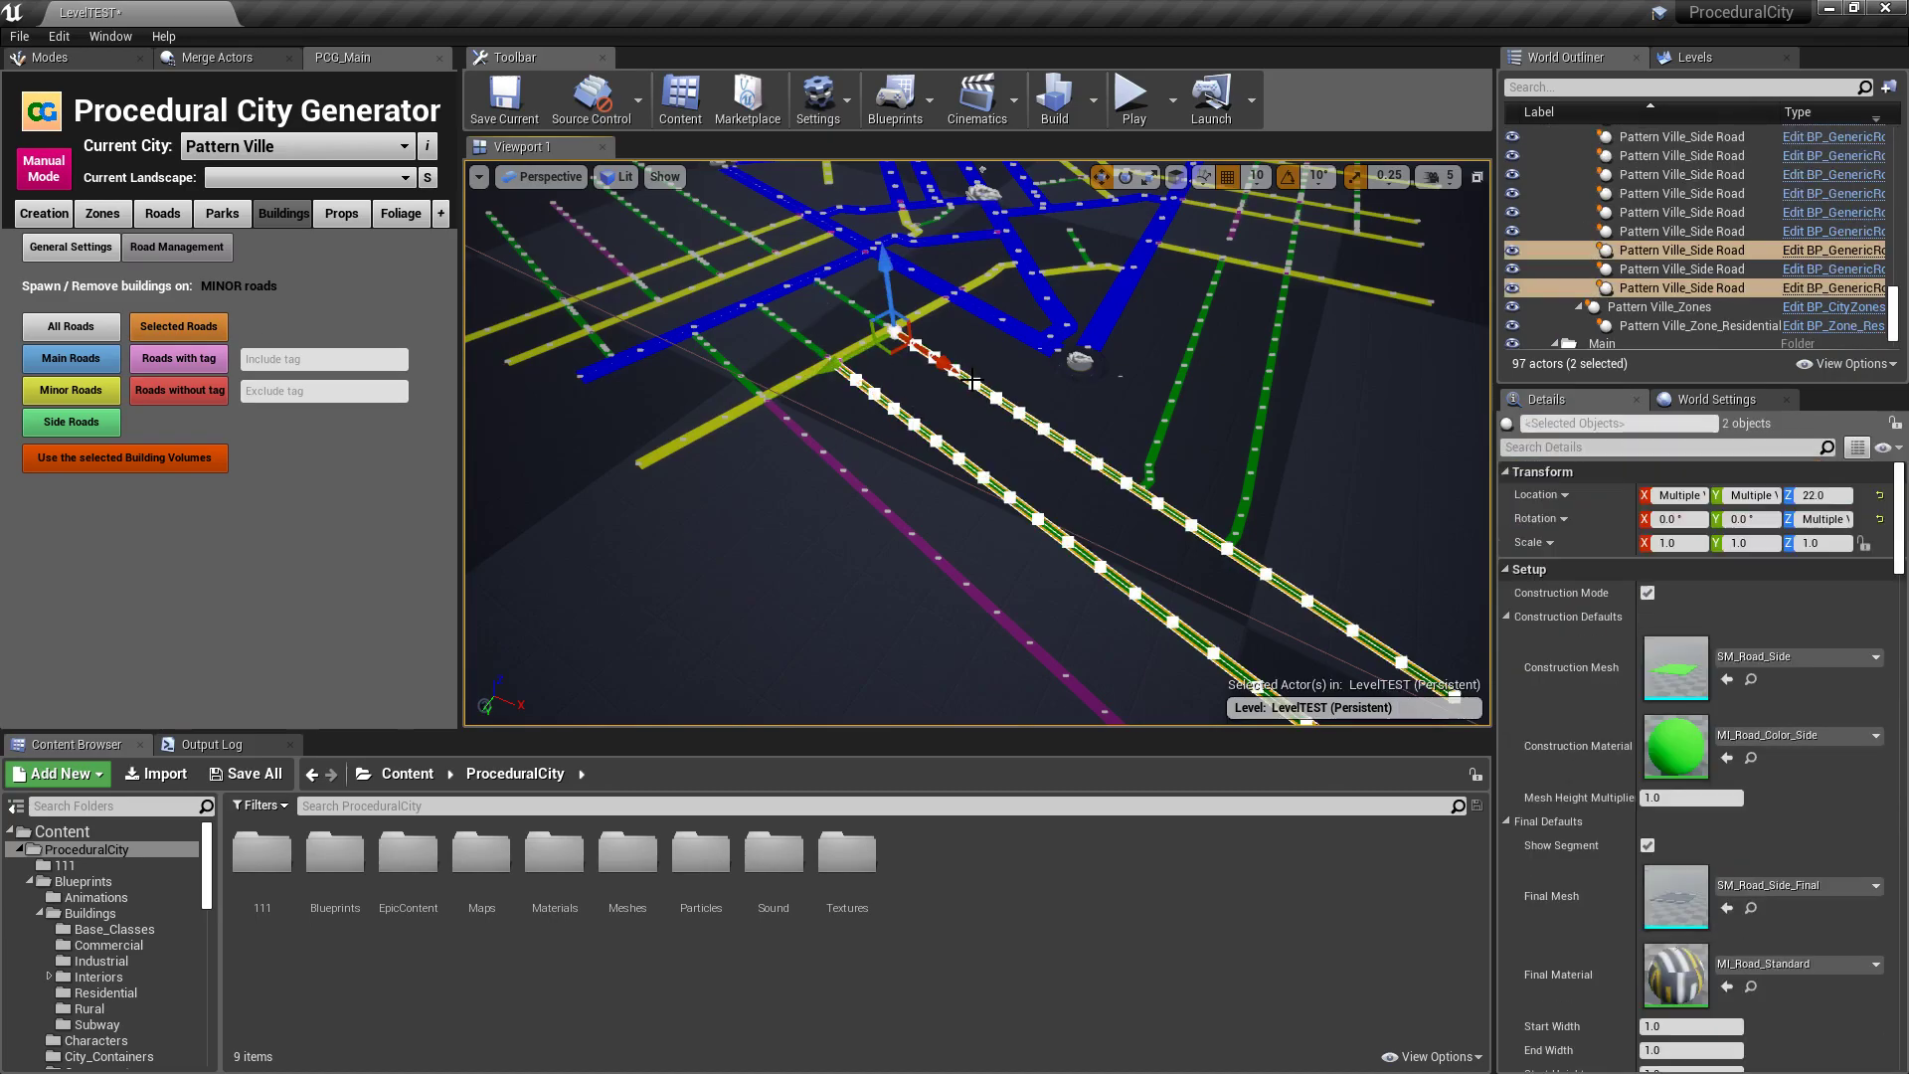
right_drag(1074, 346, 1133, 354)
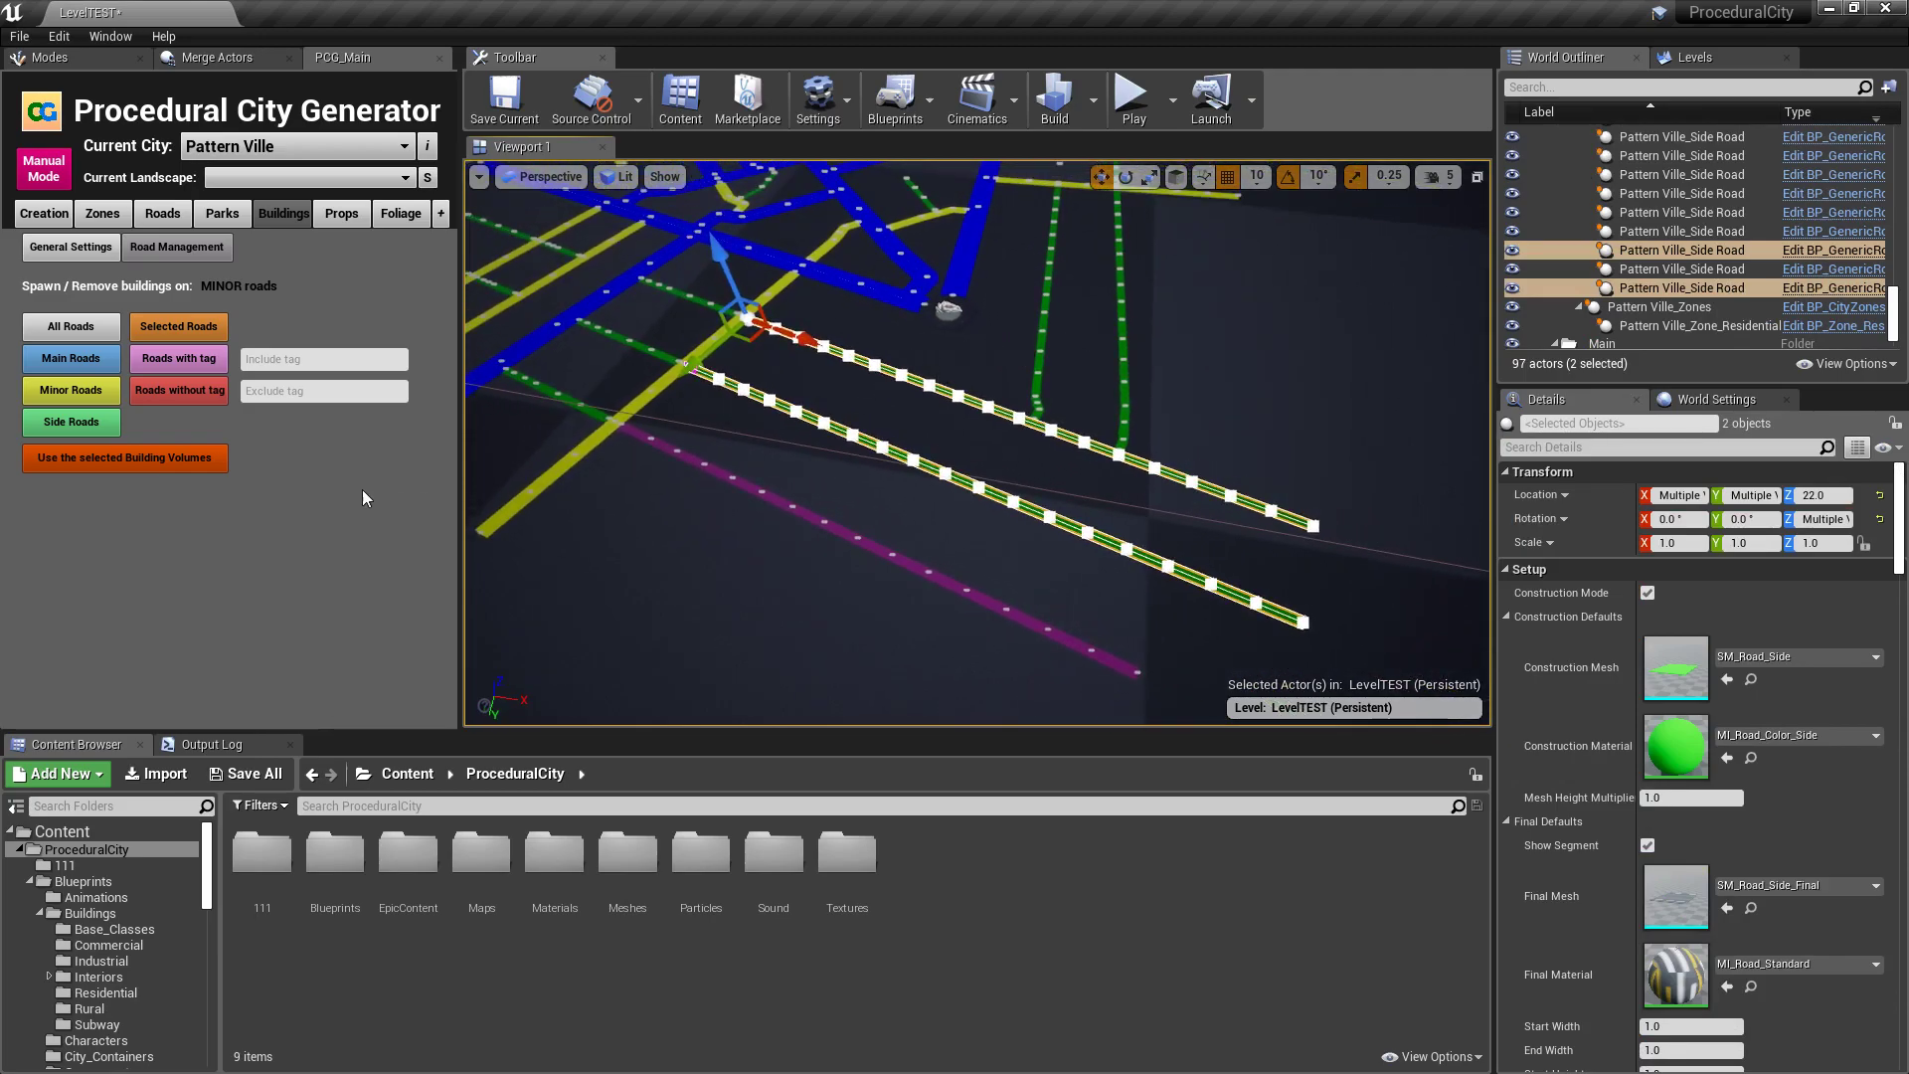
click(176, 326)
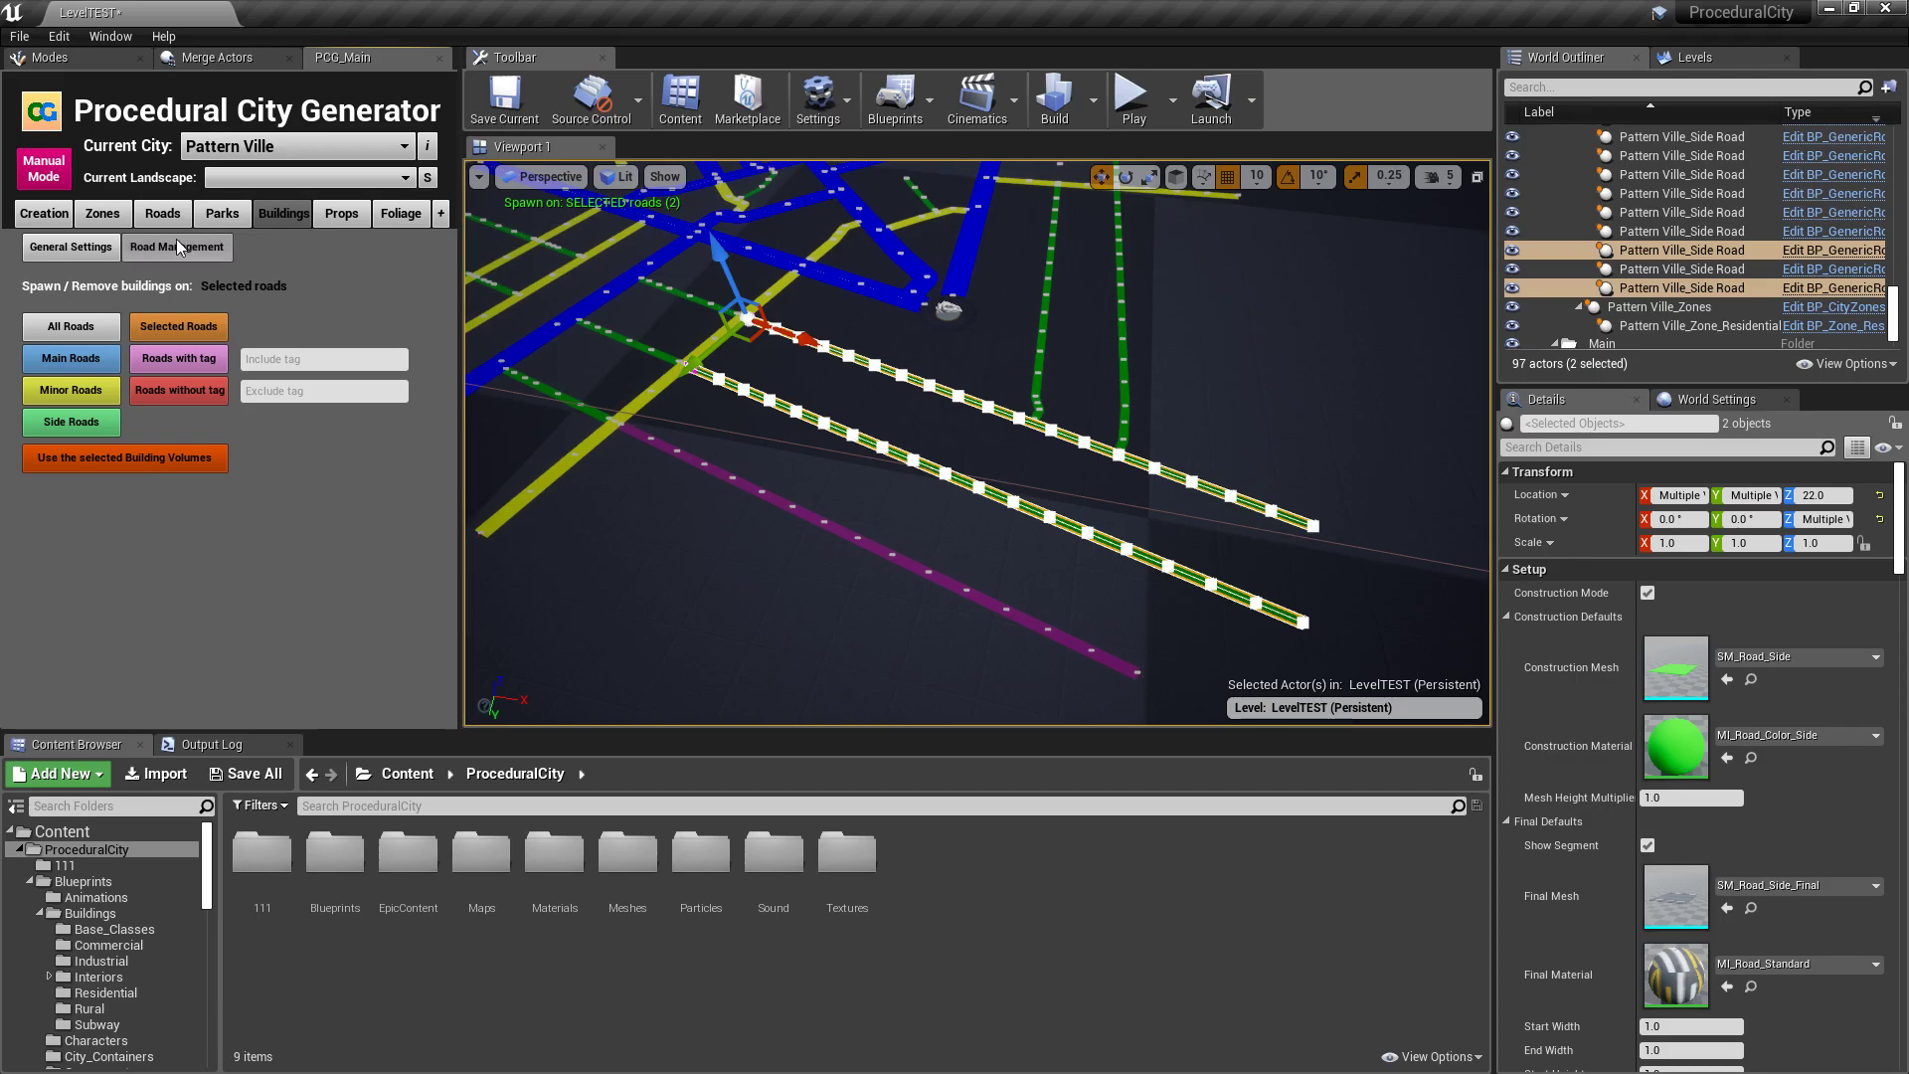
click(71, 246)
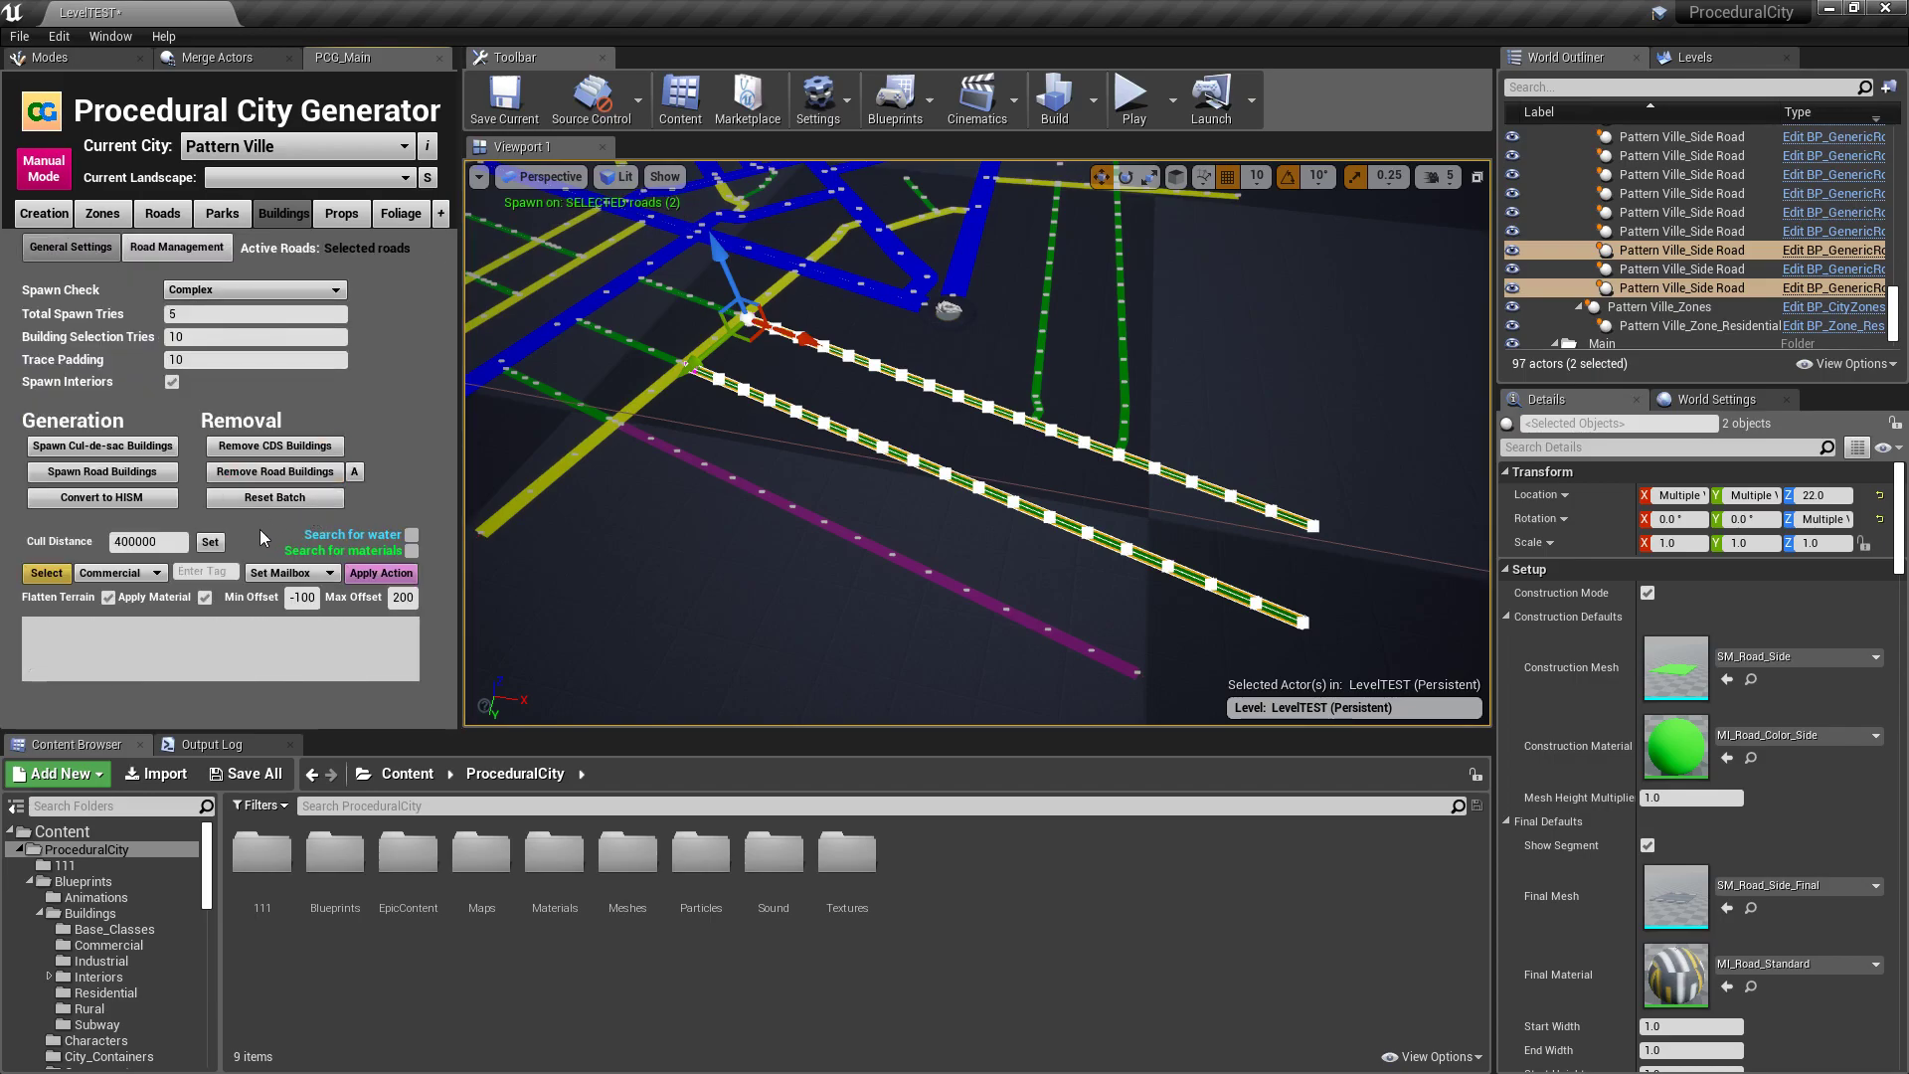
Spawn buildings along the two selected side roads
click(100, 474)
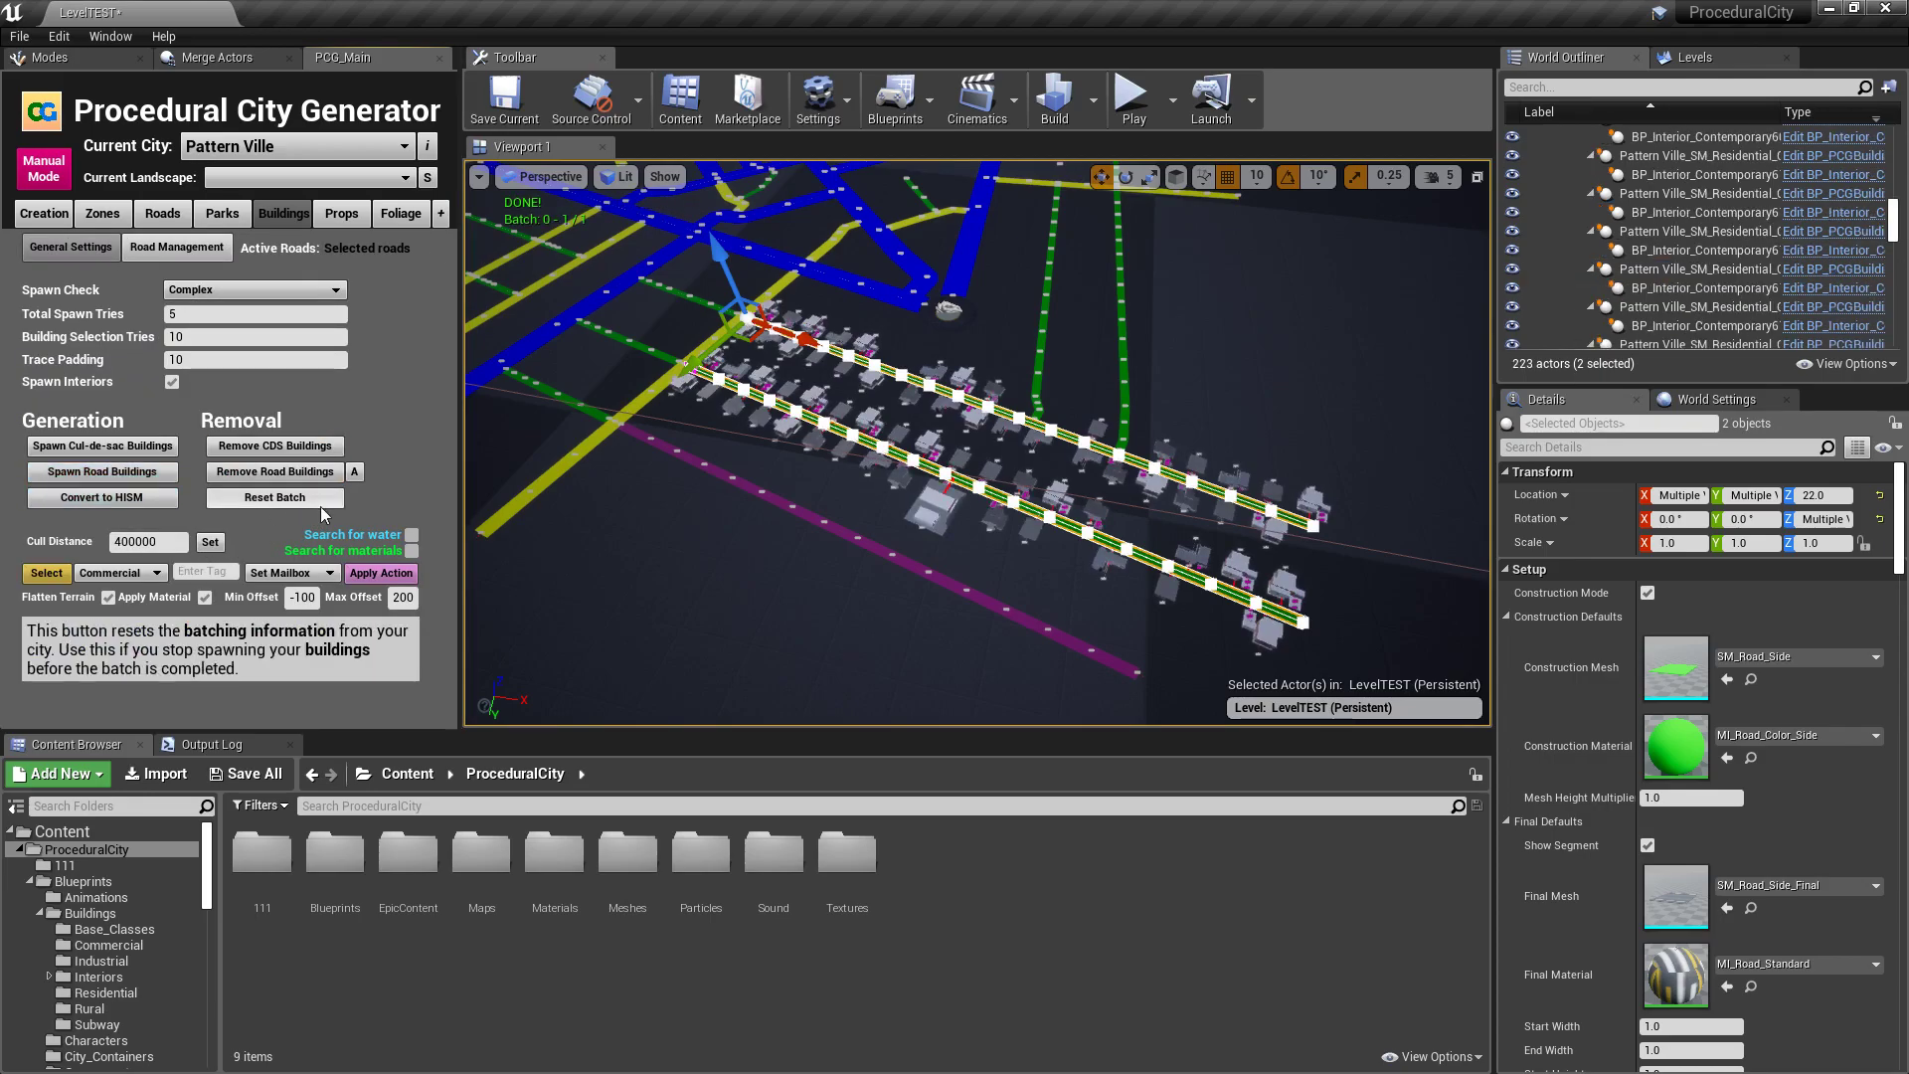
right_drag(979, 442, 1039, 427)
right_drag(563, 388, 577, 388)
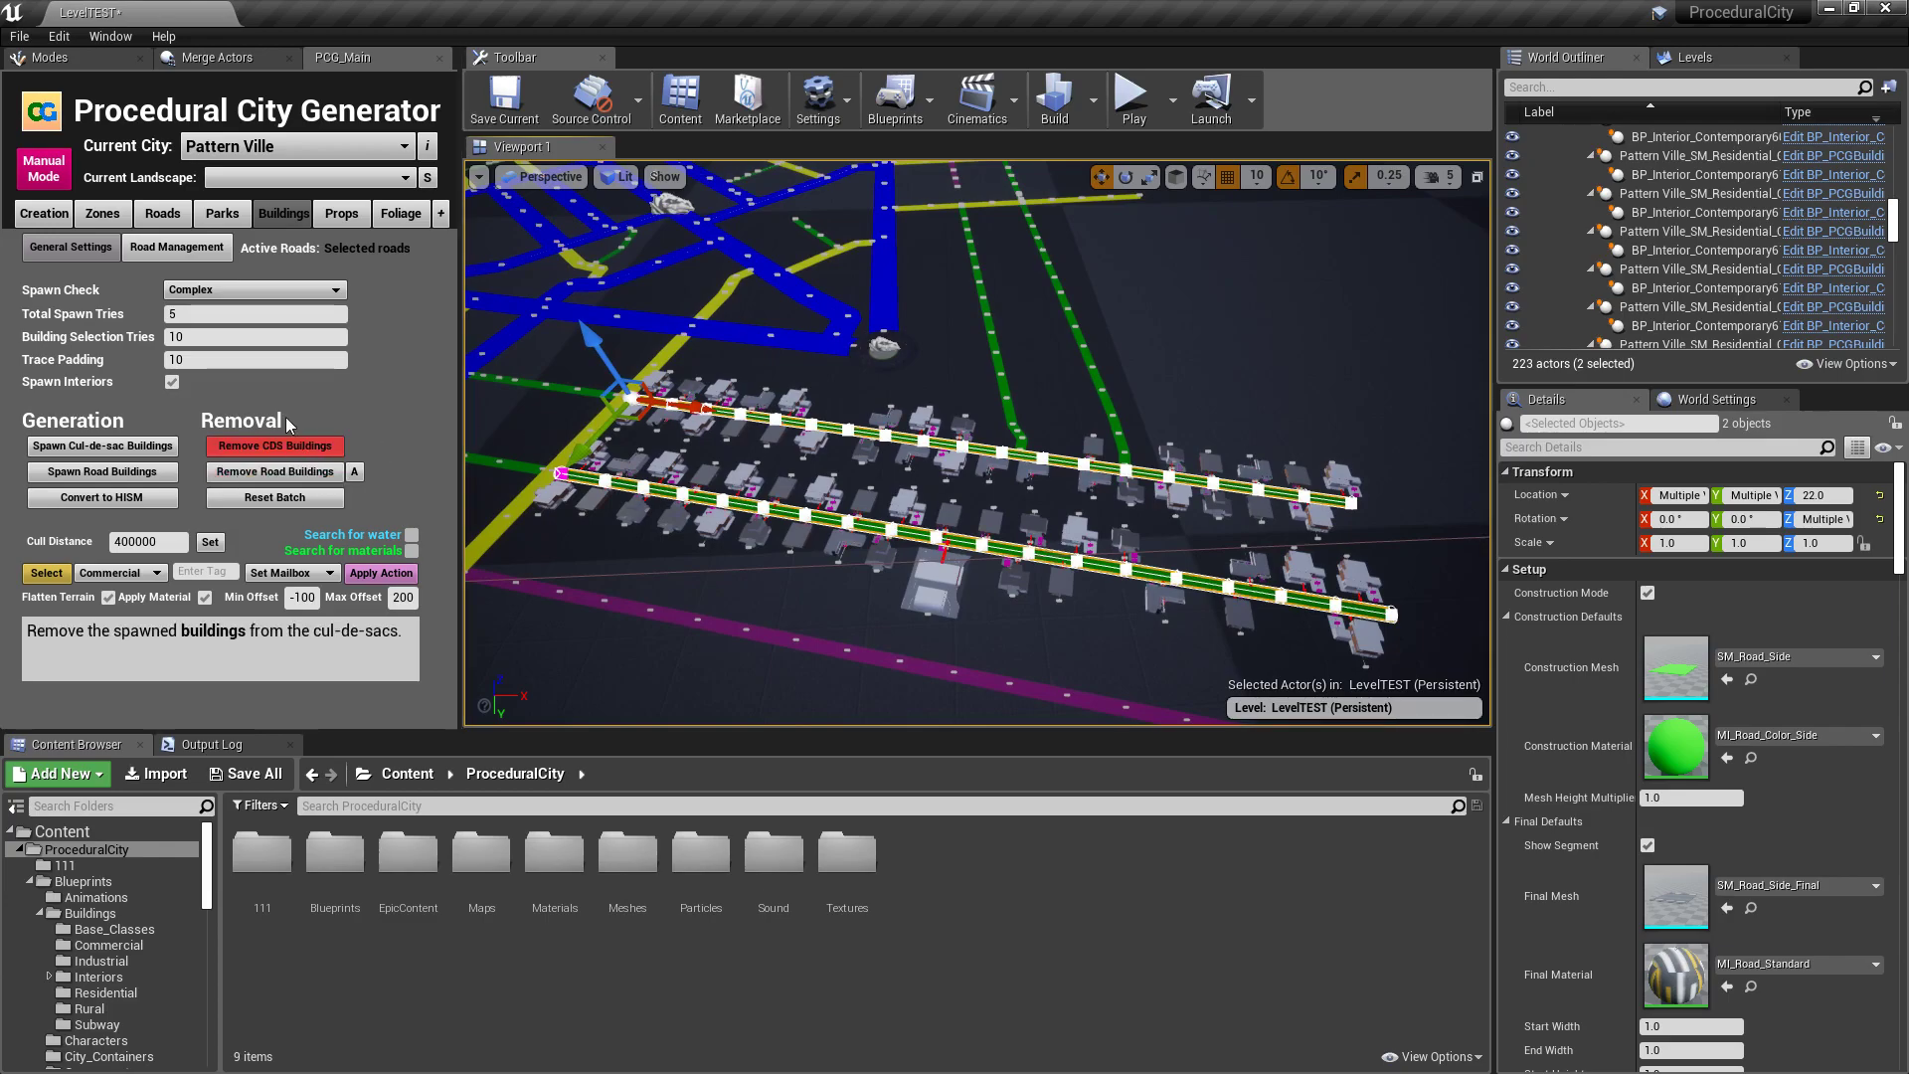
Select only the green side road nearest the pink road and make it the active road for building operations
click(164, 253)
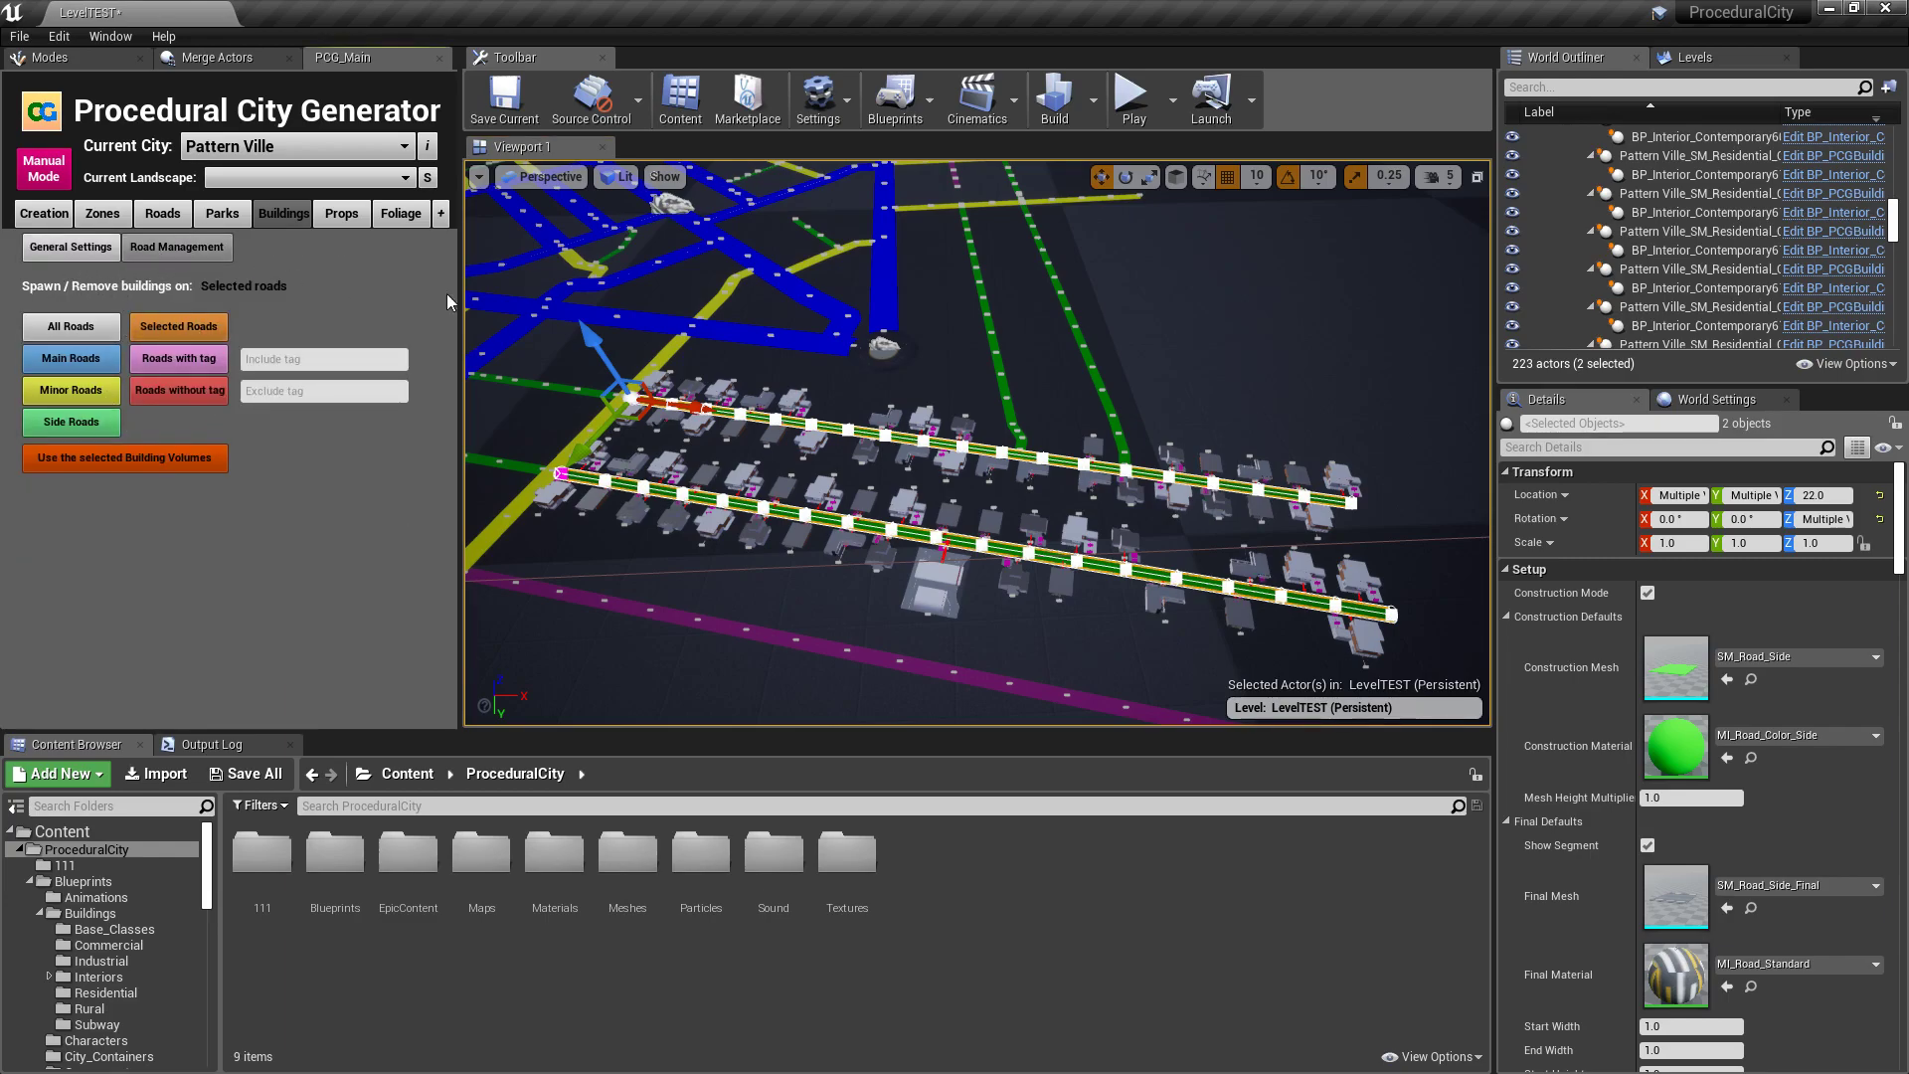
right_drag(755, 398, 761, 438)
key(w)
right_drag(1051, 300, 1051, 300)
key(s)
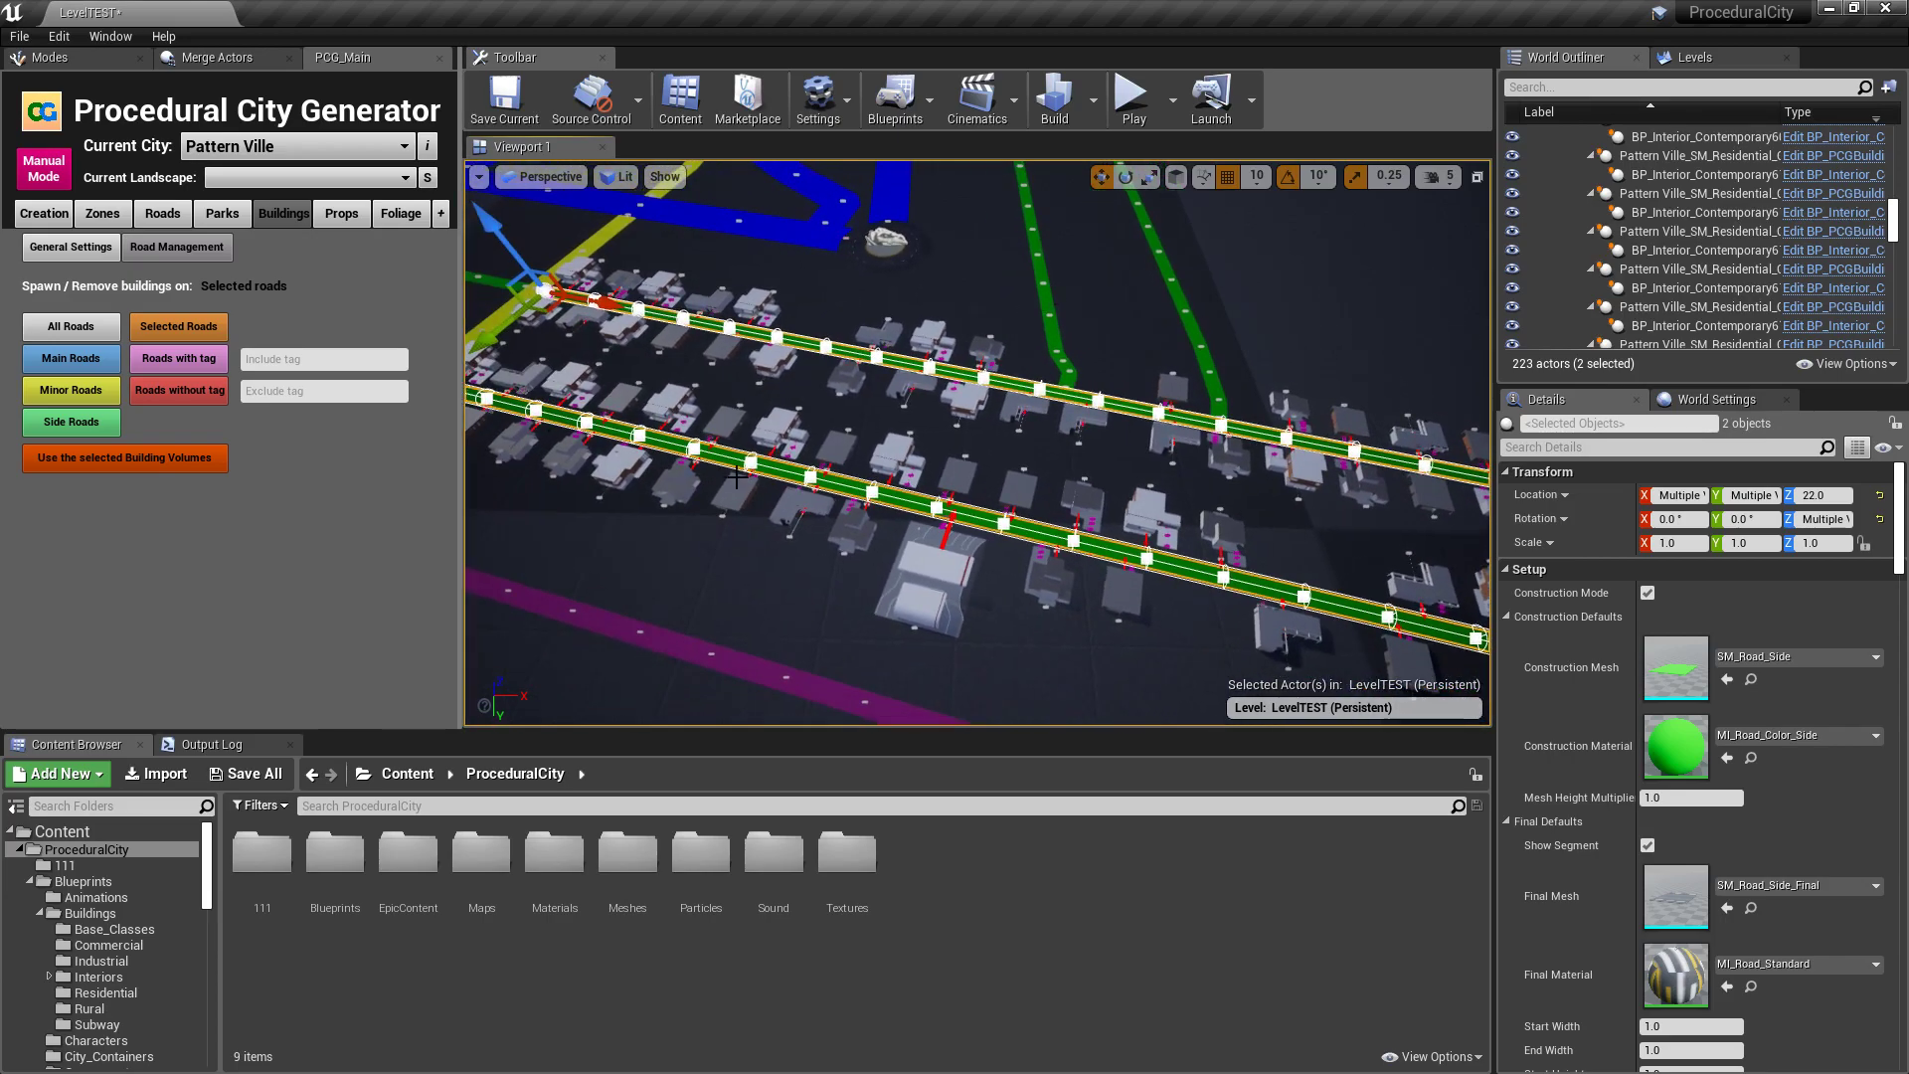
click(943, 507)
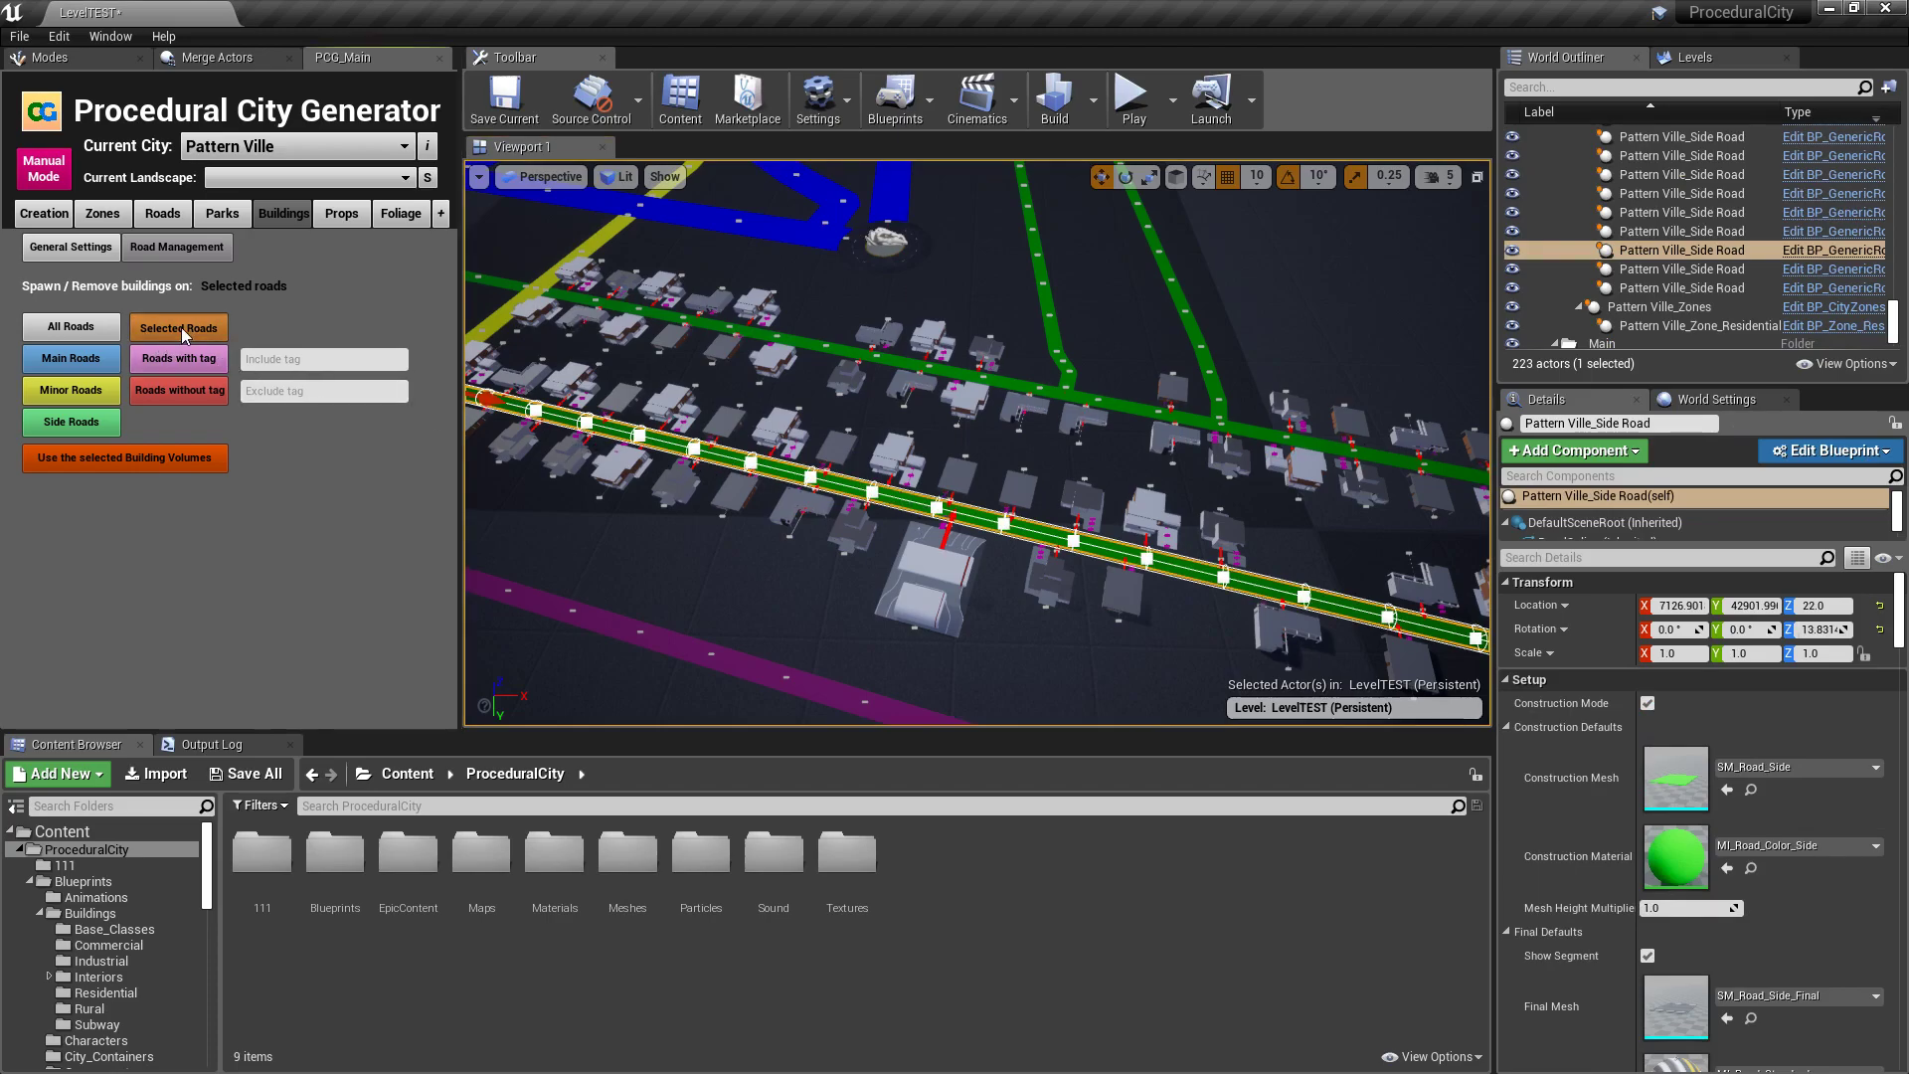
click(181, 327)
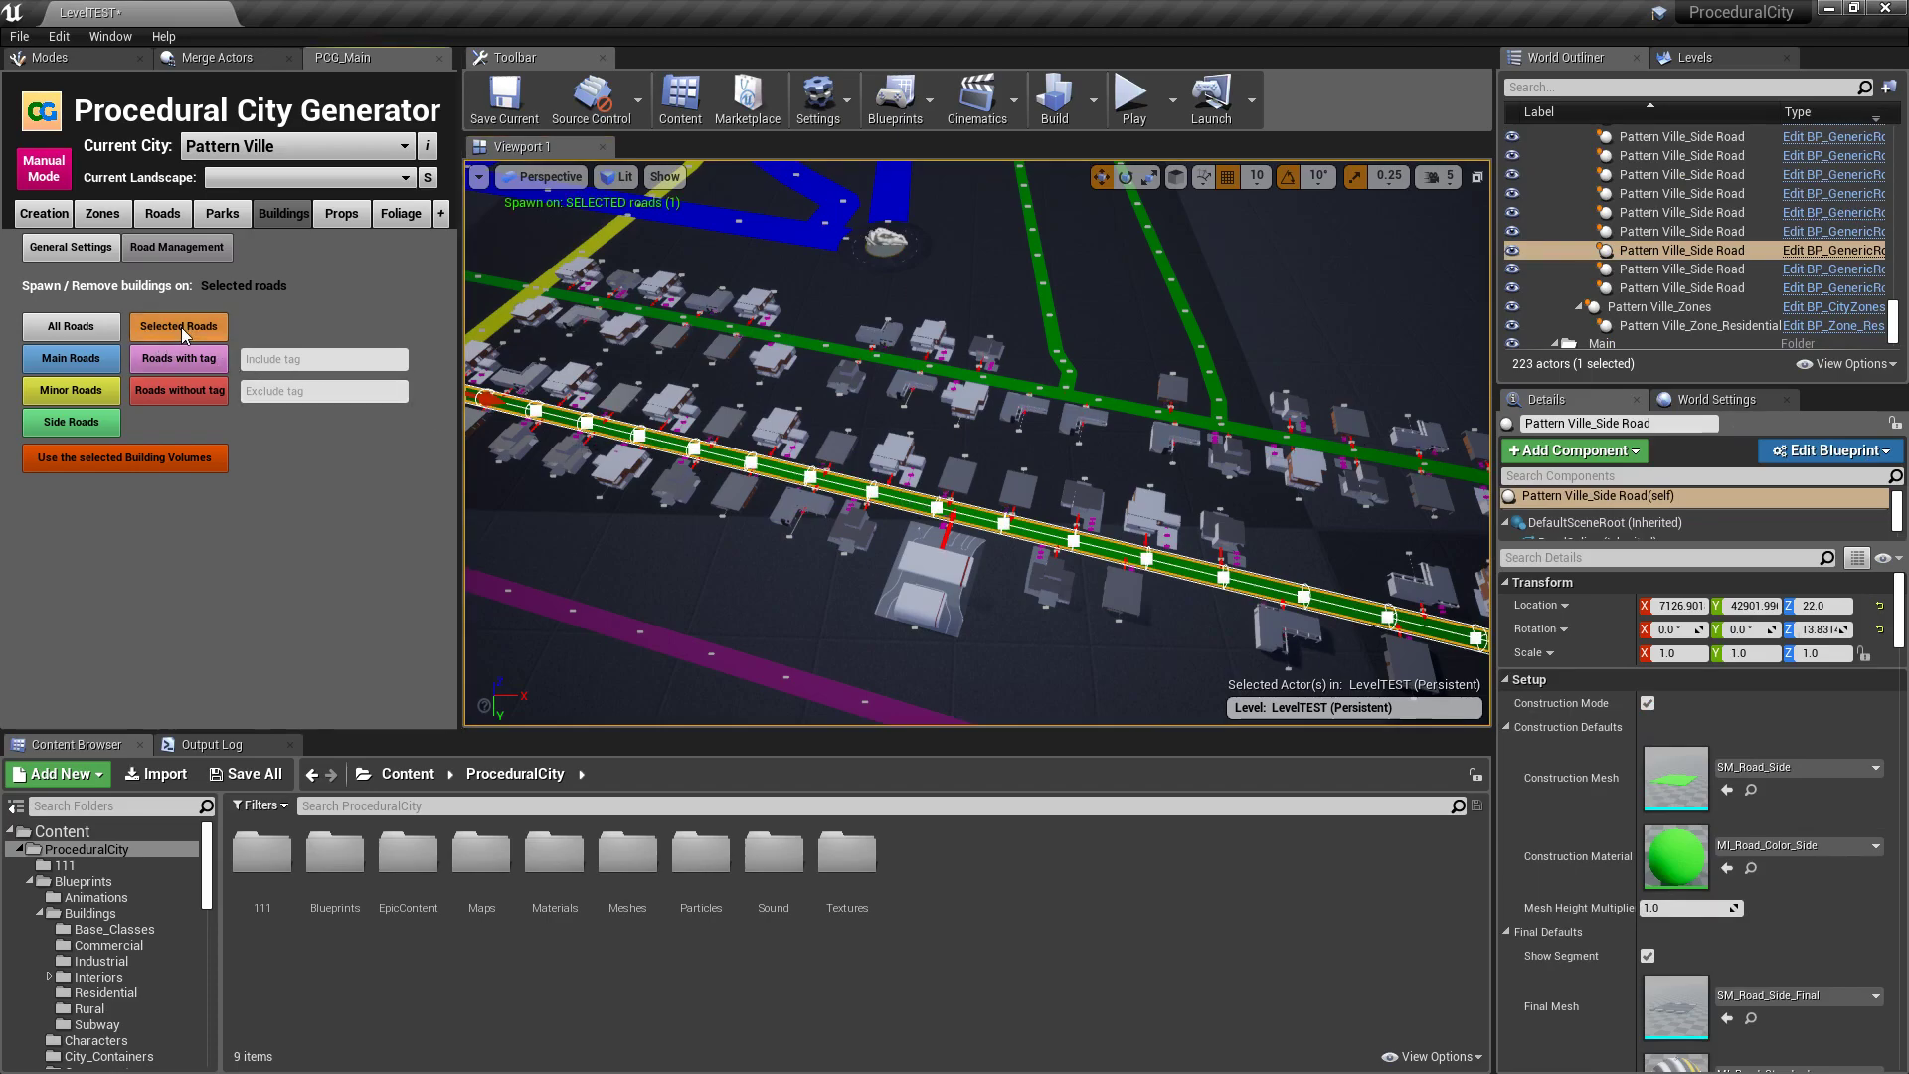
click(87, 254)
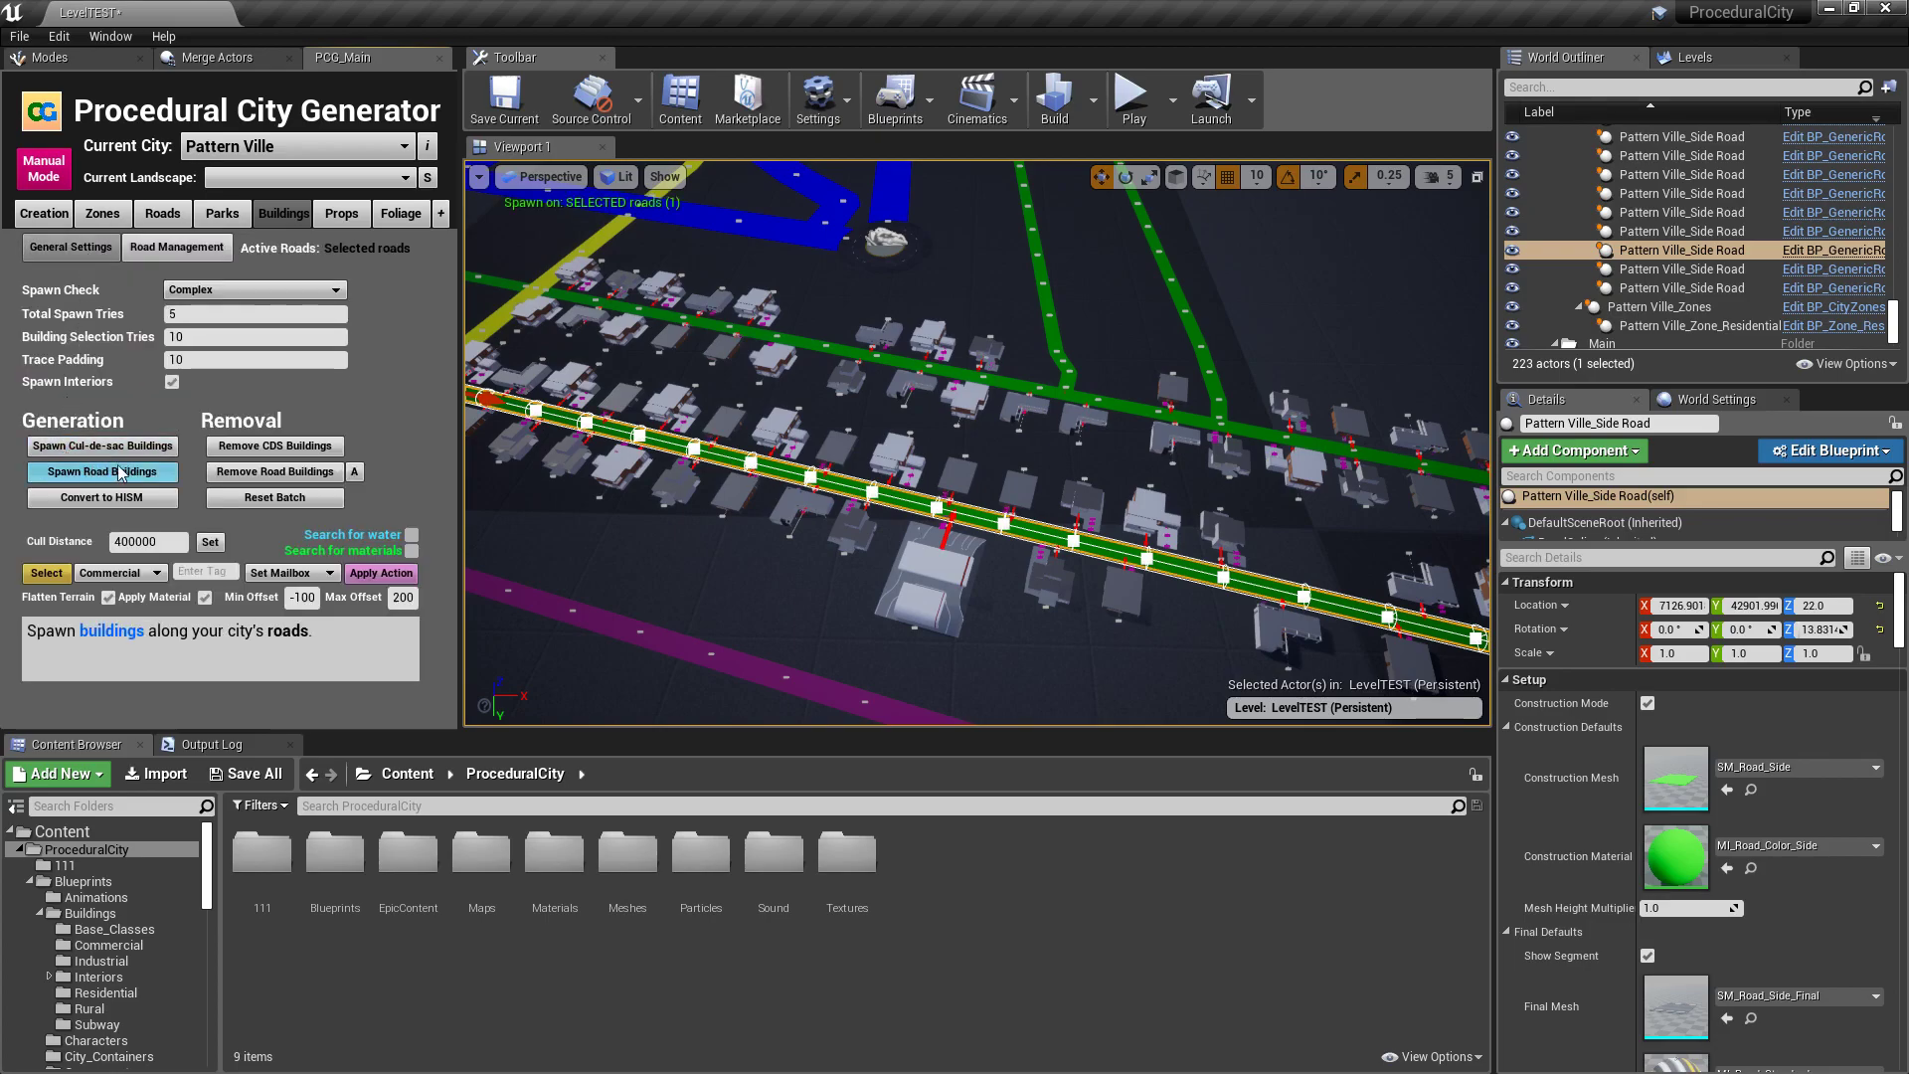
Remove the buildings from the selected side road, and clear all remaining road buildings regardless of the active roads
click(285, 473)
mouse_move(626, 415)
right_down()
mouse_move(835, 423)
mouse_move(587, 413)
mouse_move(631, 417)
right_up()
scroll(631, 418, down, 5)
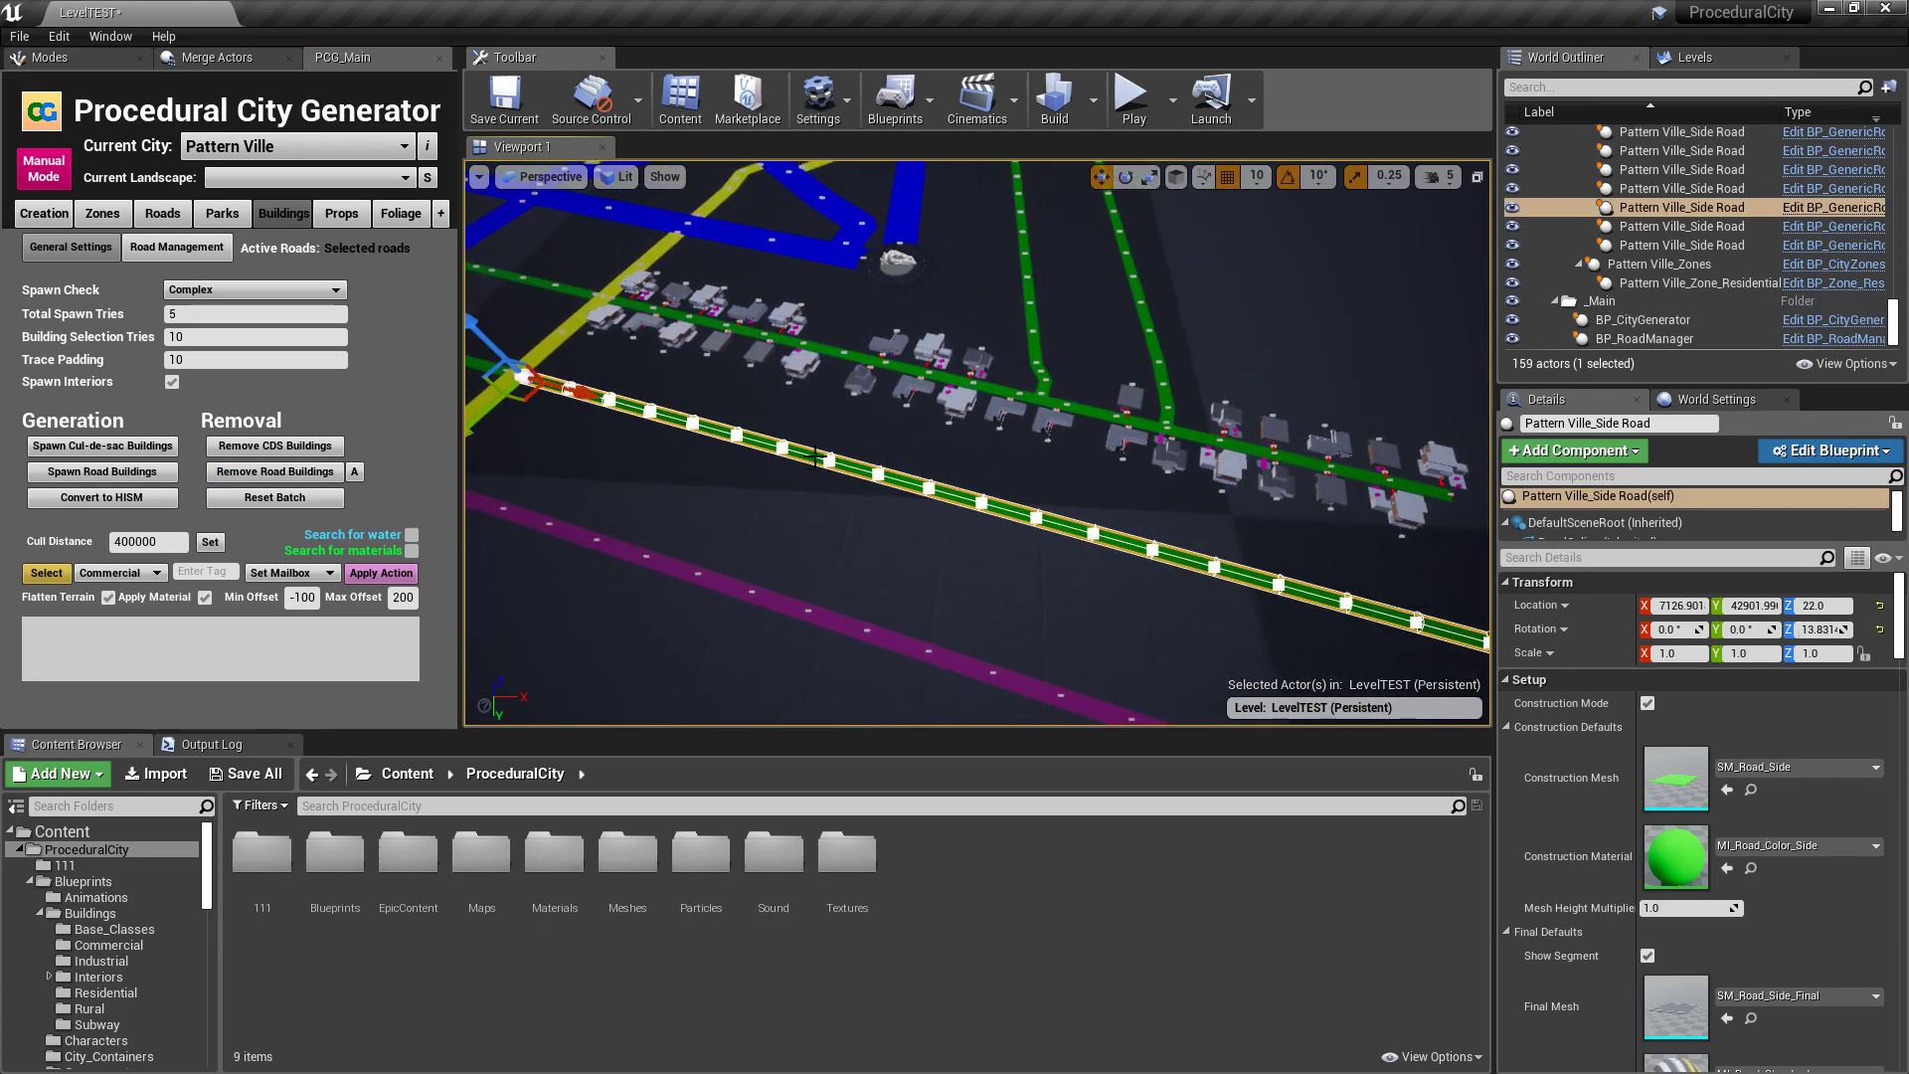
click(138, 471)
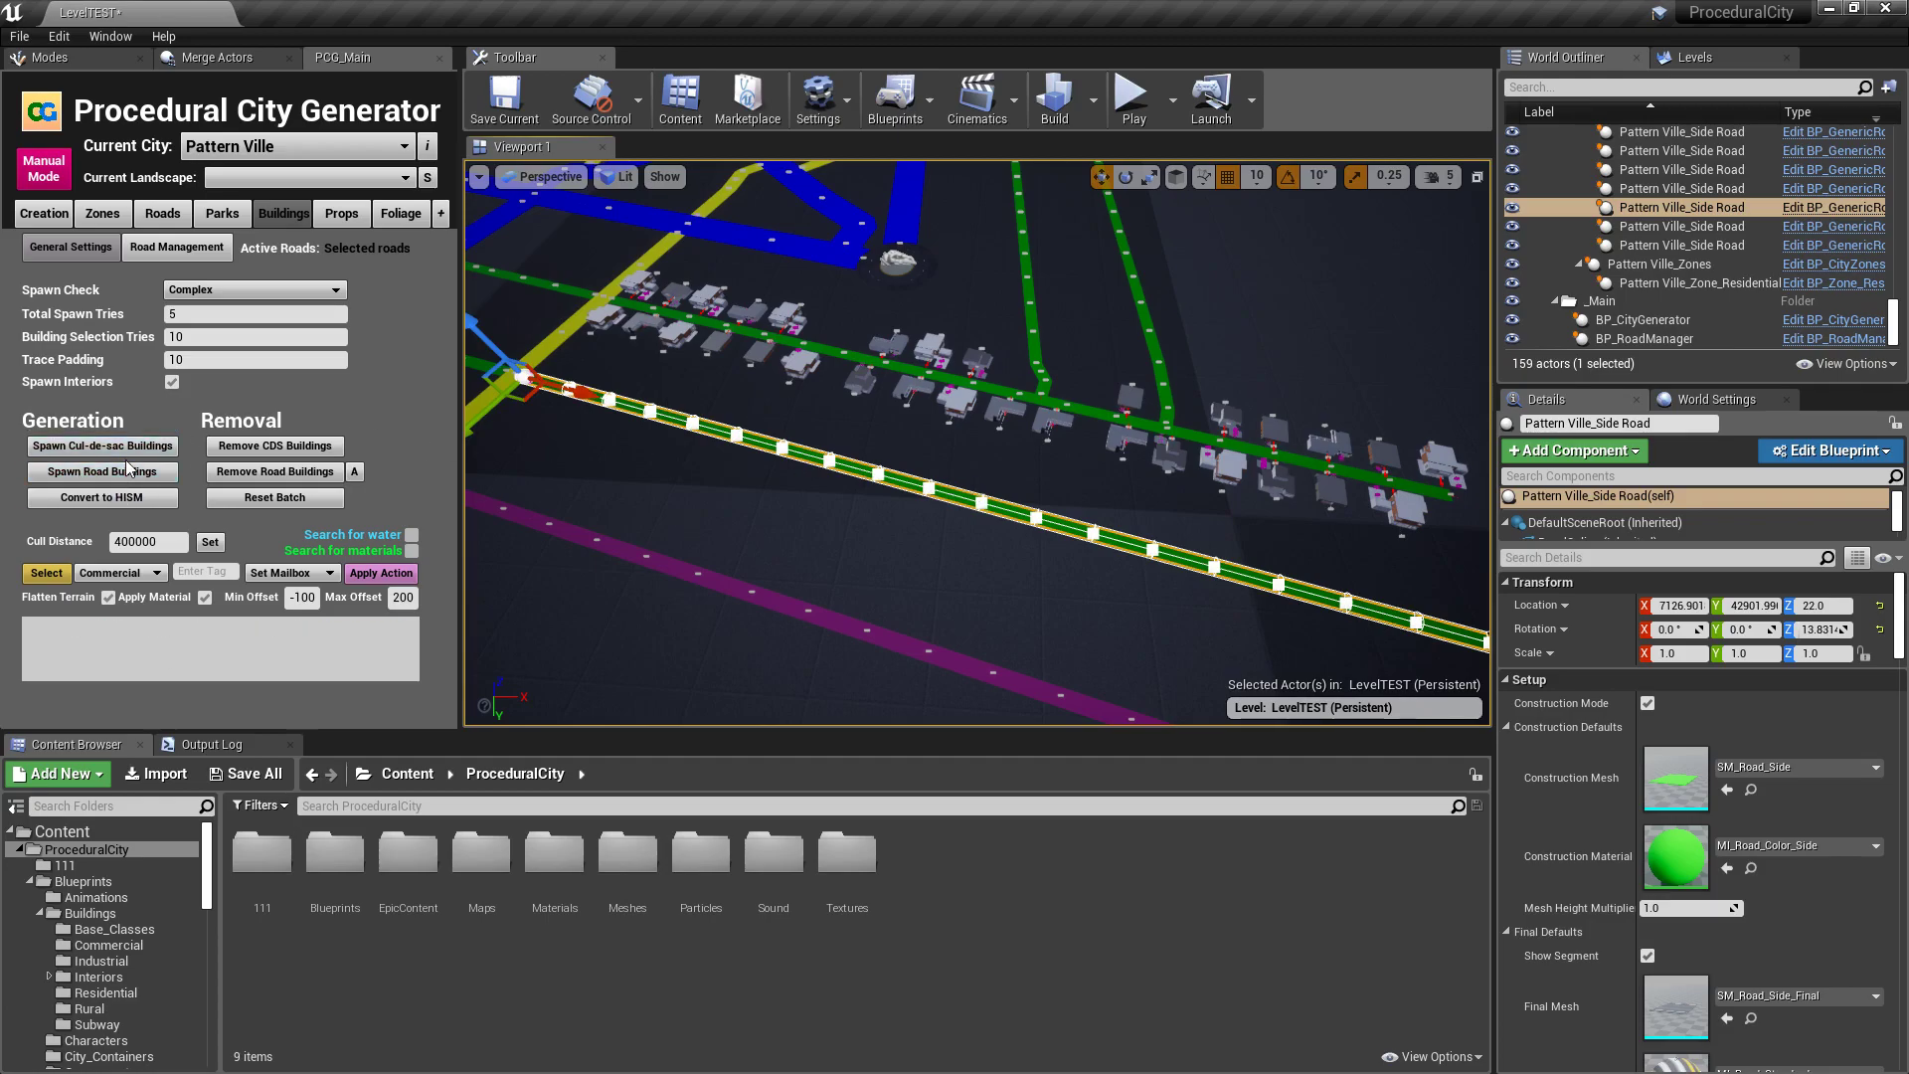
click(354, 474)
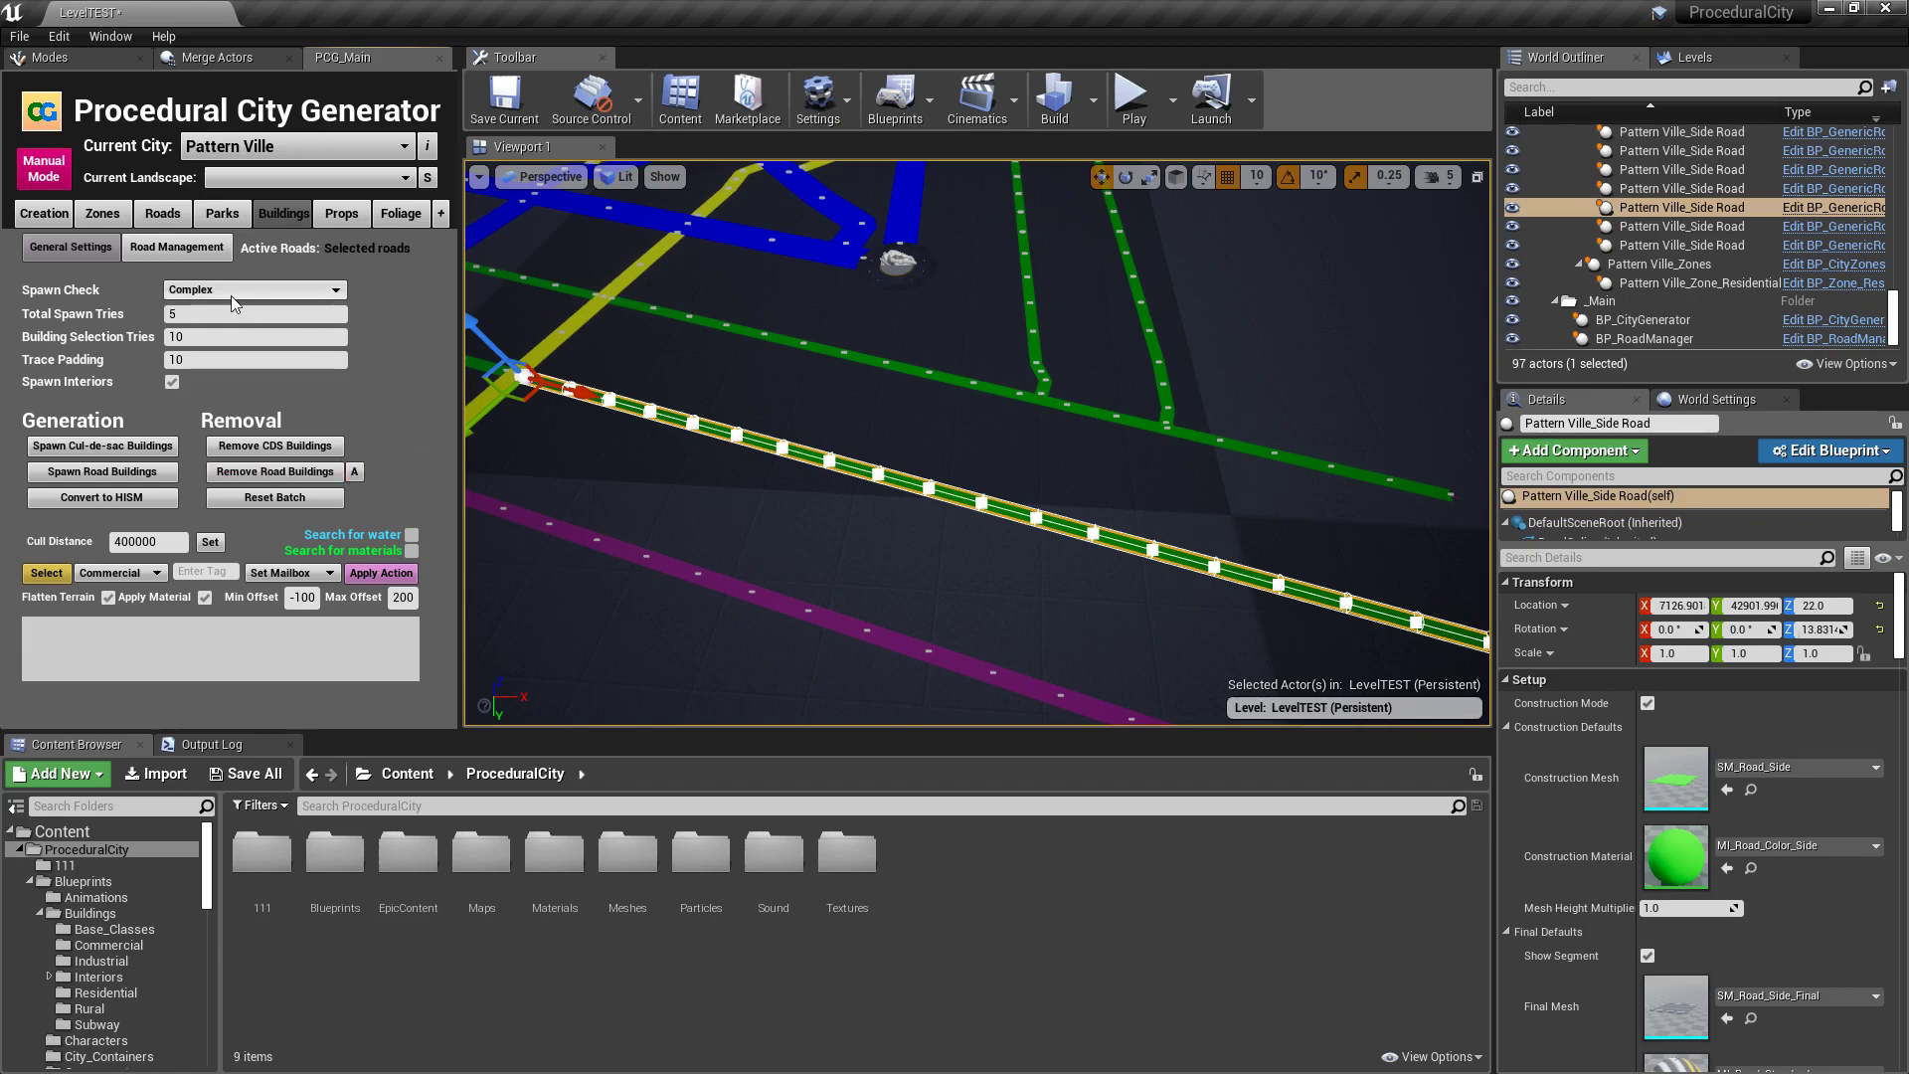
Open the road management options and add the actor tag "tag1" to the selected green side road
click(181, 246)
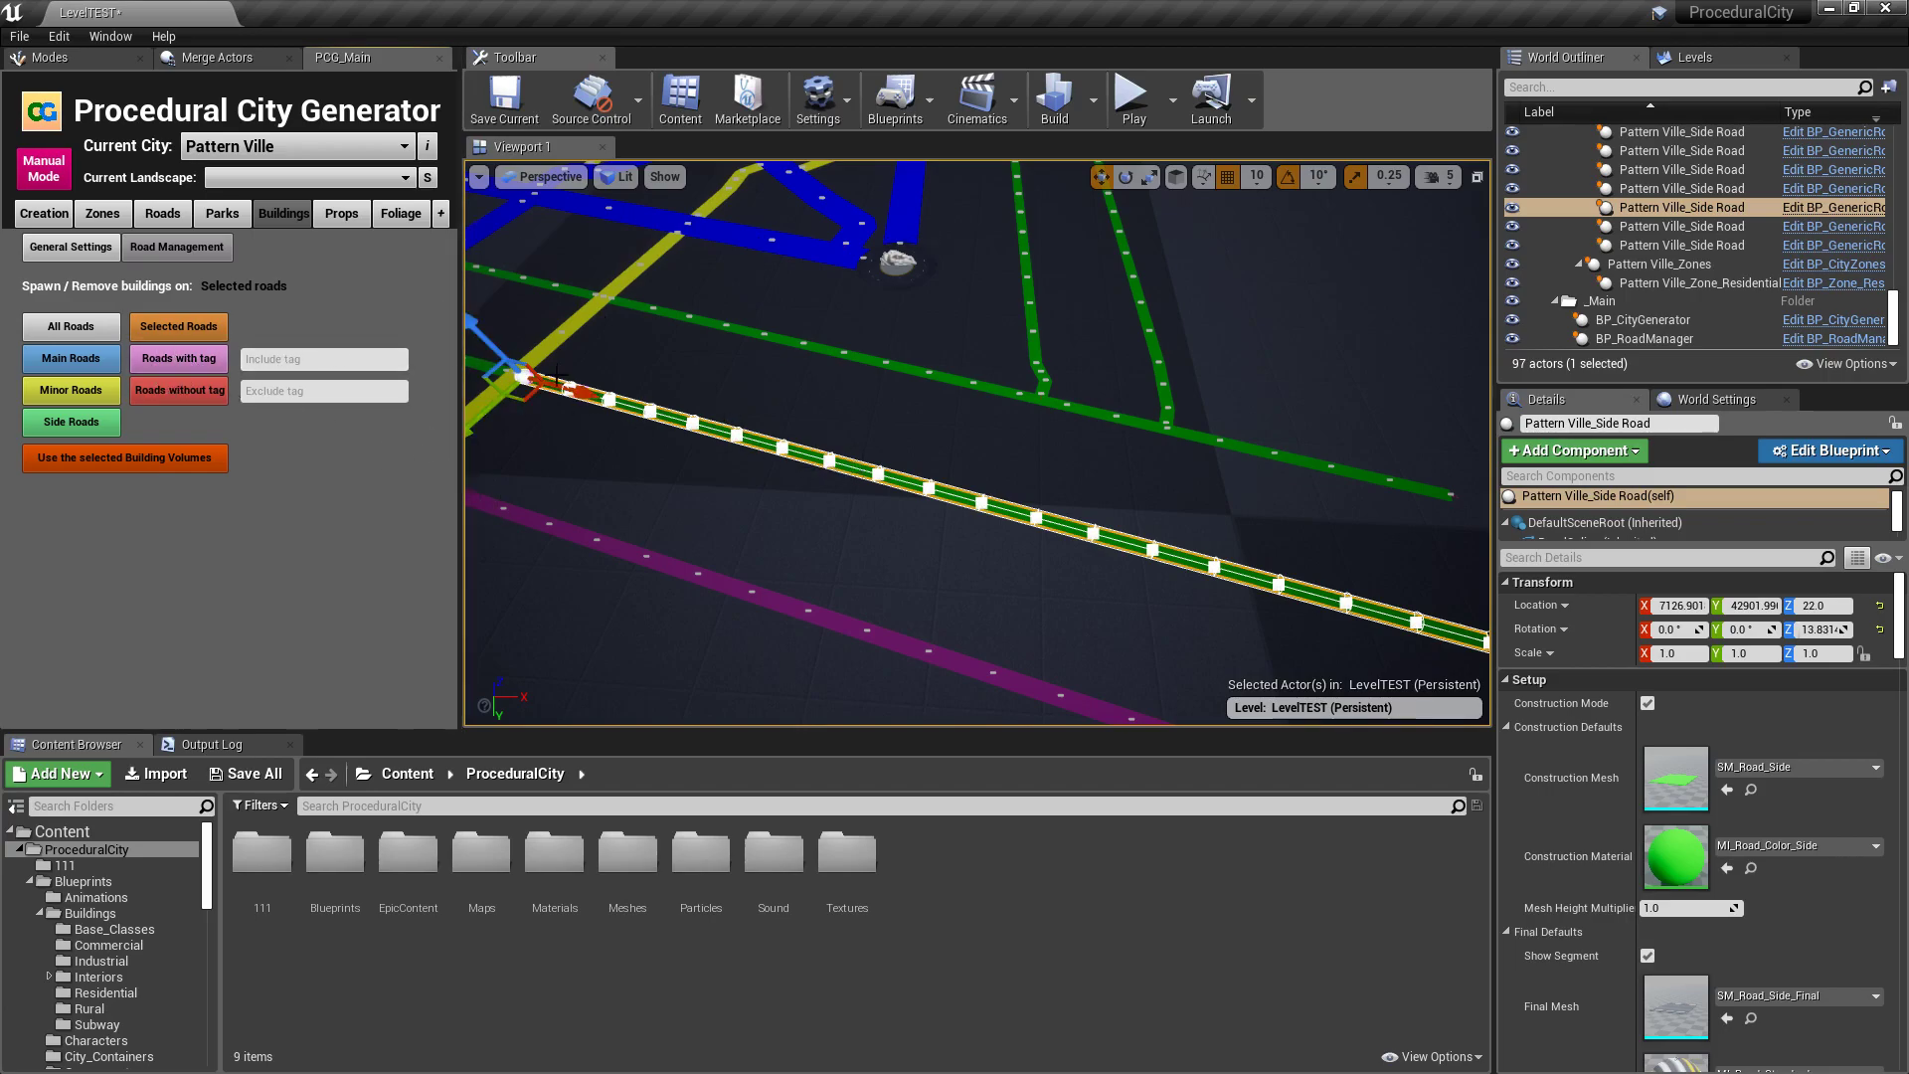
click(1604, 558)
text(tag)
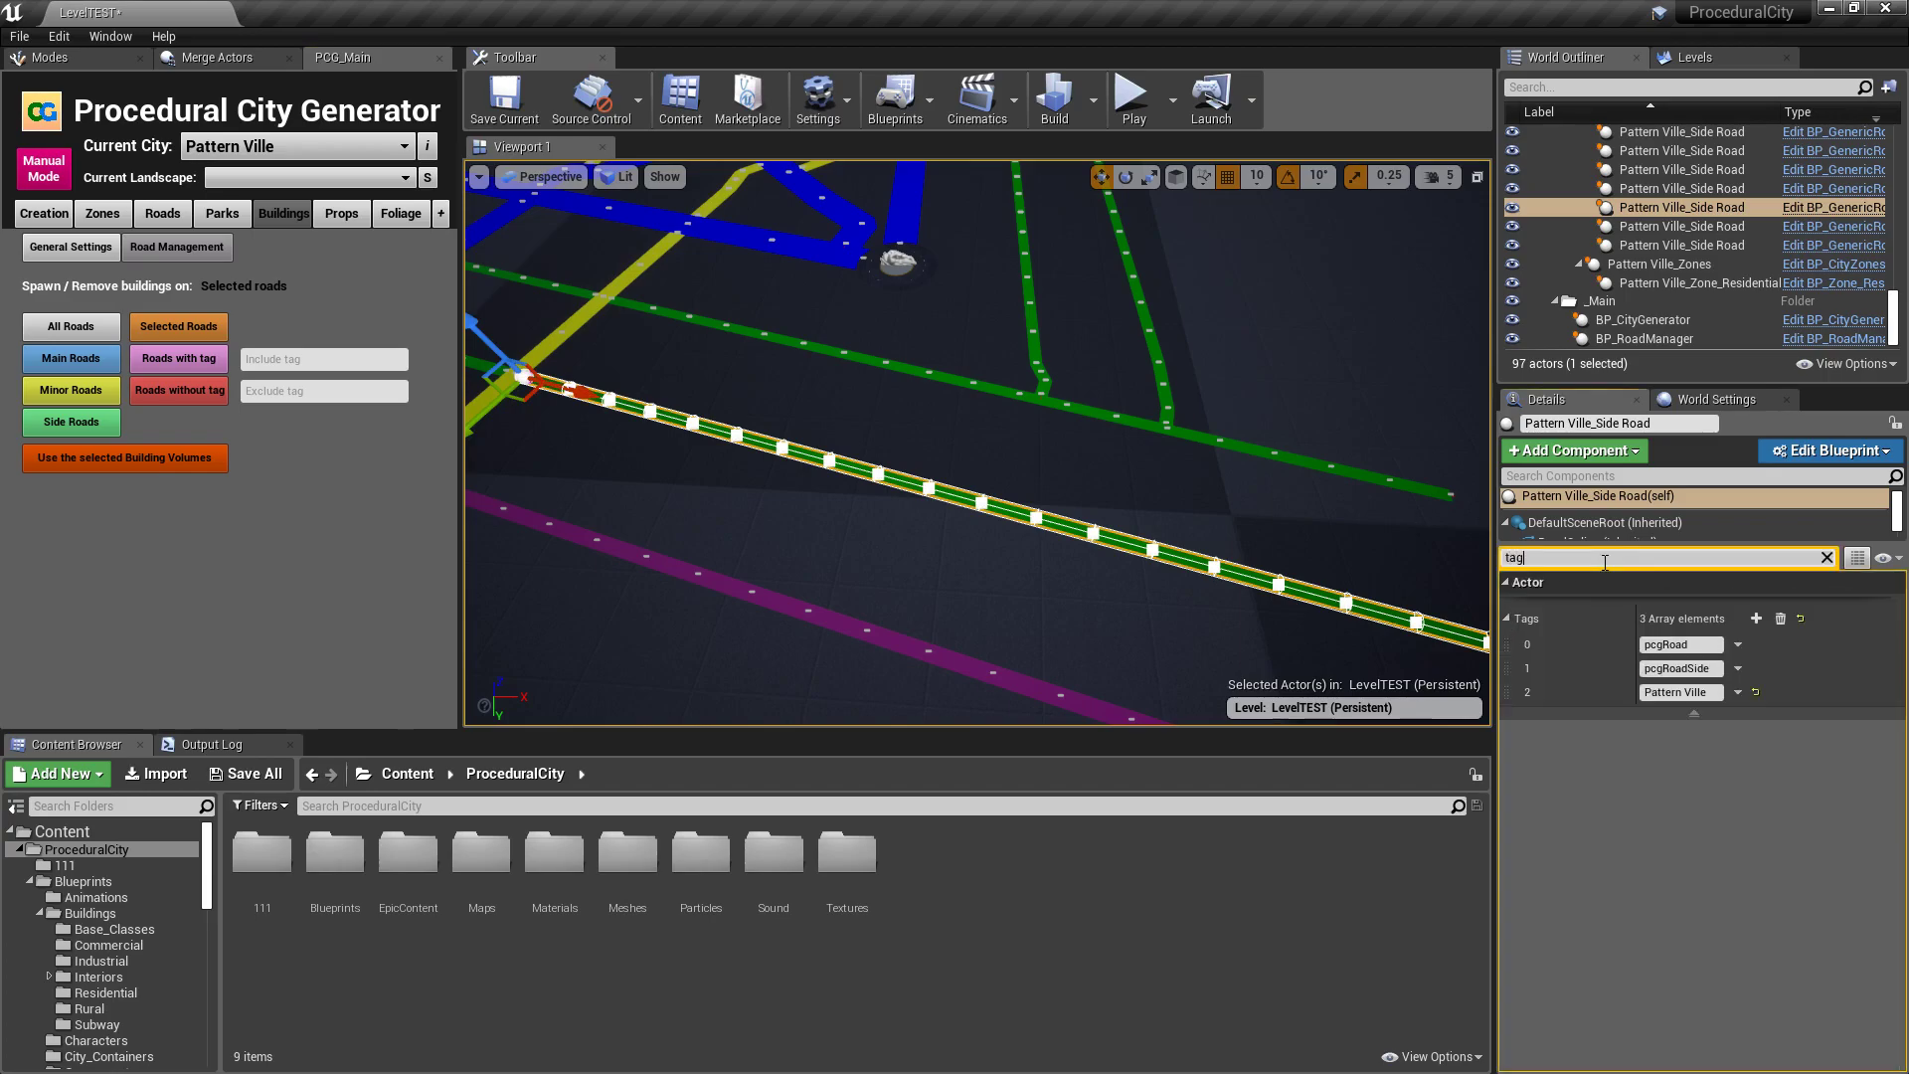
click(1756, 618)
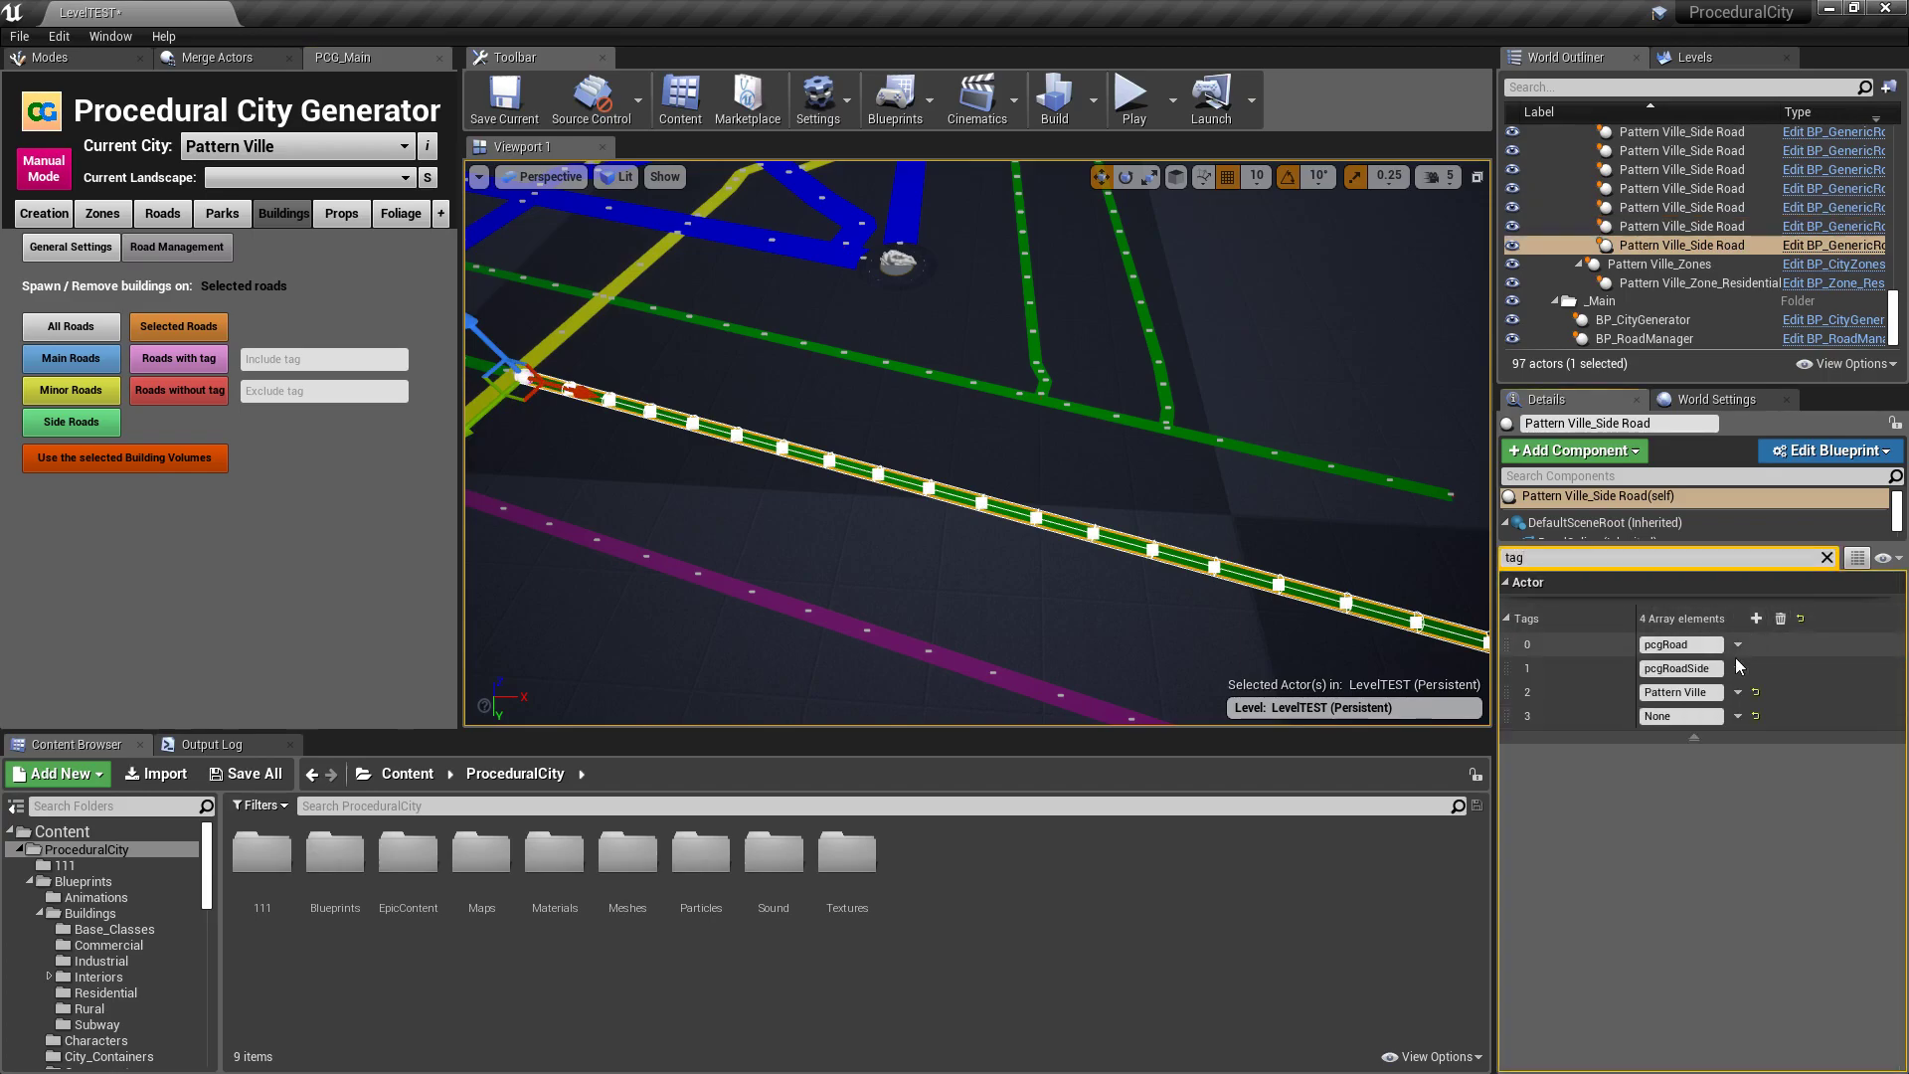
click(1714, 716)
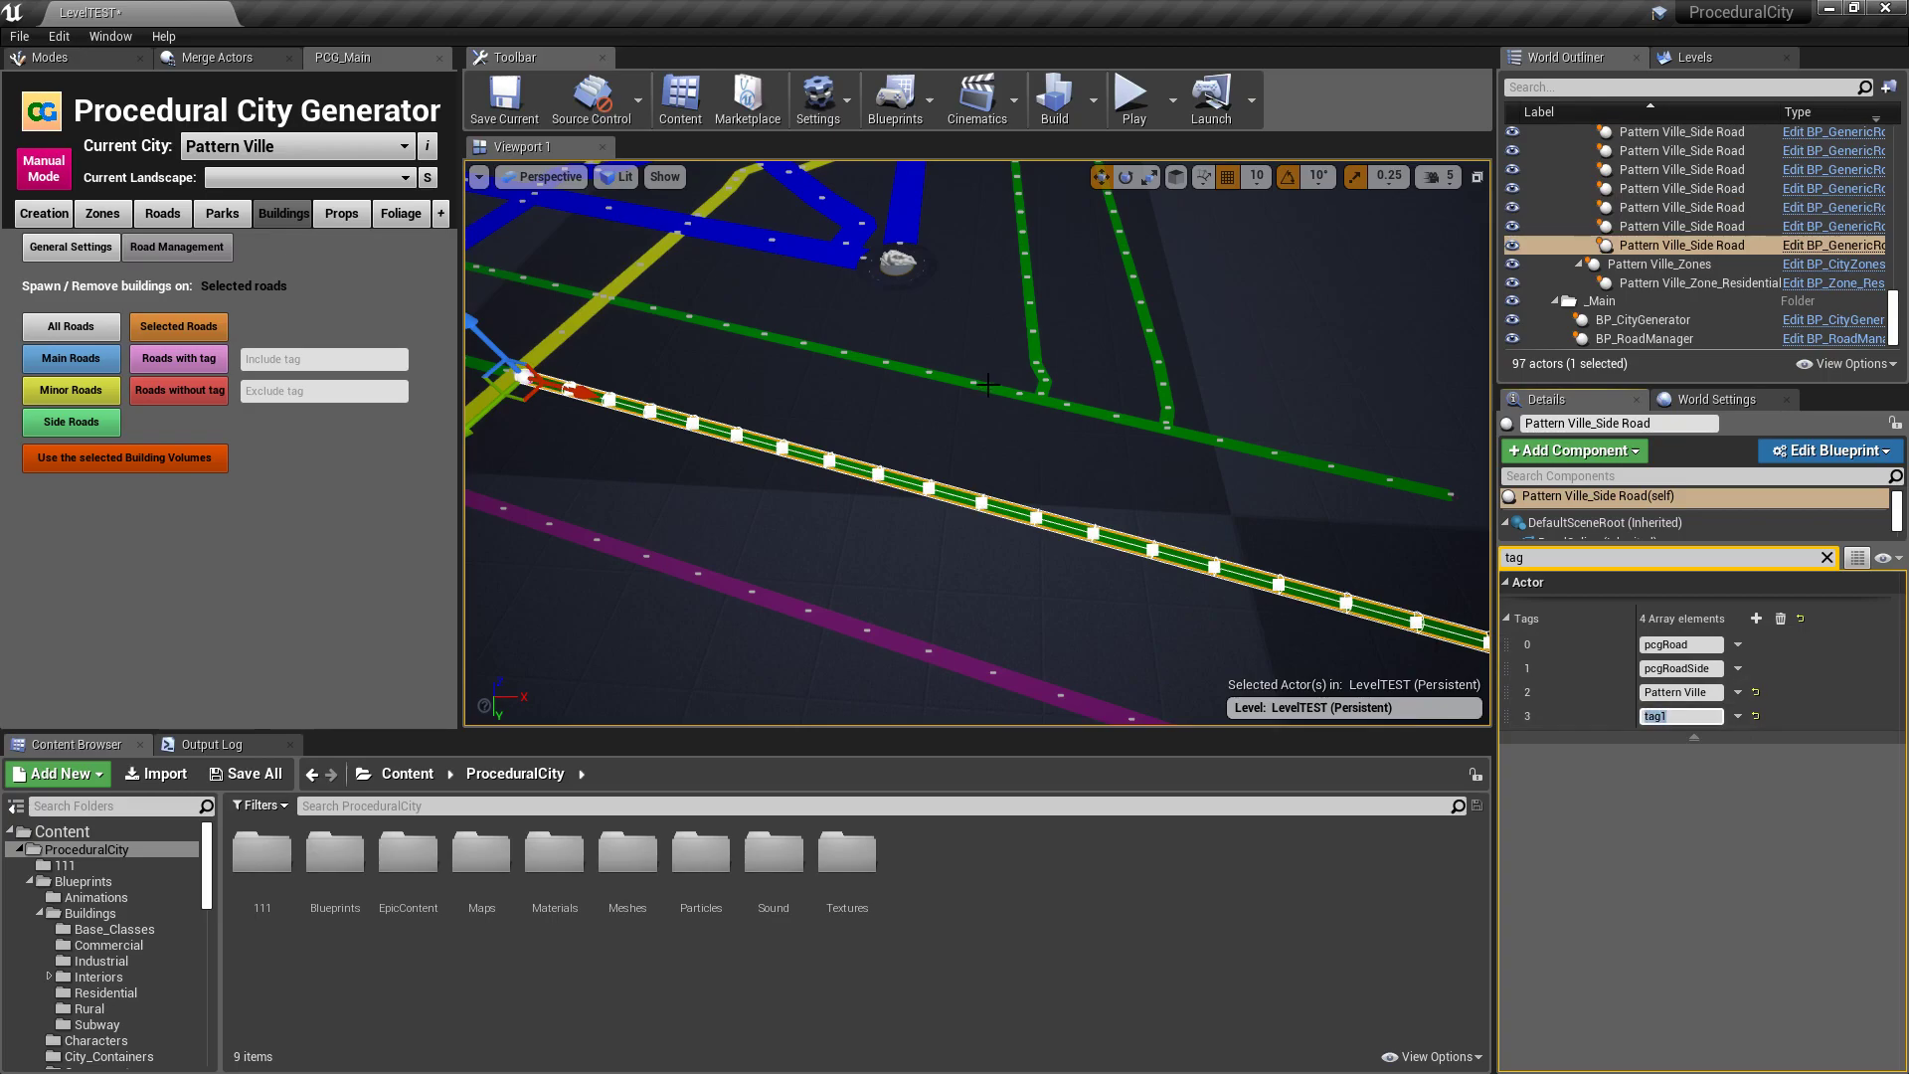
Select the pink side road and add the actor tag "tag1" to it
click(821, 616)
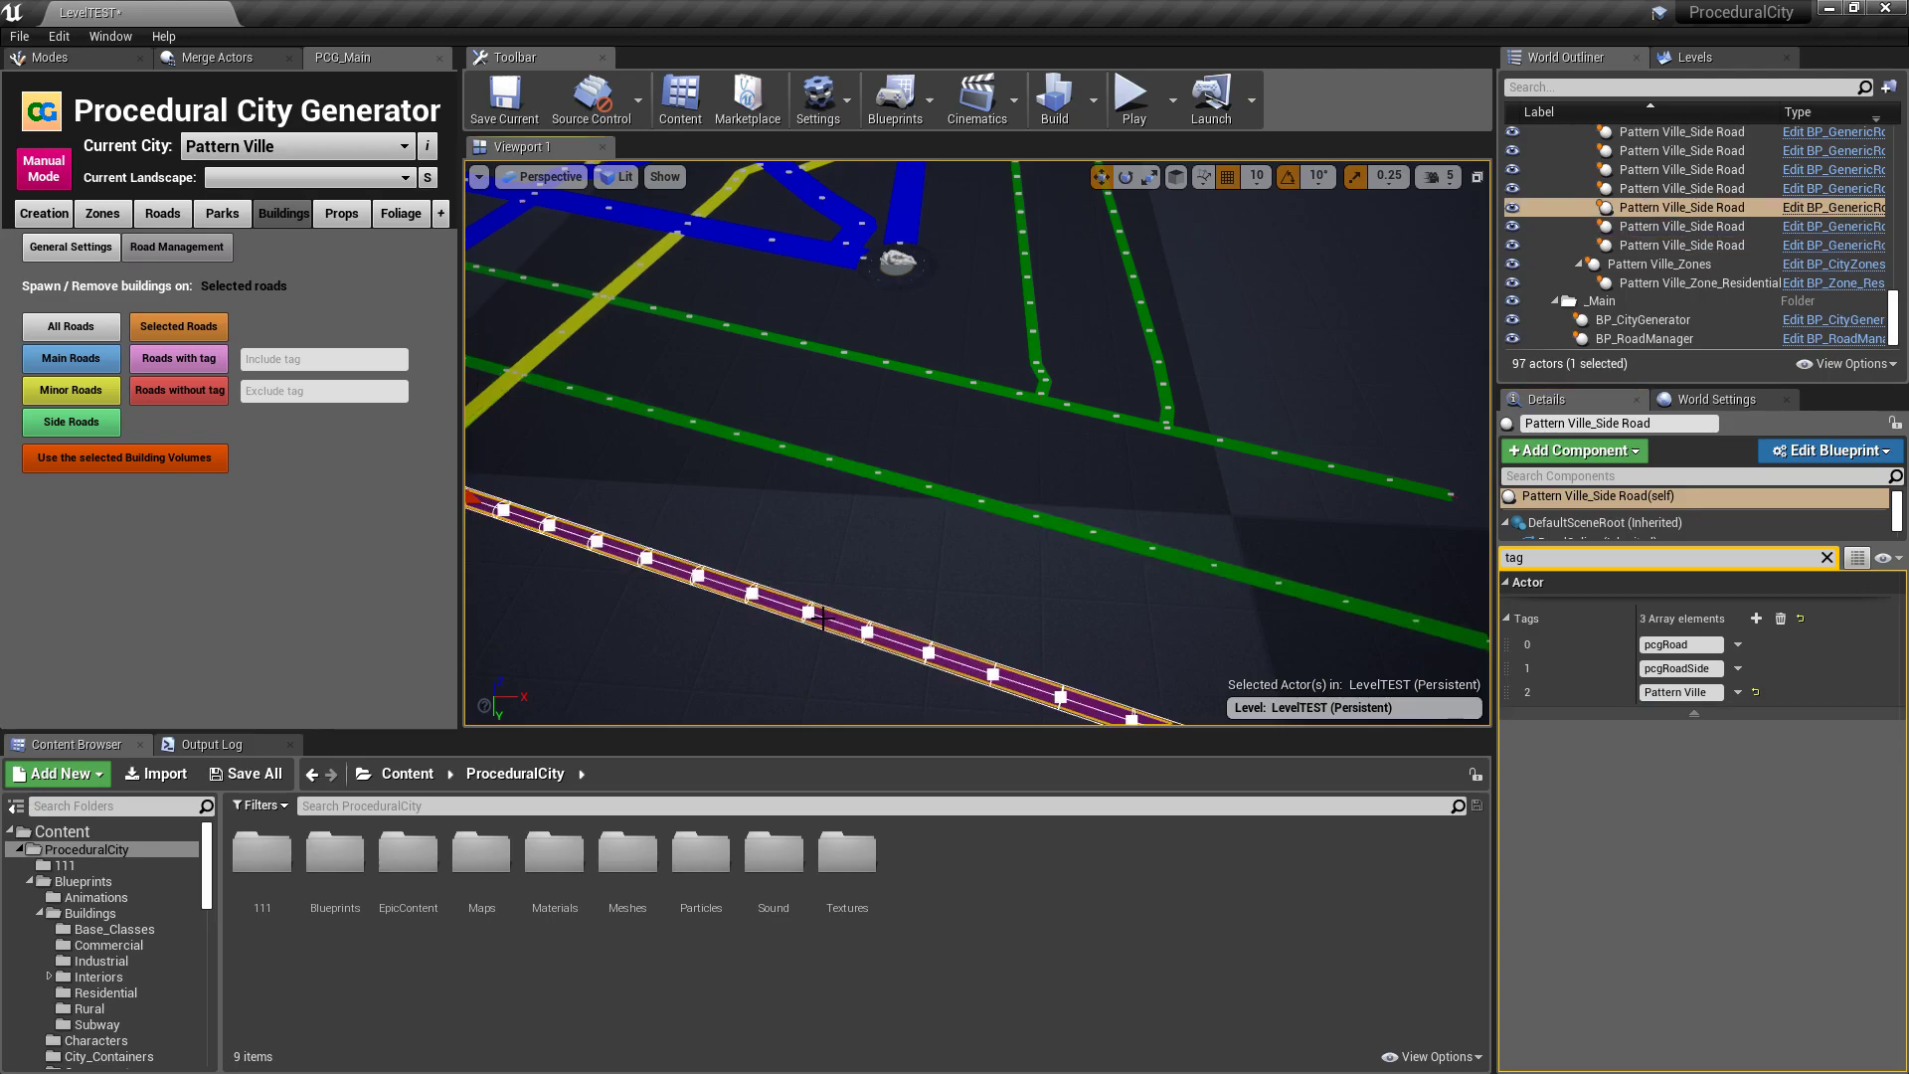
click(1756, 618)
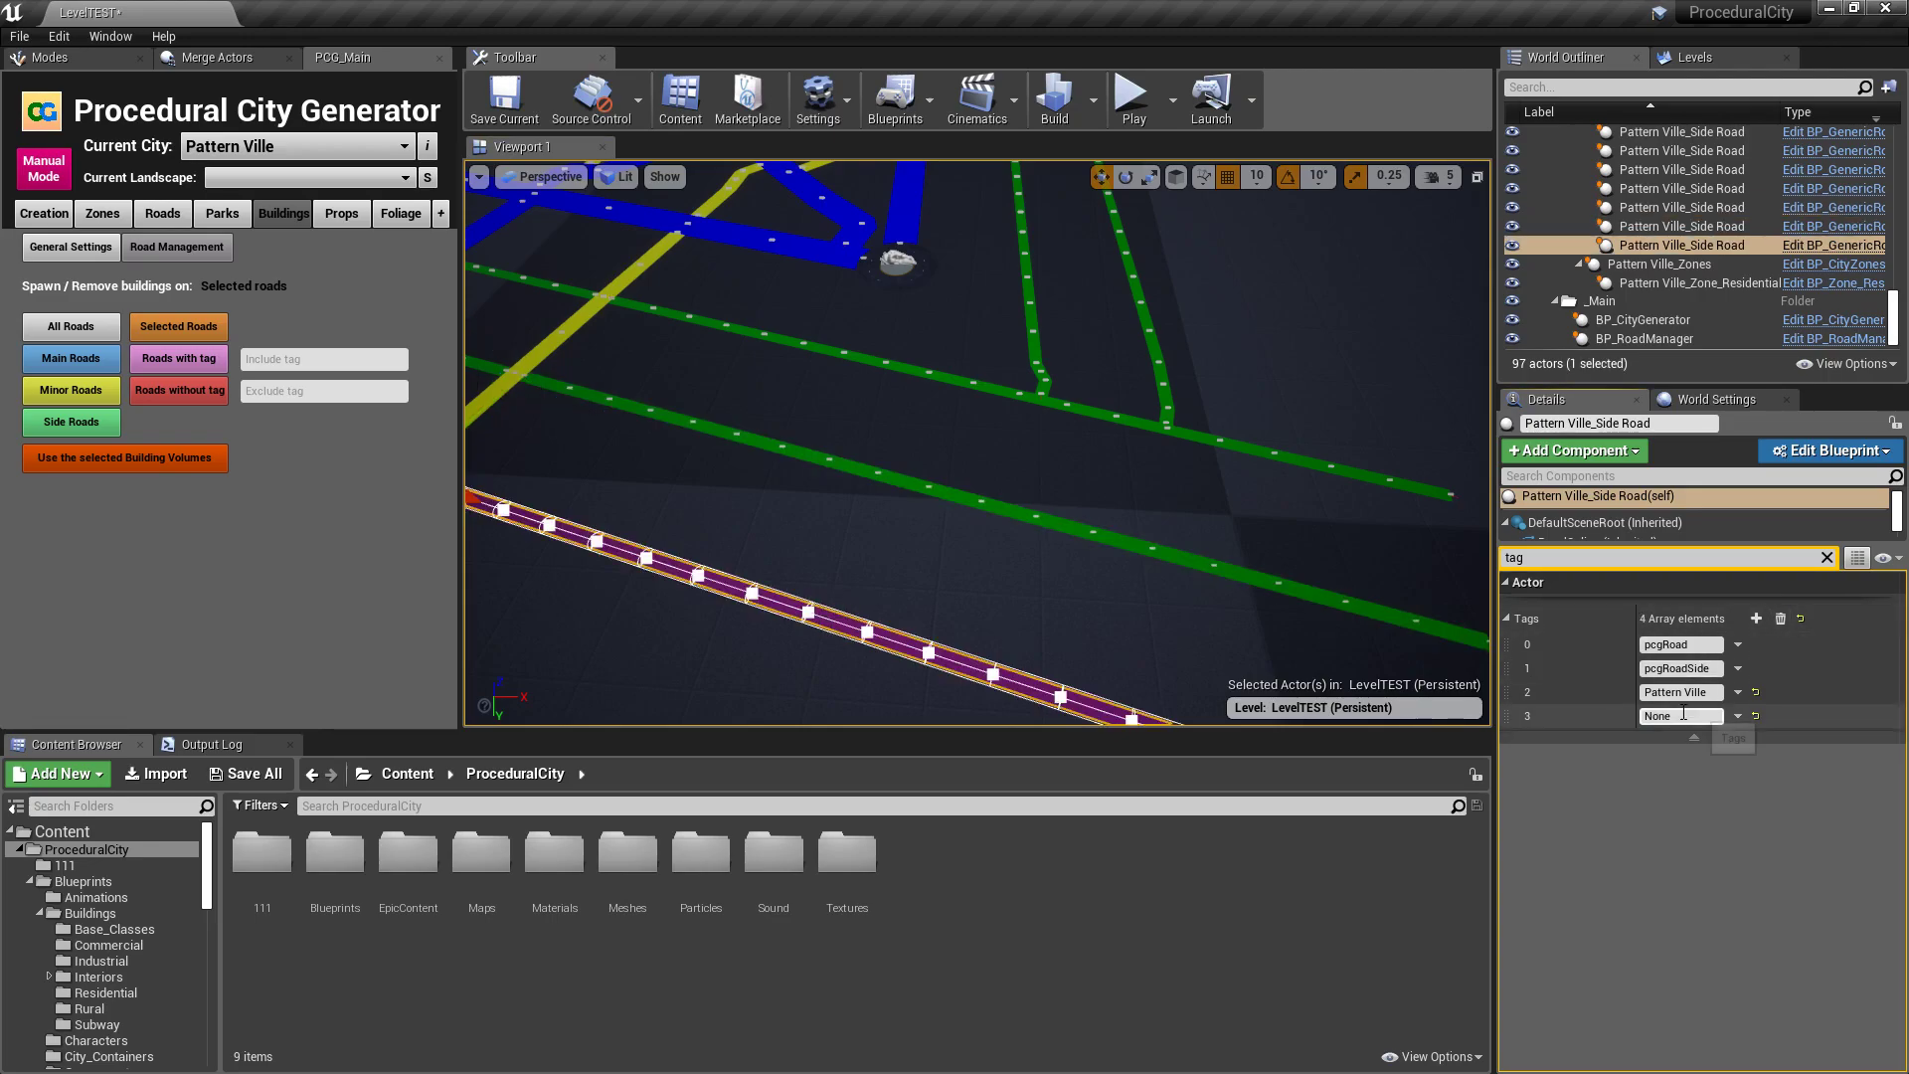
click(1683, 714)
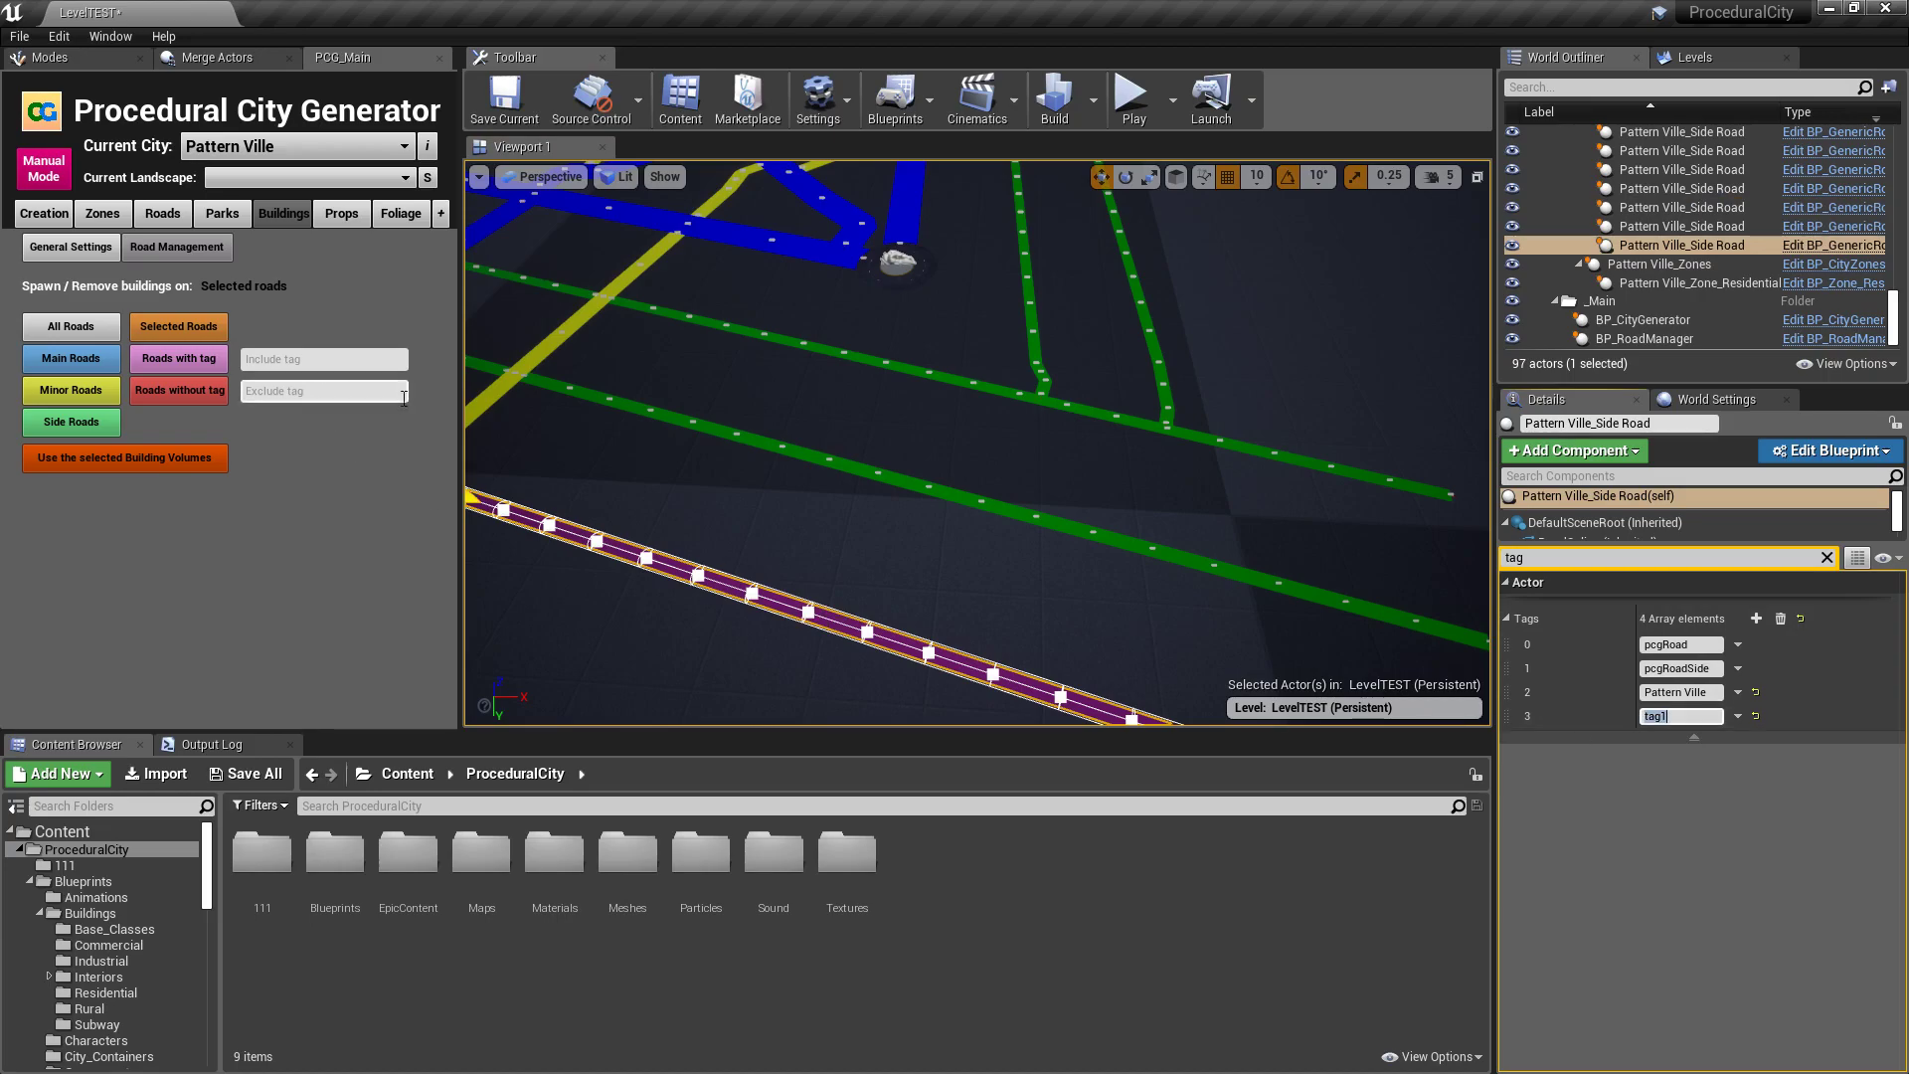
Set the include tag to "tag1" and make the roads with that tag the active roads for building operations
click(630, 443)
click(290, 360)
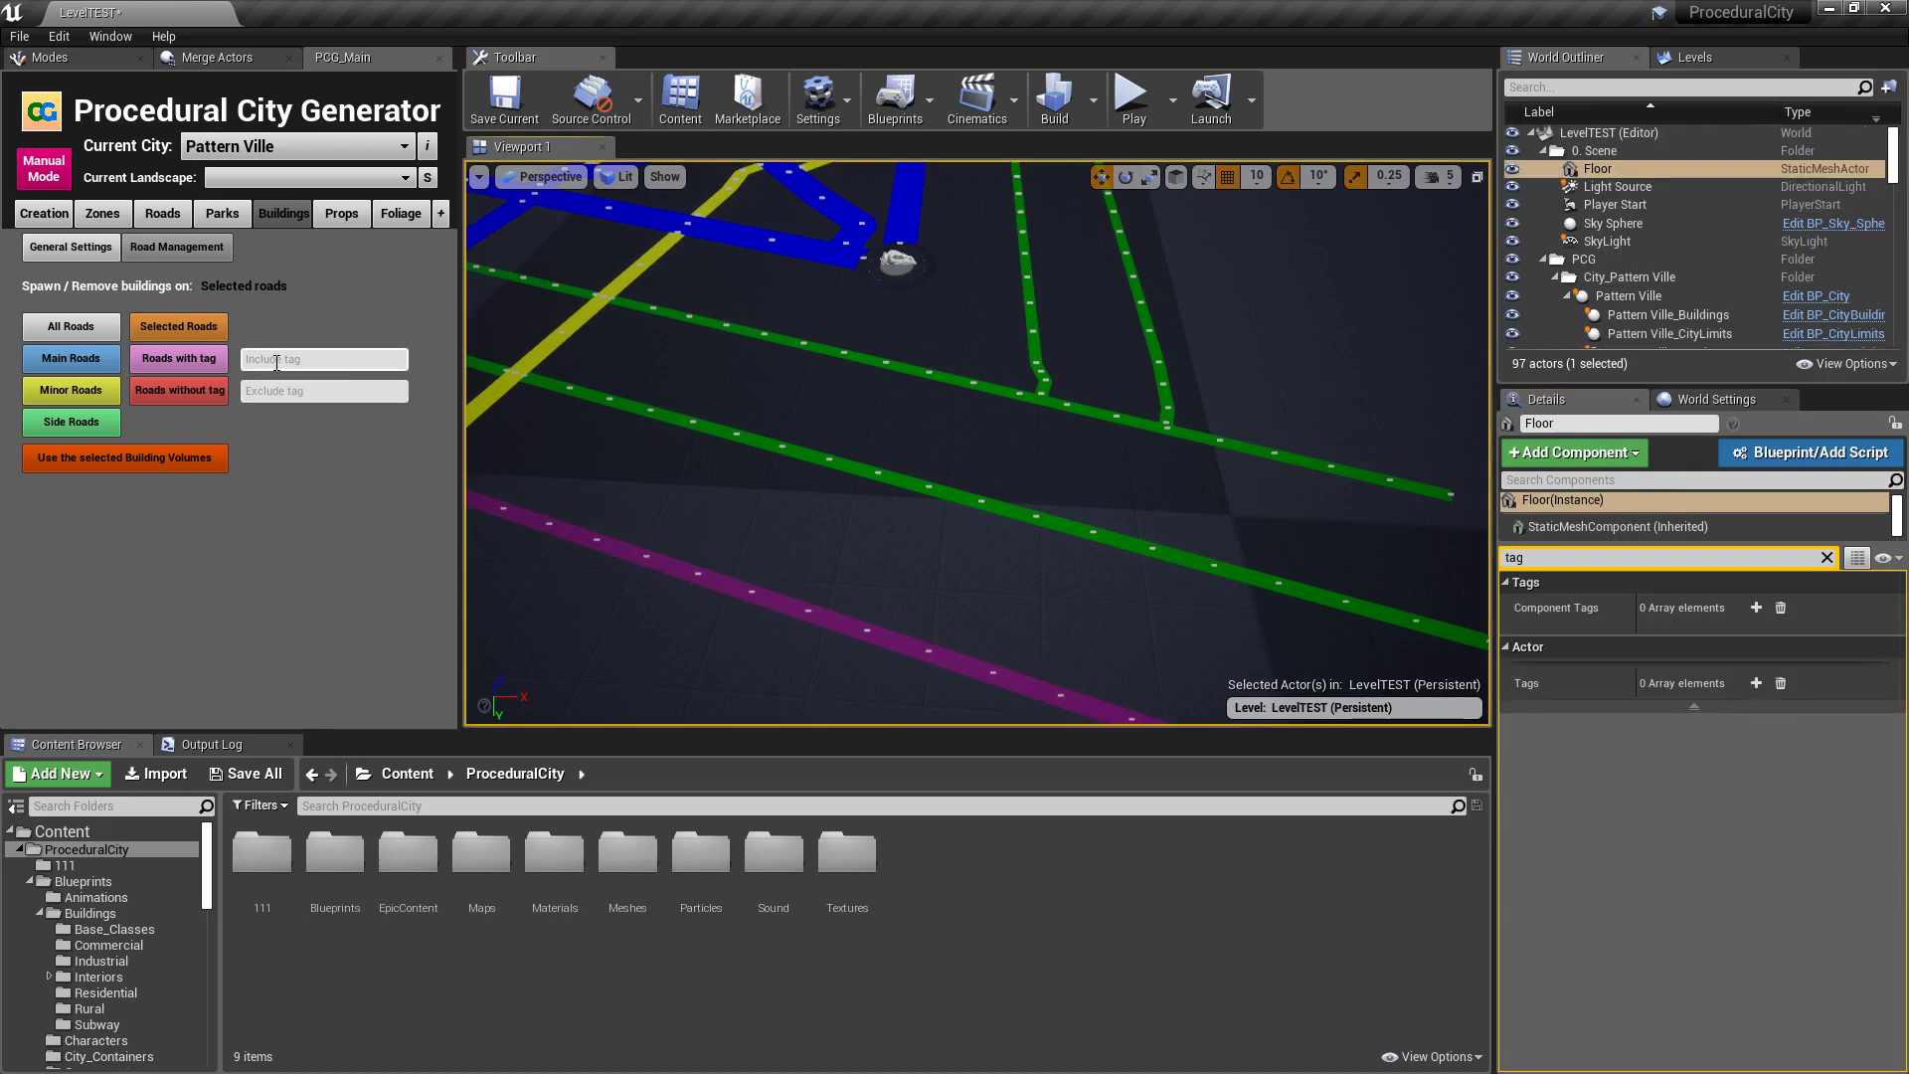
text(tag1)
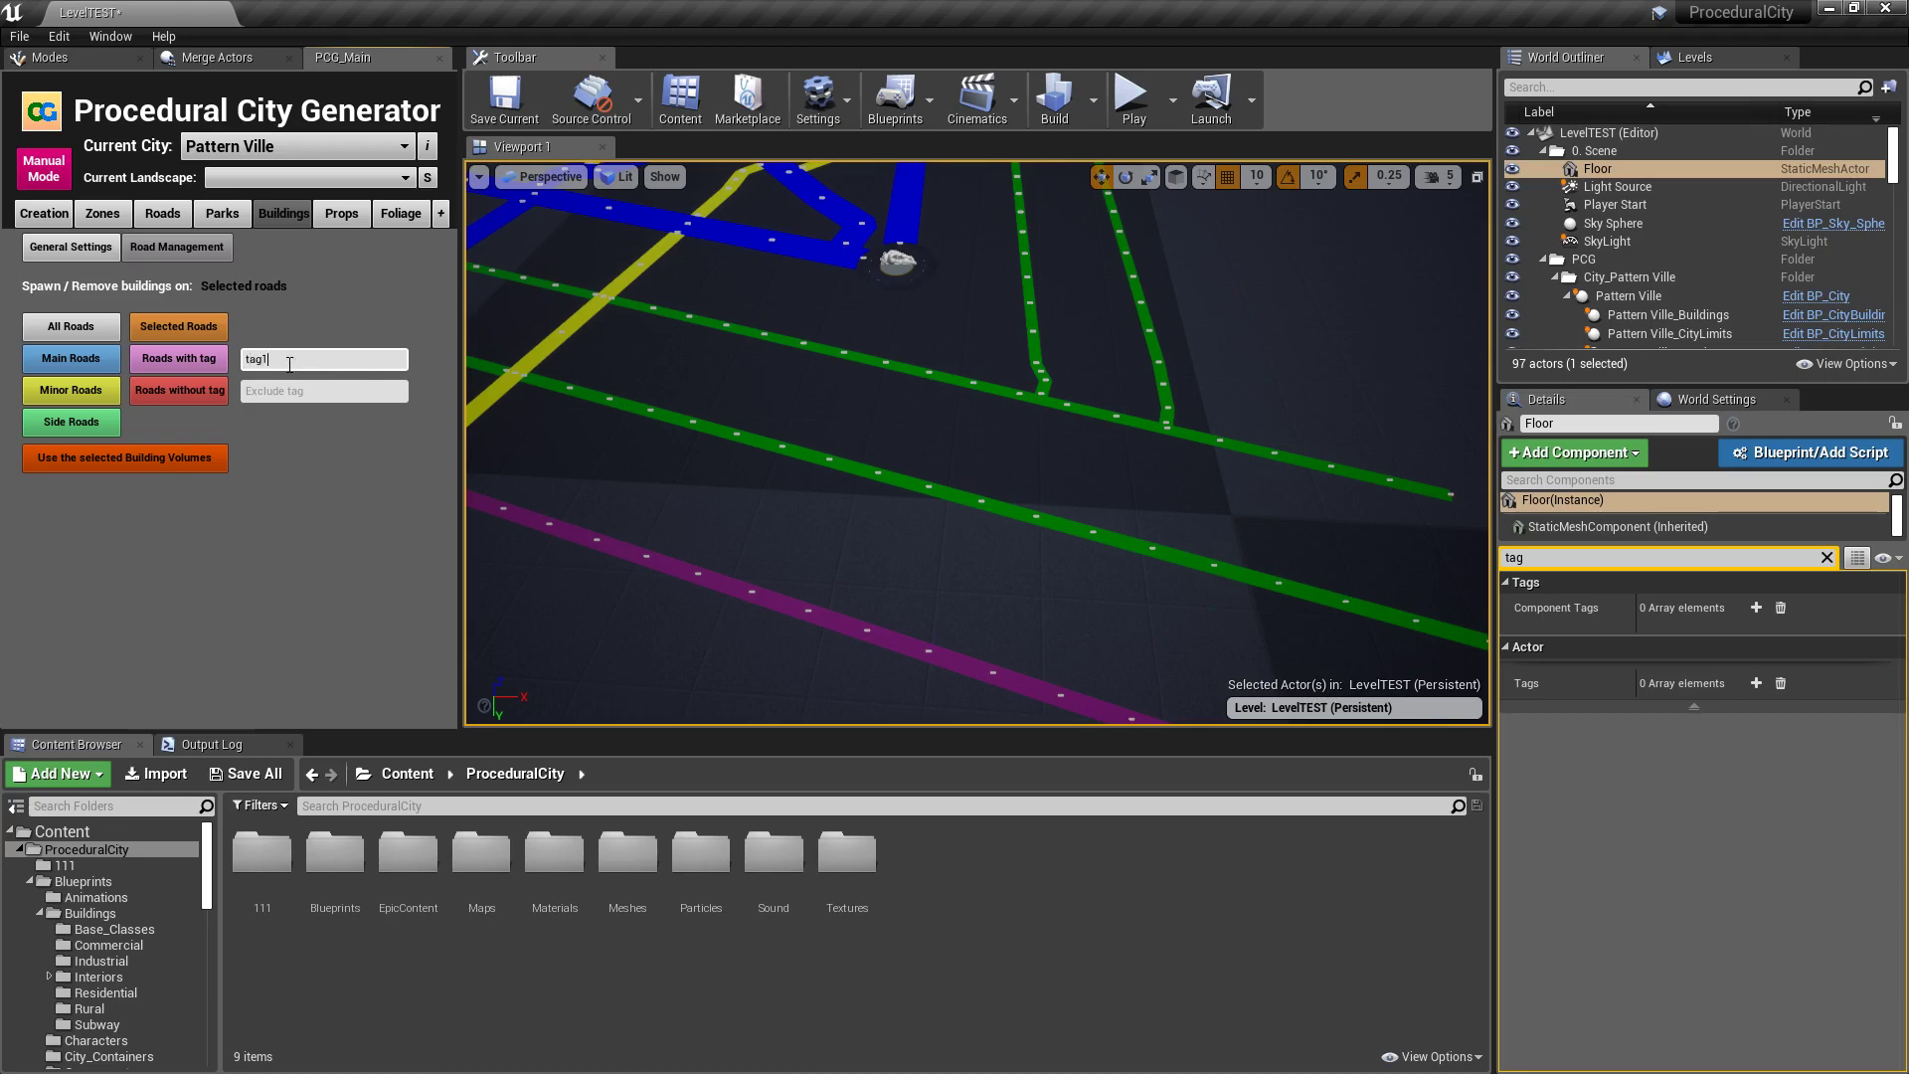
click(219, 364)
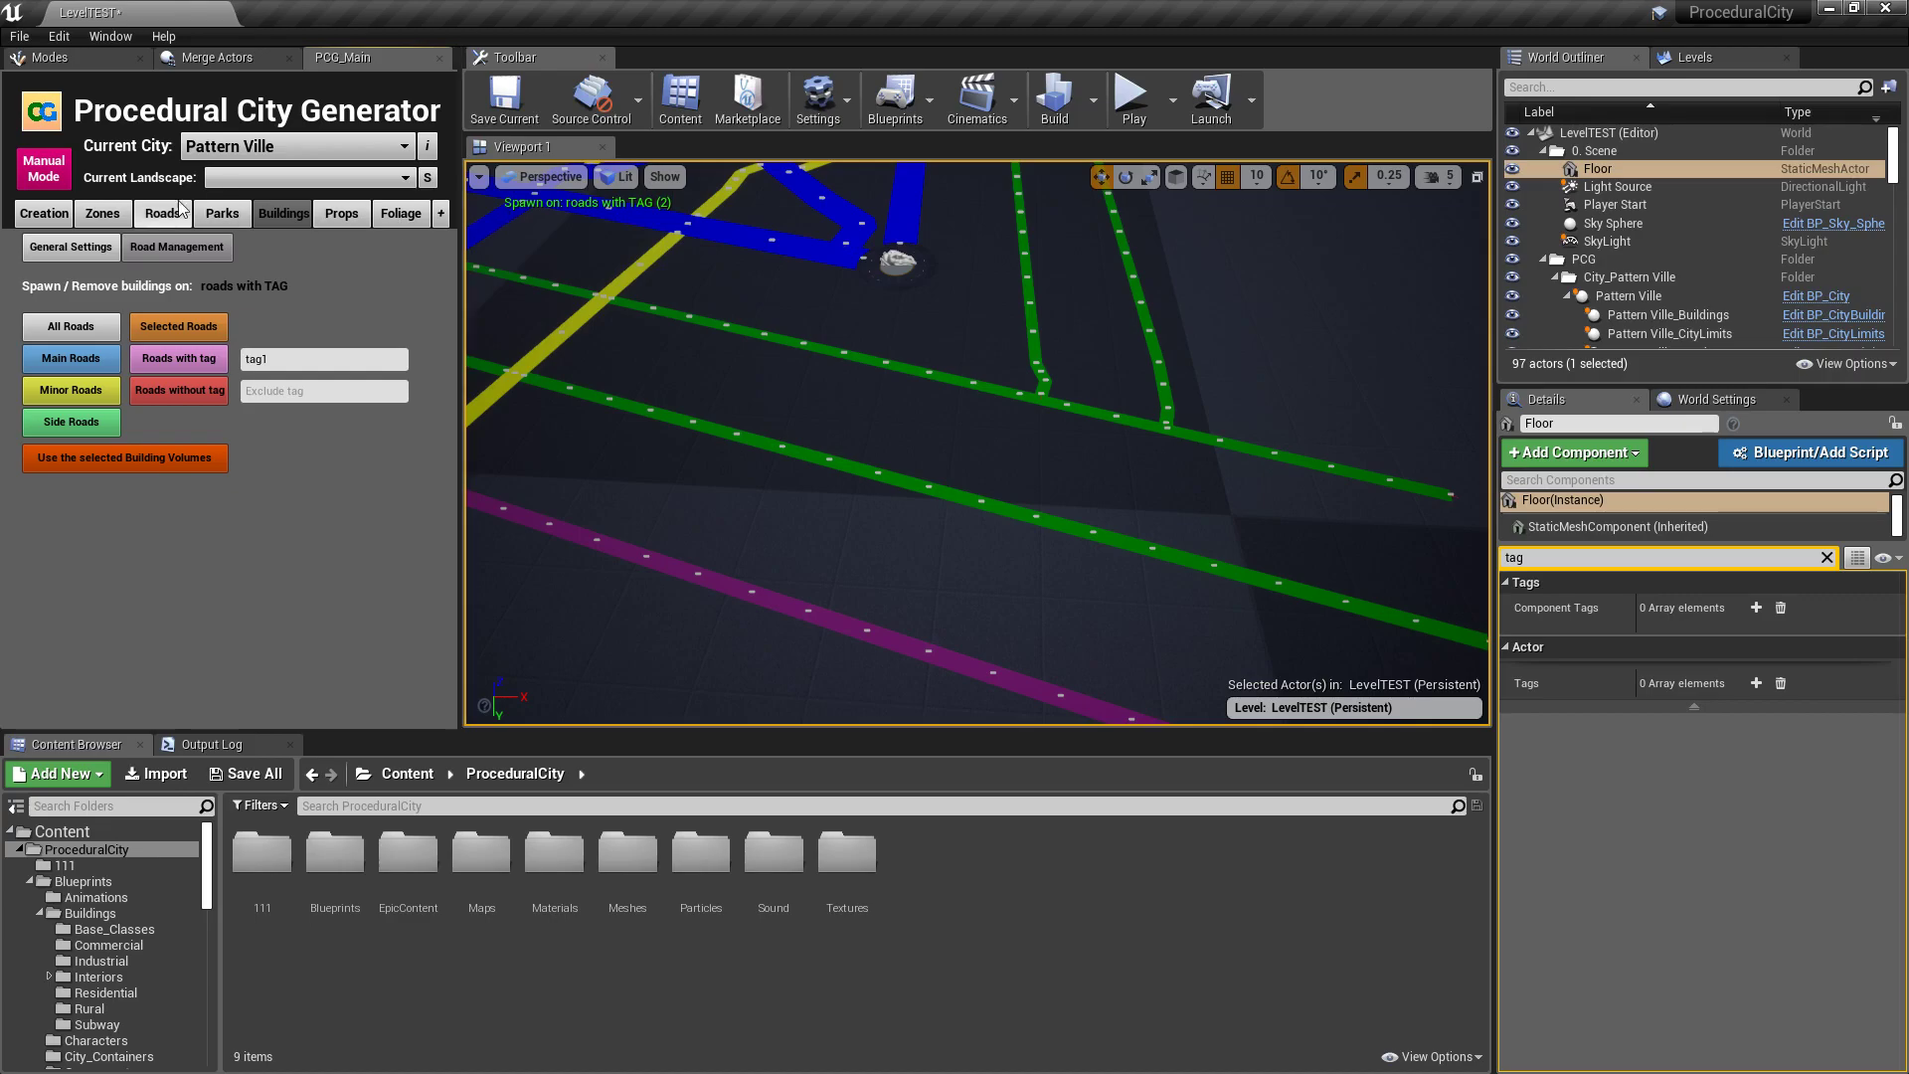
Spawn road buildings along the roads tagged "tag1", and remove them from those roads again
click(71, 247)
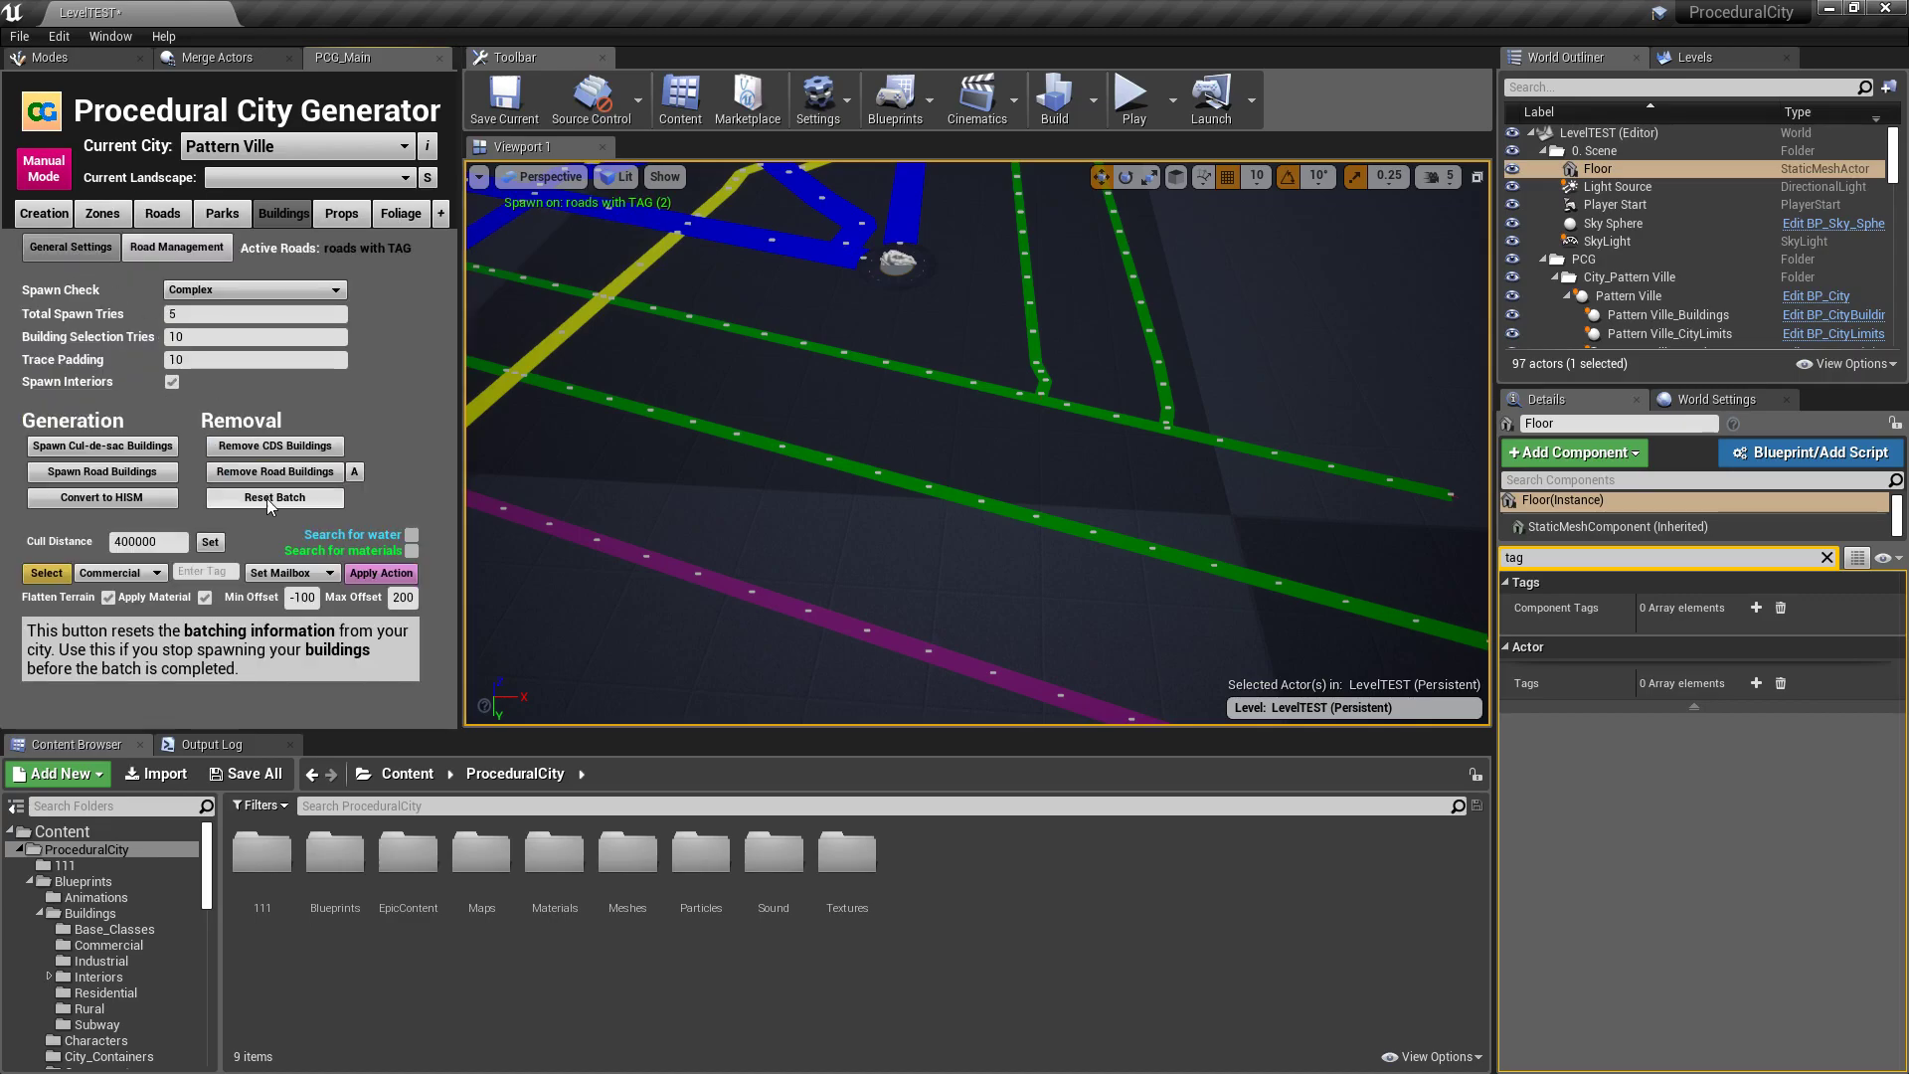
click(121, 471)
mouse_move(756, 438)
right_down()
mouse_move(736, 442)
mouse_move(771, 442)
right_up()
key(s)
key(w)
right_drag(881, 400, 851, 399)
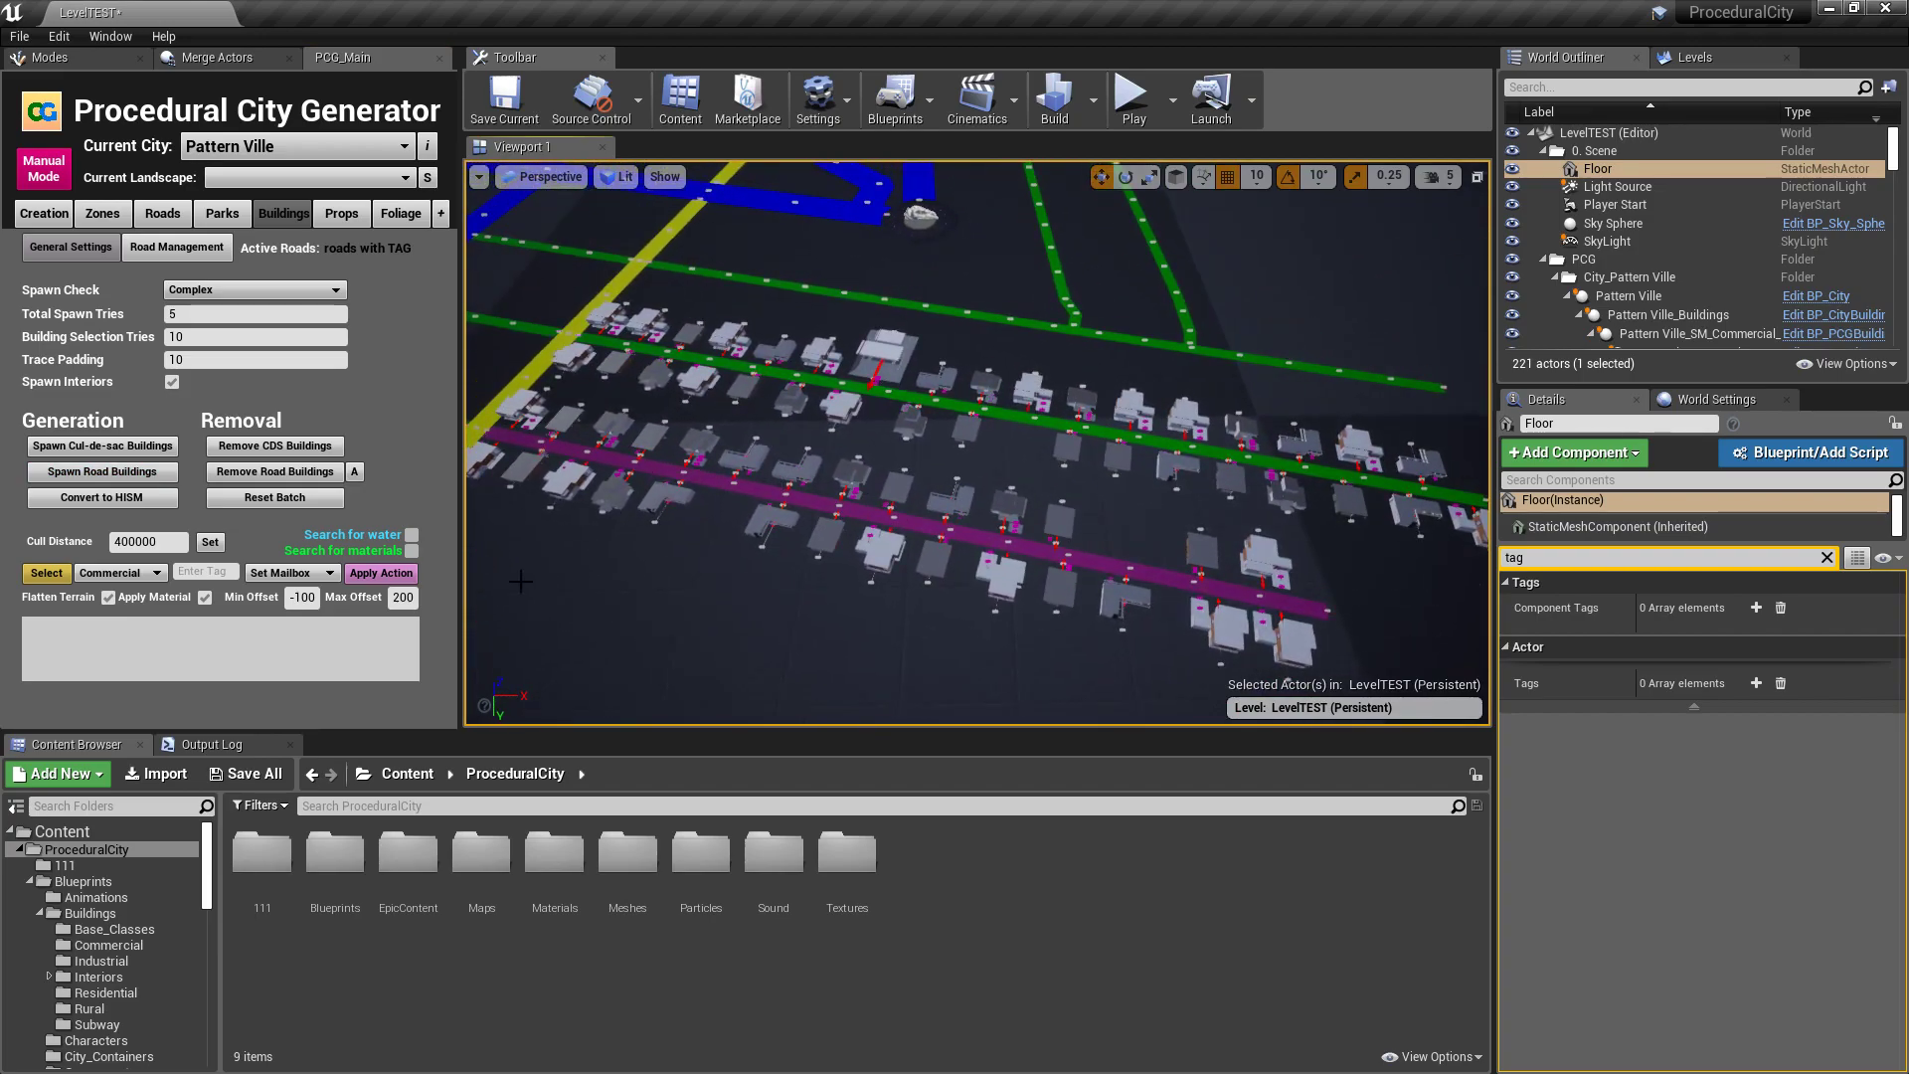
click(290, 475)
right_drag(928, 504, 863, 437)
Return to the road management options and examine the actor tags of the two green side roads beside the pink road
click(154, 248)
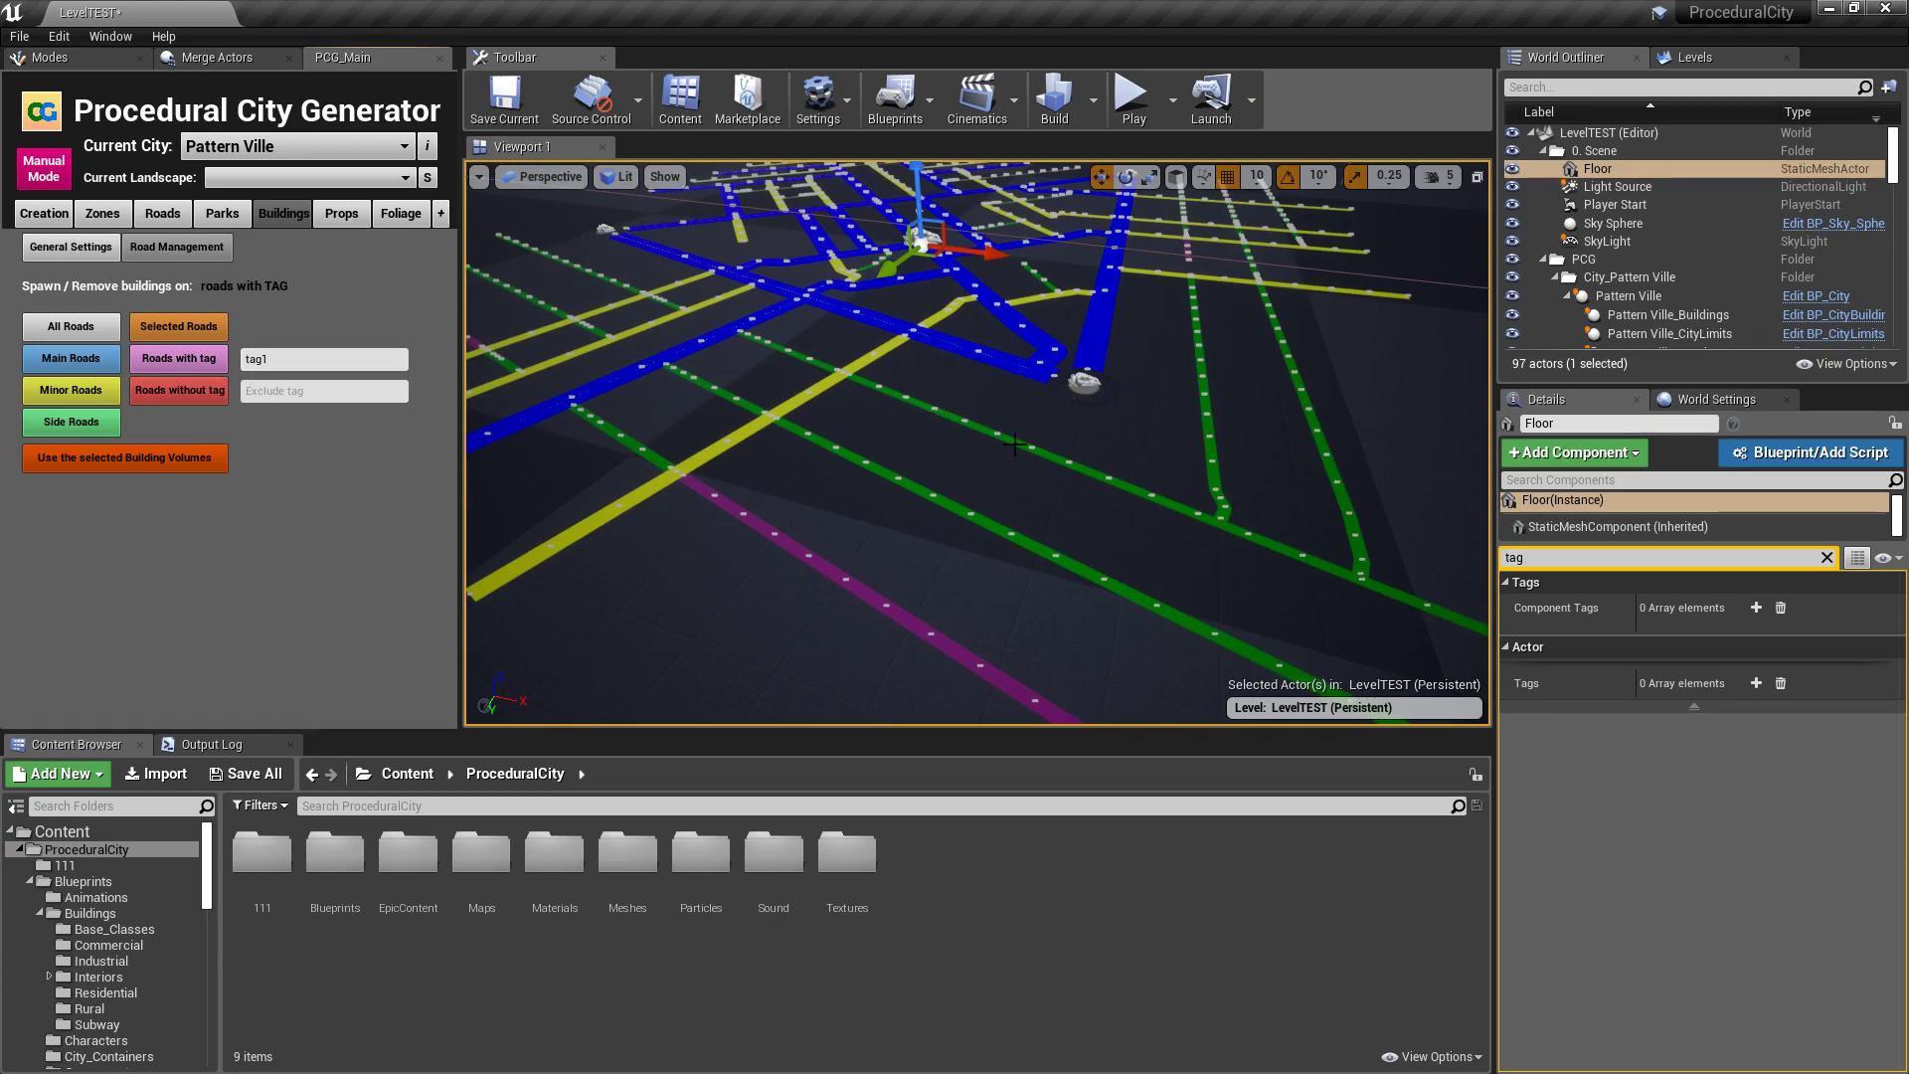
mouse_move(1046, 492)
right_down()
mouse_move(1031, 471)
mouse_move(1060, 499)
mouse_move(1051, 517)
right_up()
key(w)
key(e)
key(w)
drag(1059, 358, 1070, 278)
right_drag(1051, 518, 1039, 516)
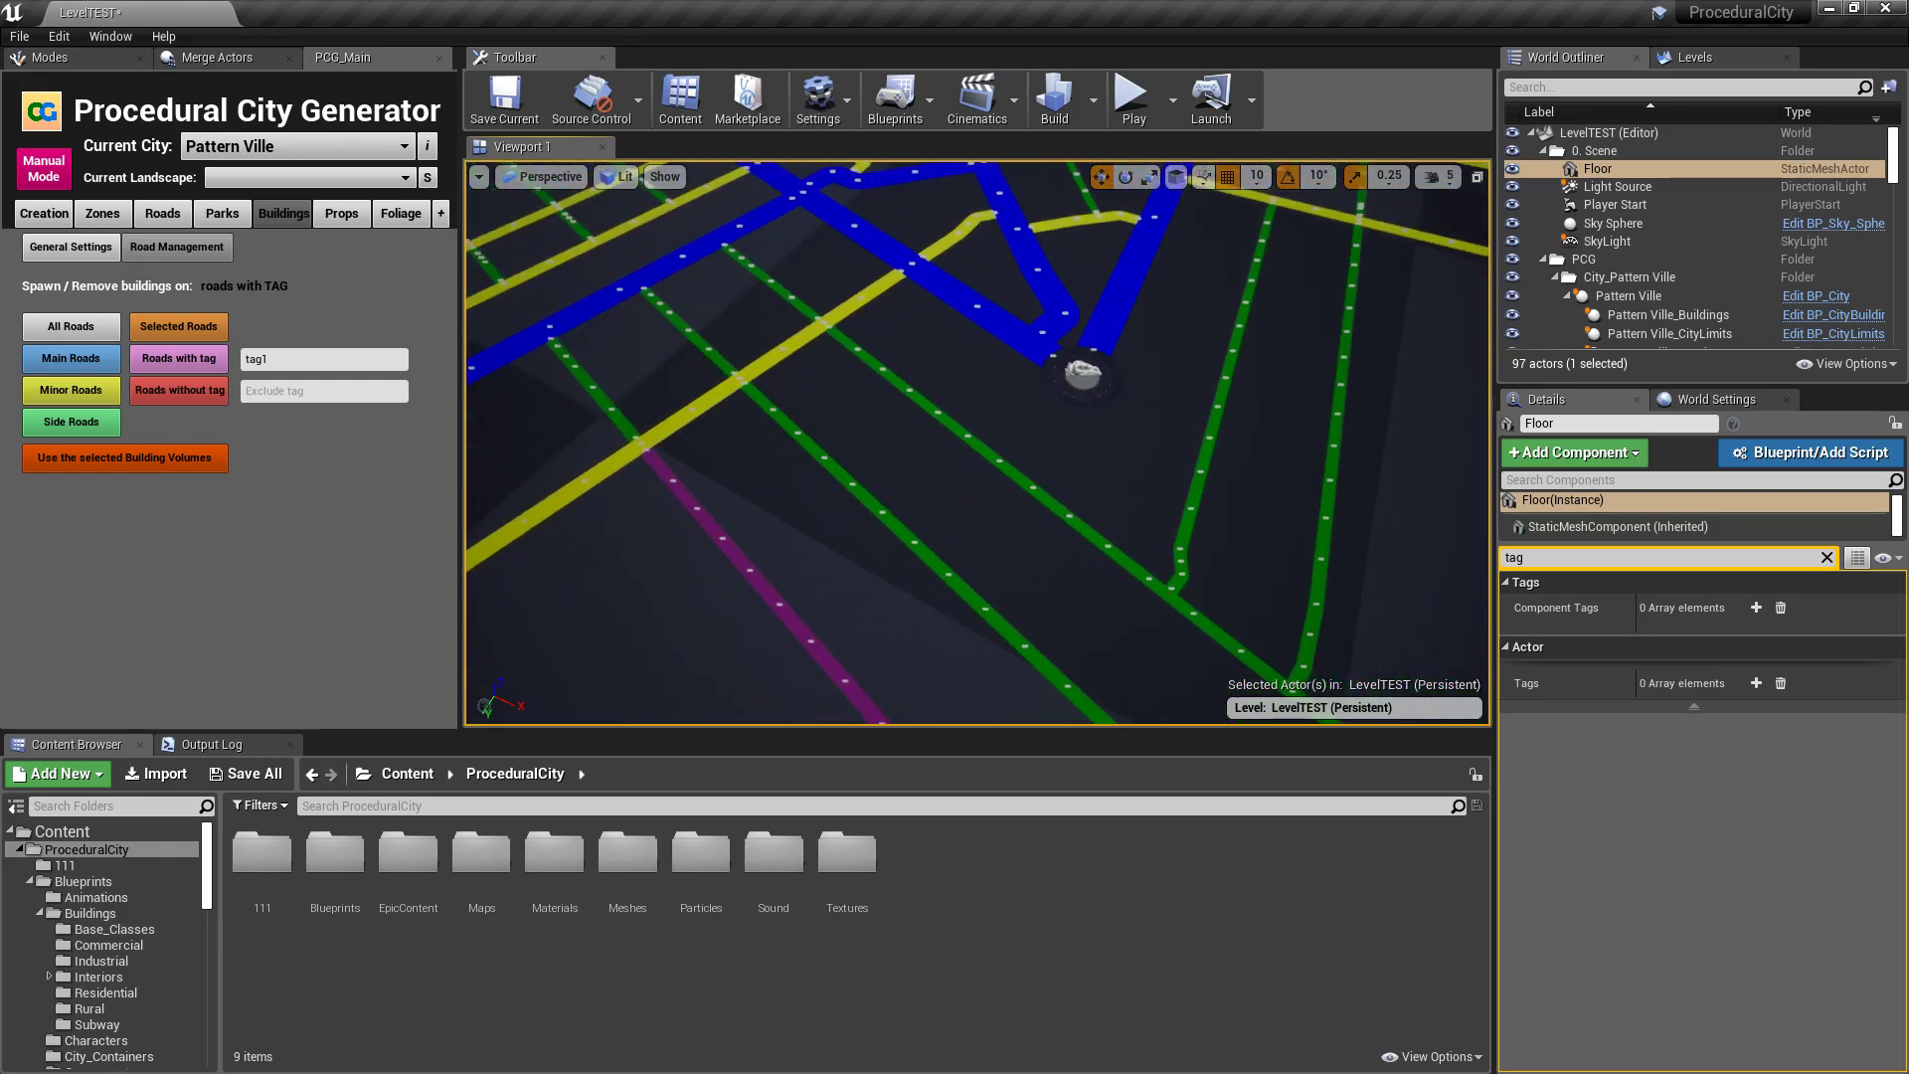
click(1055, 514)
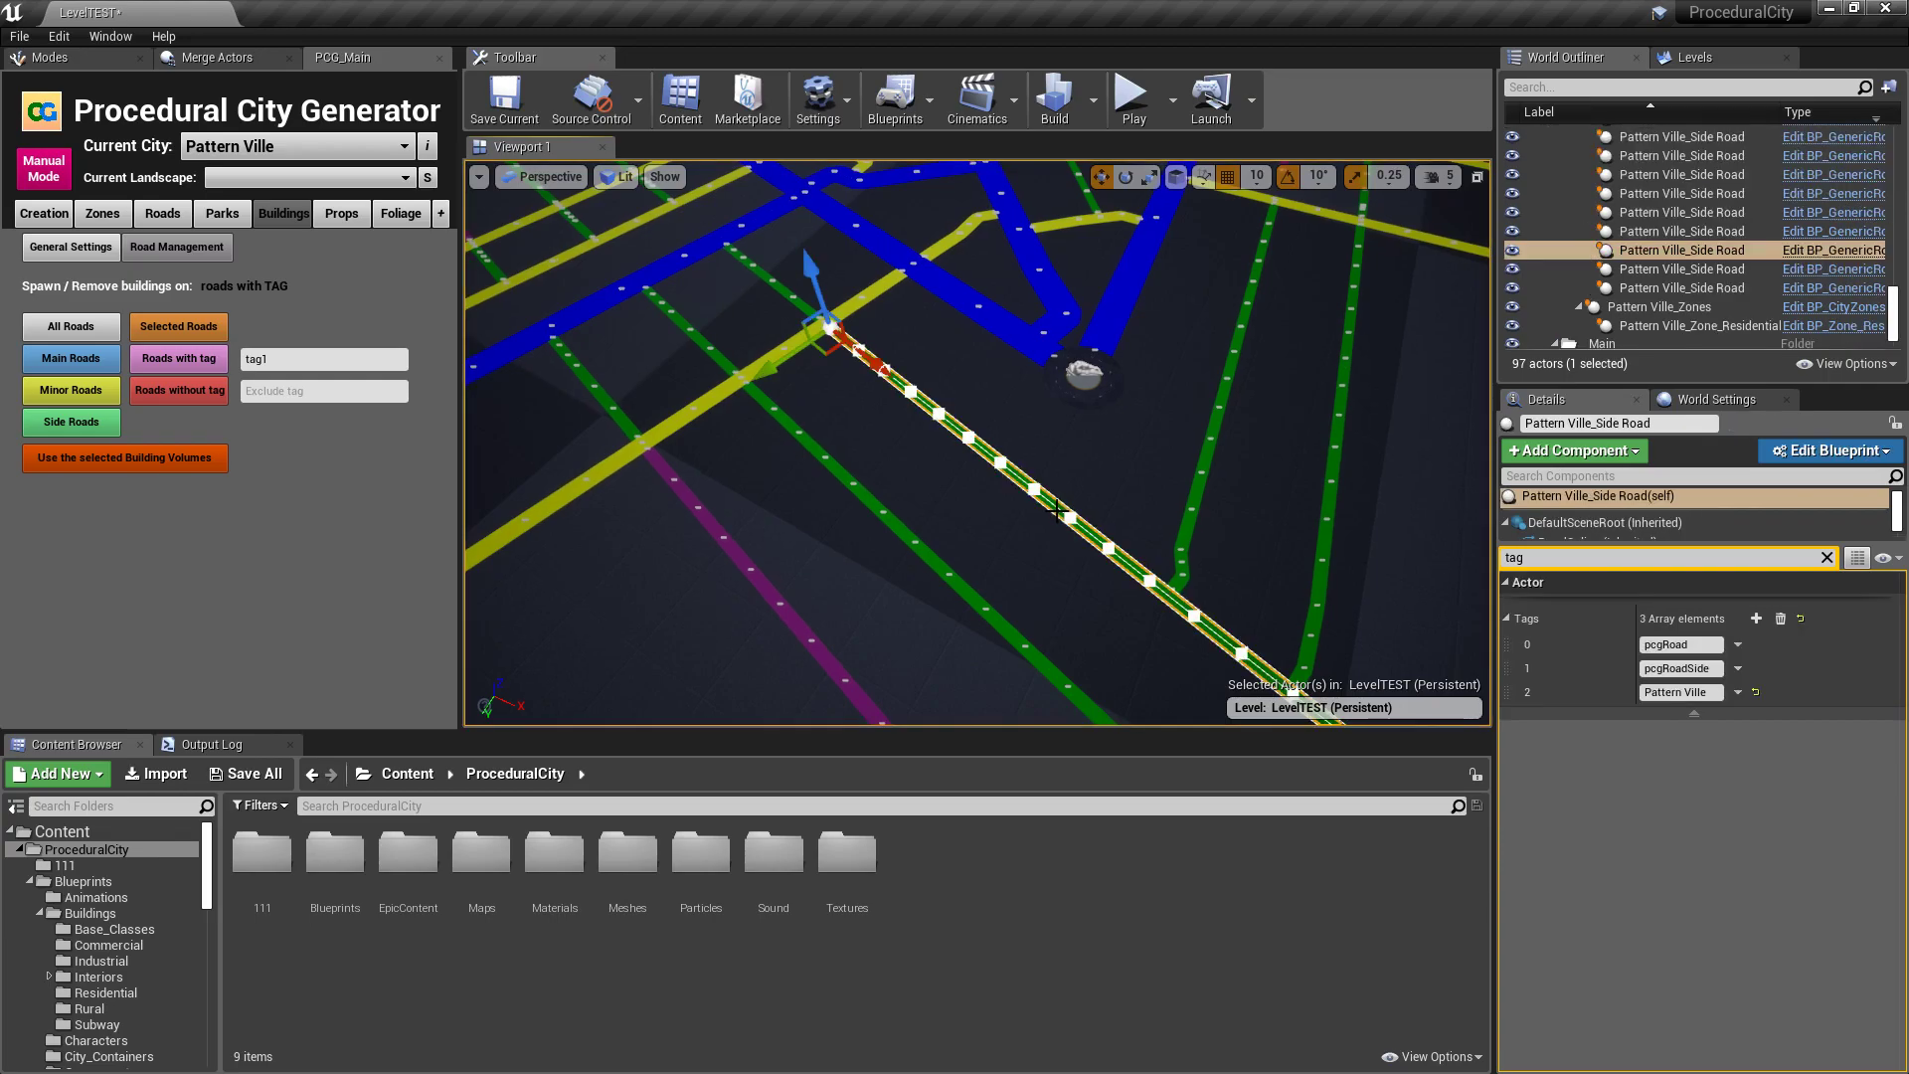
click(895, 525)
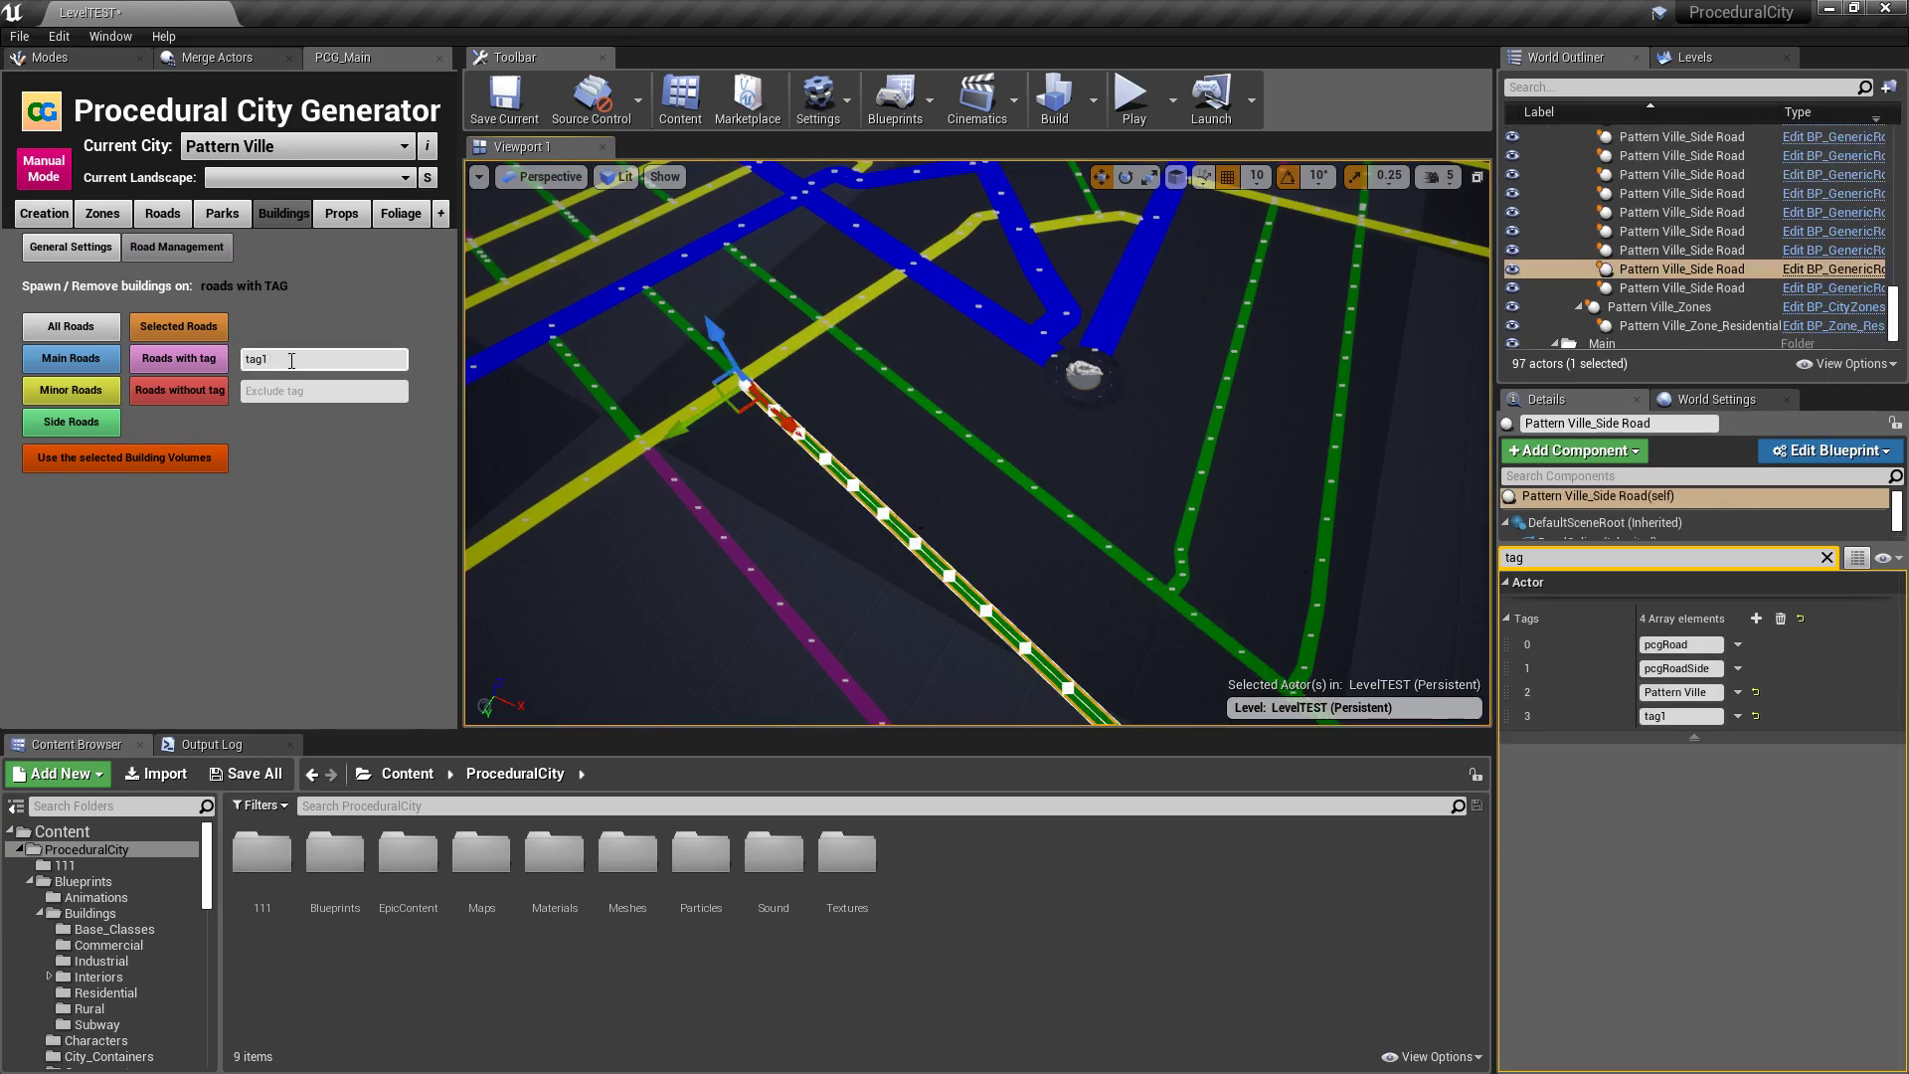
Copy "tag1" from the include tag into the exclude tag and make the roads without that tag the active roads
click(246, 364)
key(ctrl+c)
click(313, 391)
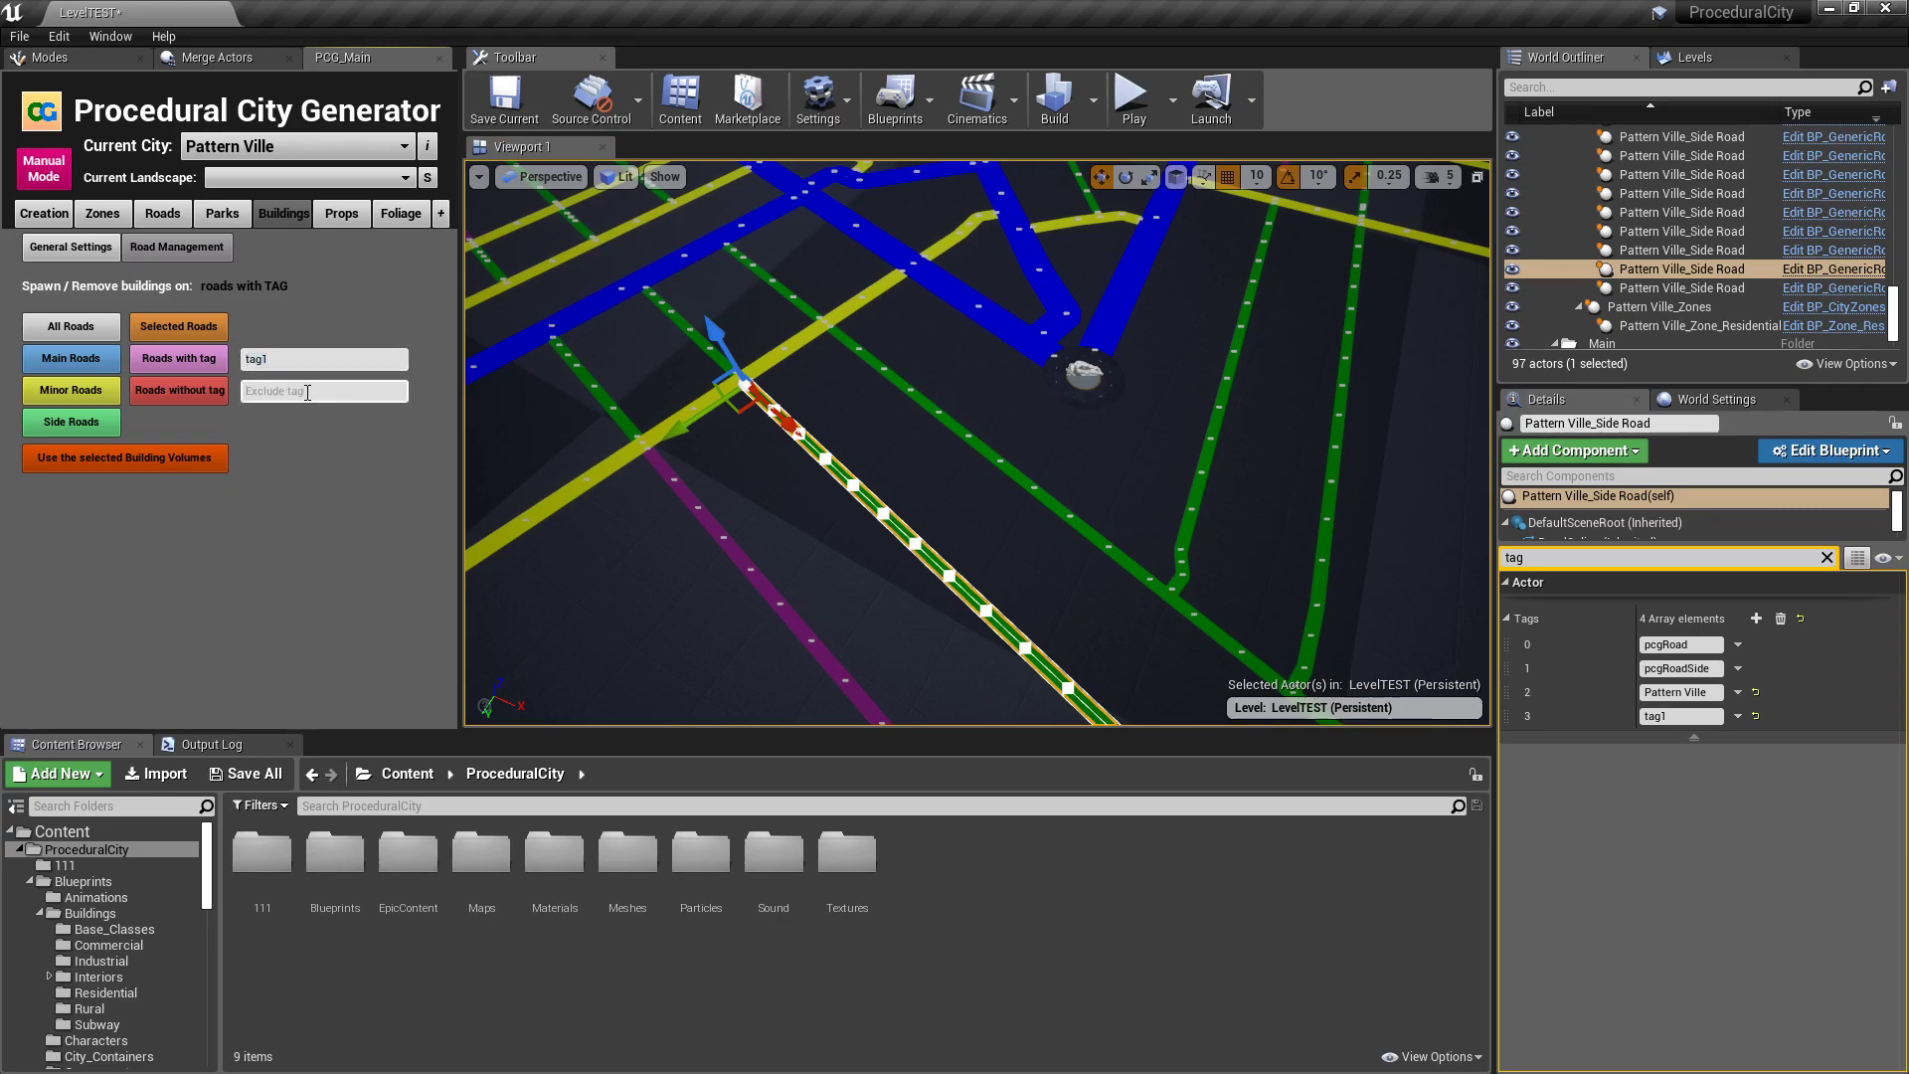
key(ctrl+v)
click(193, 359)
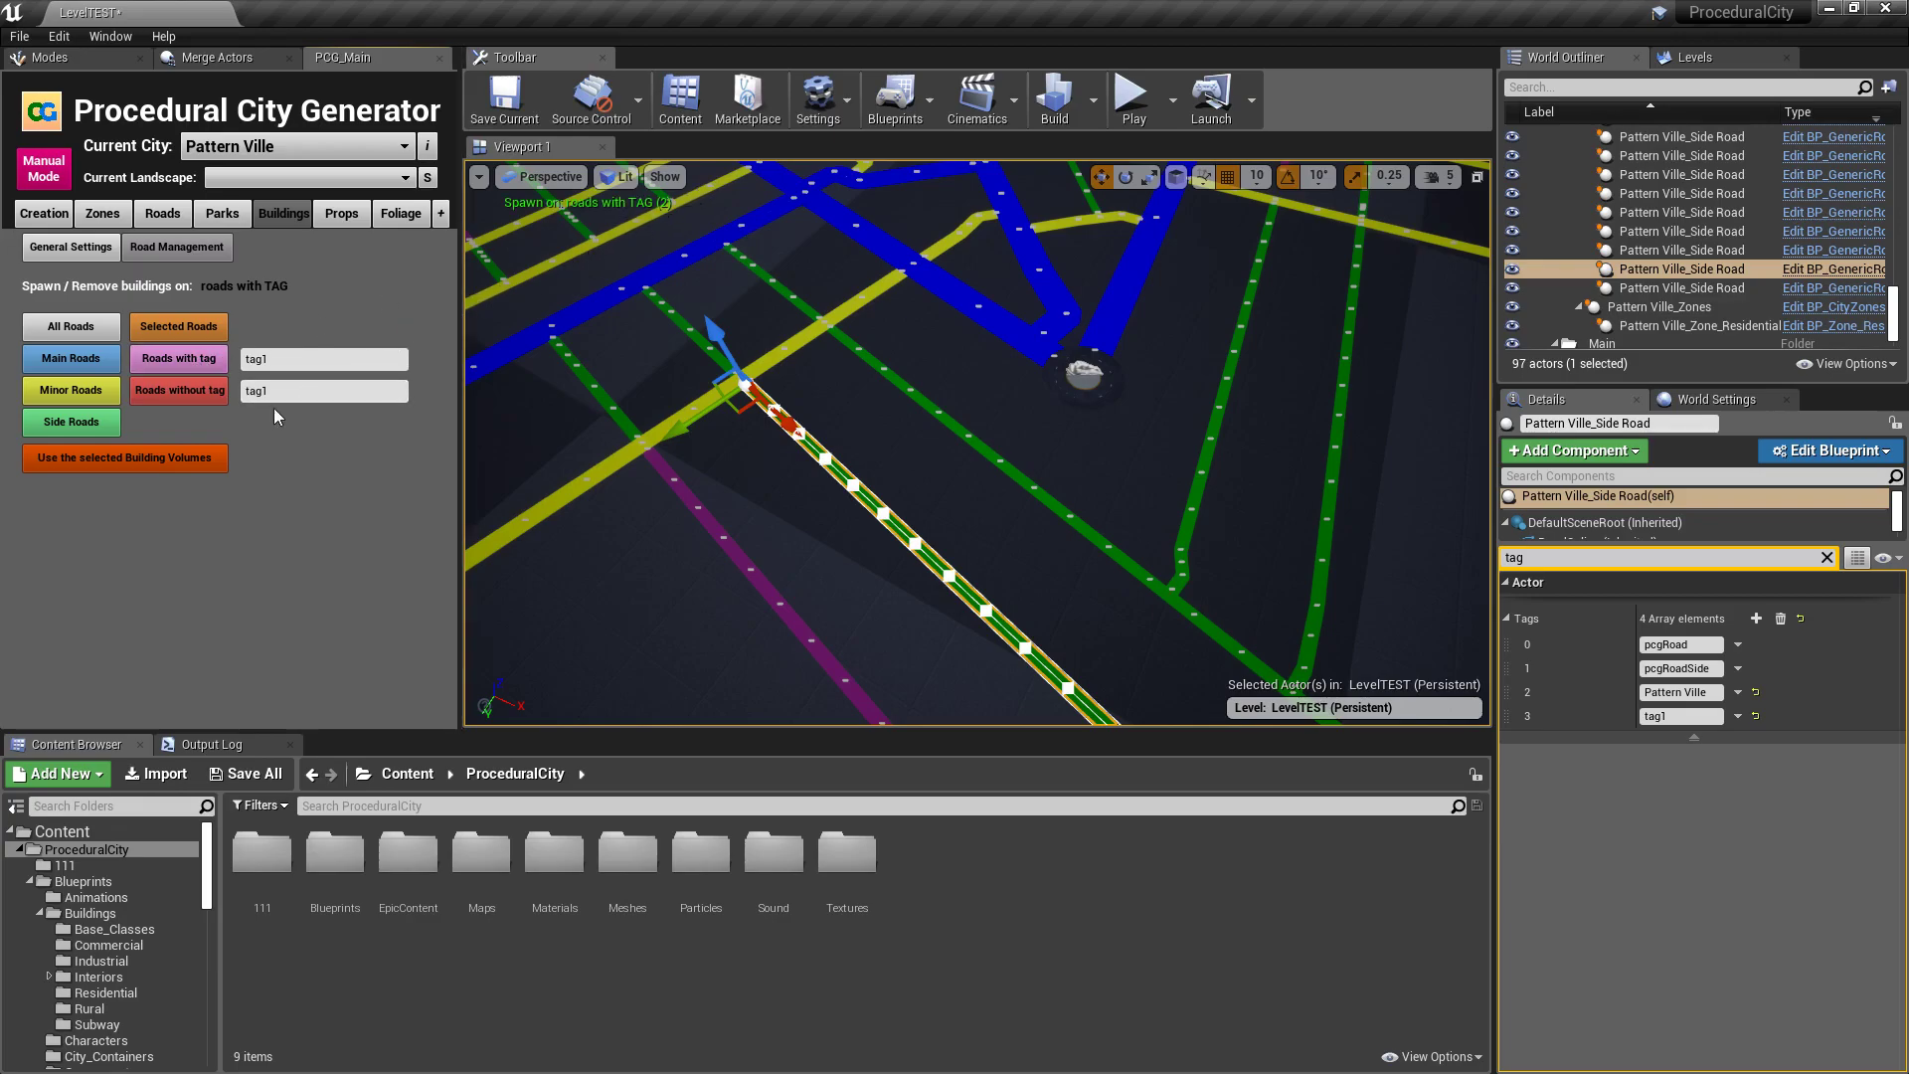
click(182, 394)
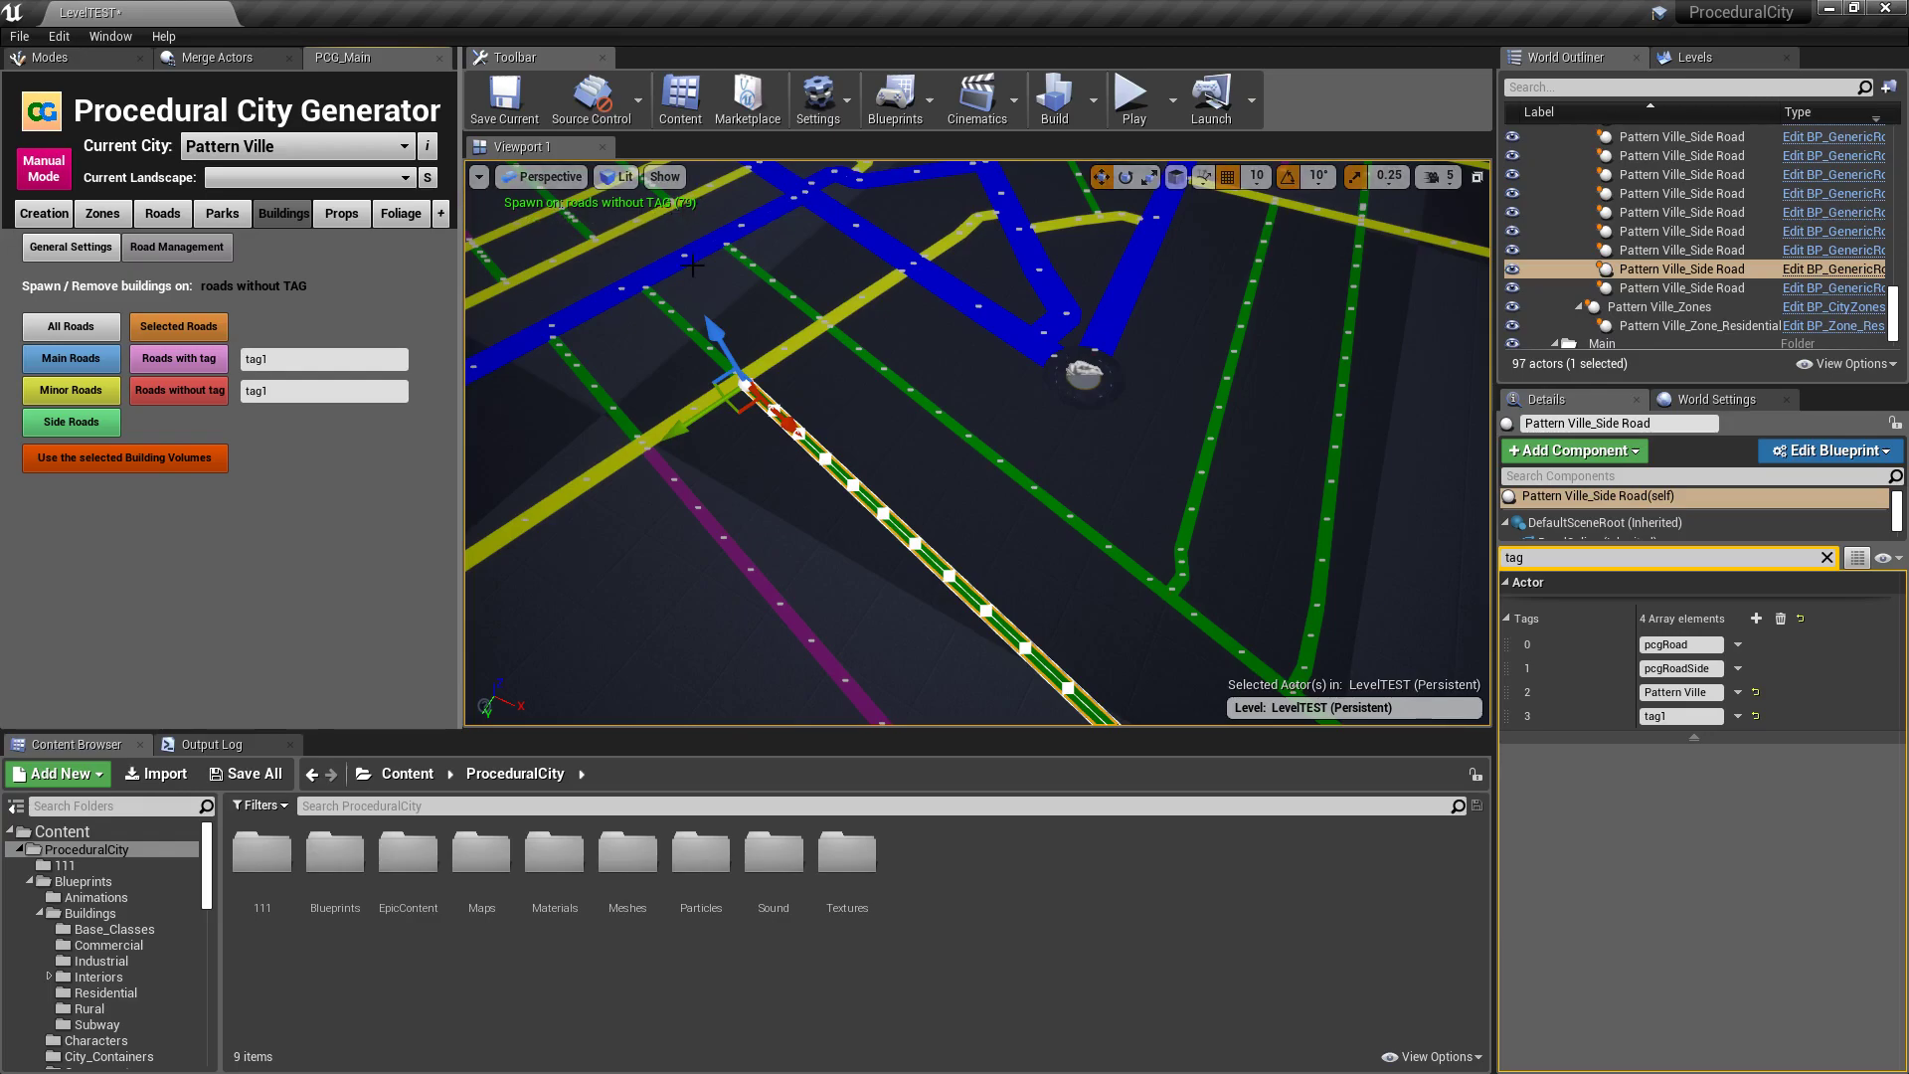
Spawn road buildings along all roads without "tag1", repeating the spawn until every batch is finished
click(70, 248)
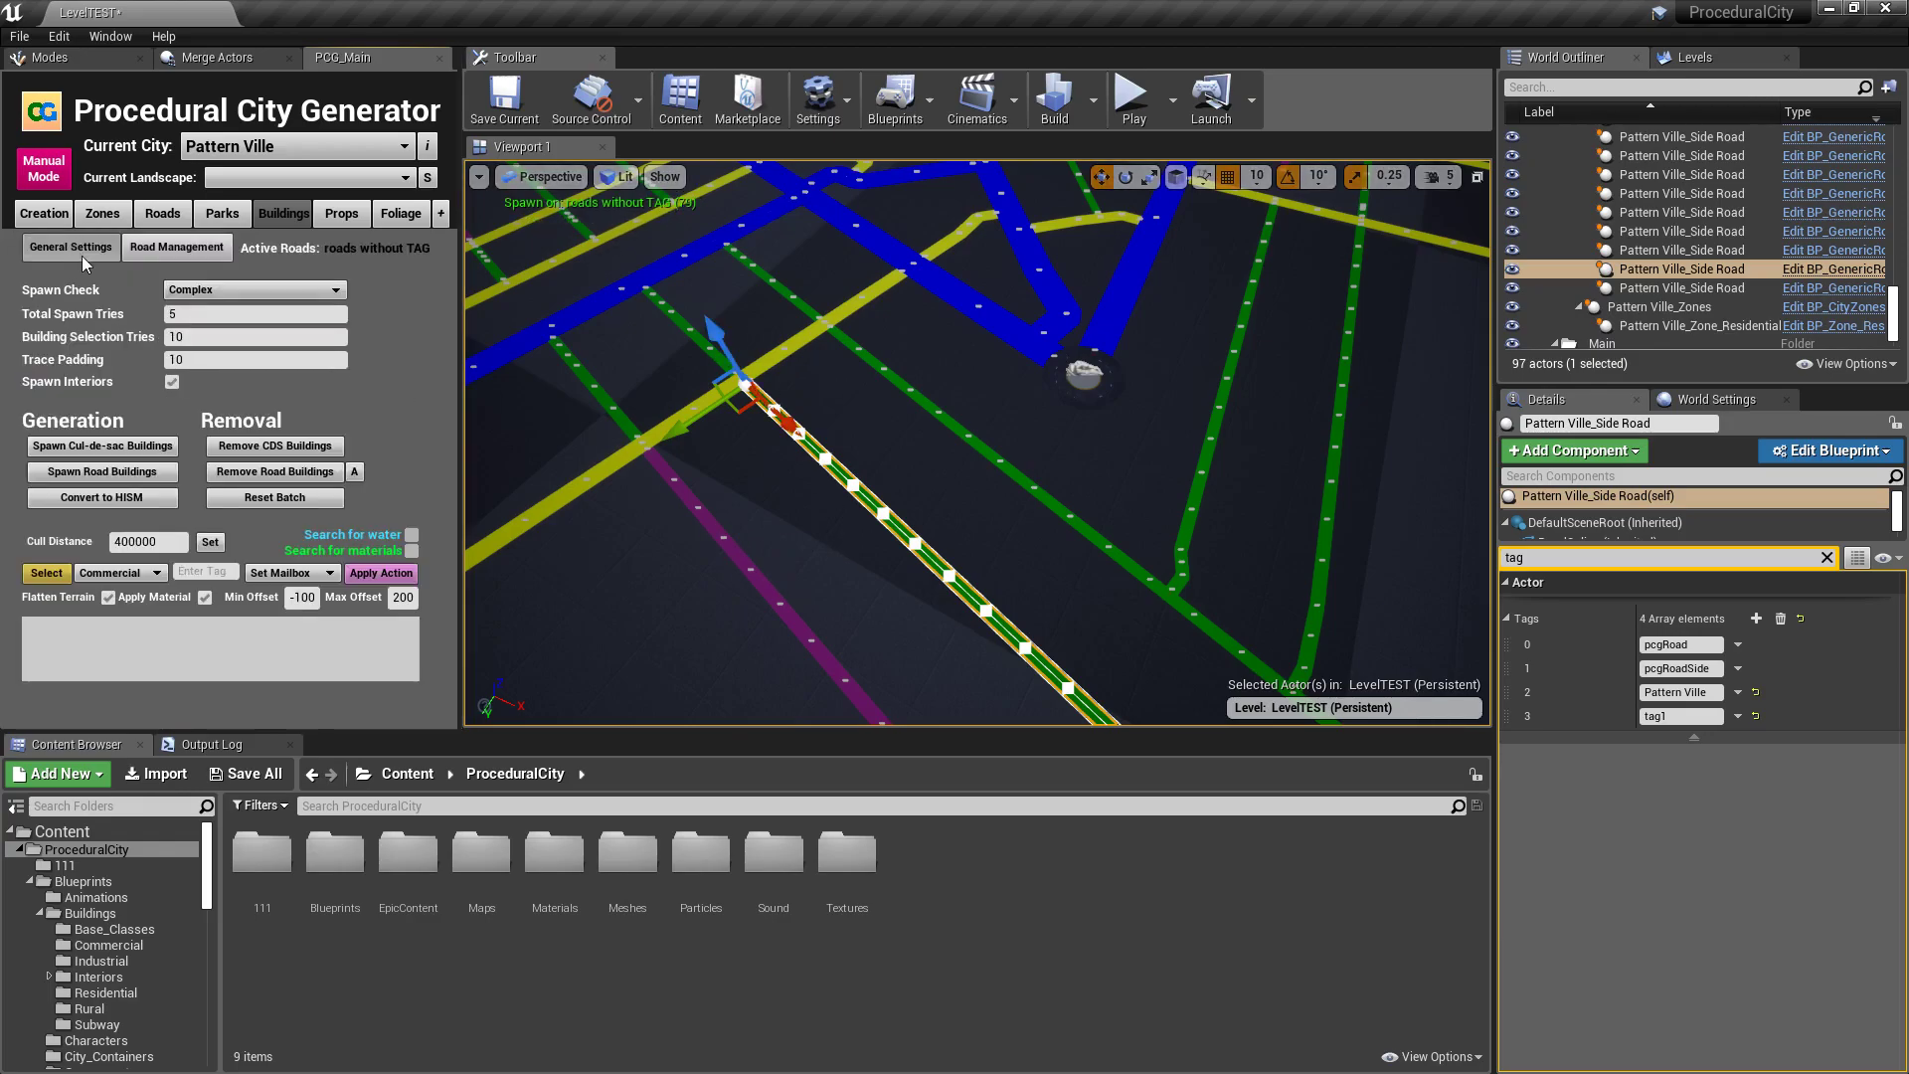
click(110, 475)
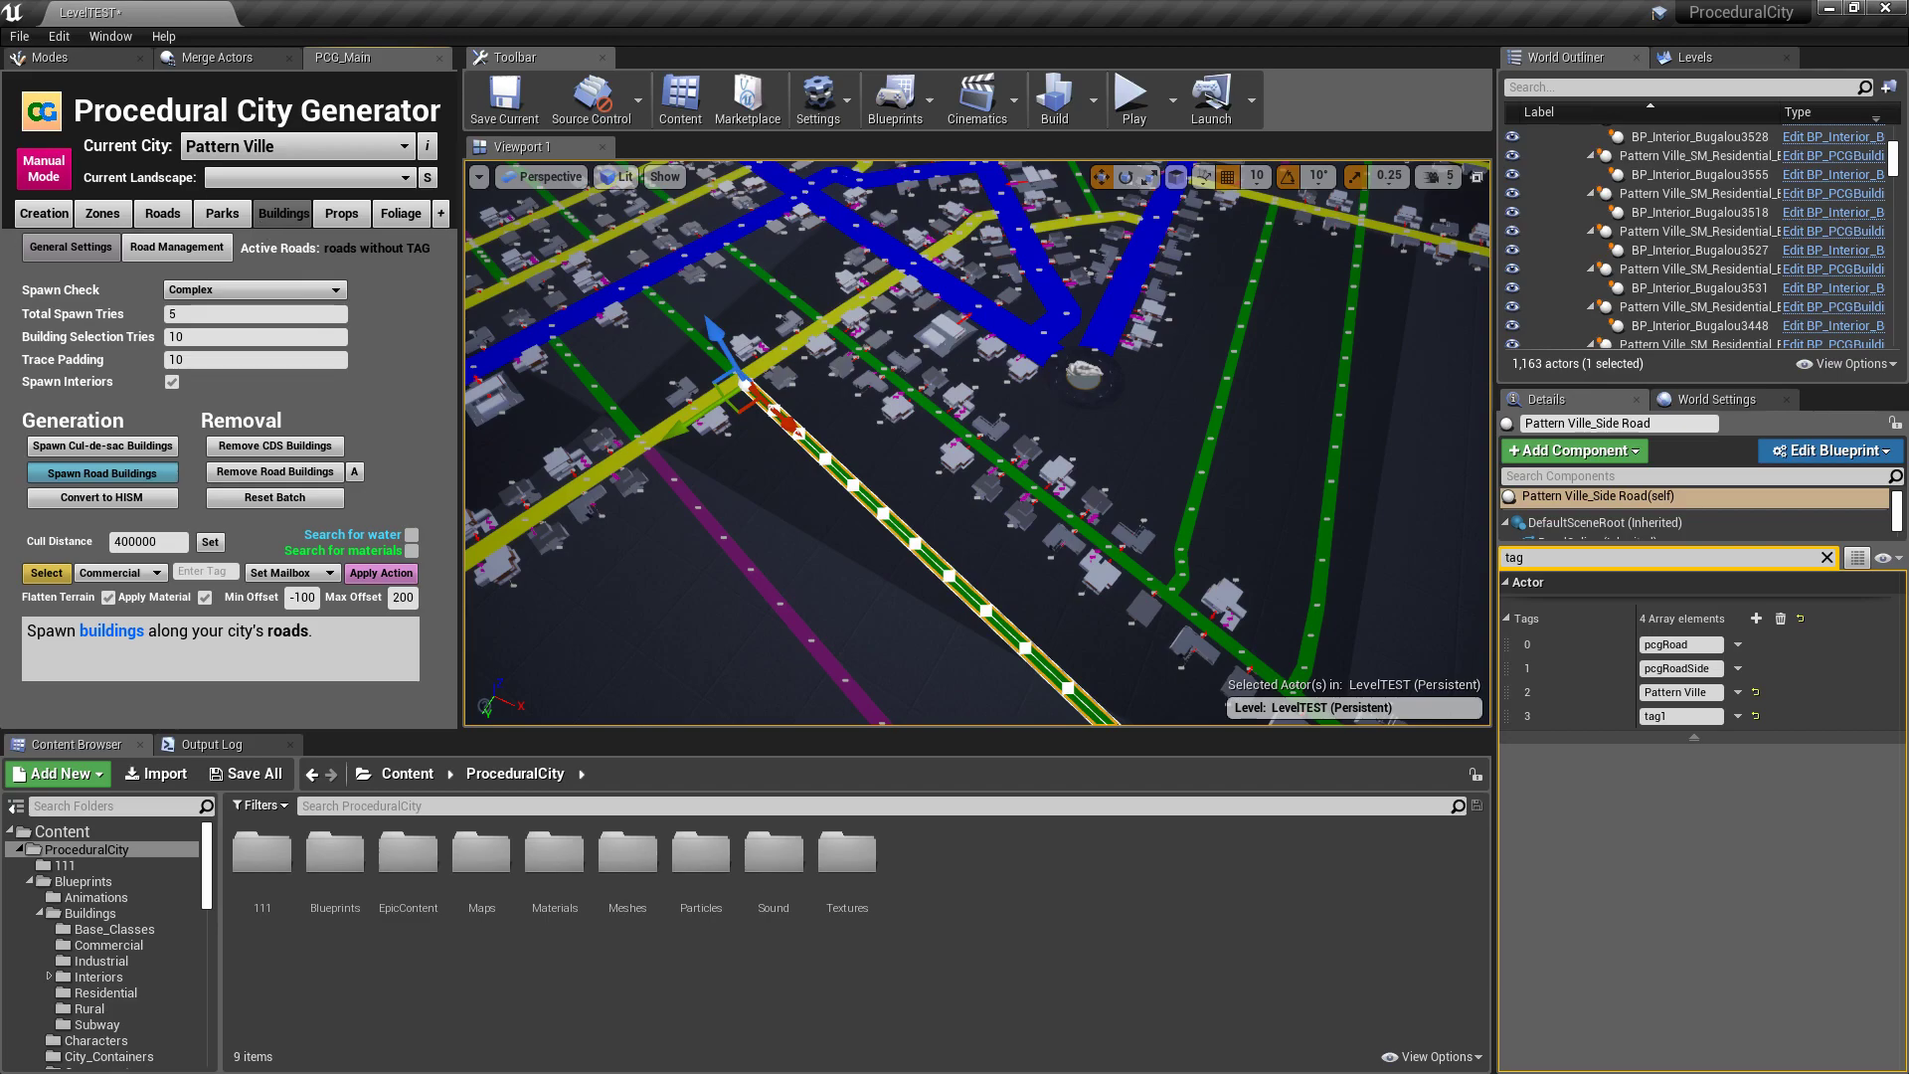
click(124, 469)
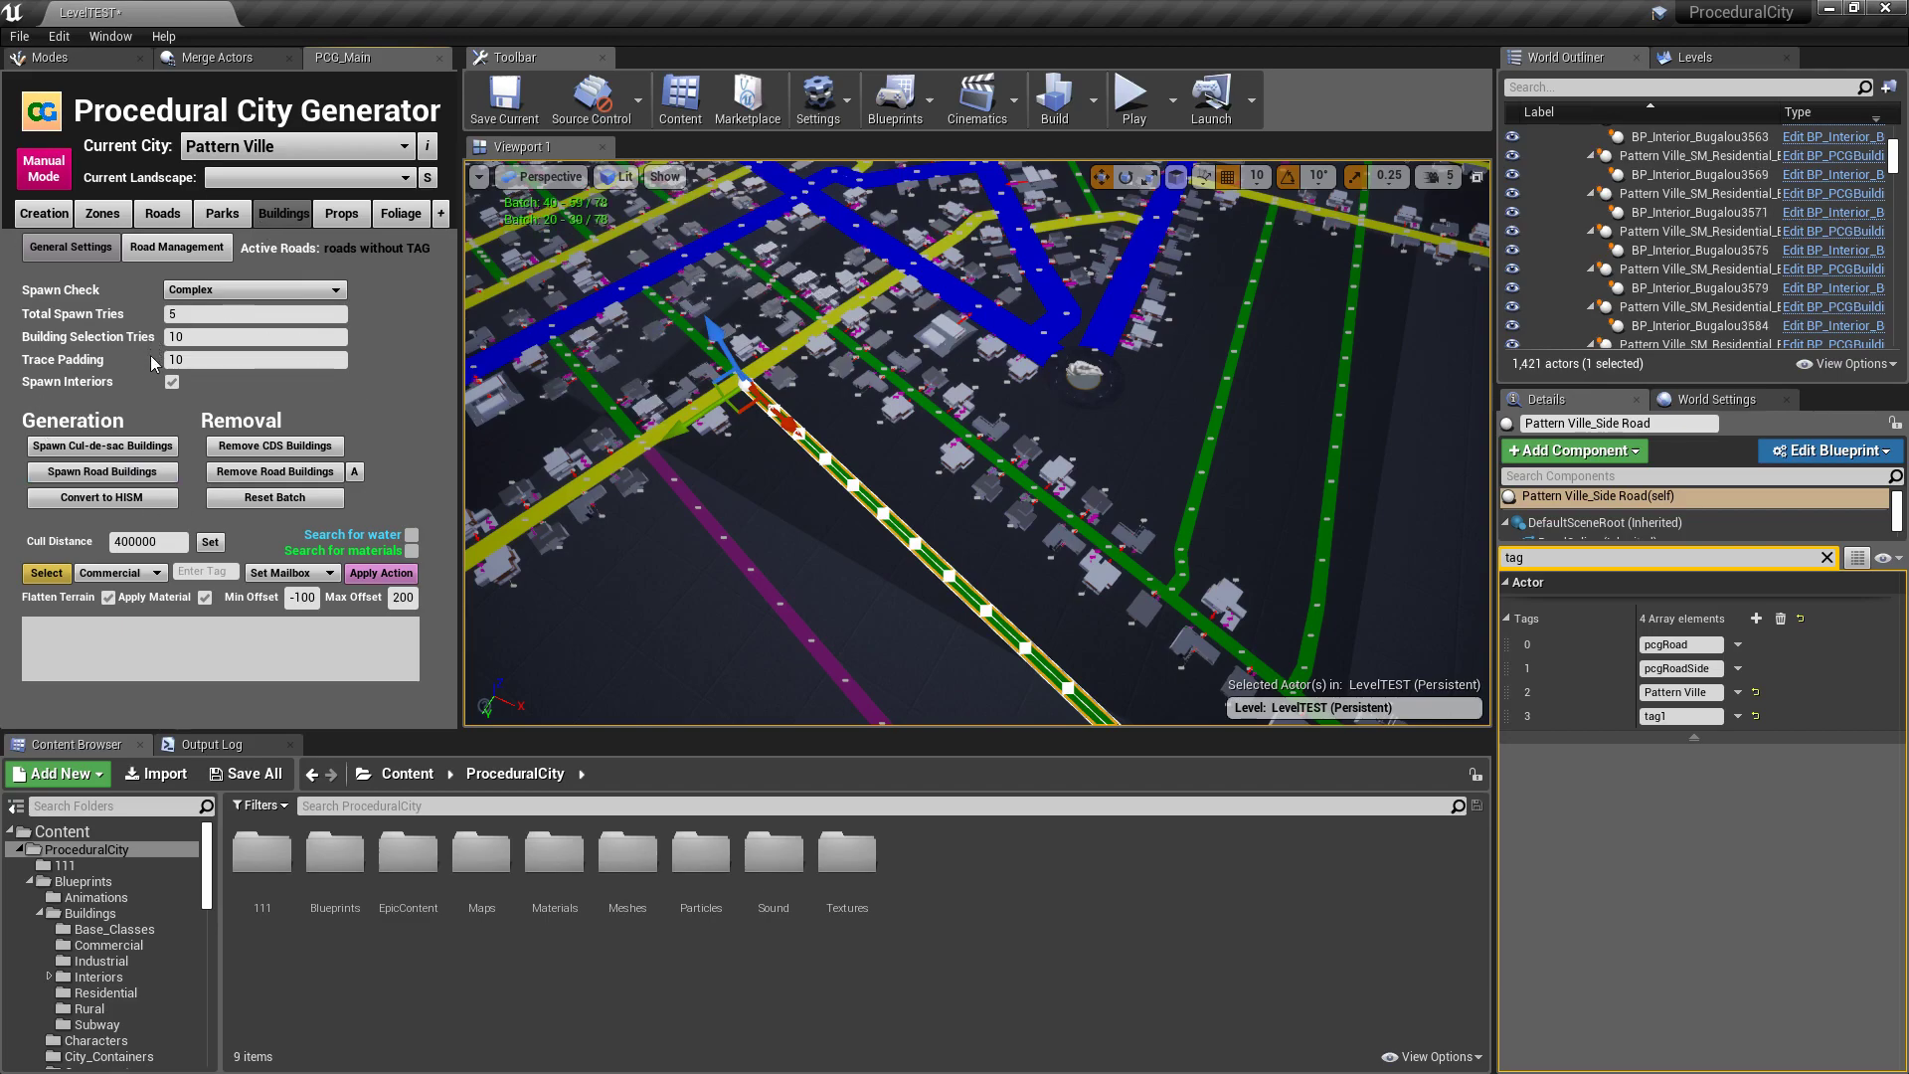
click(123, 476)
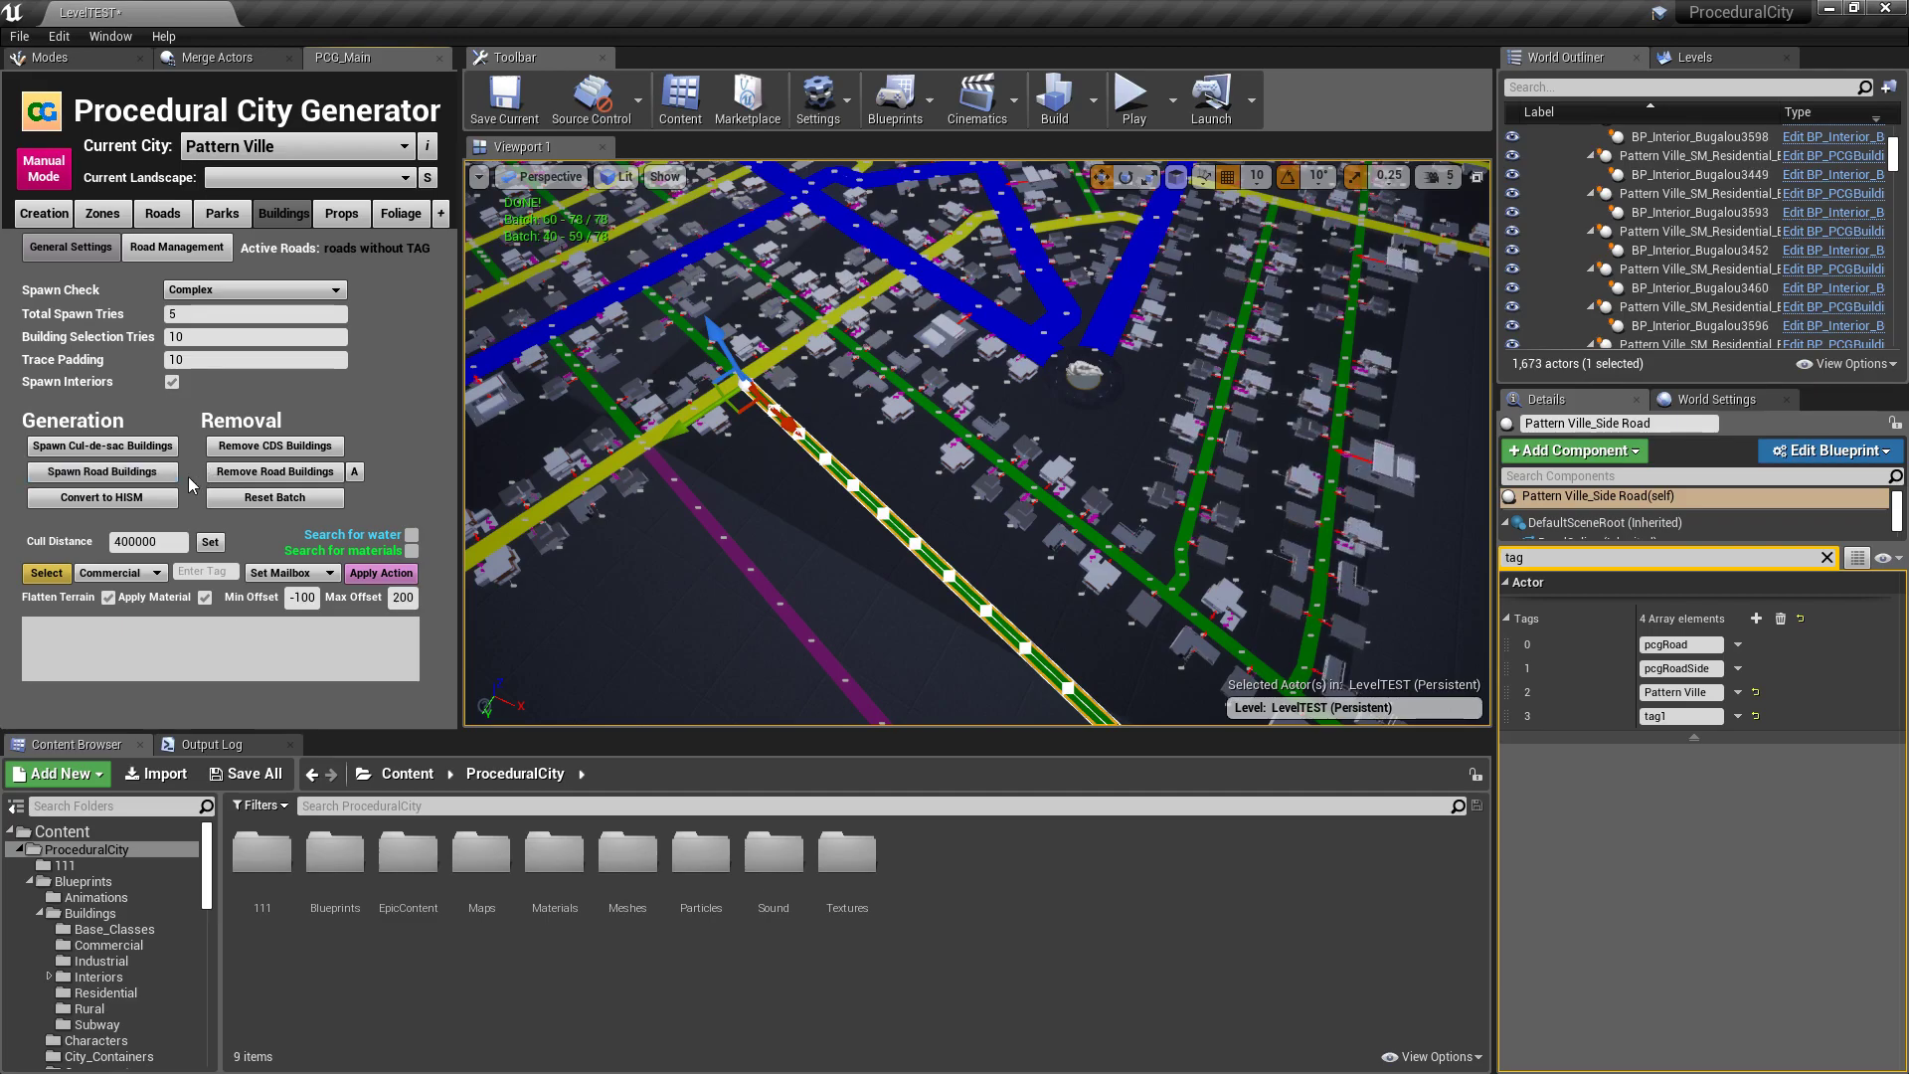
scroll(1012, 593, down, 5)
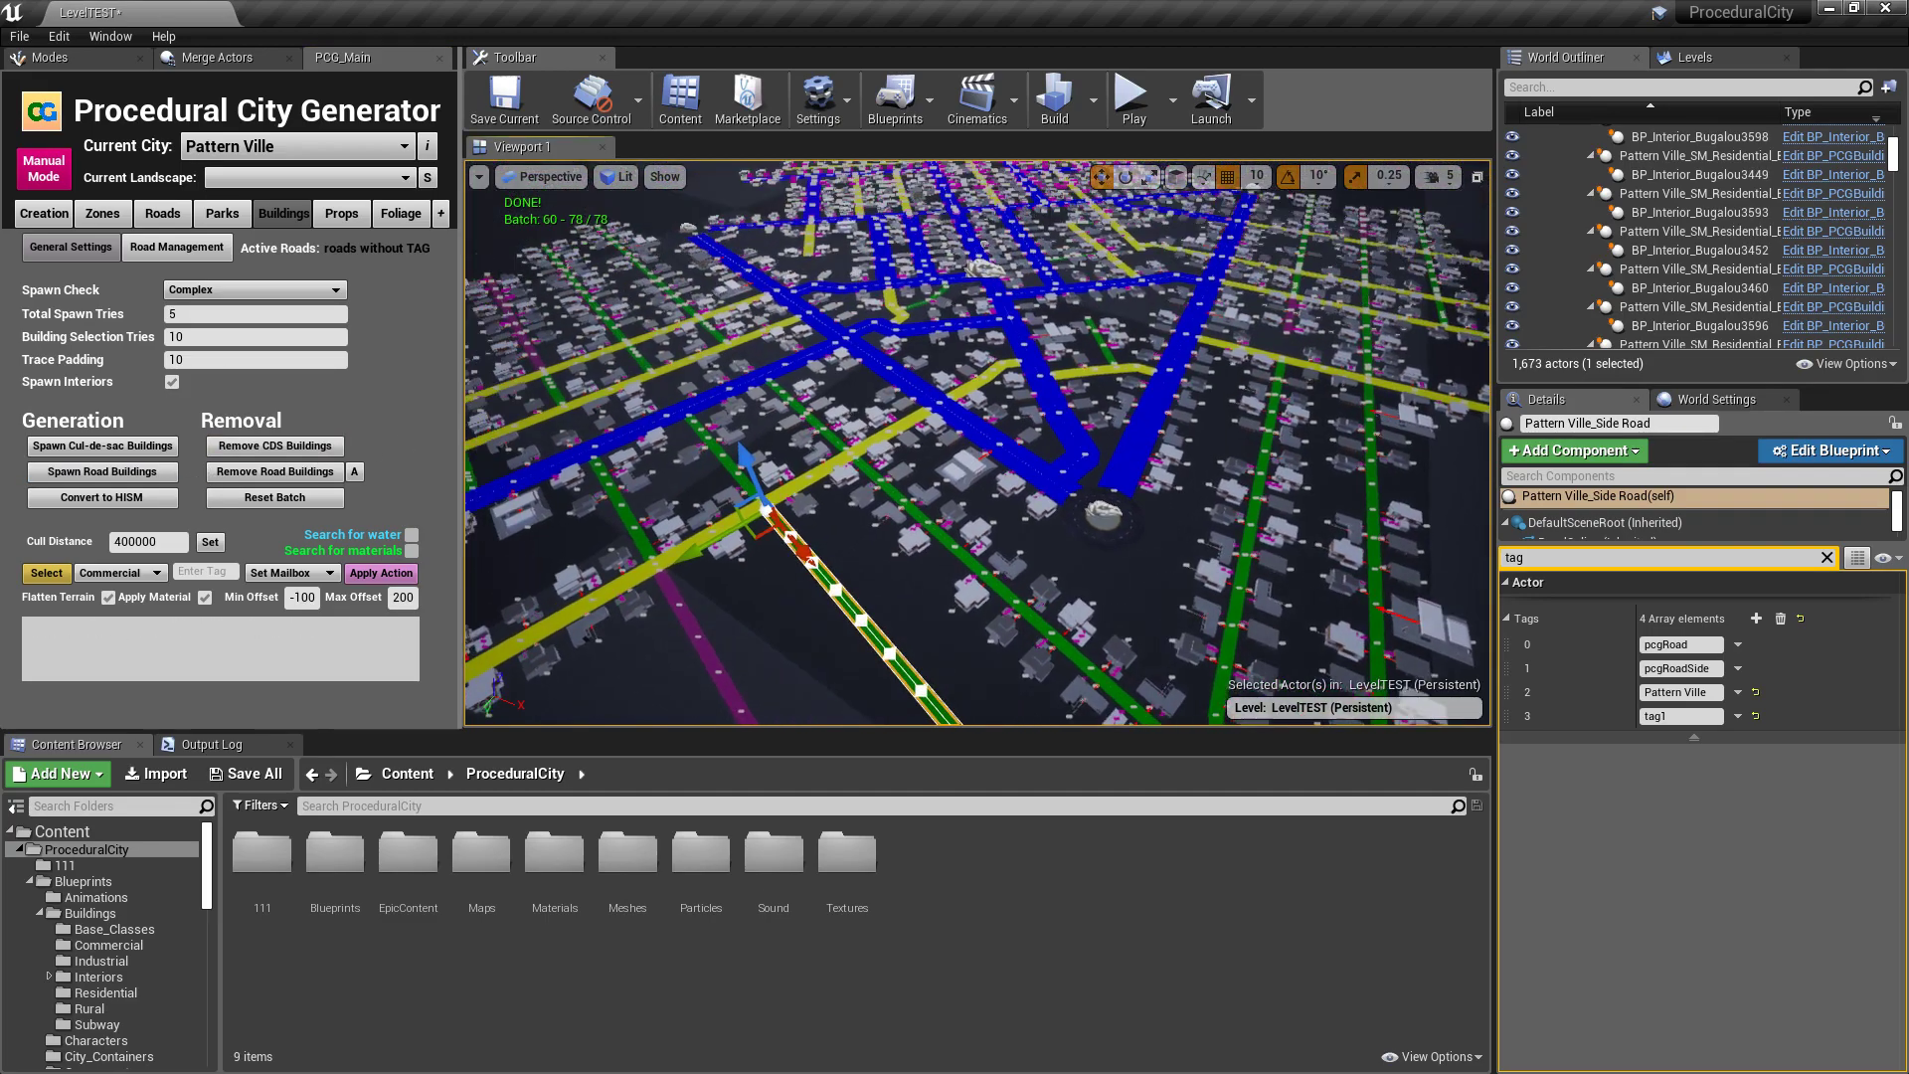
click(171, 257)
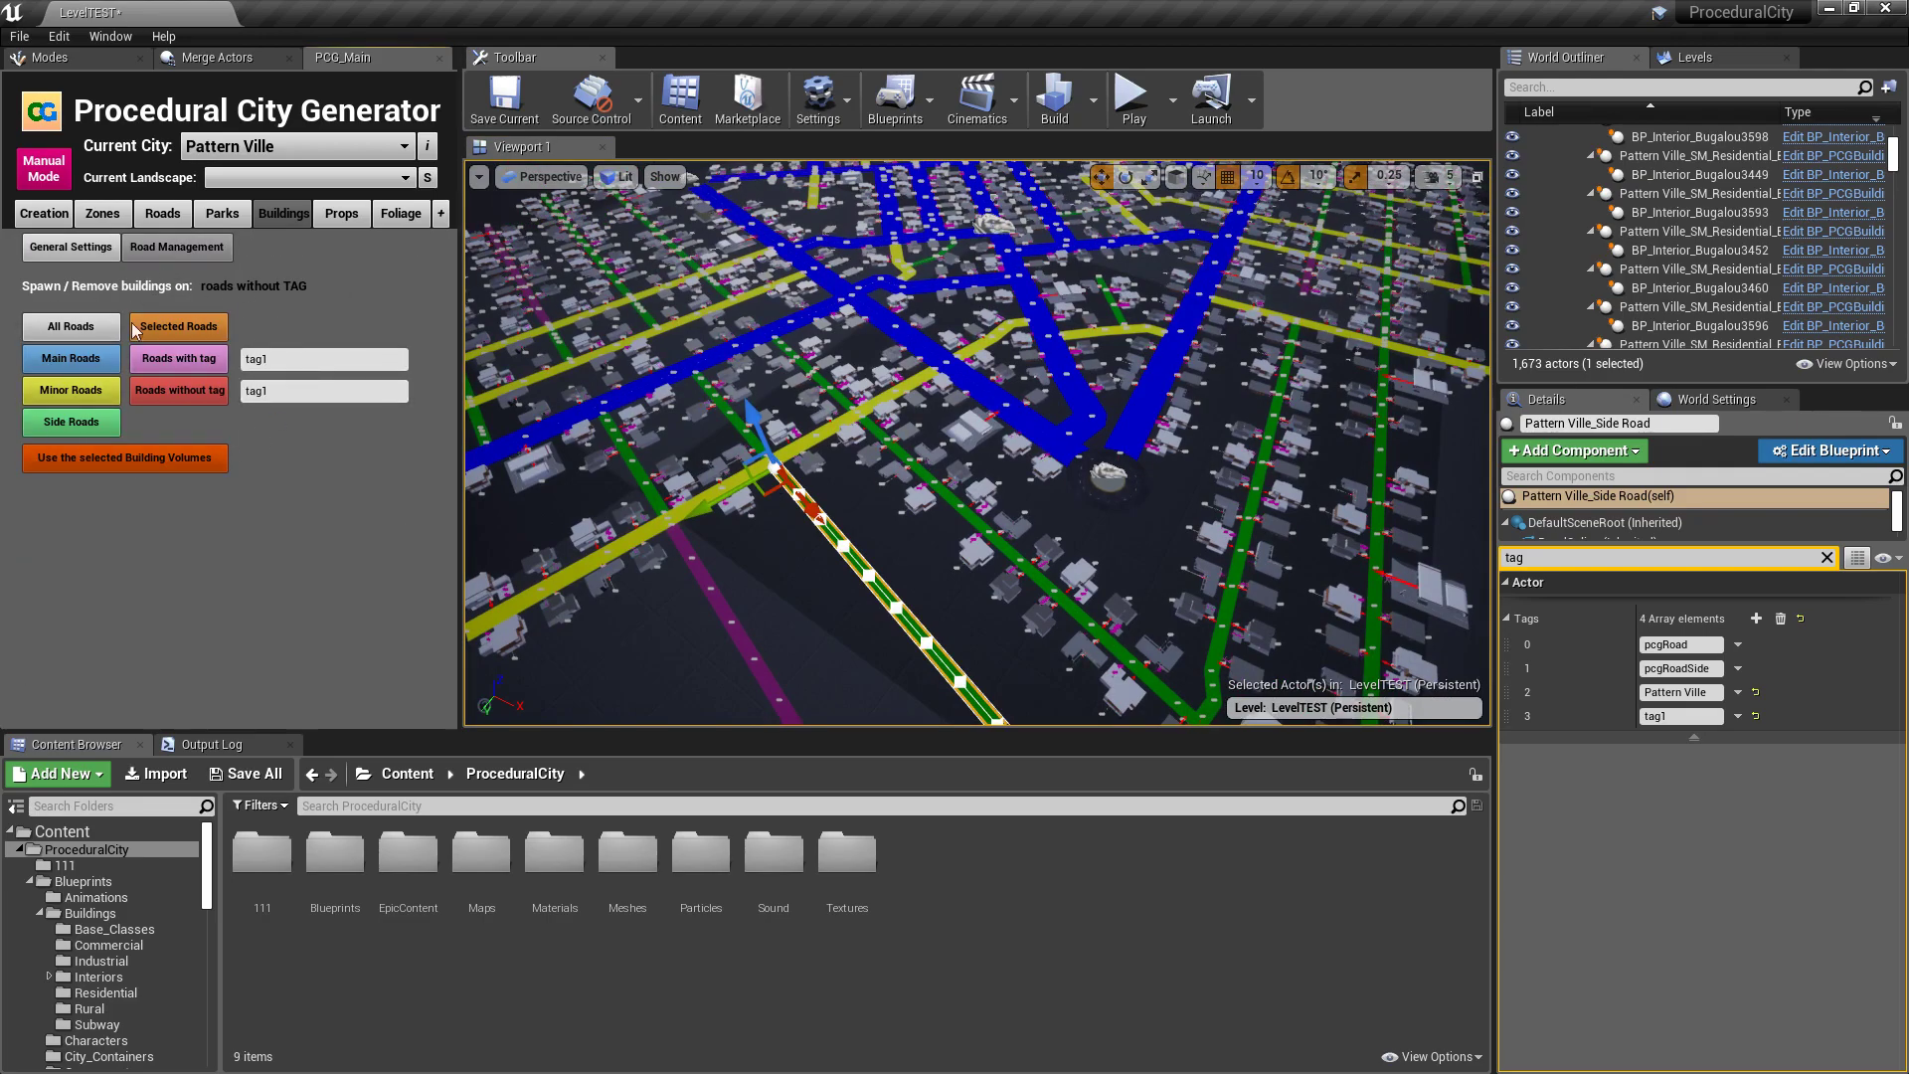
click(81, 248)
right_drag(1058, 434, 1047, 254)
right_drag(920, 248, 957, 388)
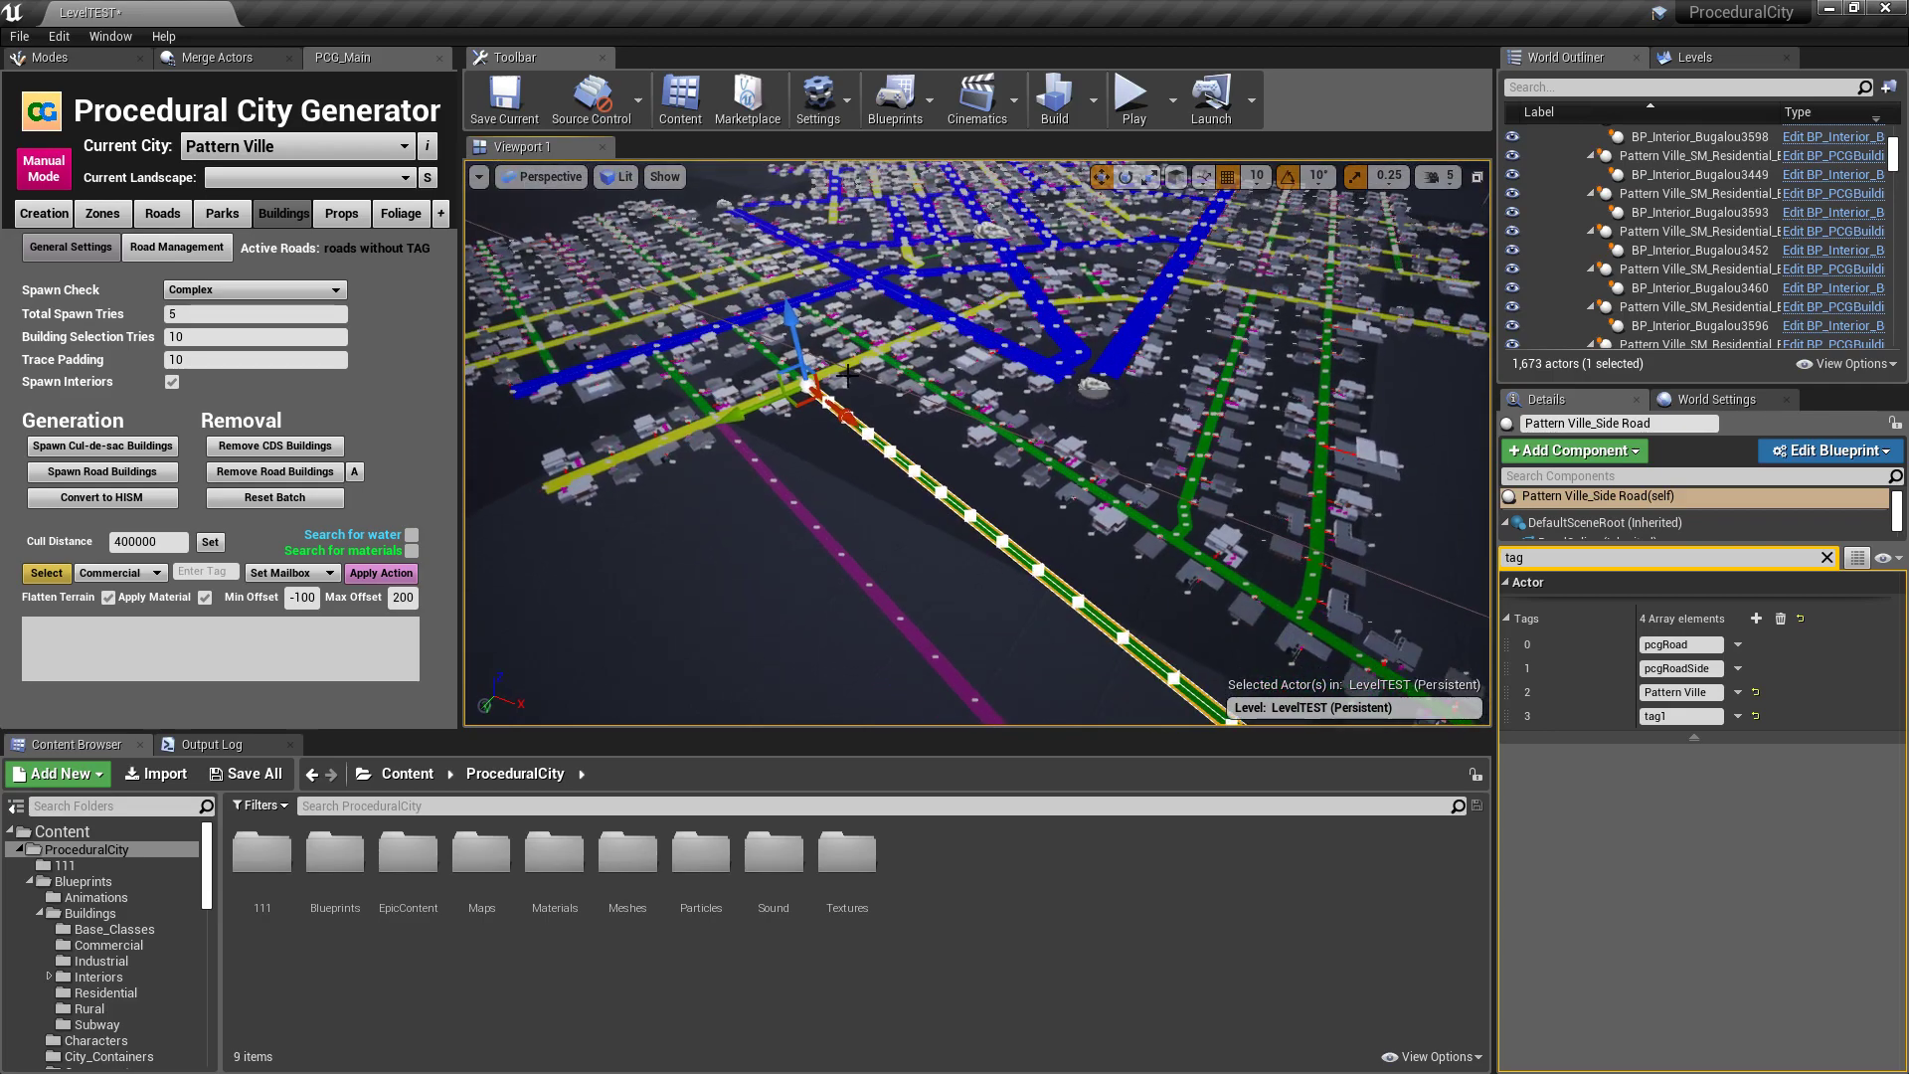
right_drag(1030, 639, 1080, 691)
right_drag(995, 428, 994, 416)
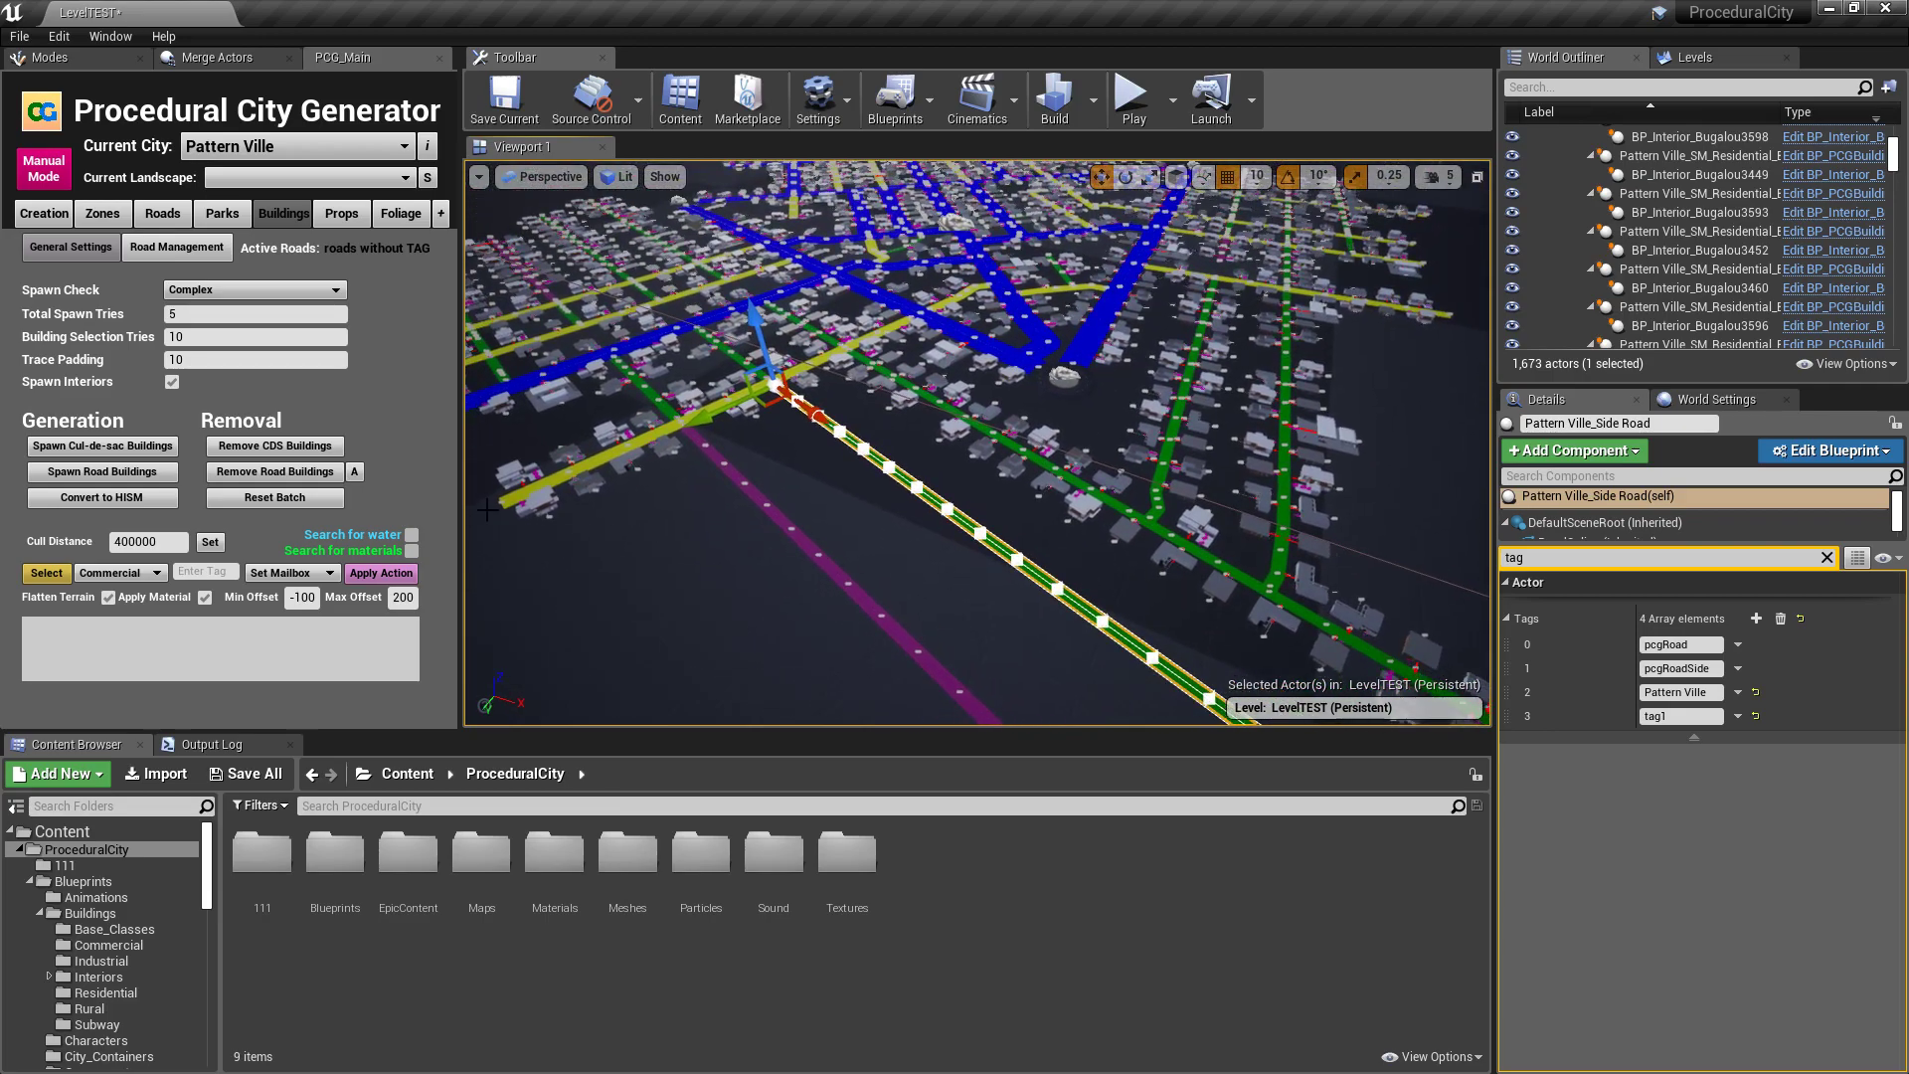
Remove the road buildings from the roads without the tag and clear the road selection
click(308, 473)
right_drag(953, 543, 951, 479)
key(Escape)
Check the tags on the pink and adjacent green side roads, and add the actor tag "tag2" to the next green side road
click(189, 249)
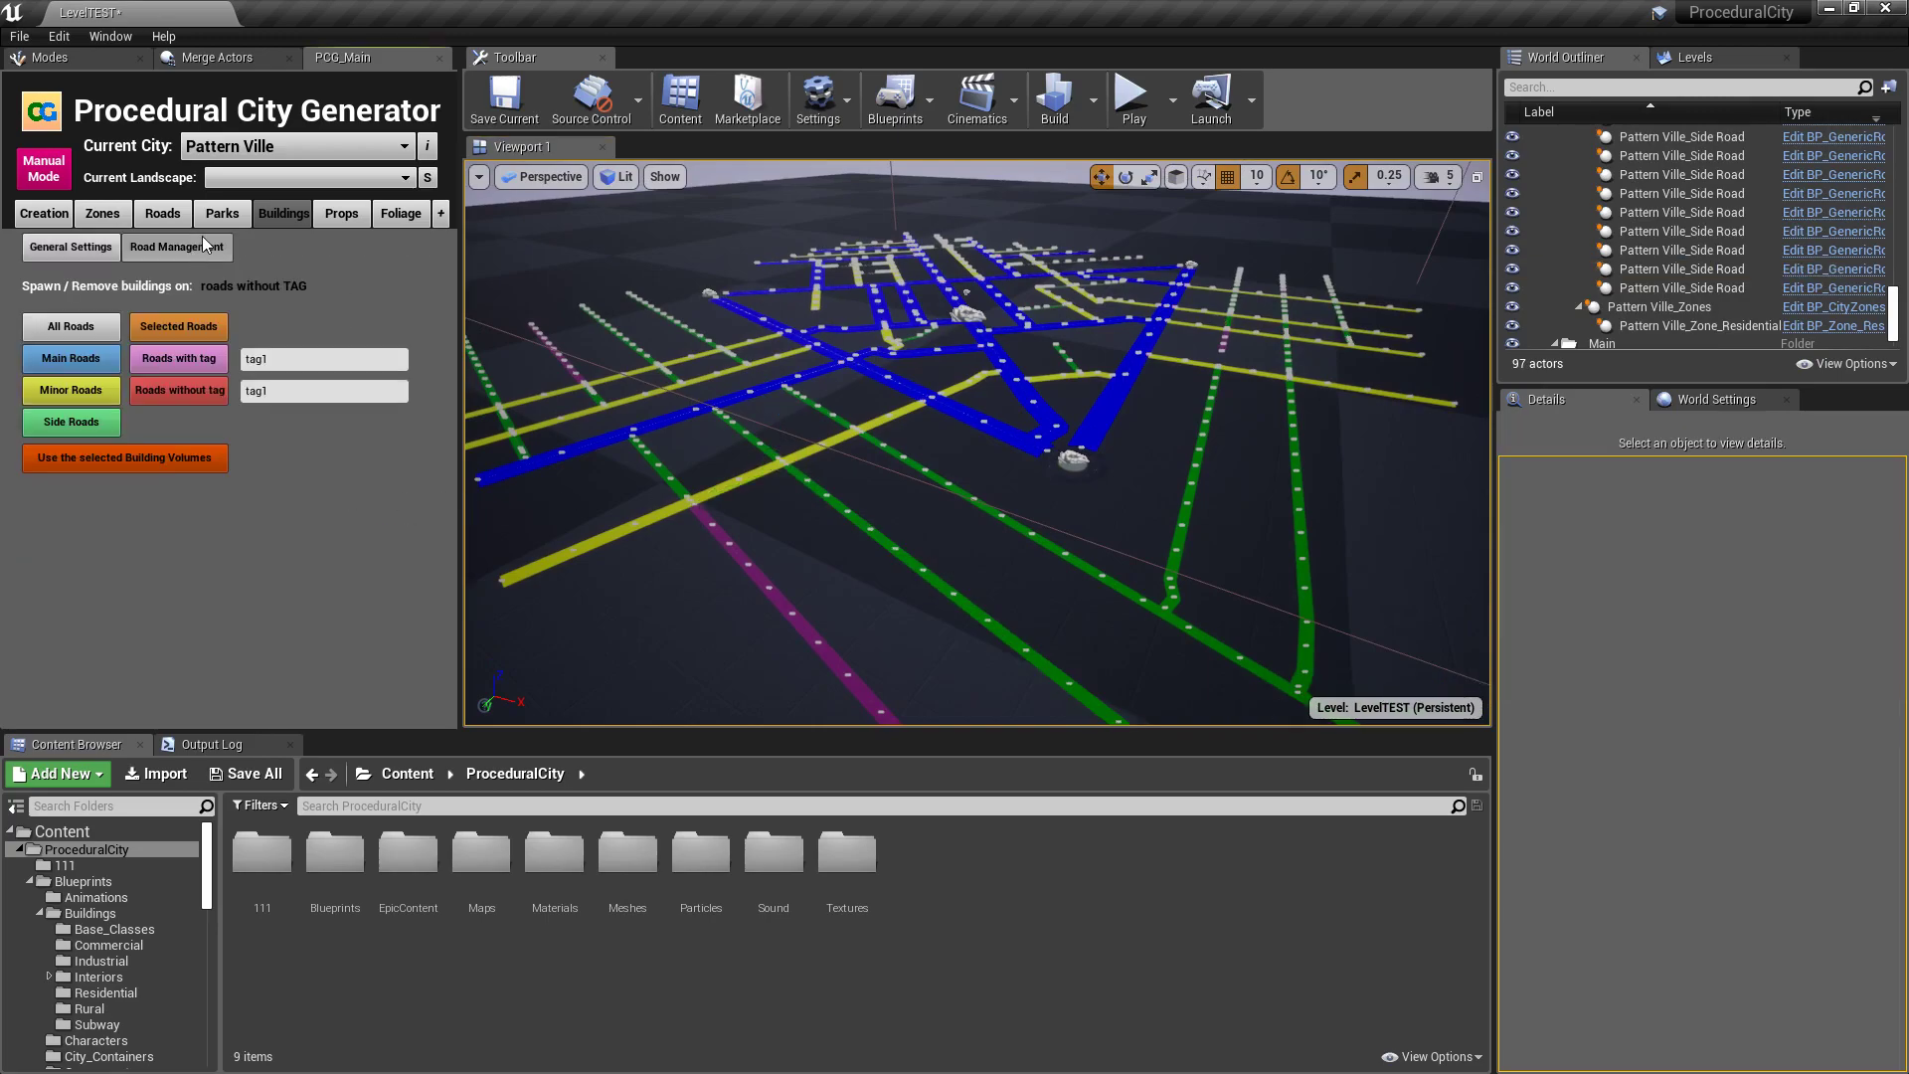
right_drag(932, 444, 973, 426)
key(w)
key(e)
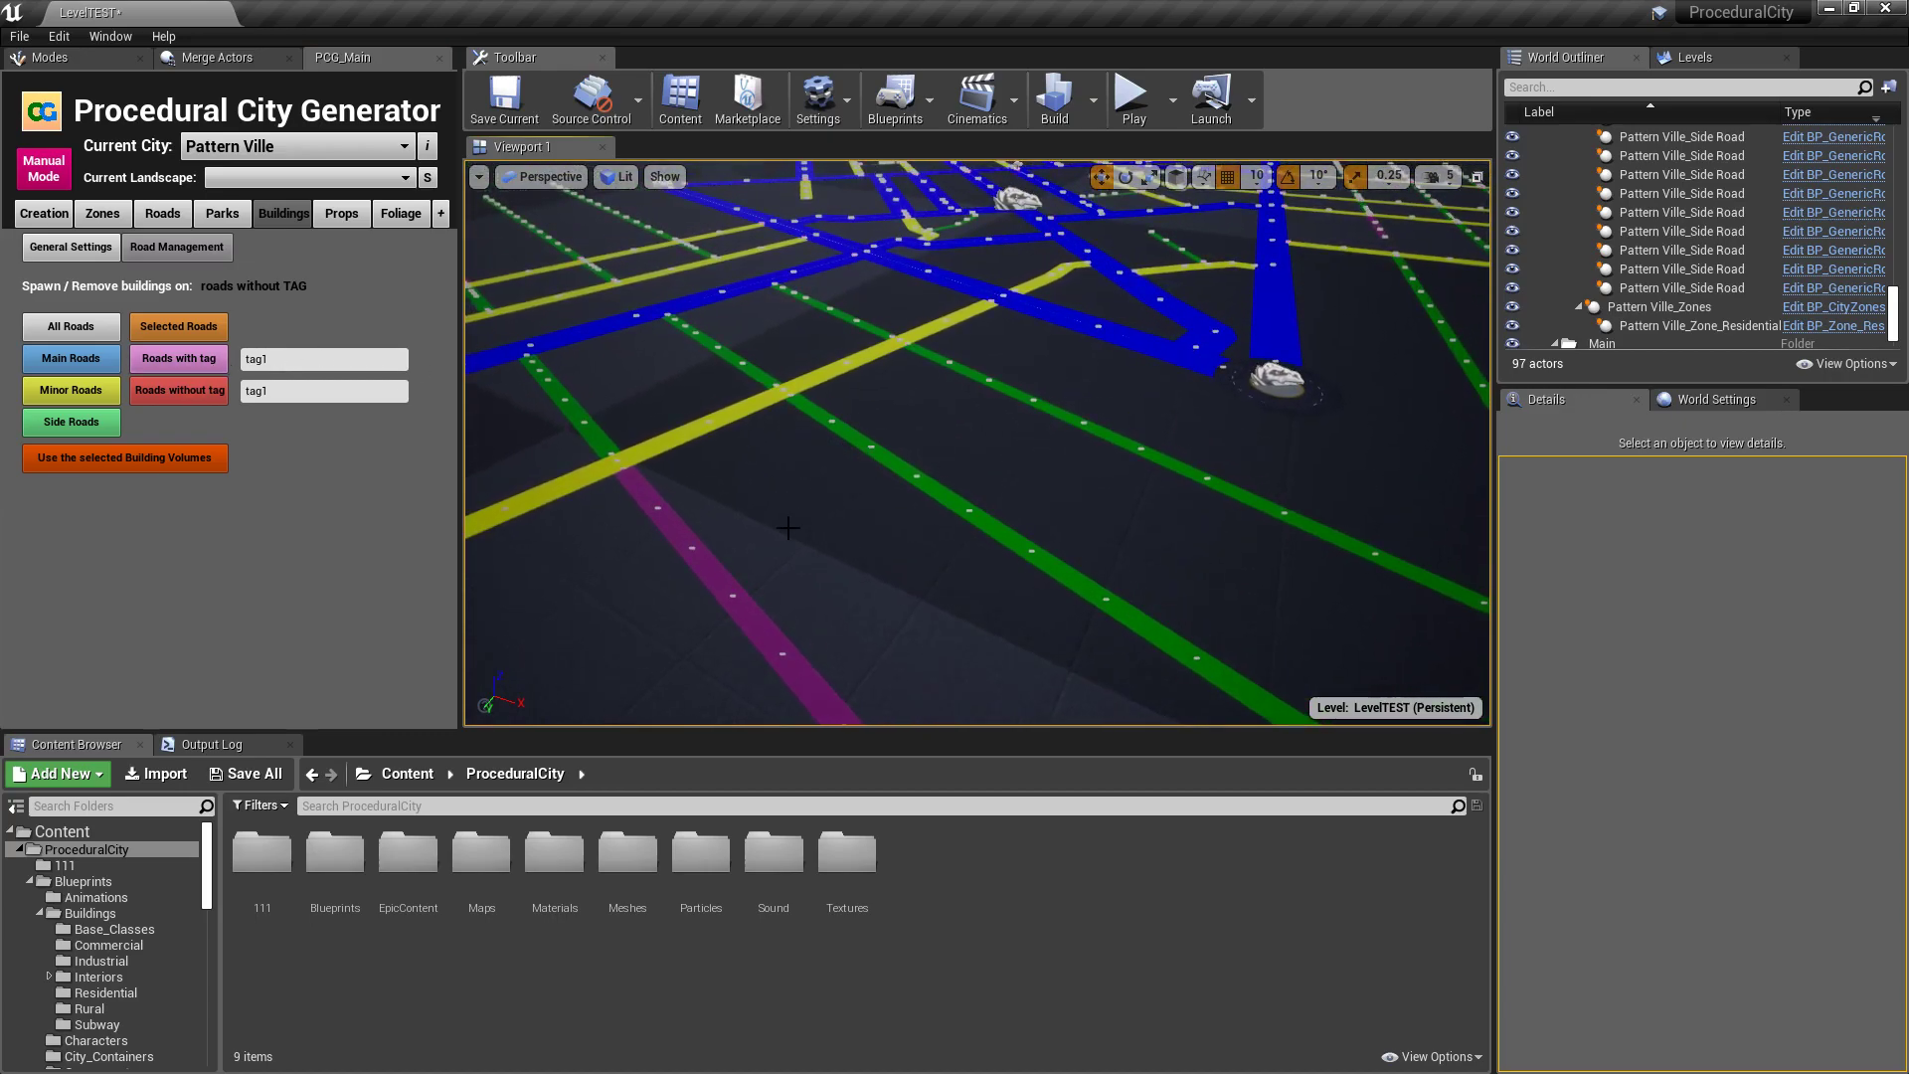
click(709, 566)
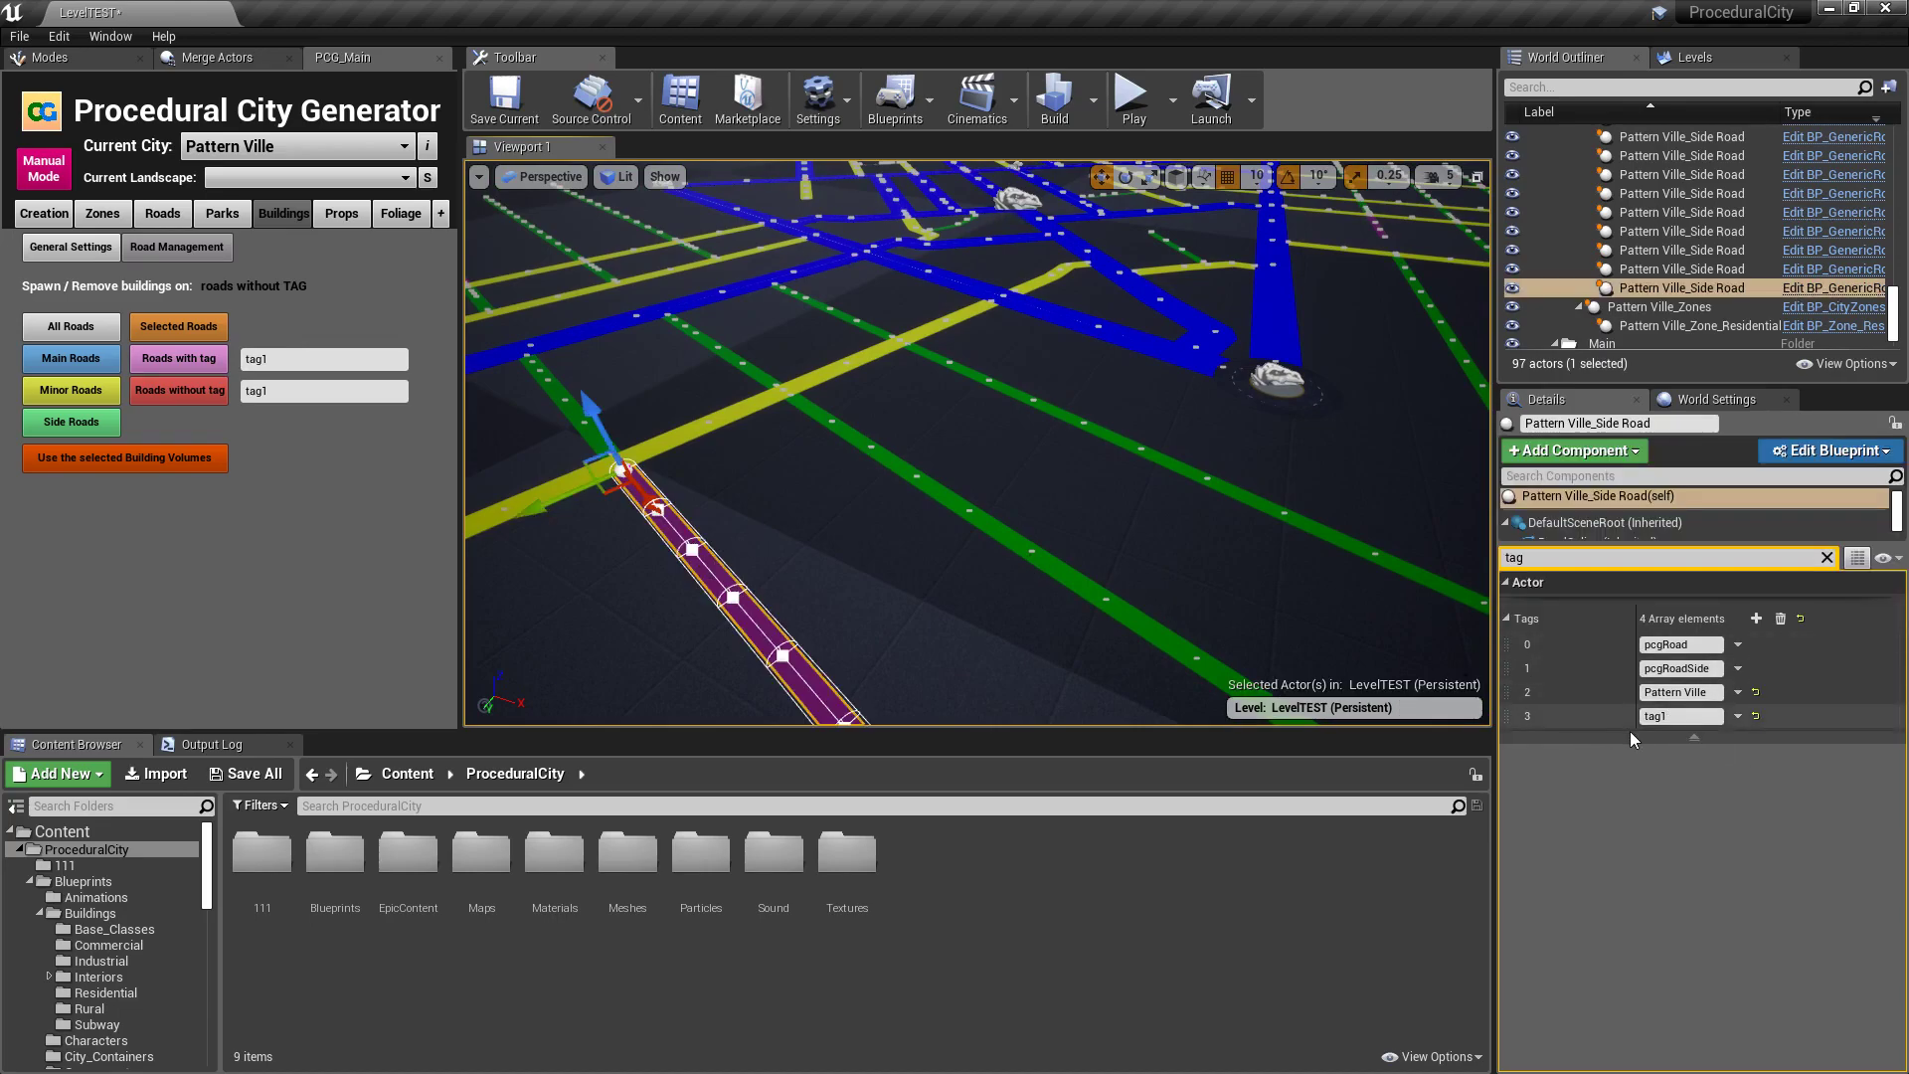
ctrl+click(1106, 601)
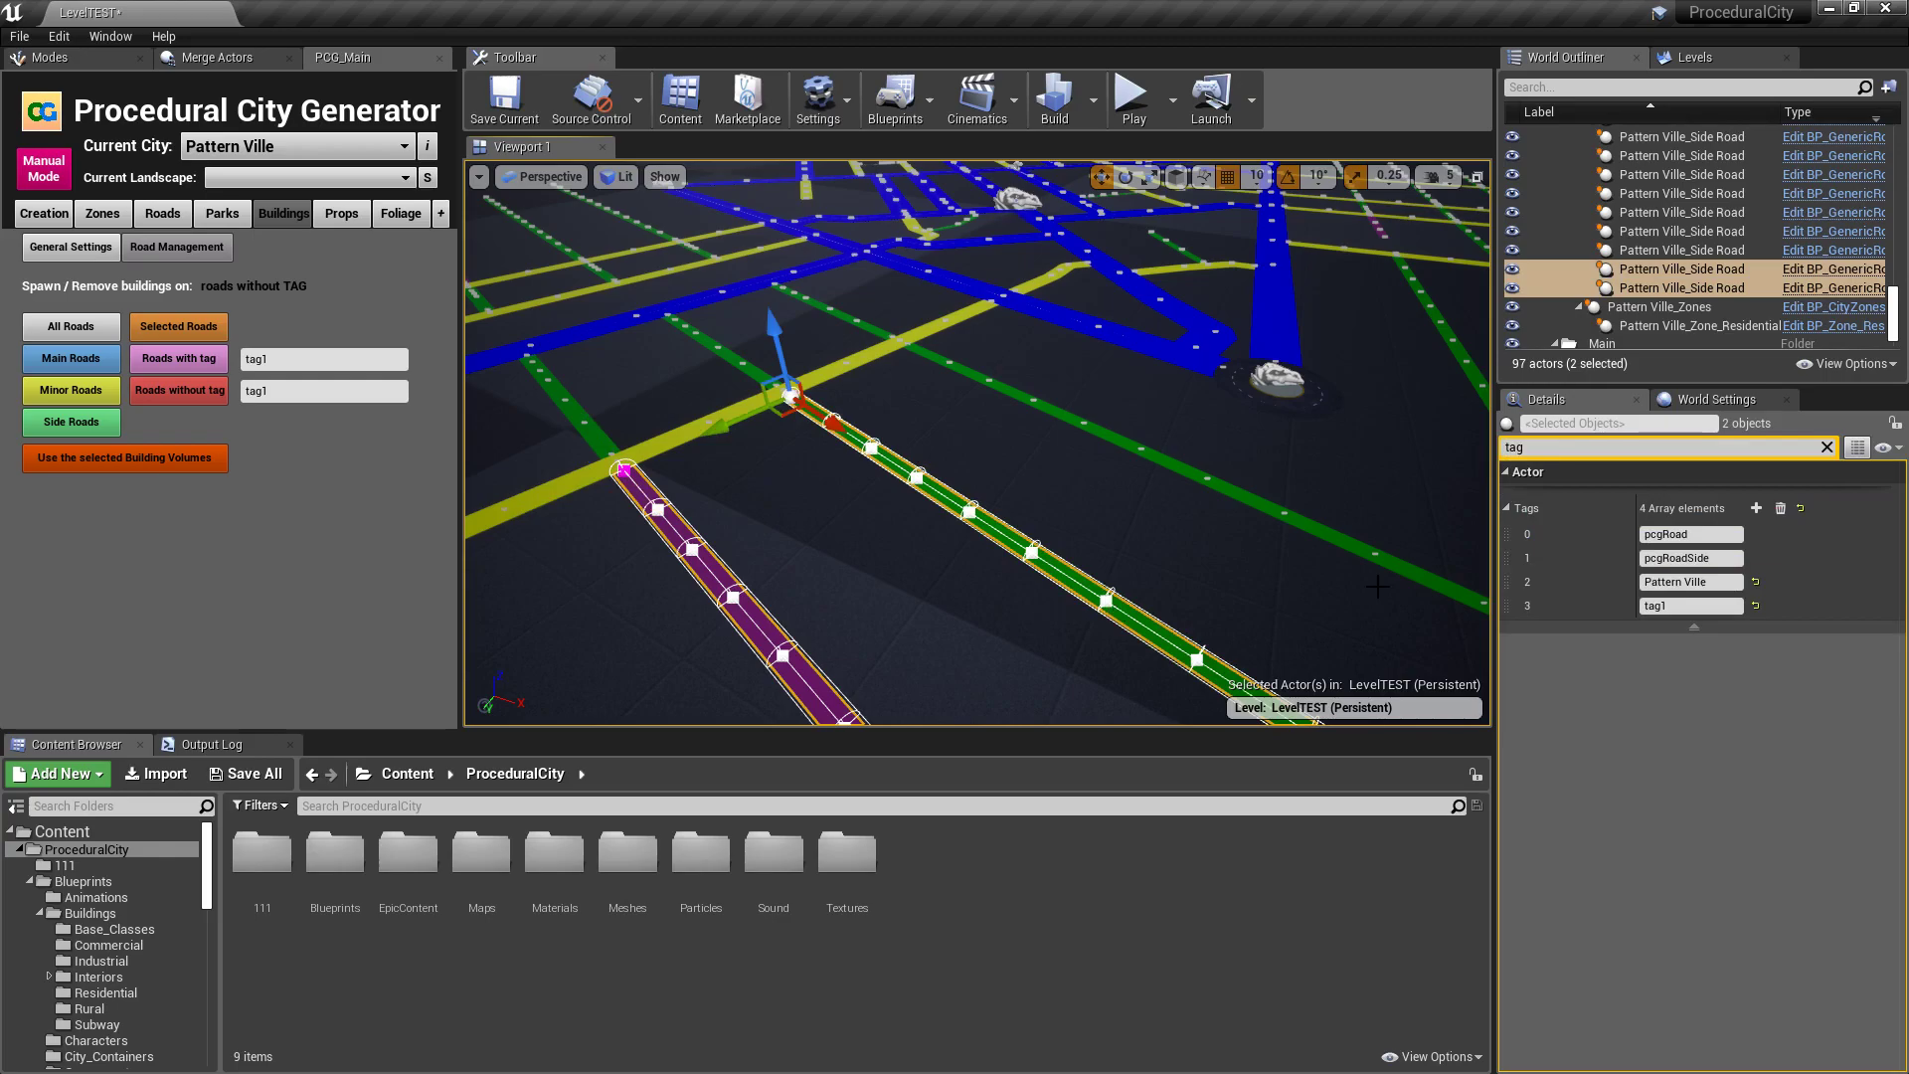
click(1167, 461)
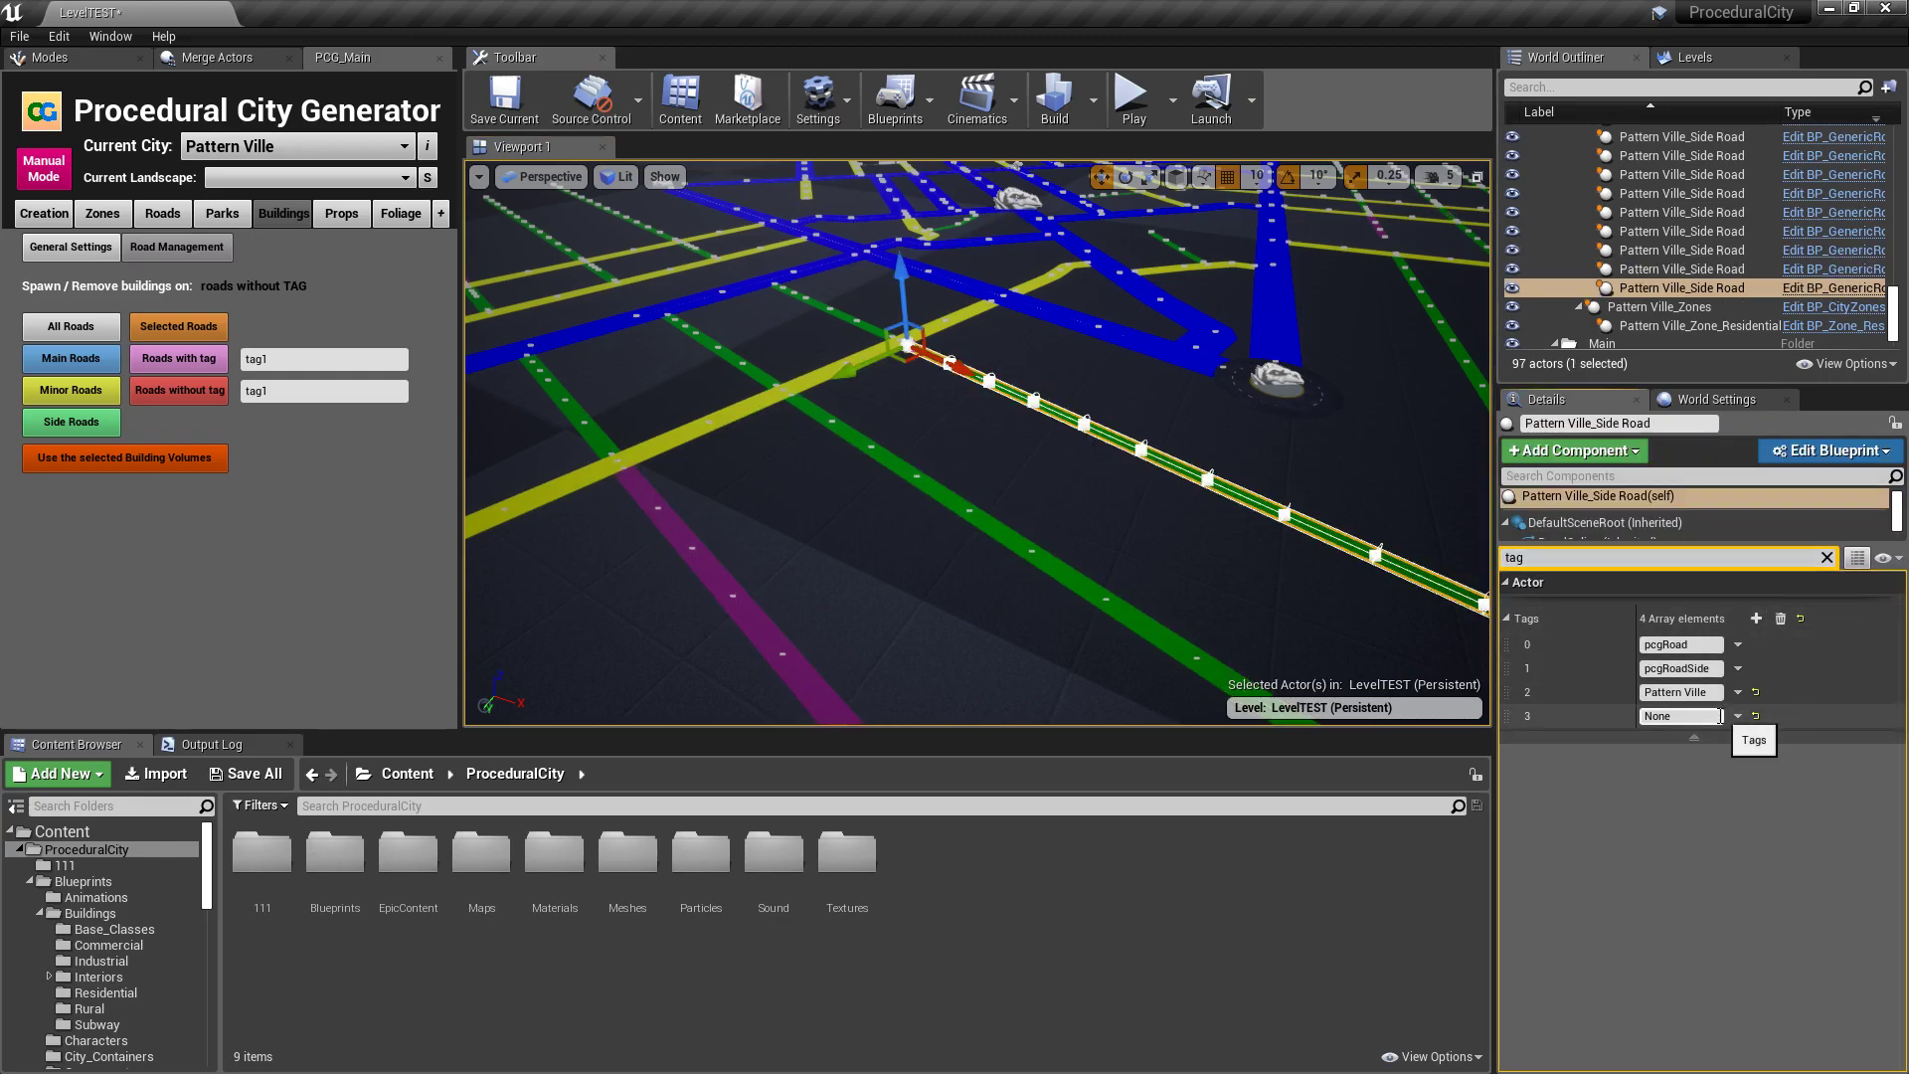
click(1702, 716)
text(tag2)
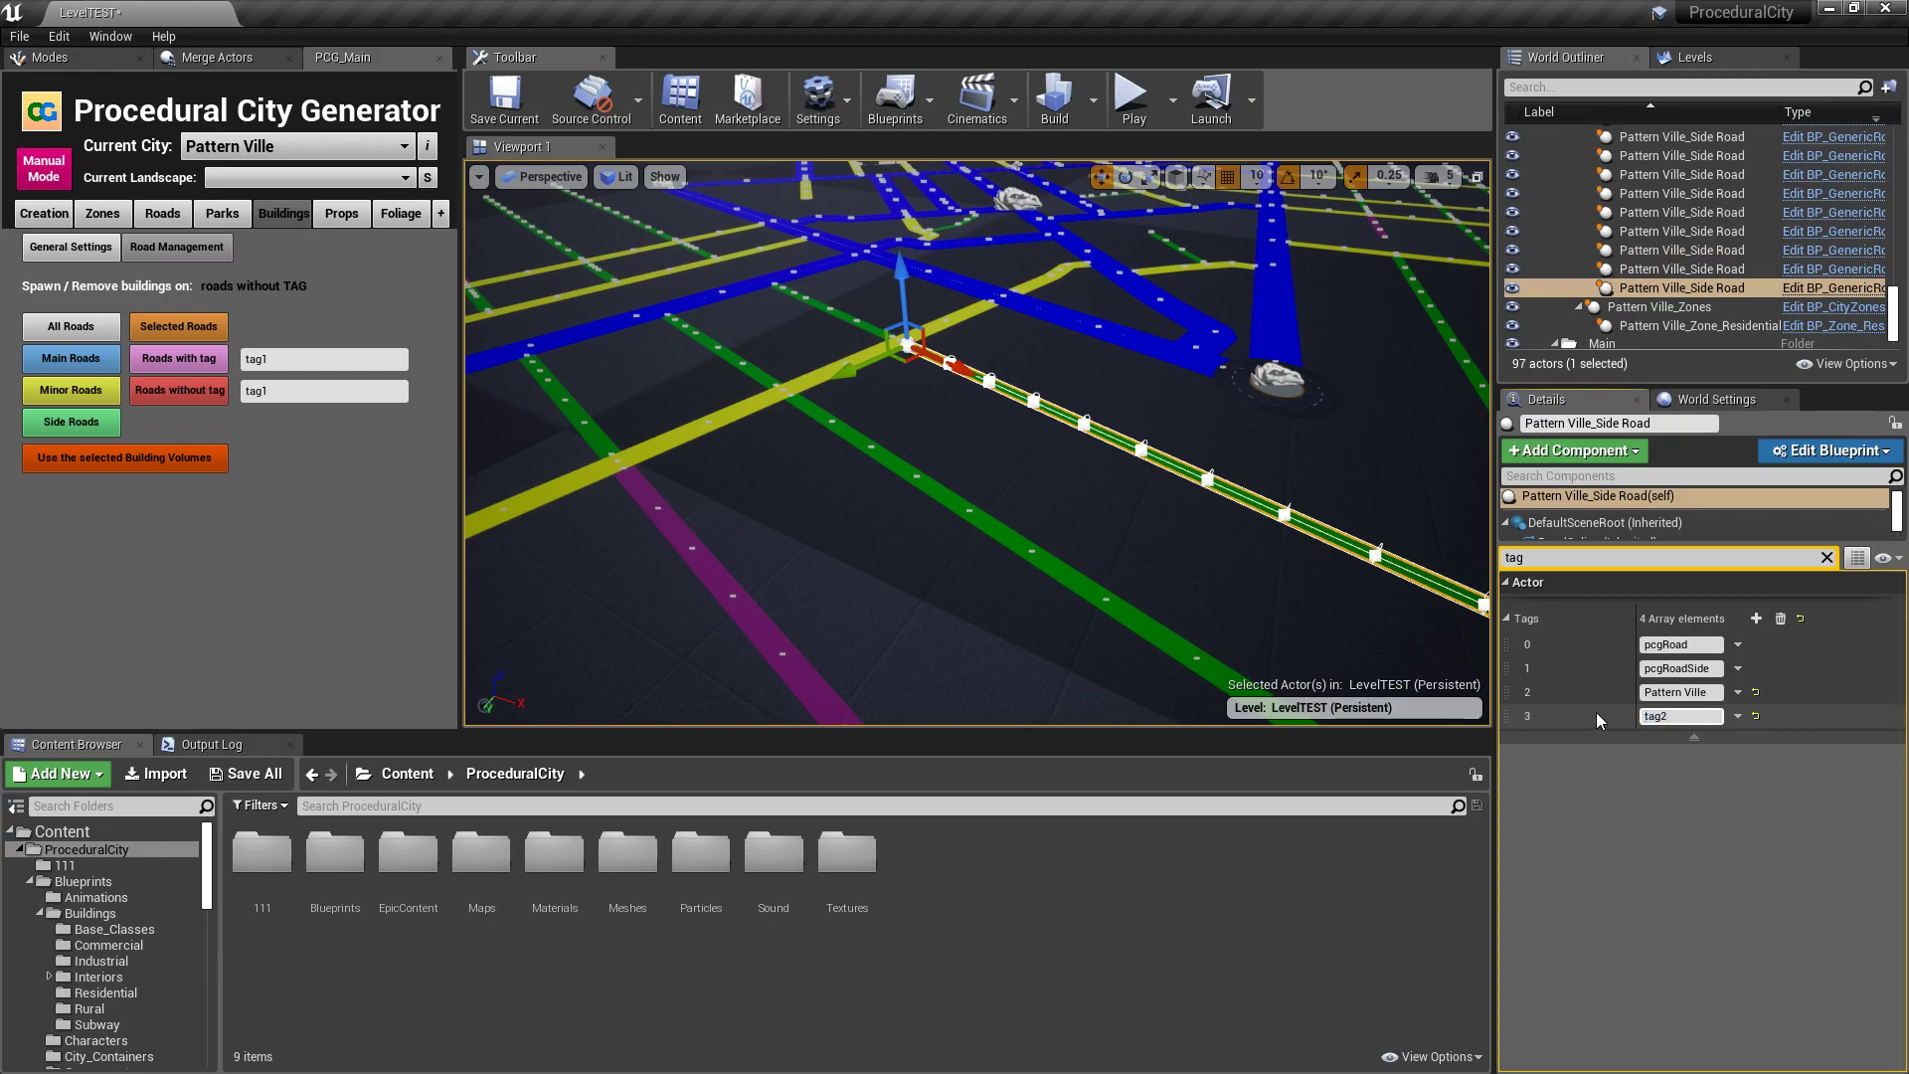
Select the two green side roads that branch off the "tag2" road and add the actor tag "tag3" to both
right_drag(1144, 537, 1262, 493)
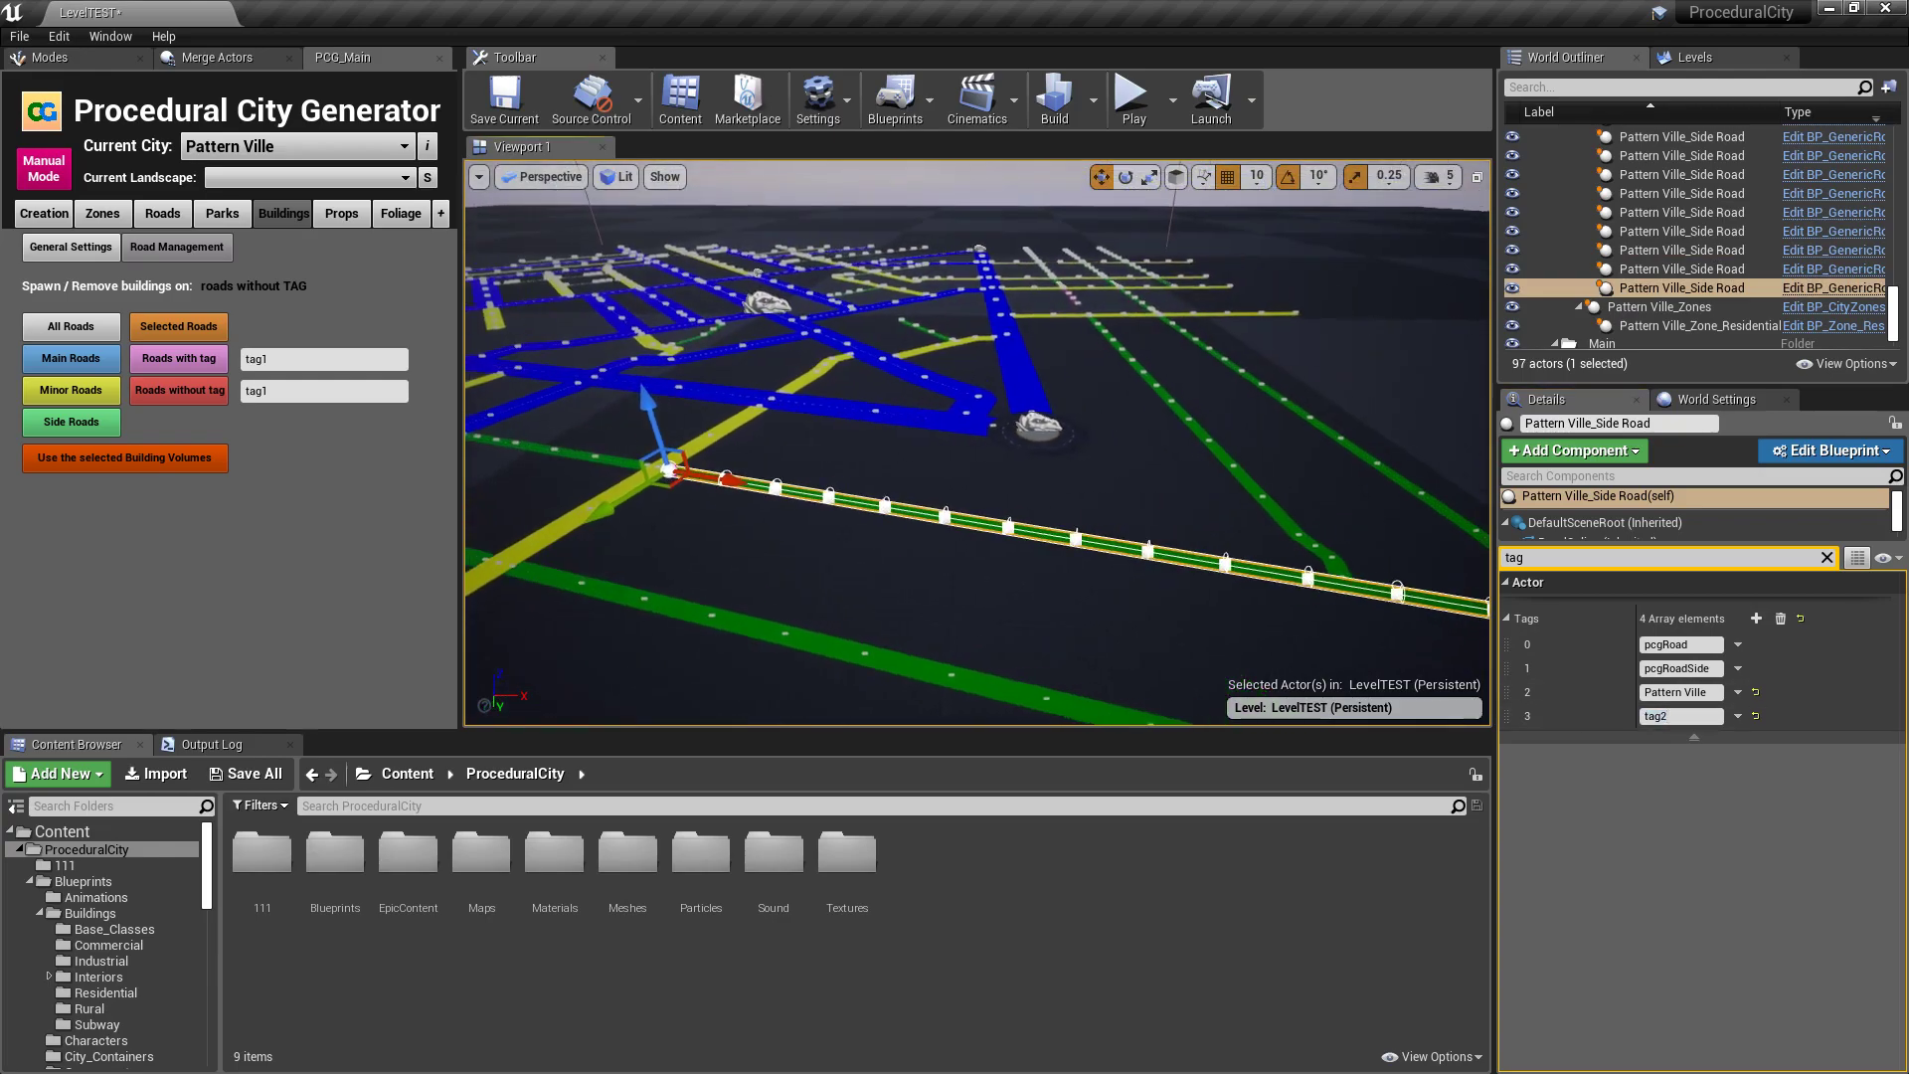
right_drag(973, 364, 1084, 425)
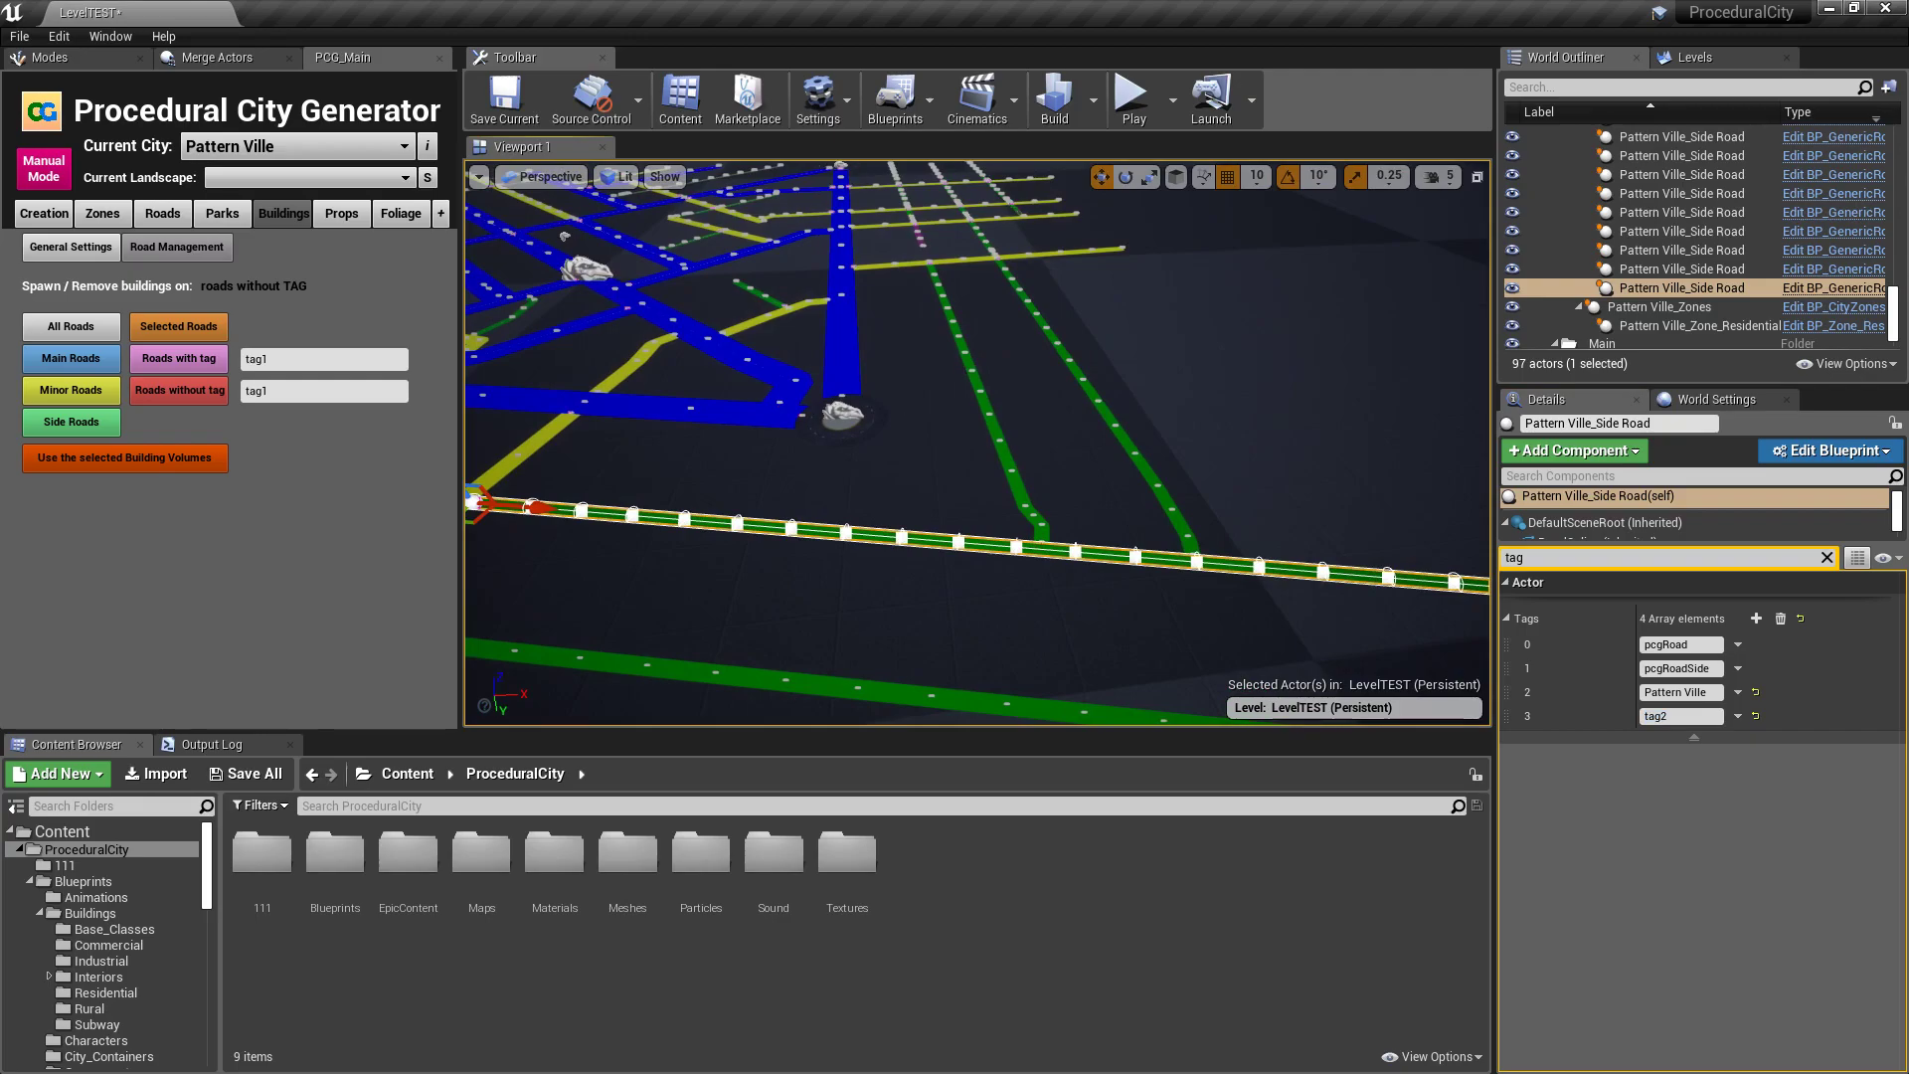
click(975, 370)
ctrl+click(1060, 350)
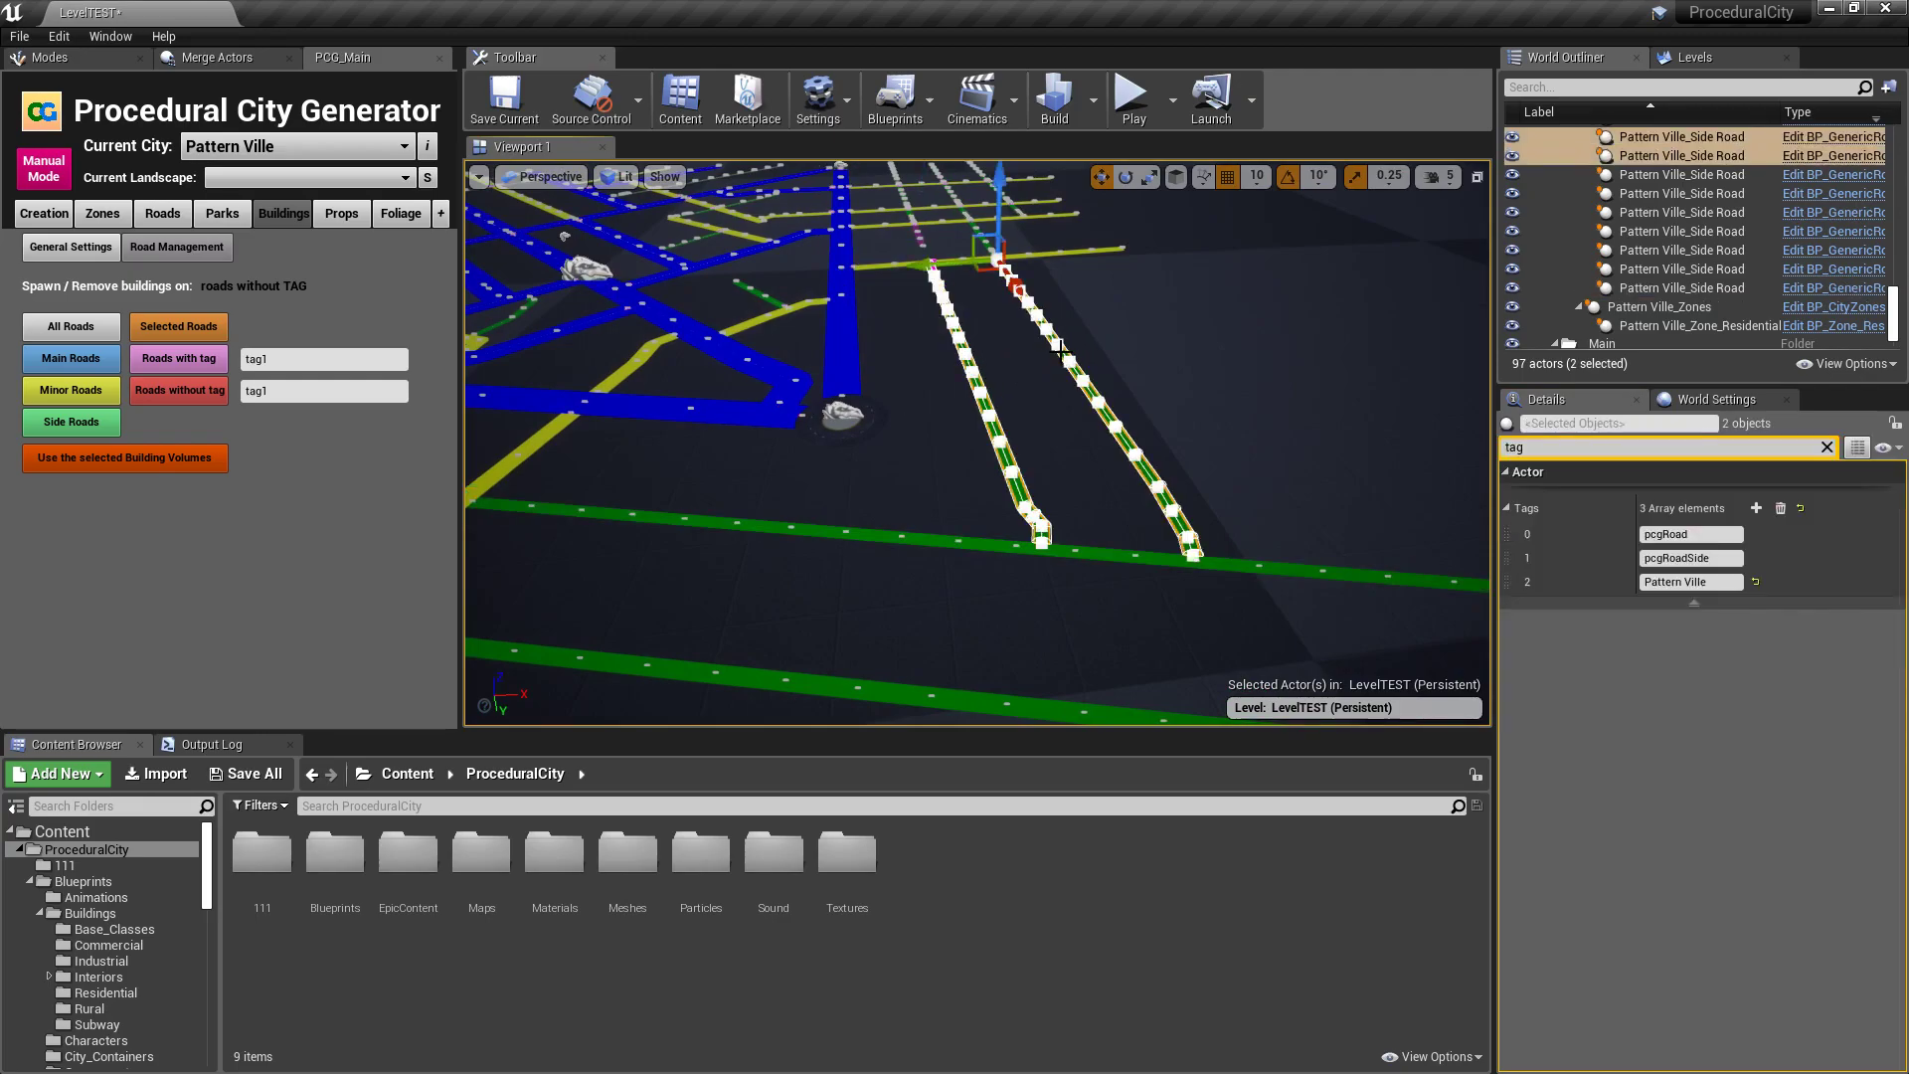
click(1700, 603)
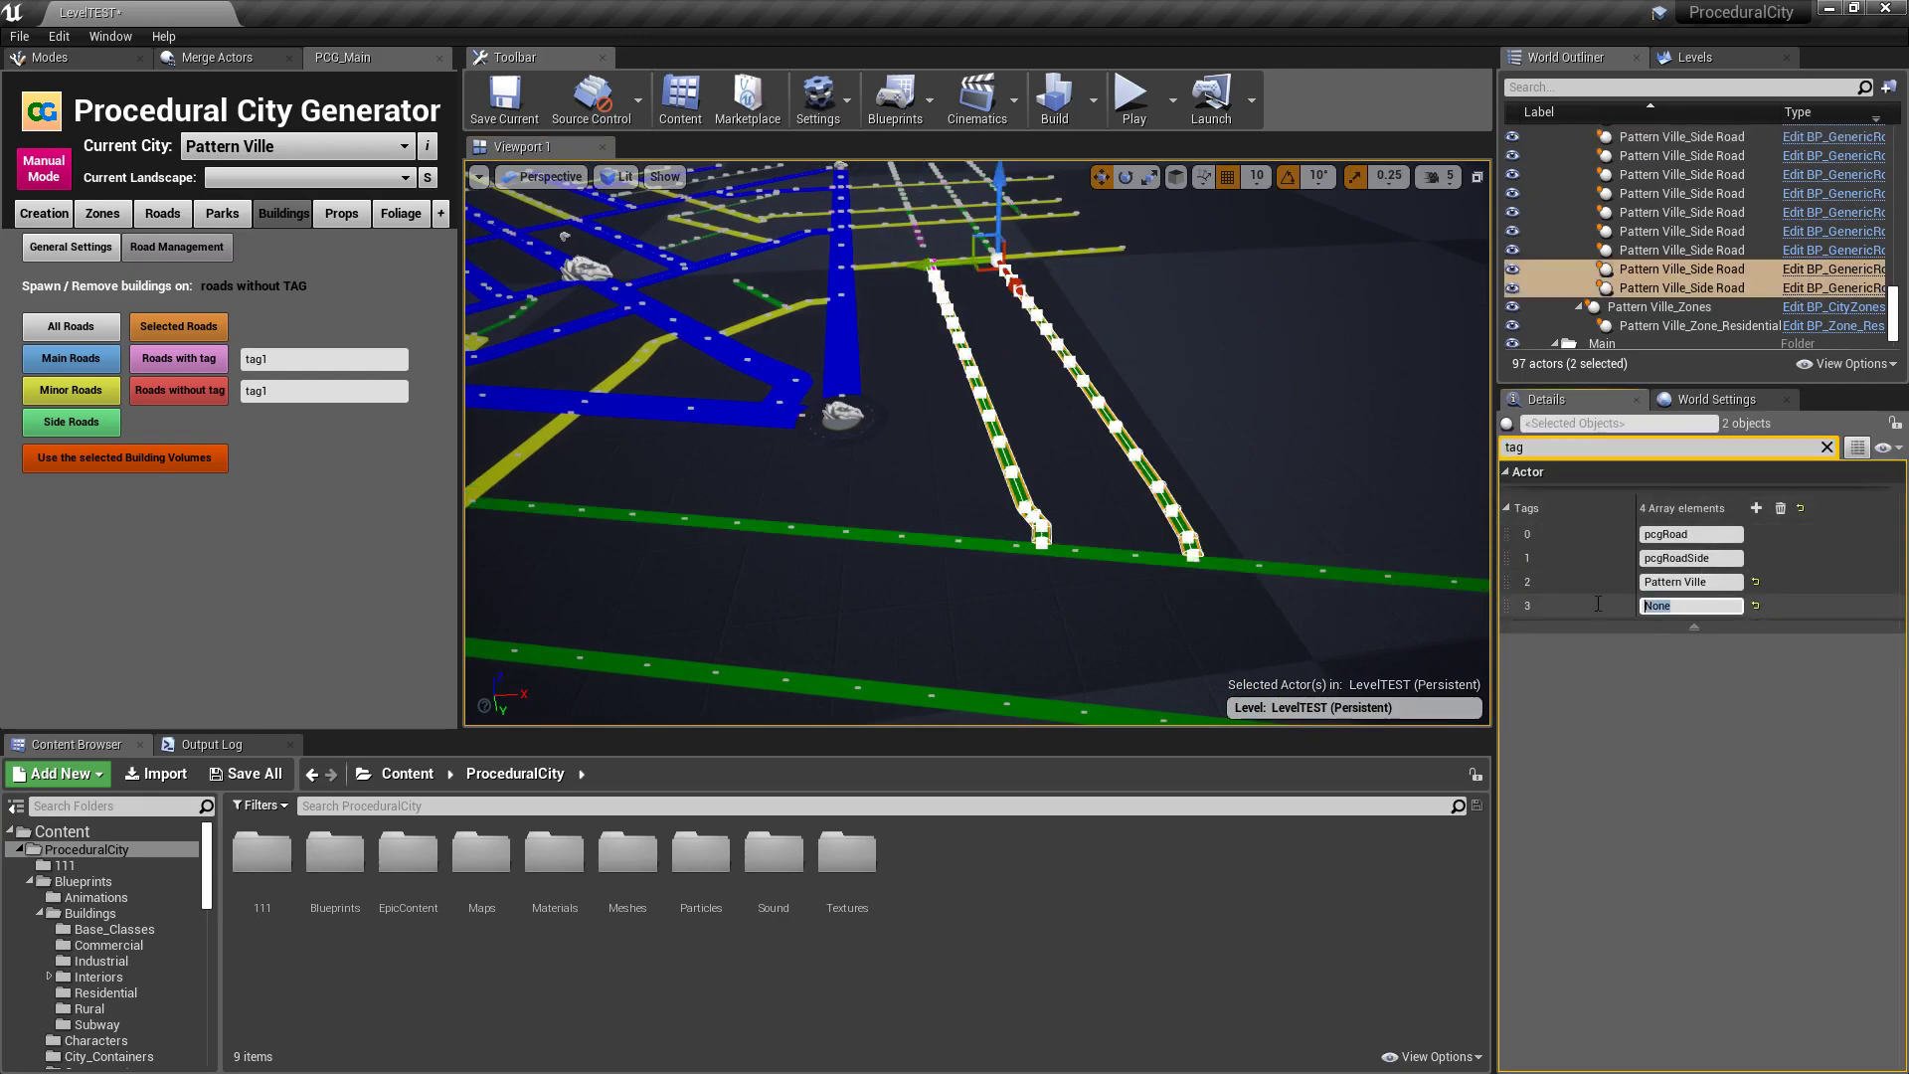
text(tag3)
key(Return)
Extend the include tag to "tag1+tag2" and make the roads with those tags the active roads
click(293, 356)
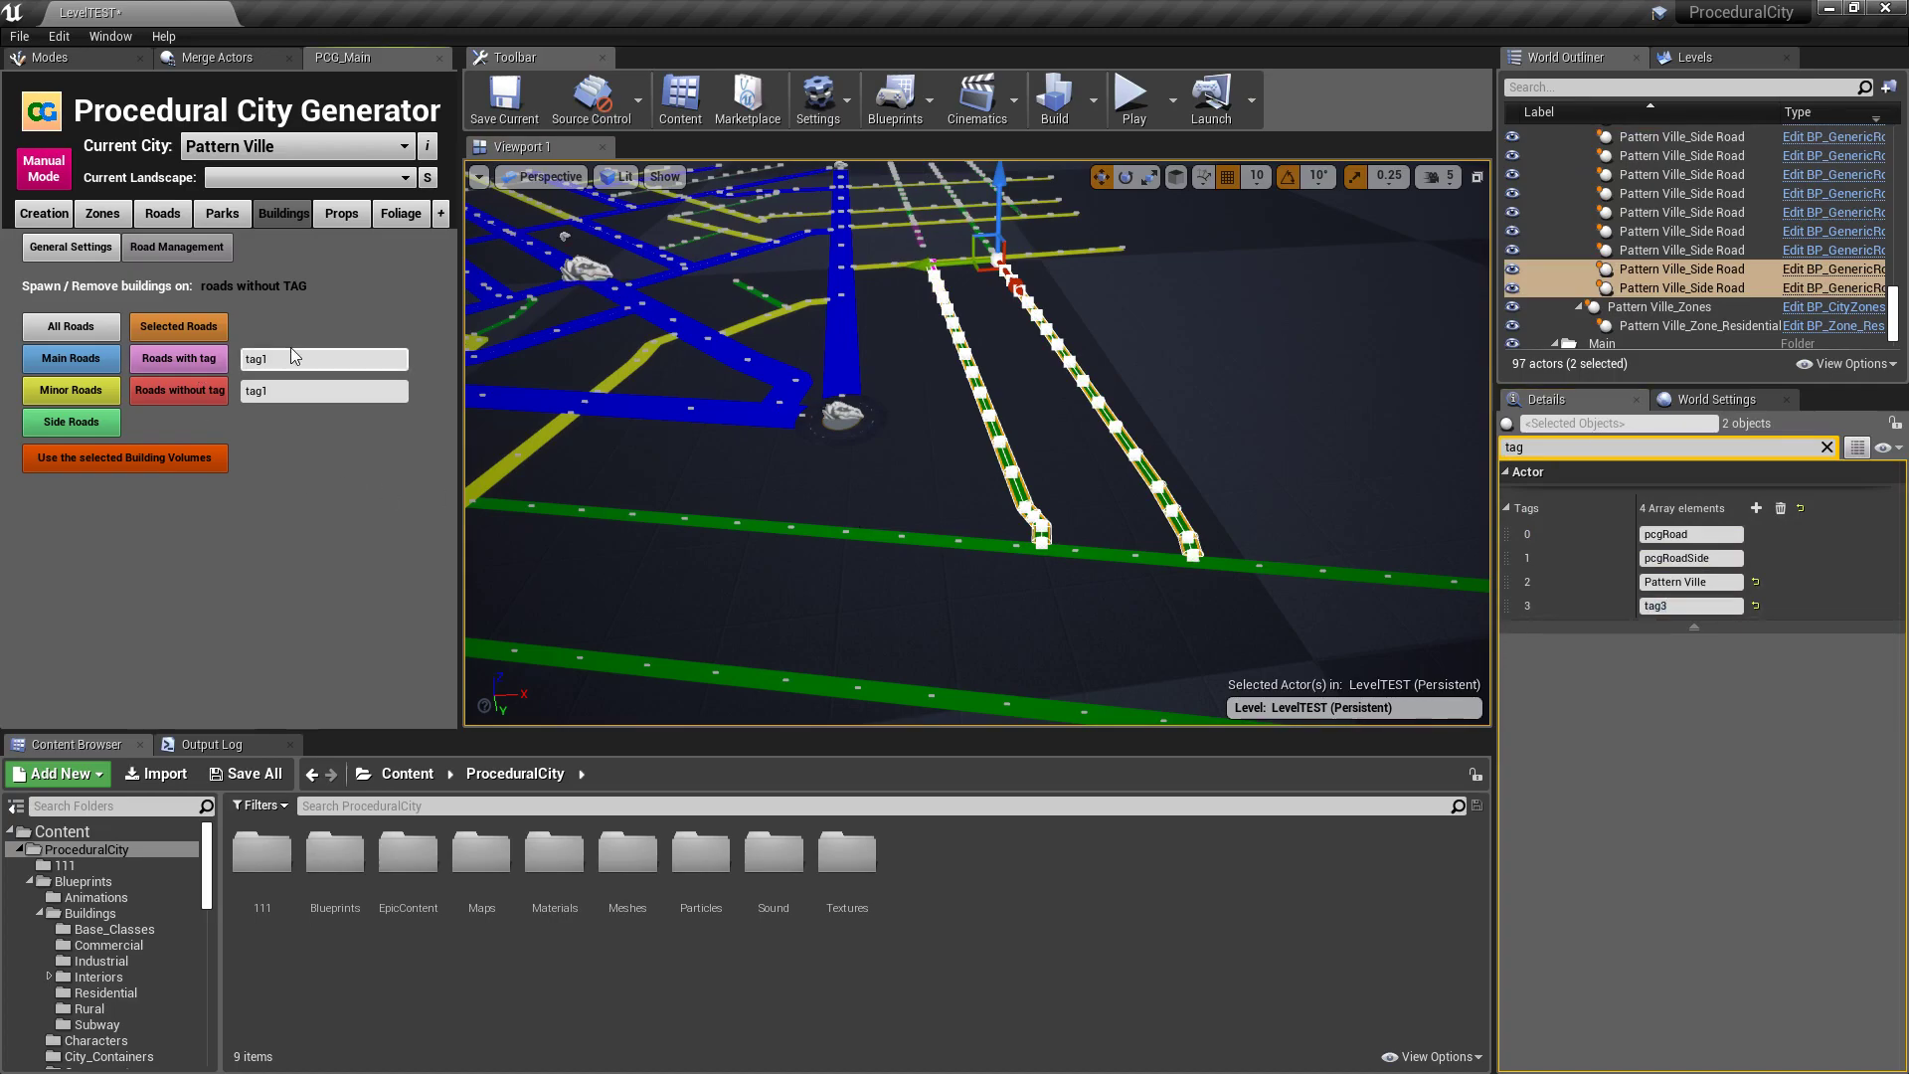
text(+tag2)
click(191, 360)
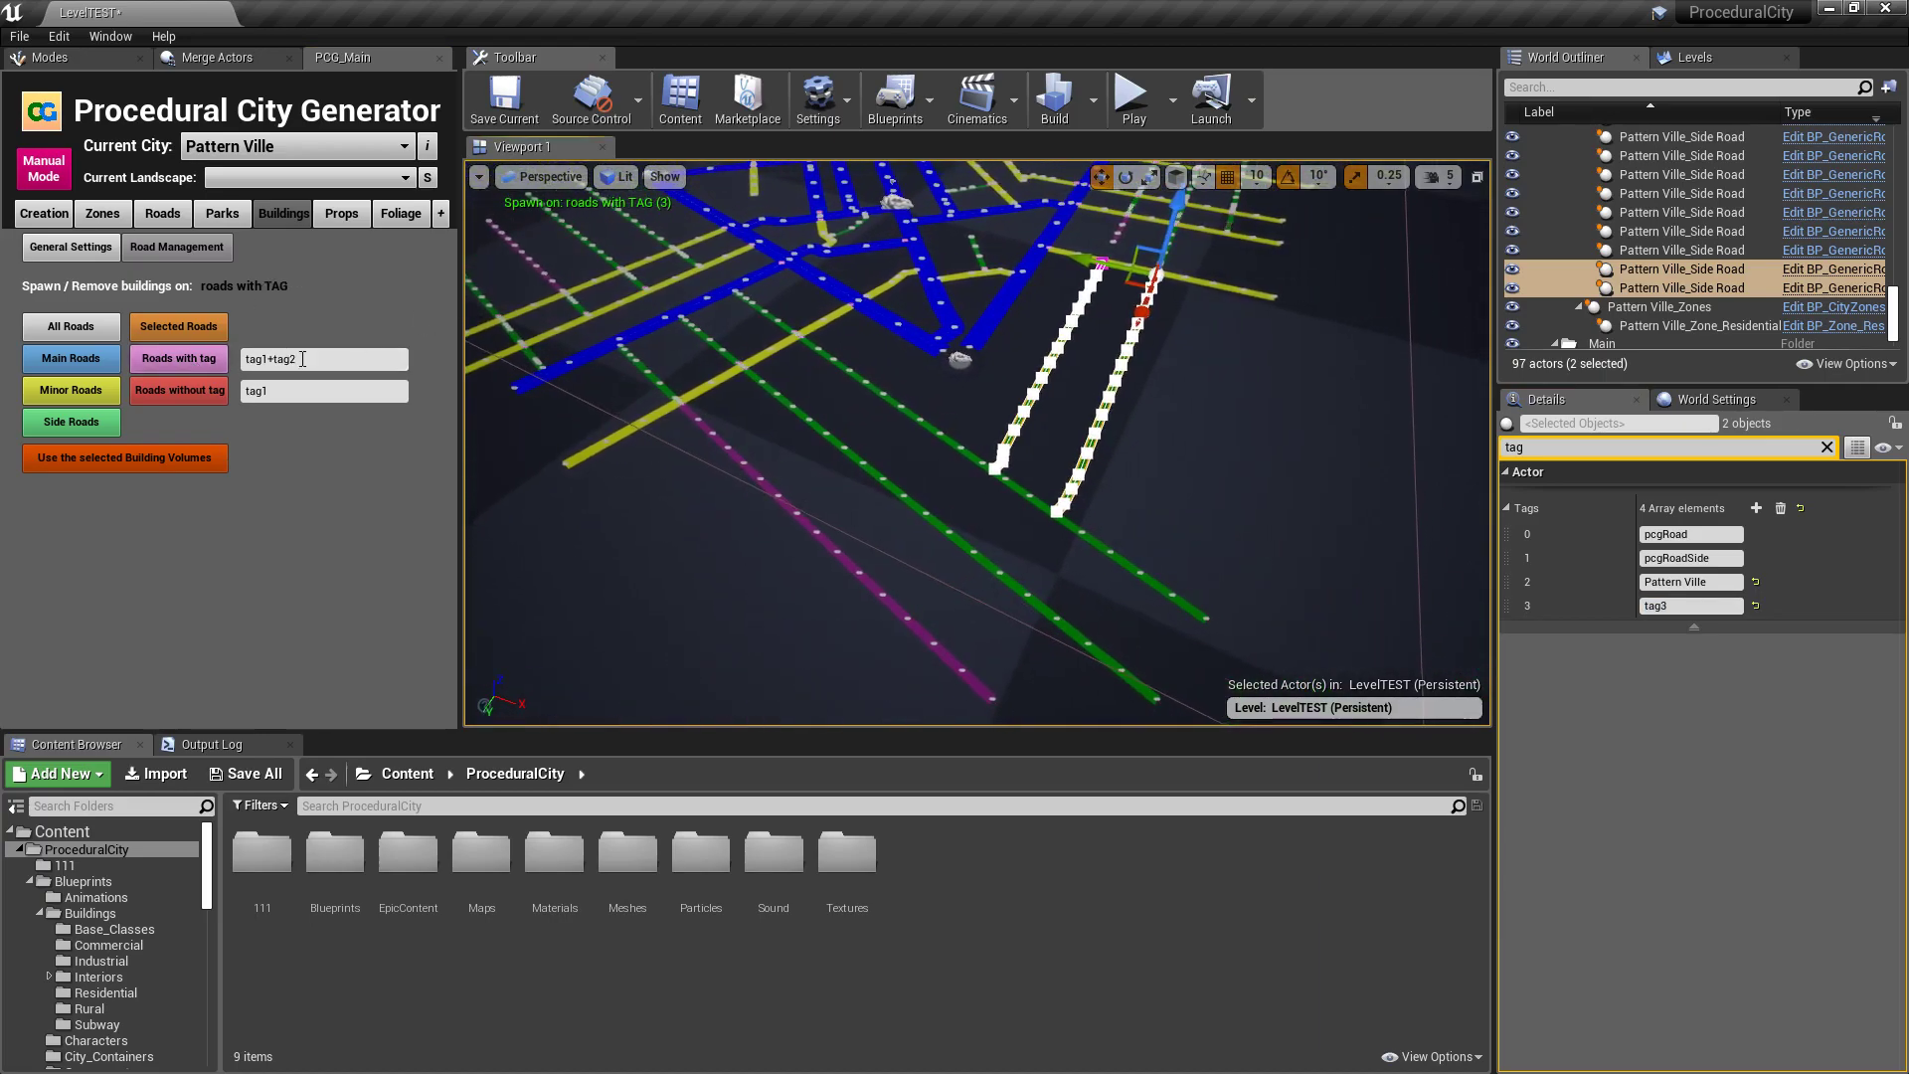
Spawn road buildings along the roads tagged "tag1" or "tag2"
click(80, 253)
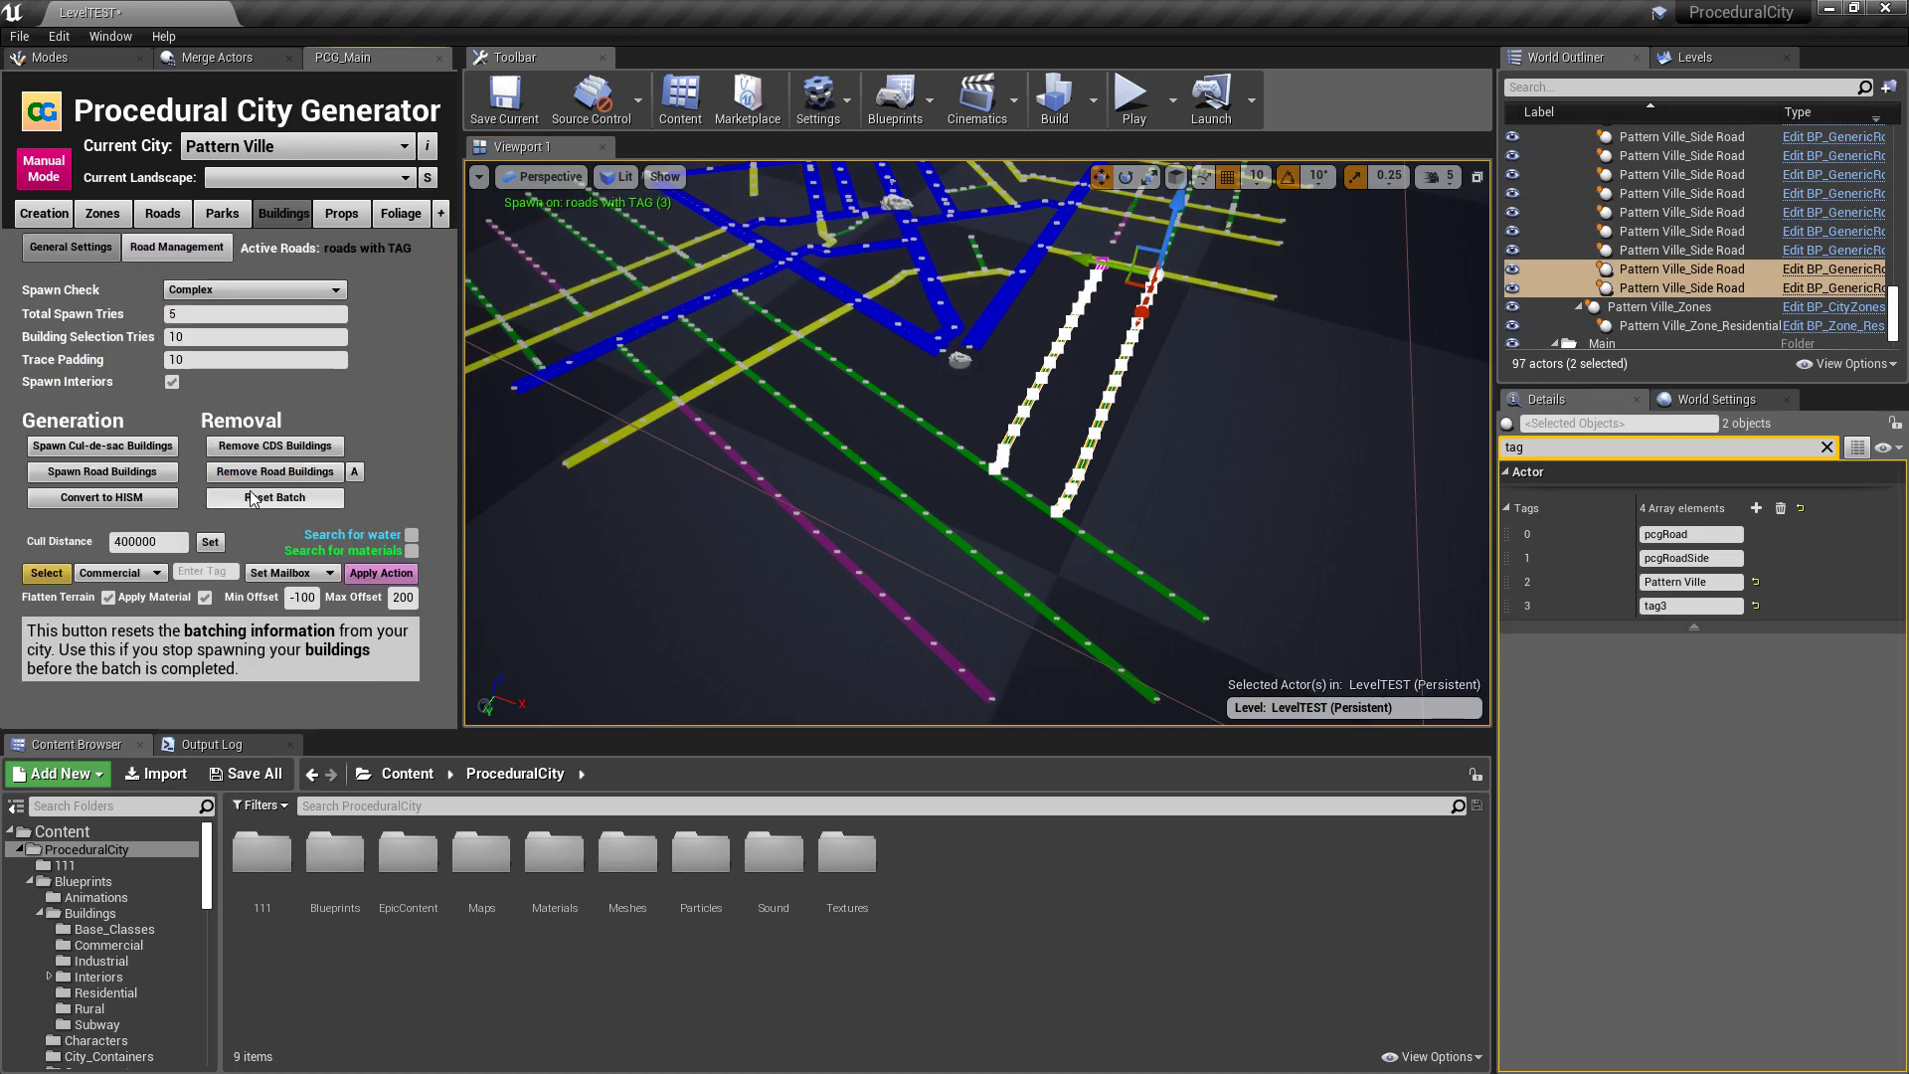
click(133, 472)
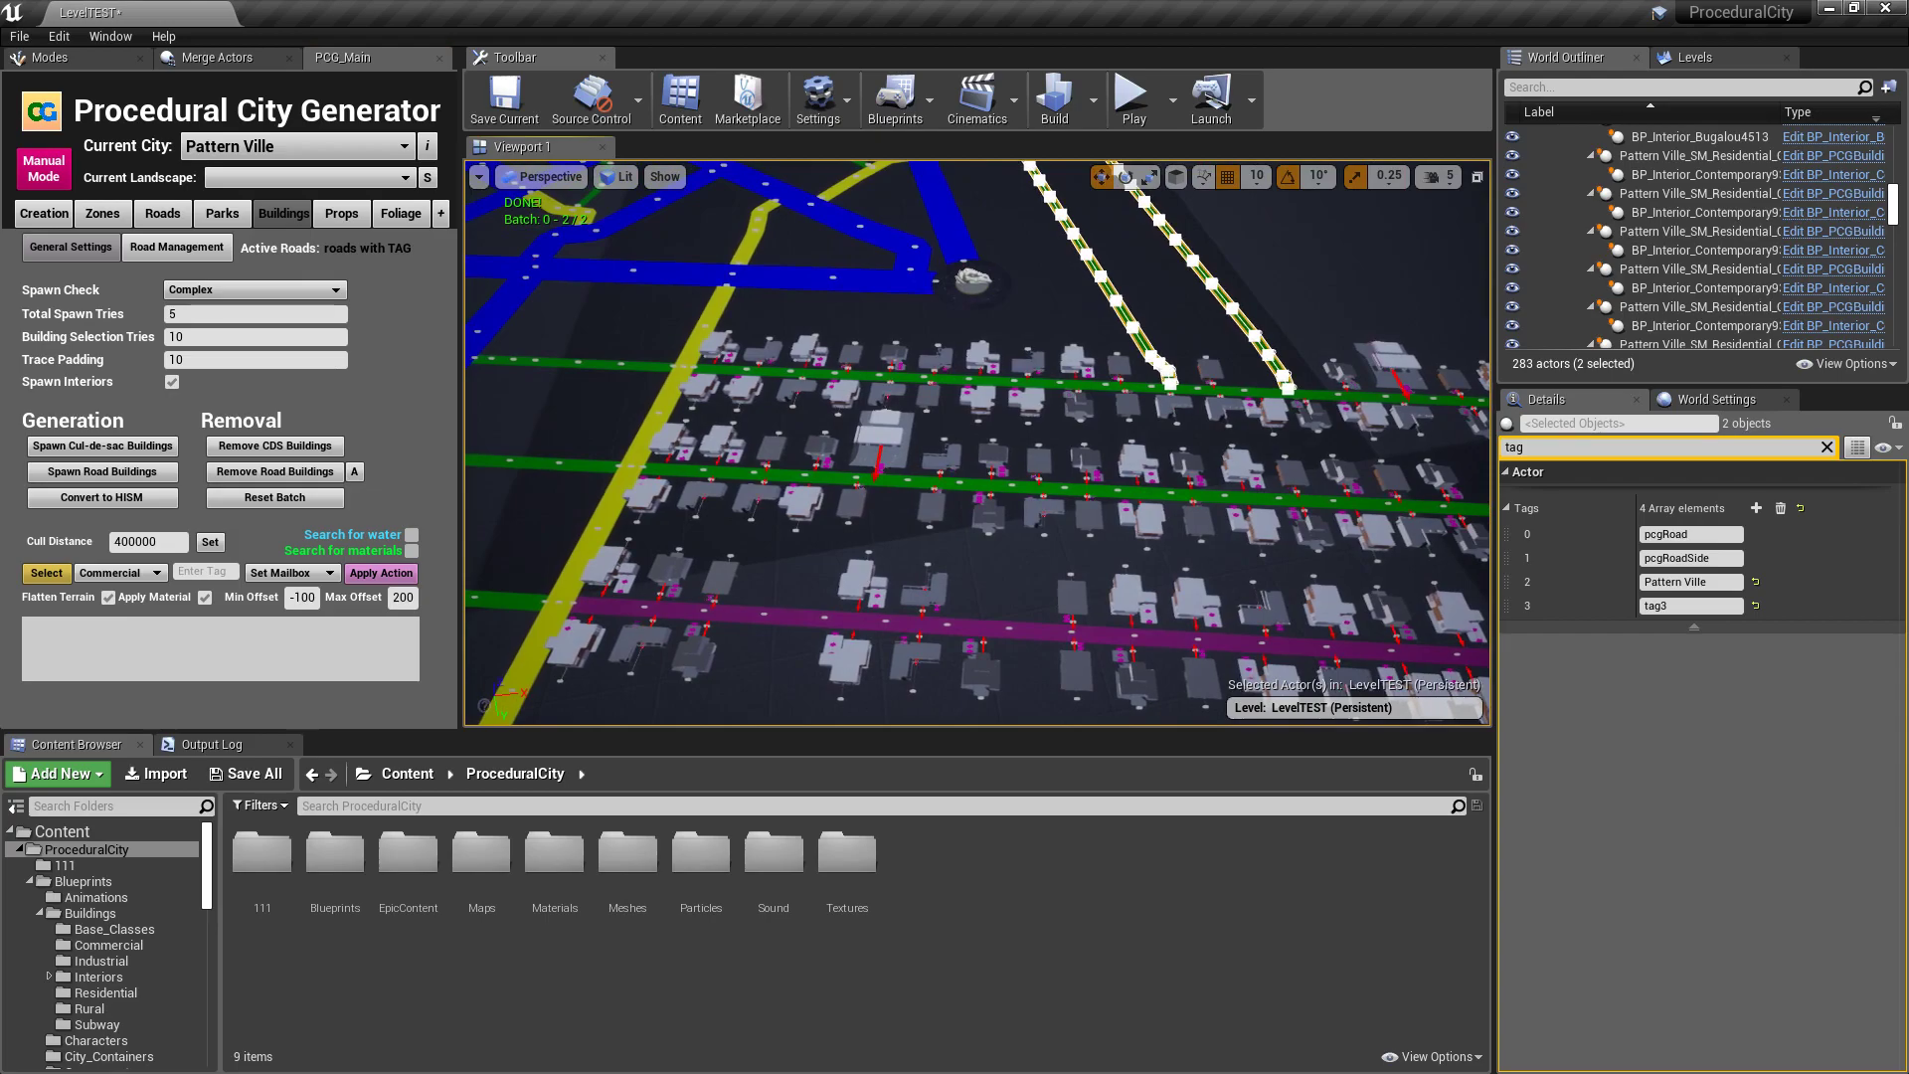
key(d)
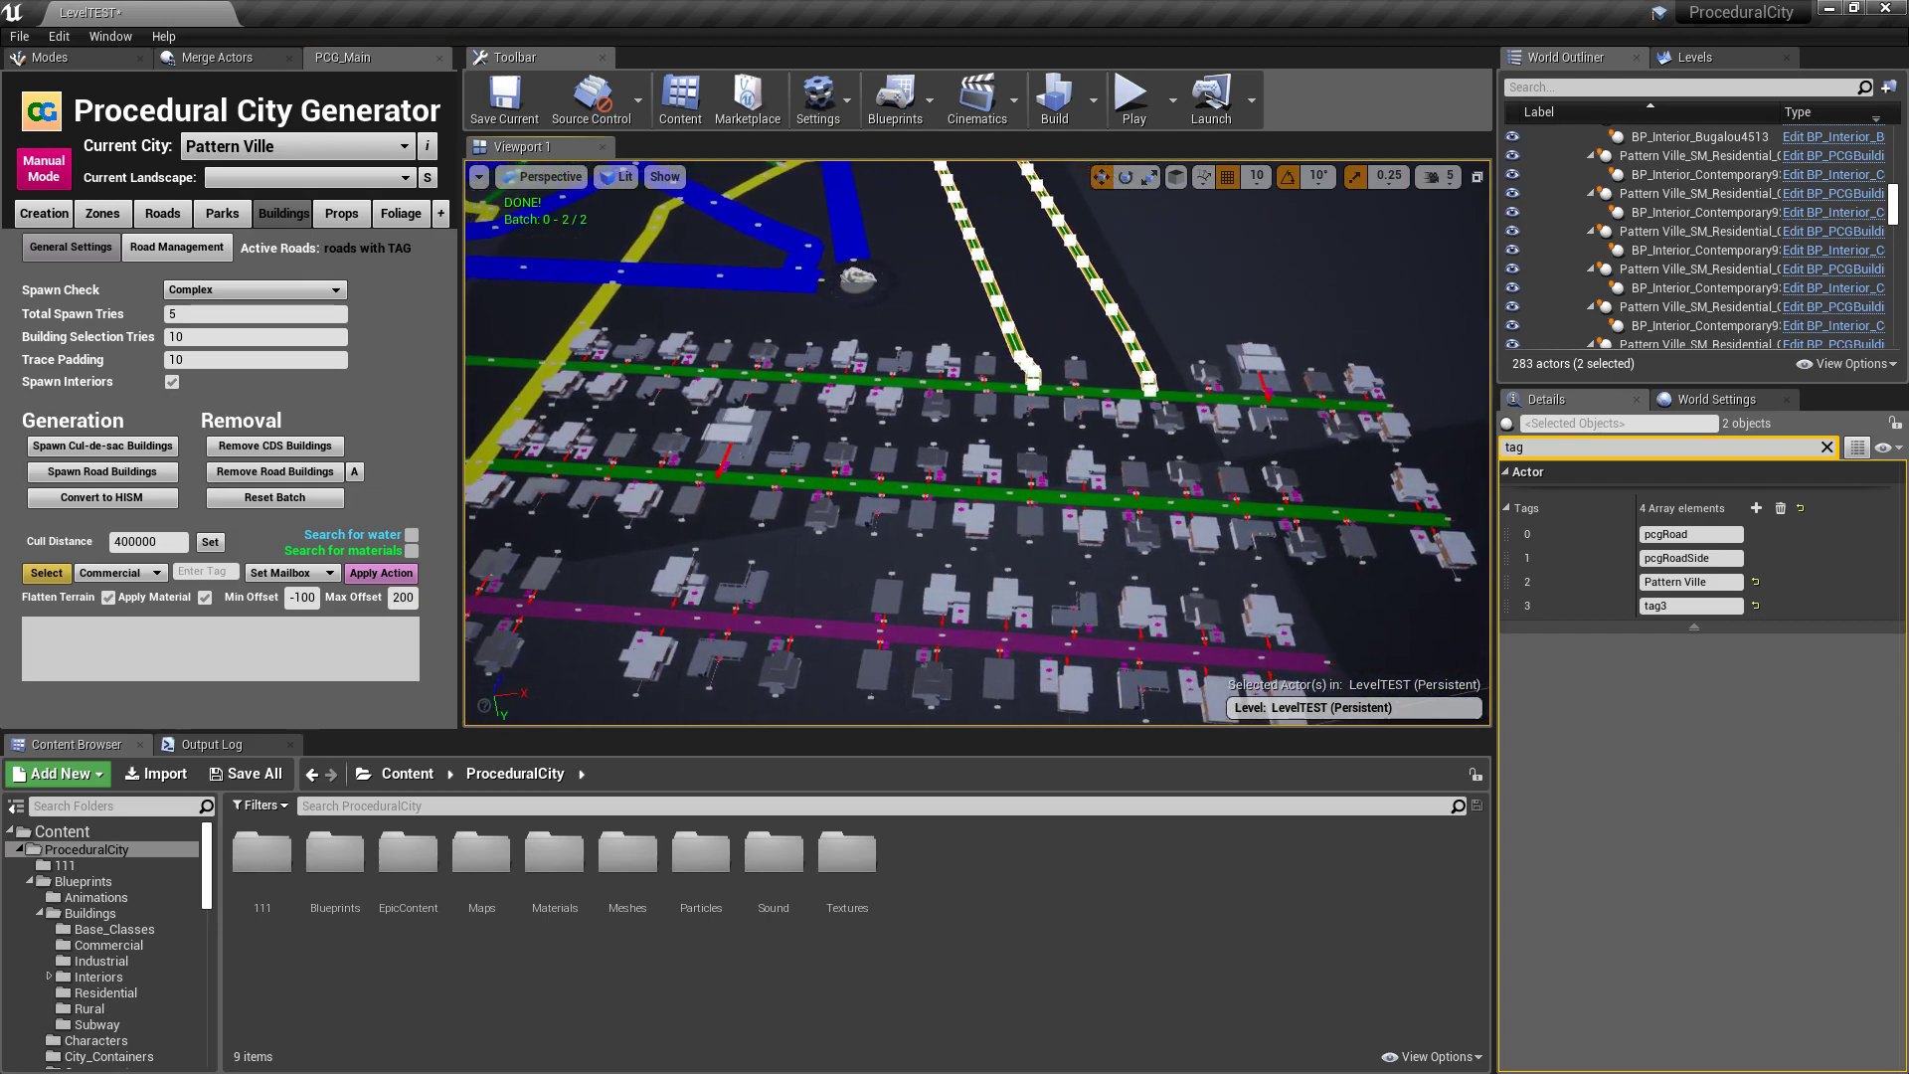
Remove the road buildings from the pink and green roads tagged "tag1" or "tag2"
key(d)
right_drag(977, 443, 910, 444)
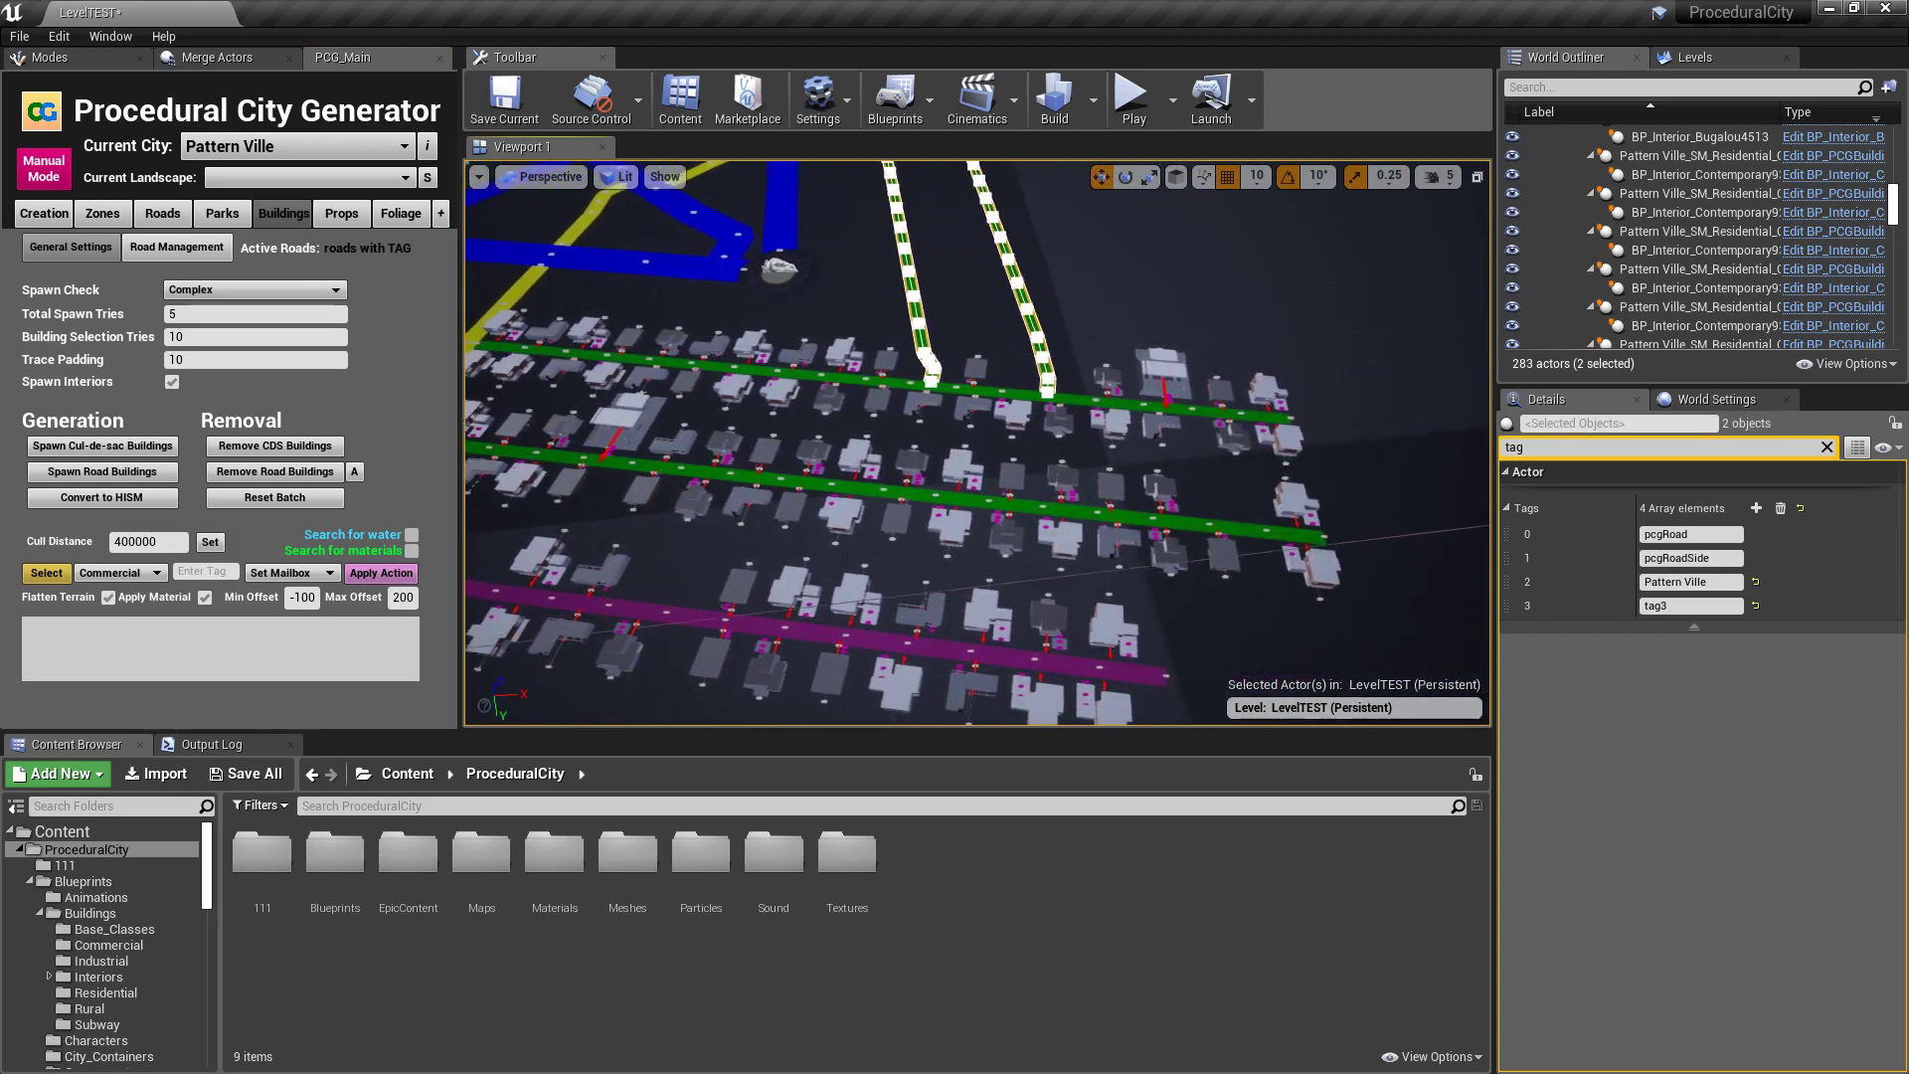
key(s)
key(a)
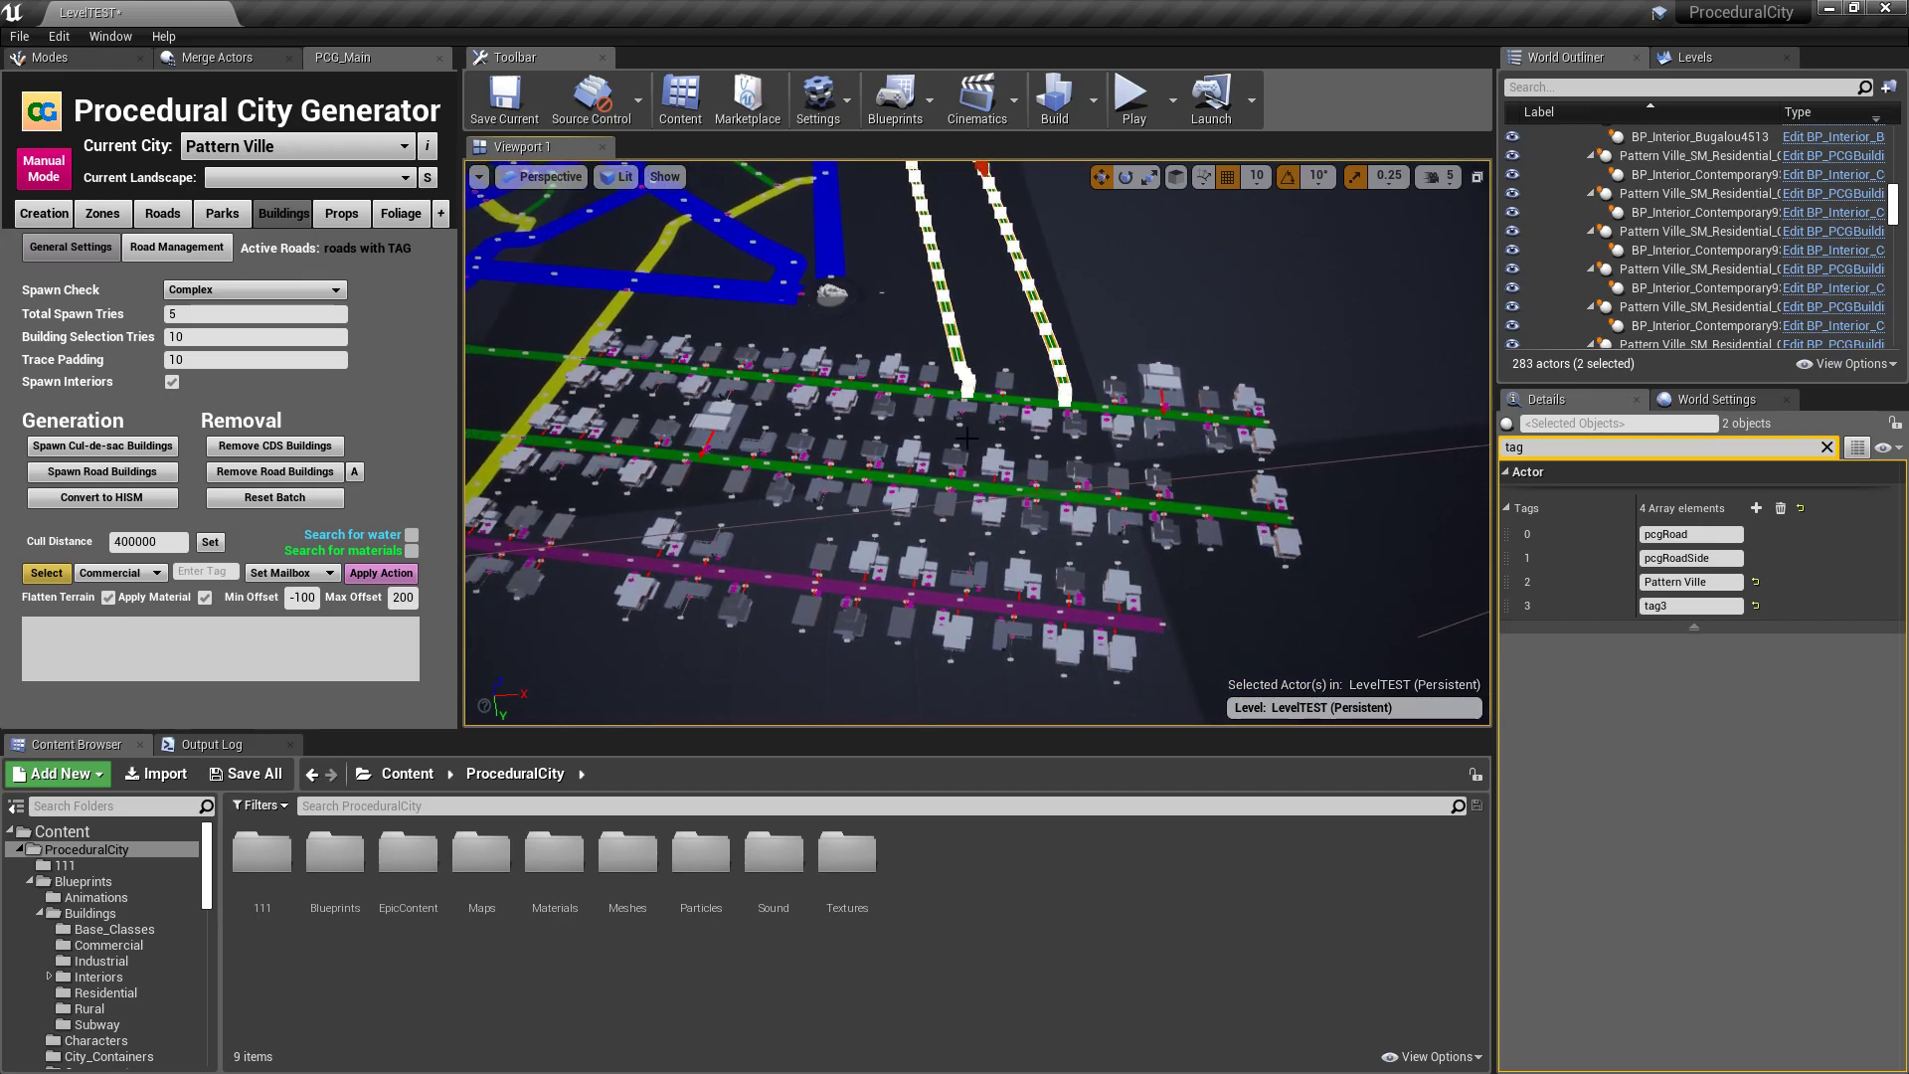
click(290, 469)
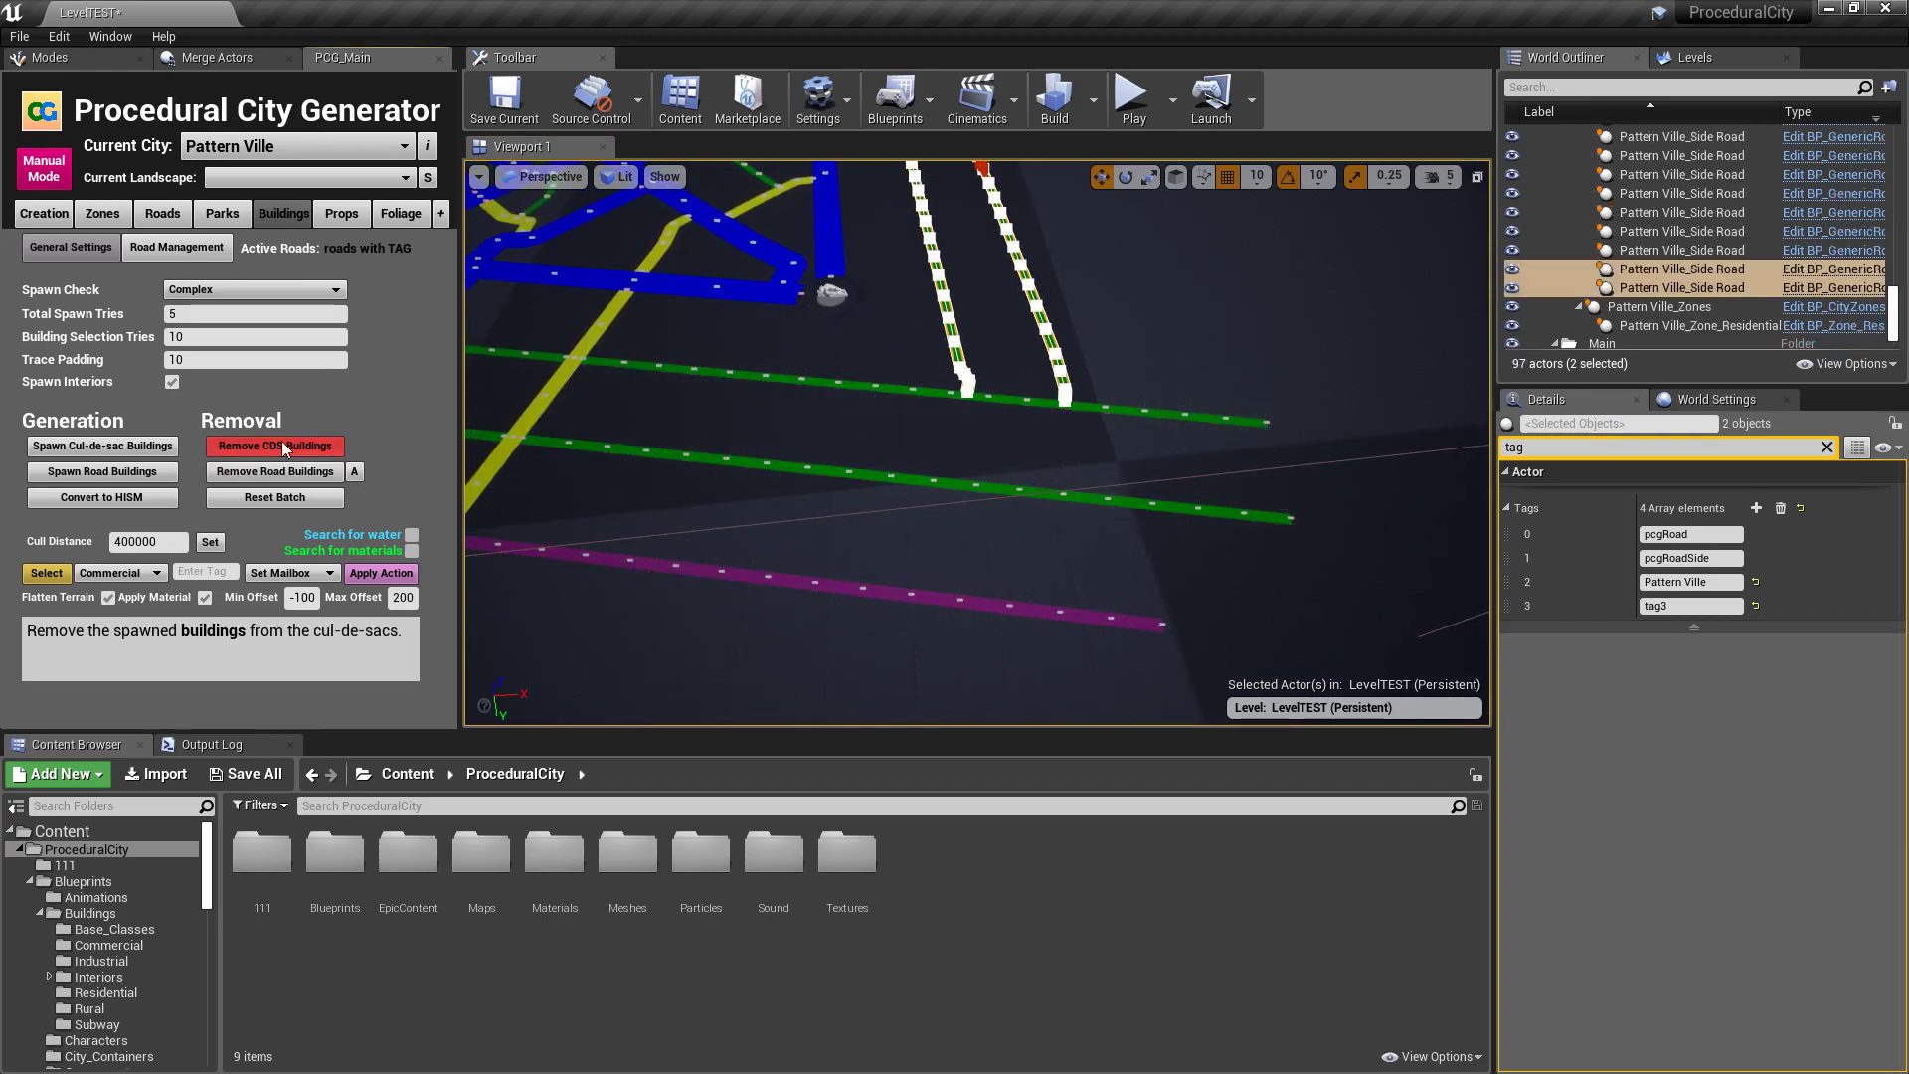
Extend the include tag to "tag1+tag2+tag3" and make the roads with those tags the active roads
click(142, 249)
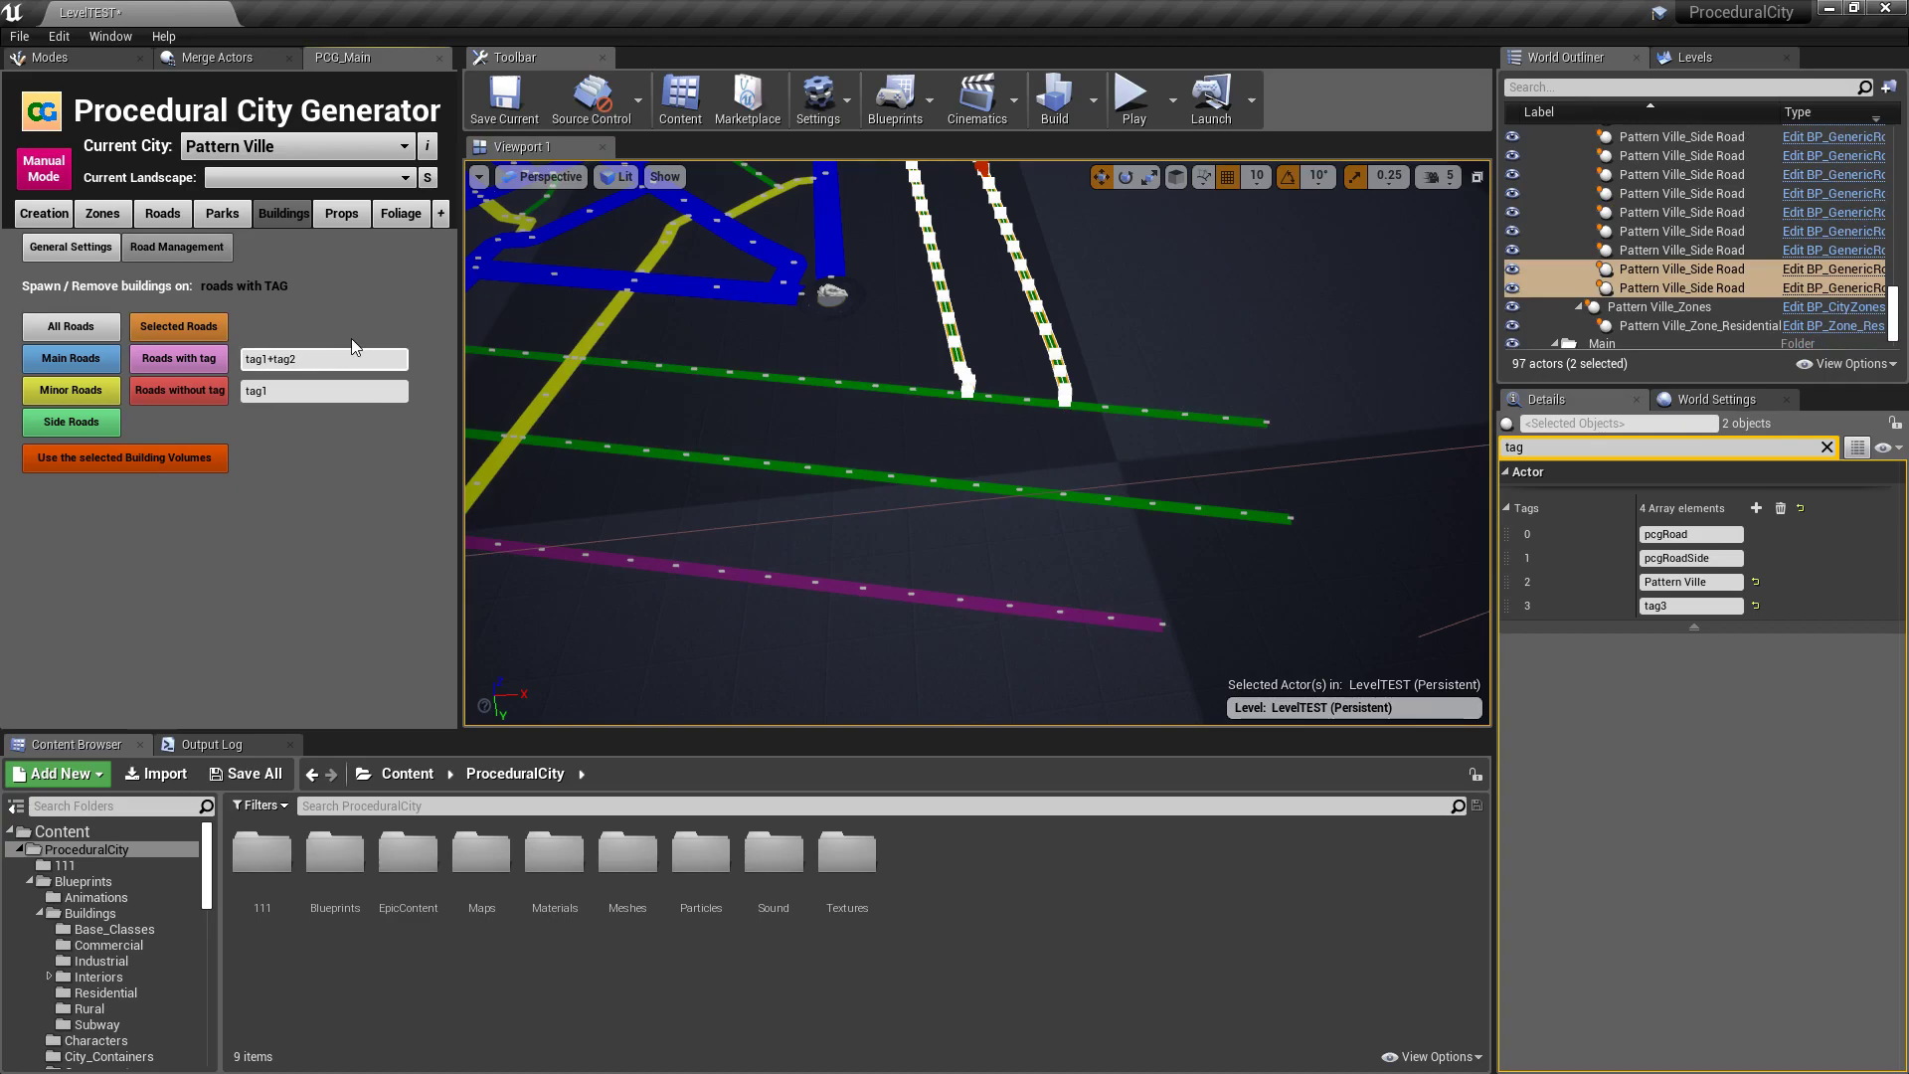
text(+tag3)
click(171, 360)
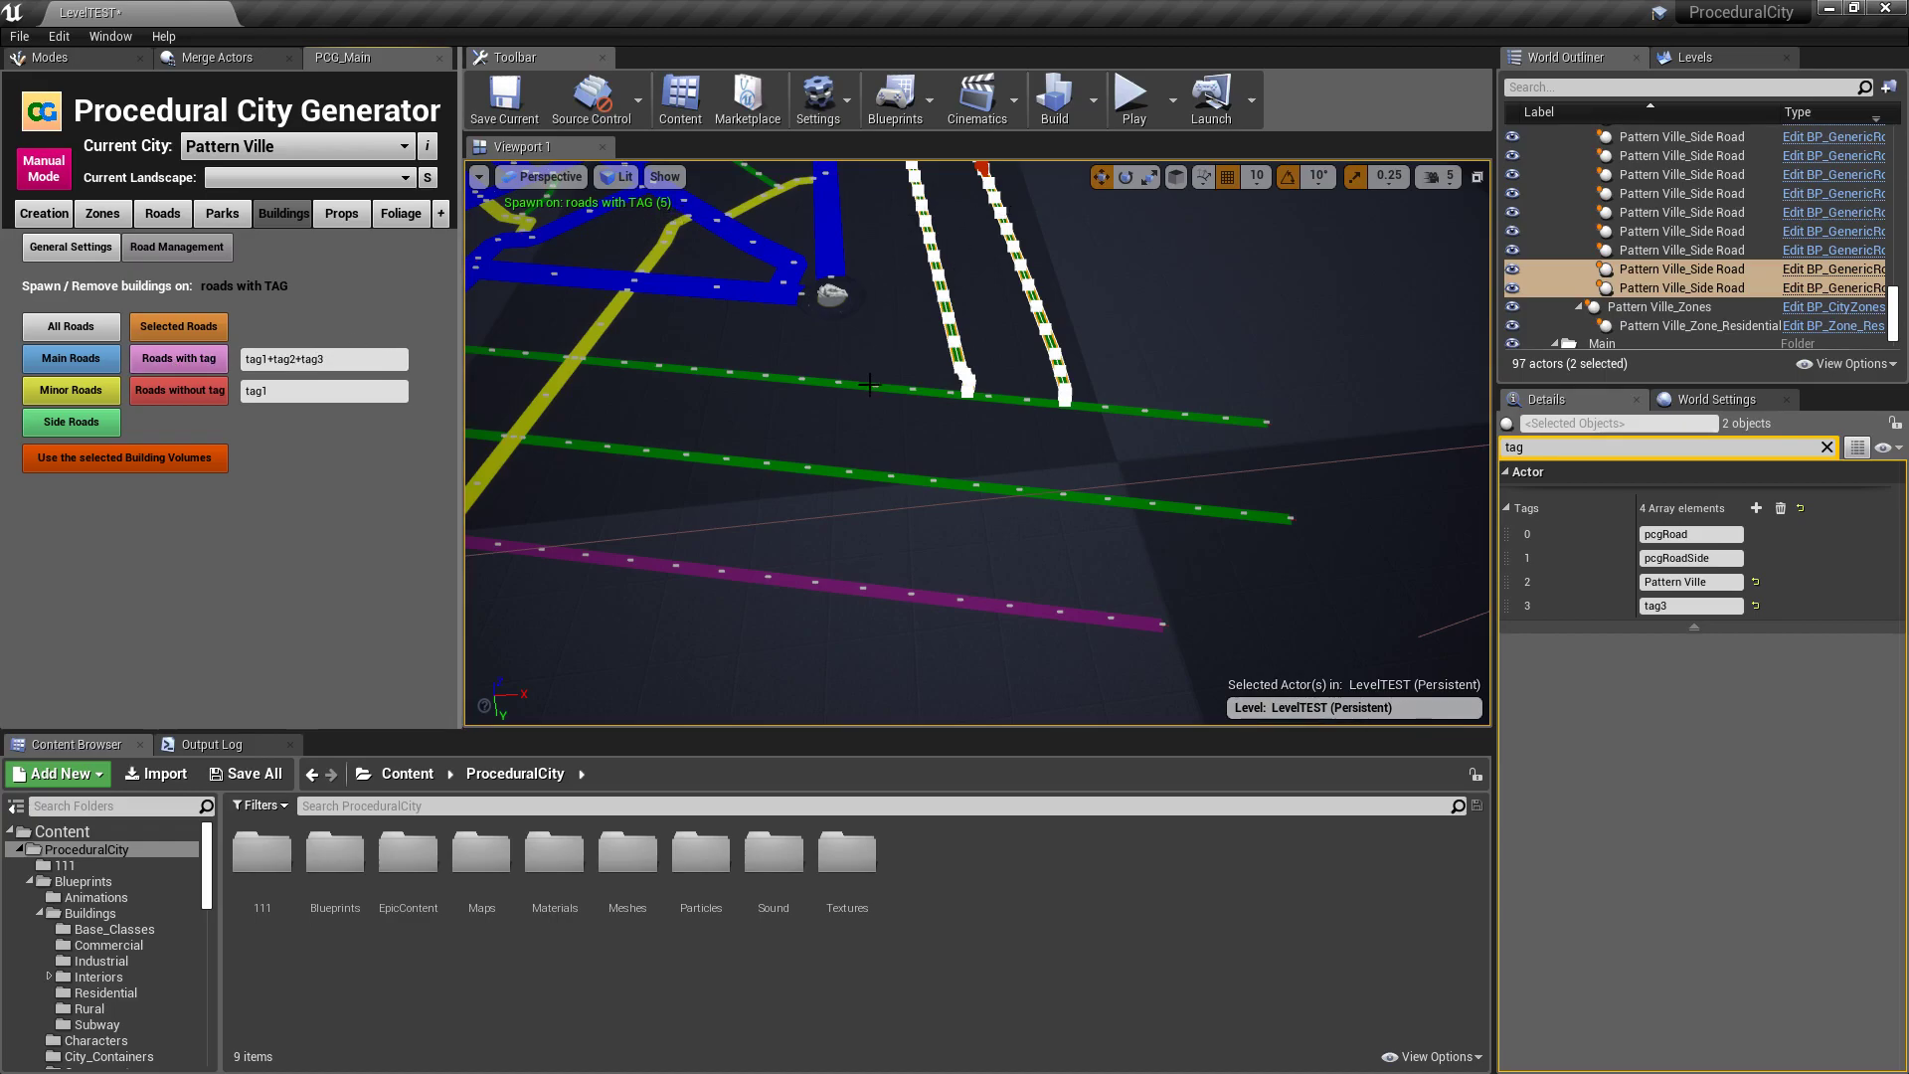
Spawn road buildings along all roads tagged "tag1", "tag2" or "tag3" and view the result
click(87, 248)
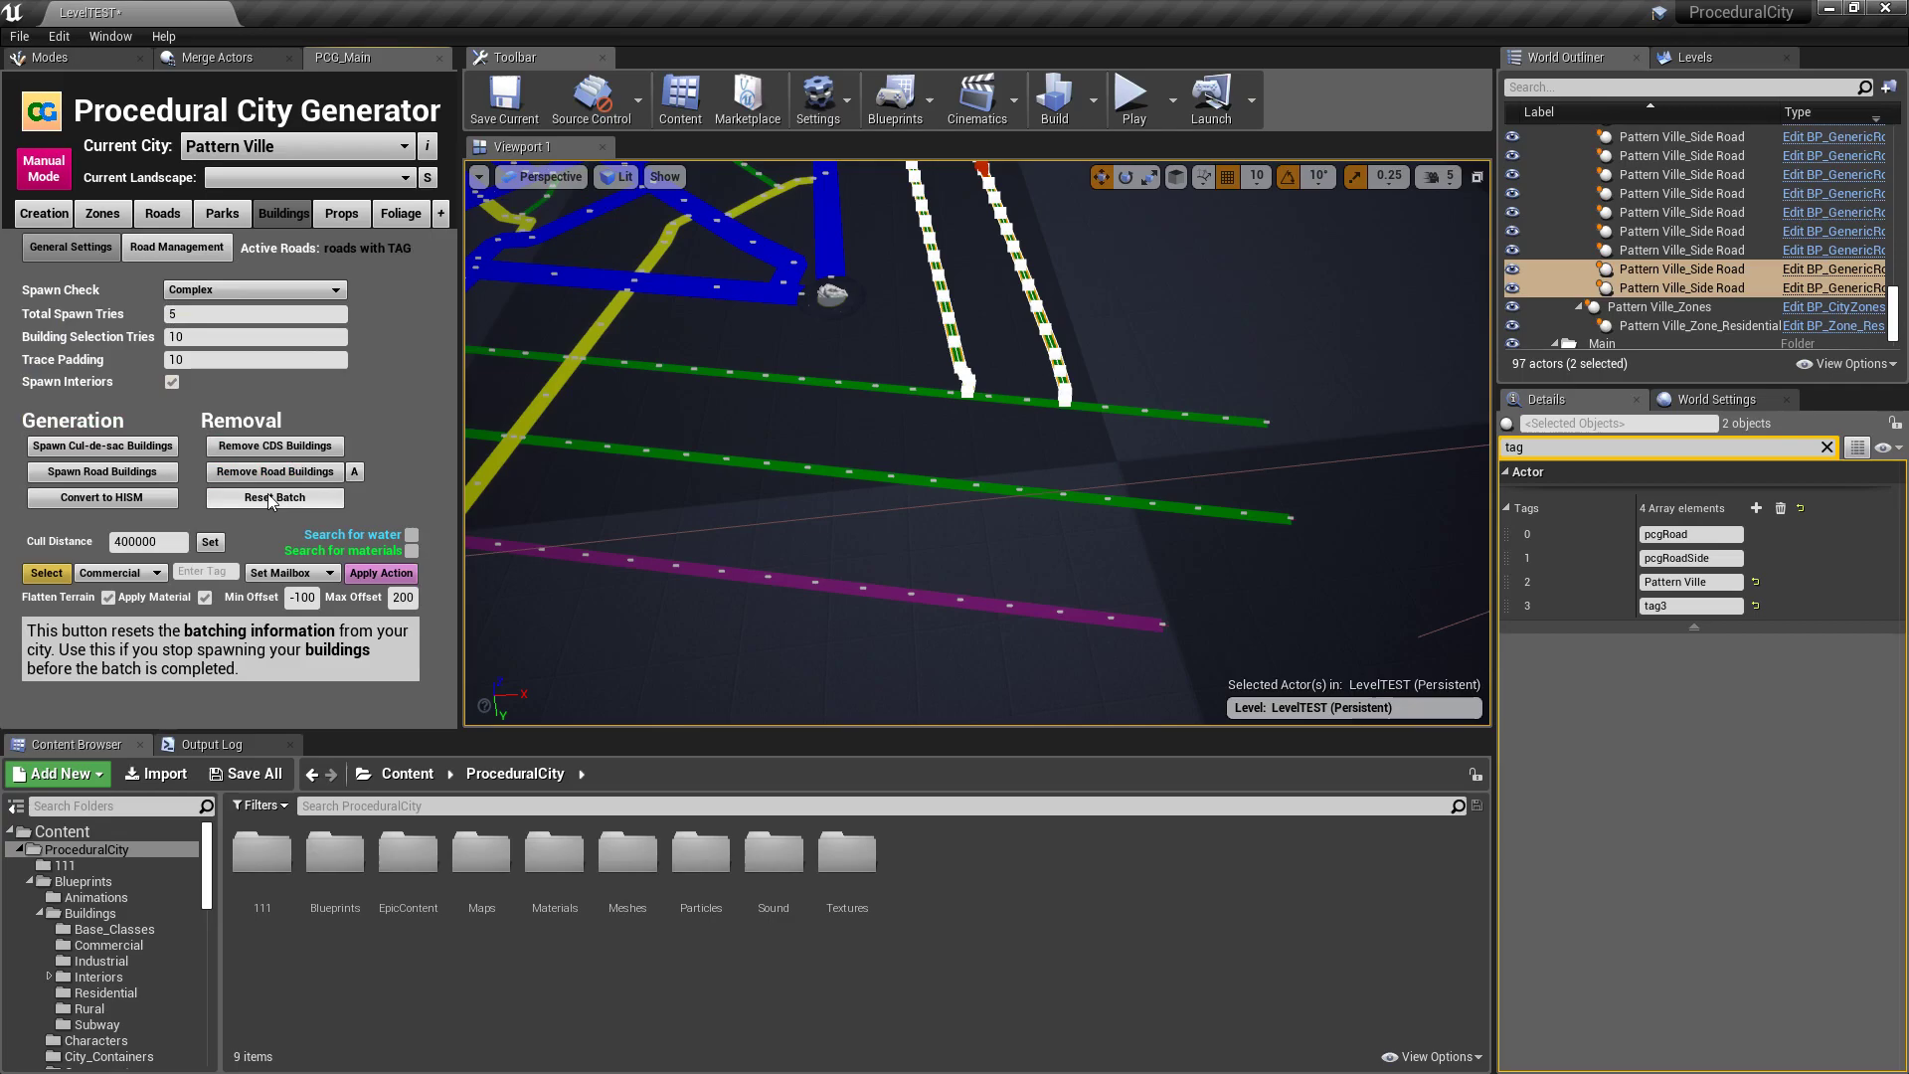
click(139, 473)
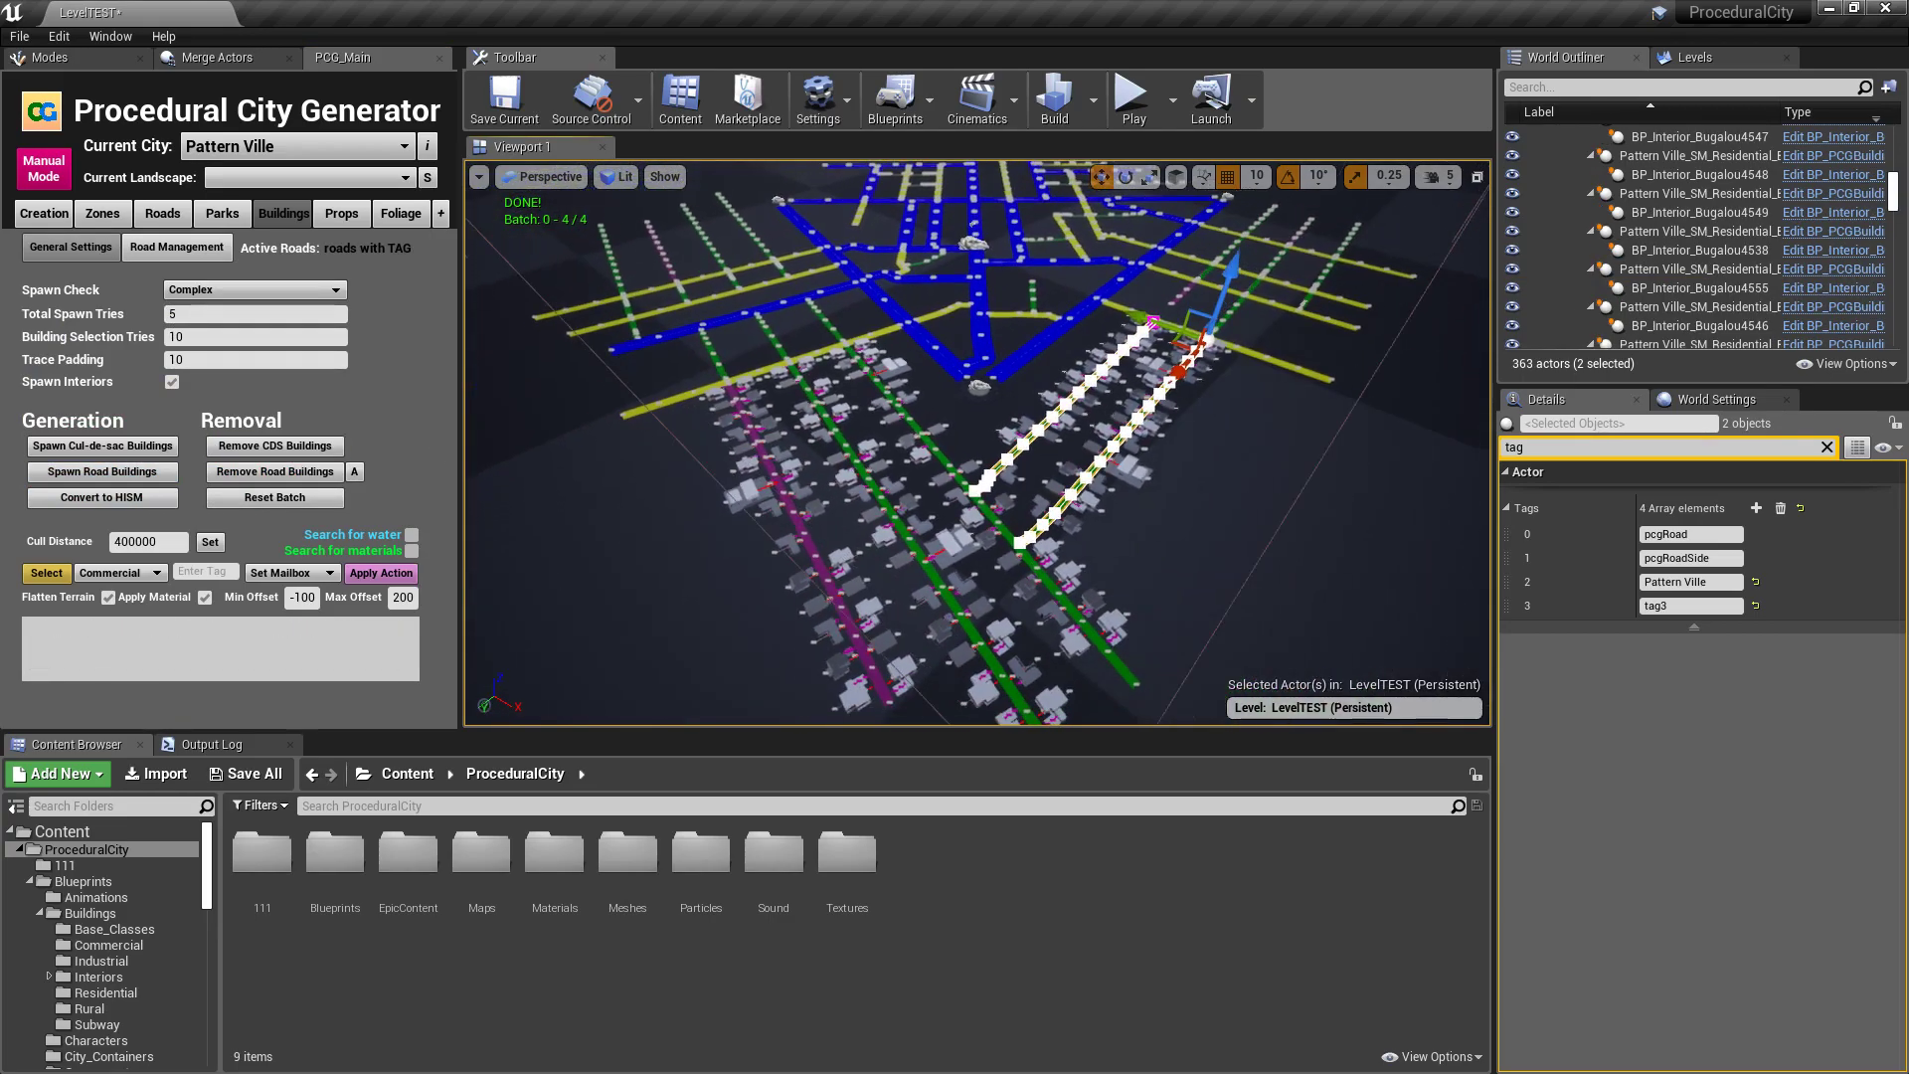
mouse_move(977, 444)
right_down()
mouse_move(756, 438)
mouse_move(977, 443)
right_up()
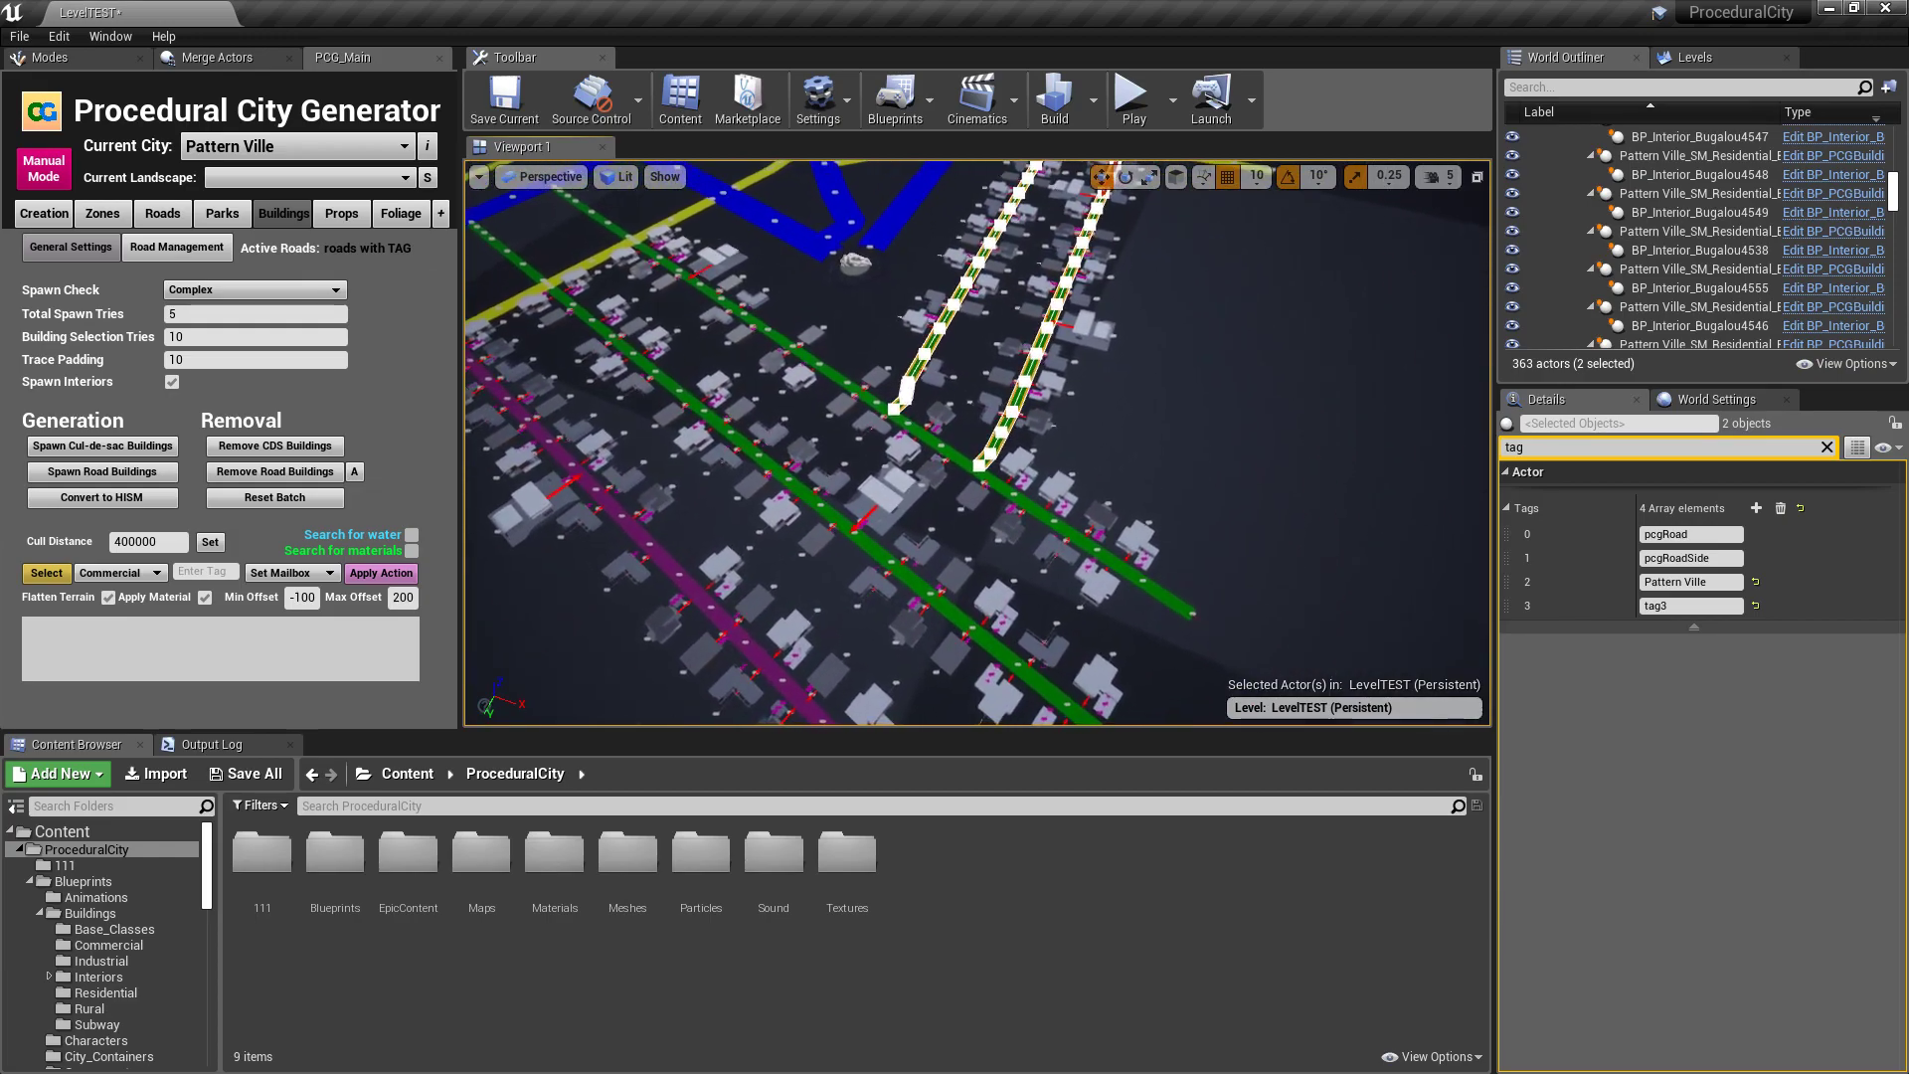
right_drag(831, 396, 830, 396)
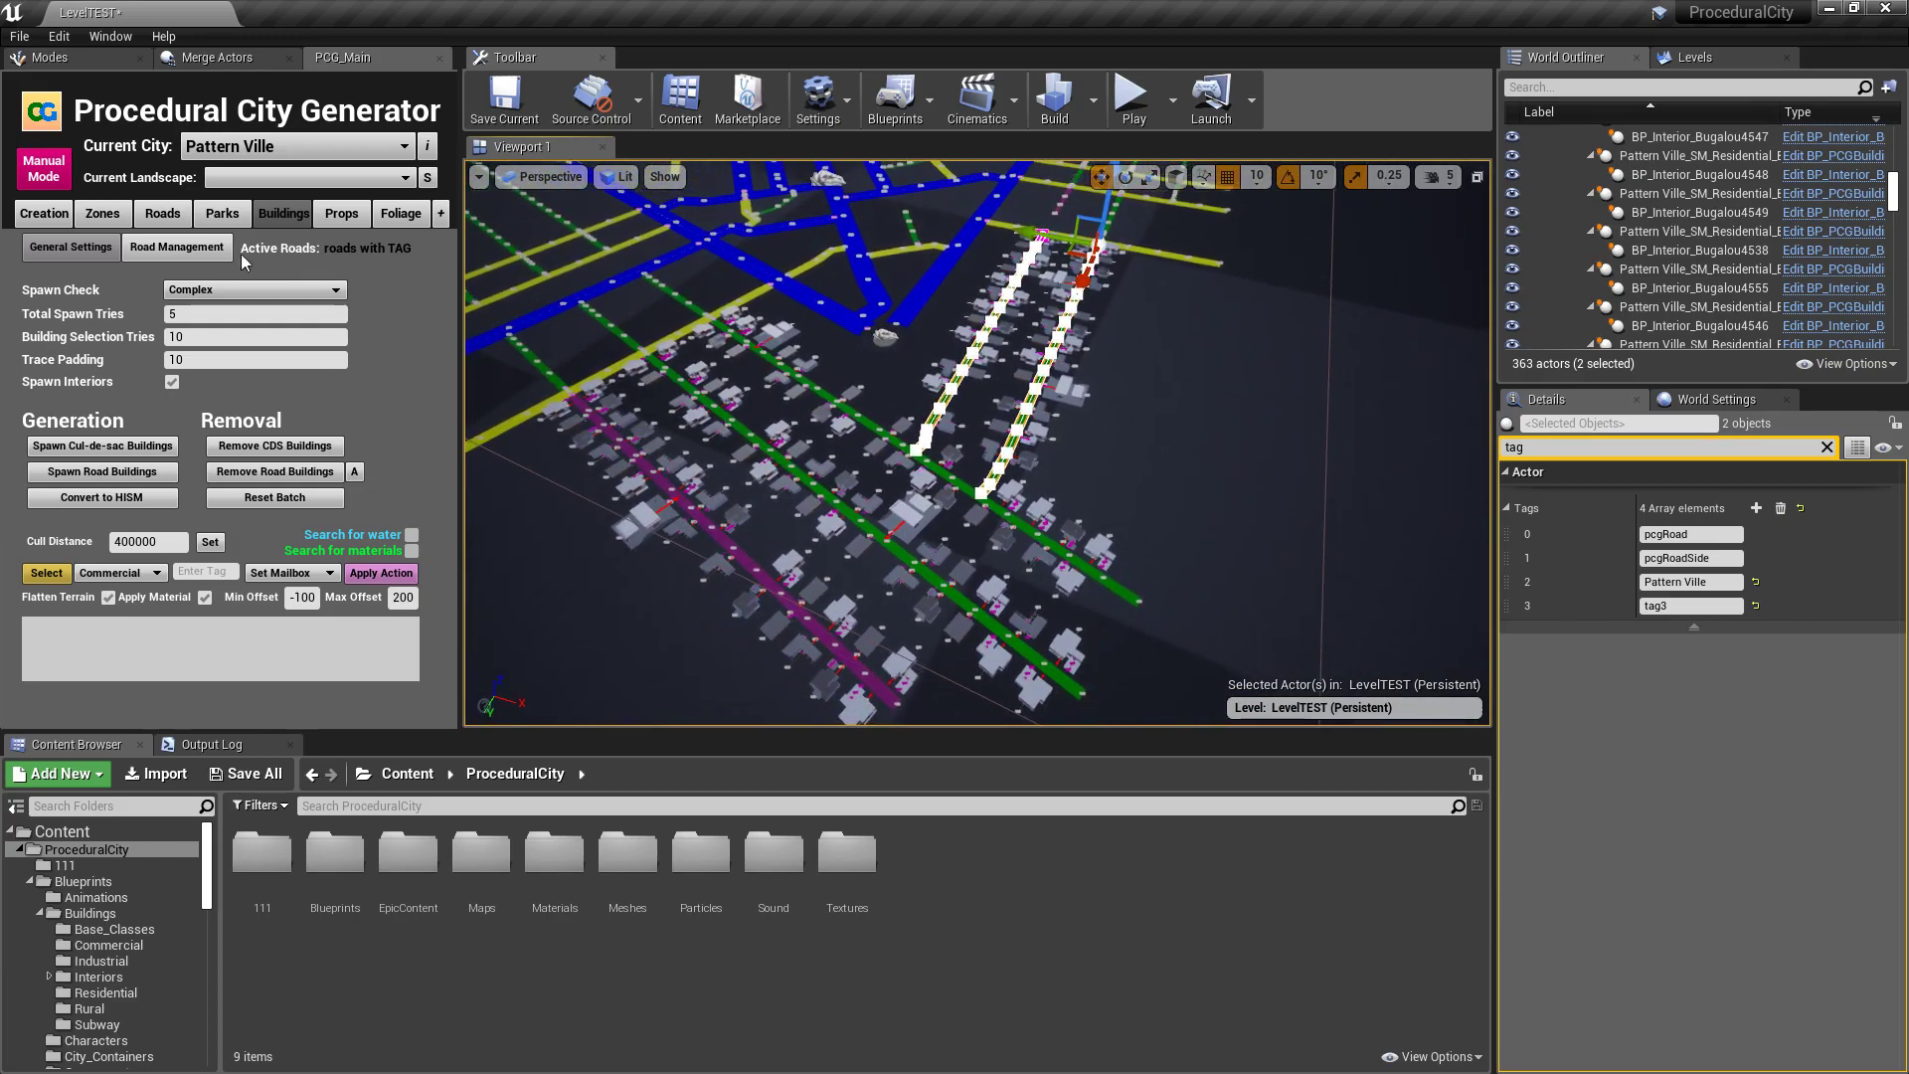
Remove all buildings in the city
click(179, 247)
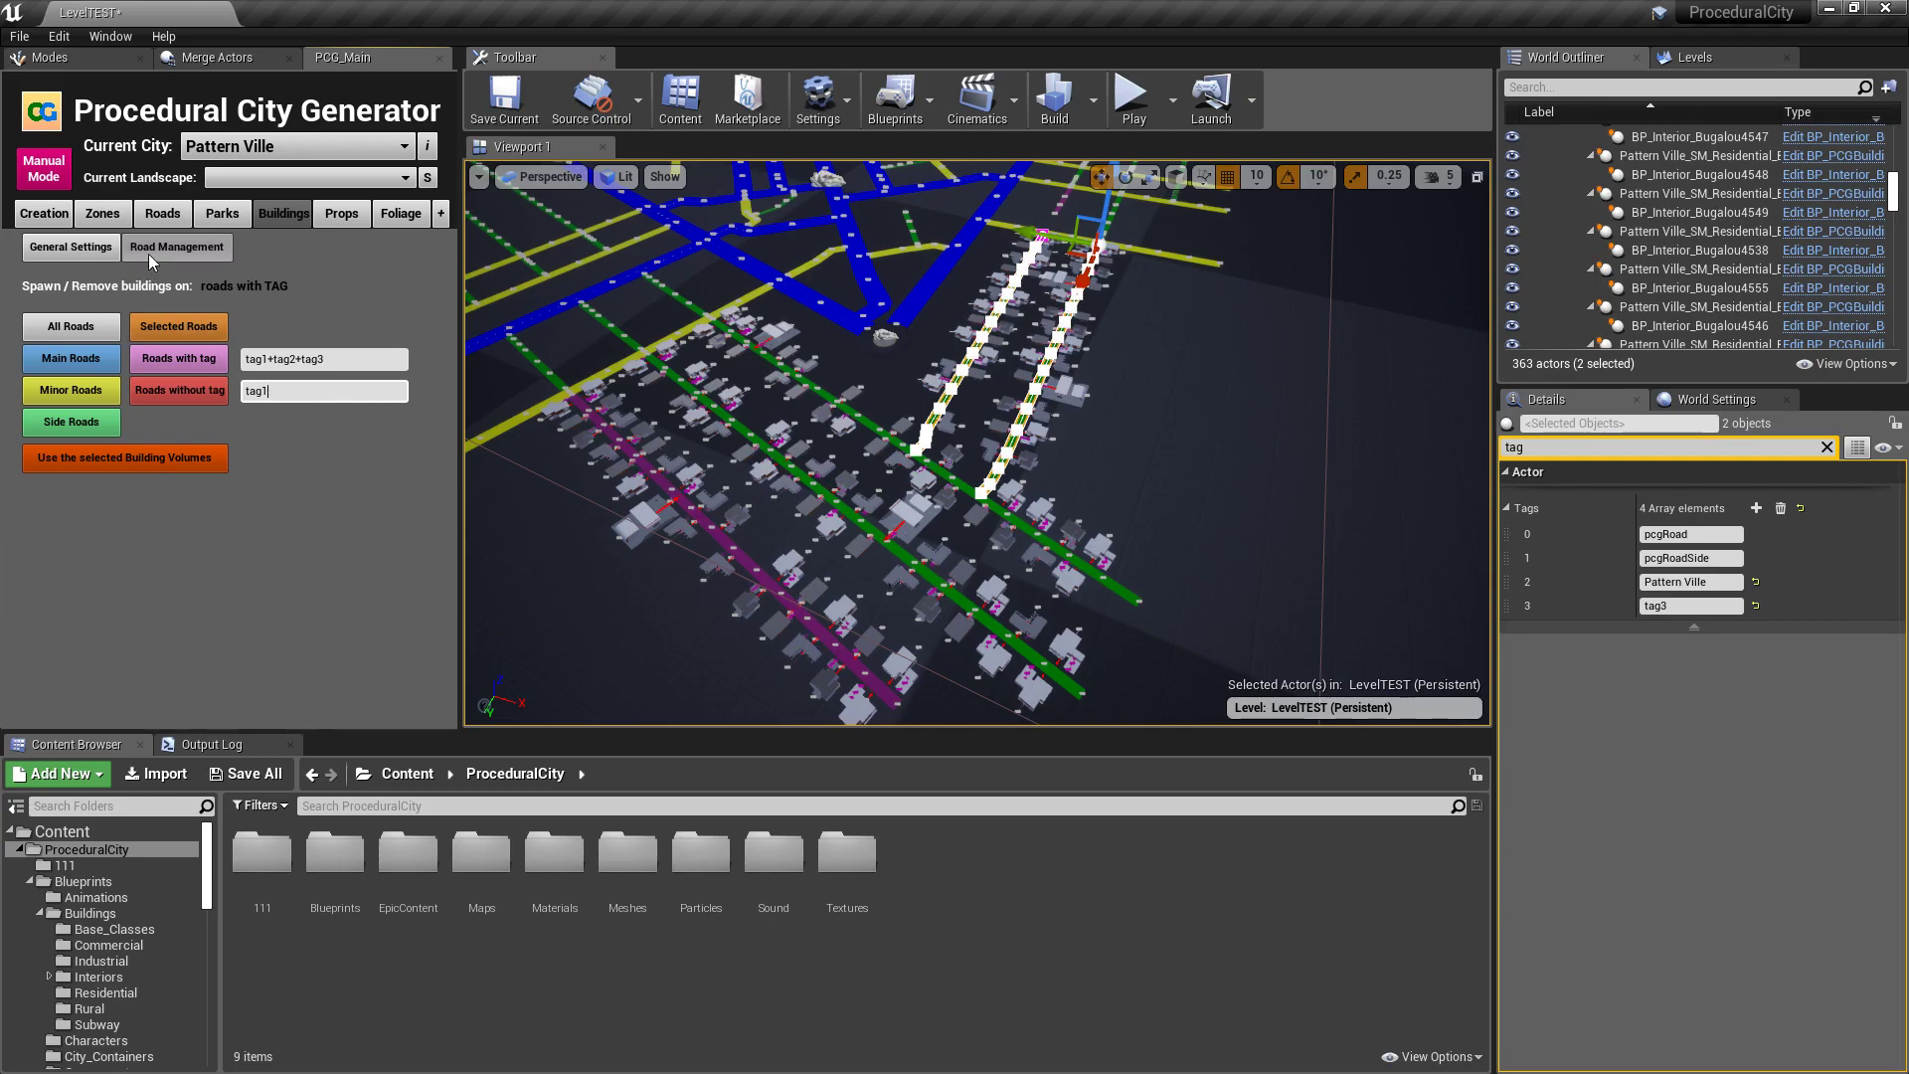
click(111, 247)
click(360, 473)
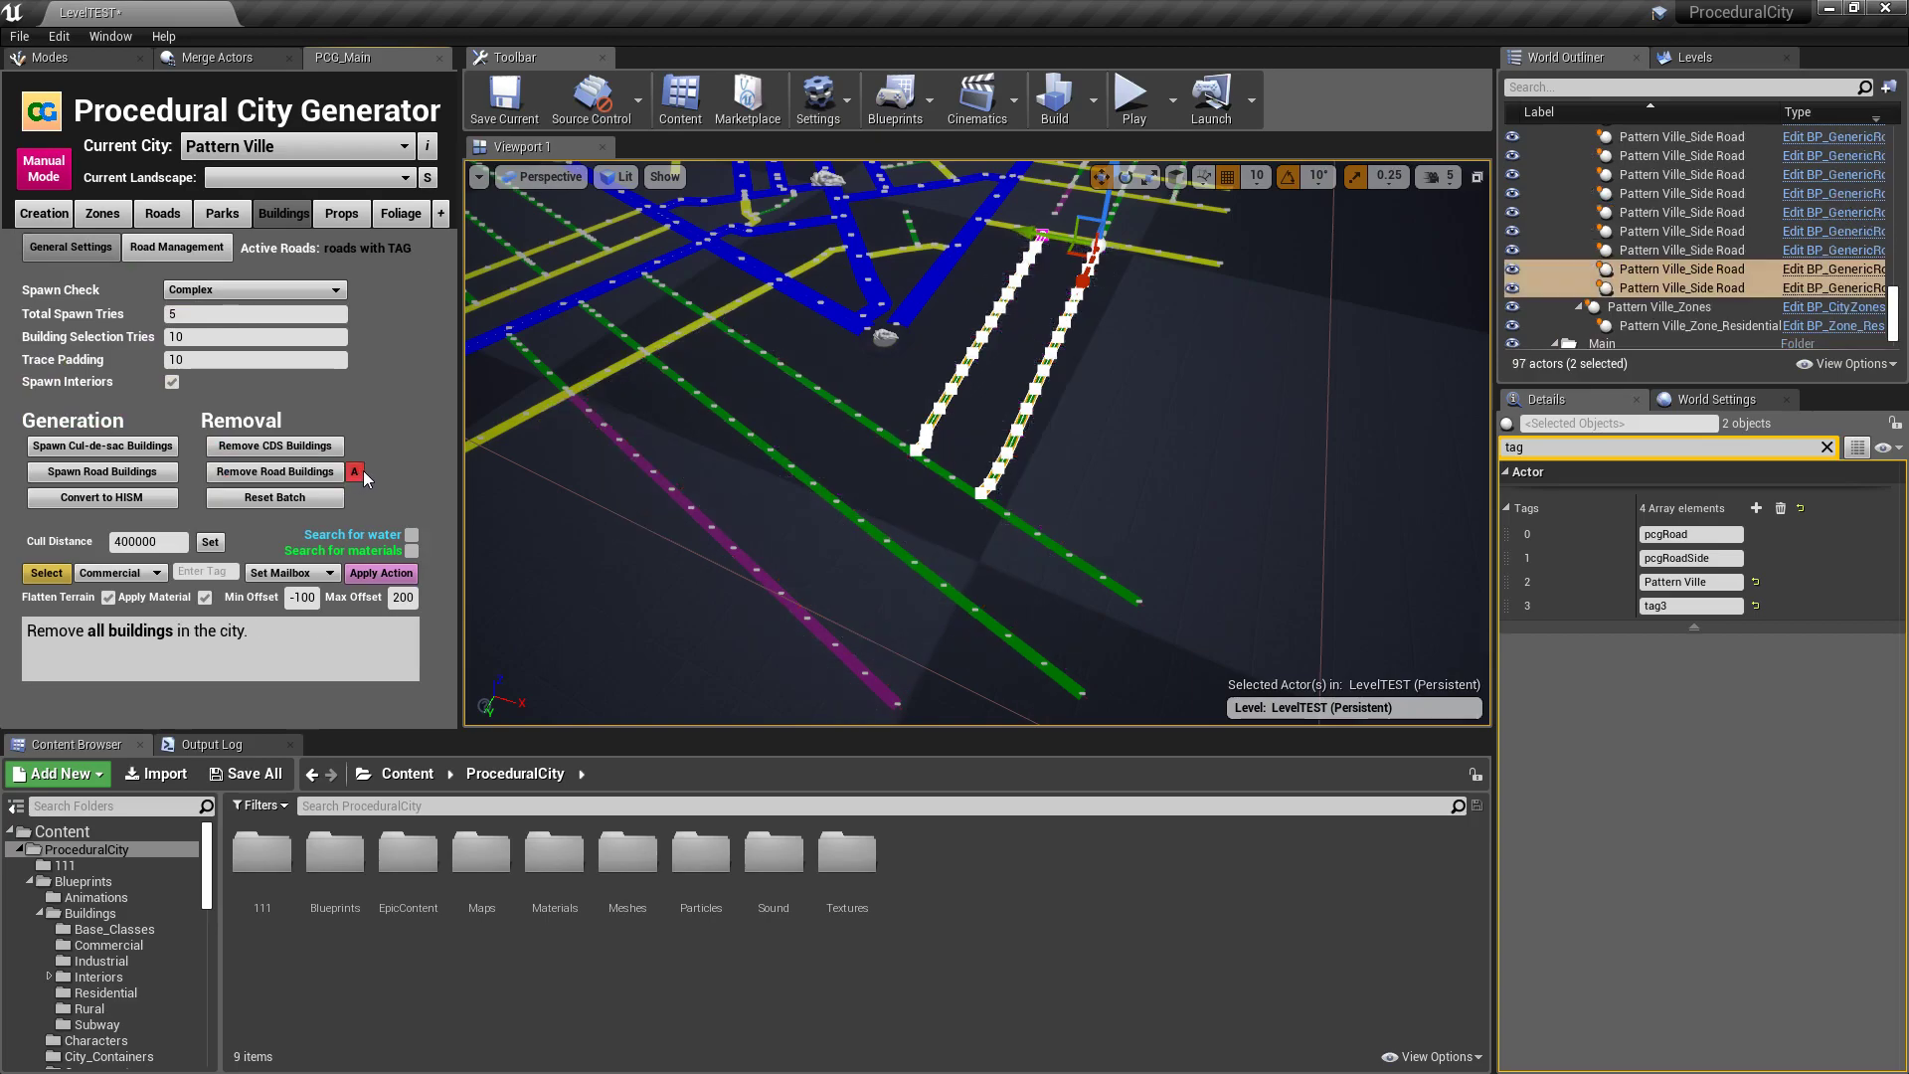
Place a BP_BuildingSpawnVolume from the 111 folder into the level over the pink and green side roads
click(179, 247)
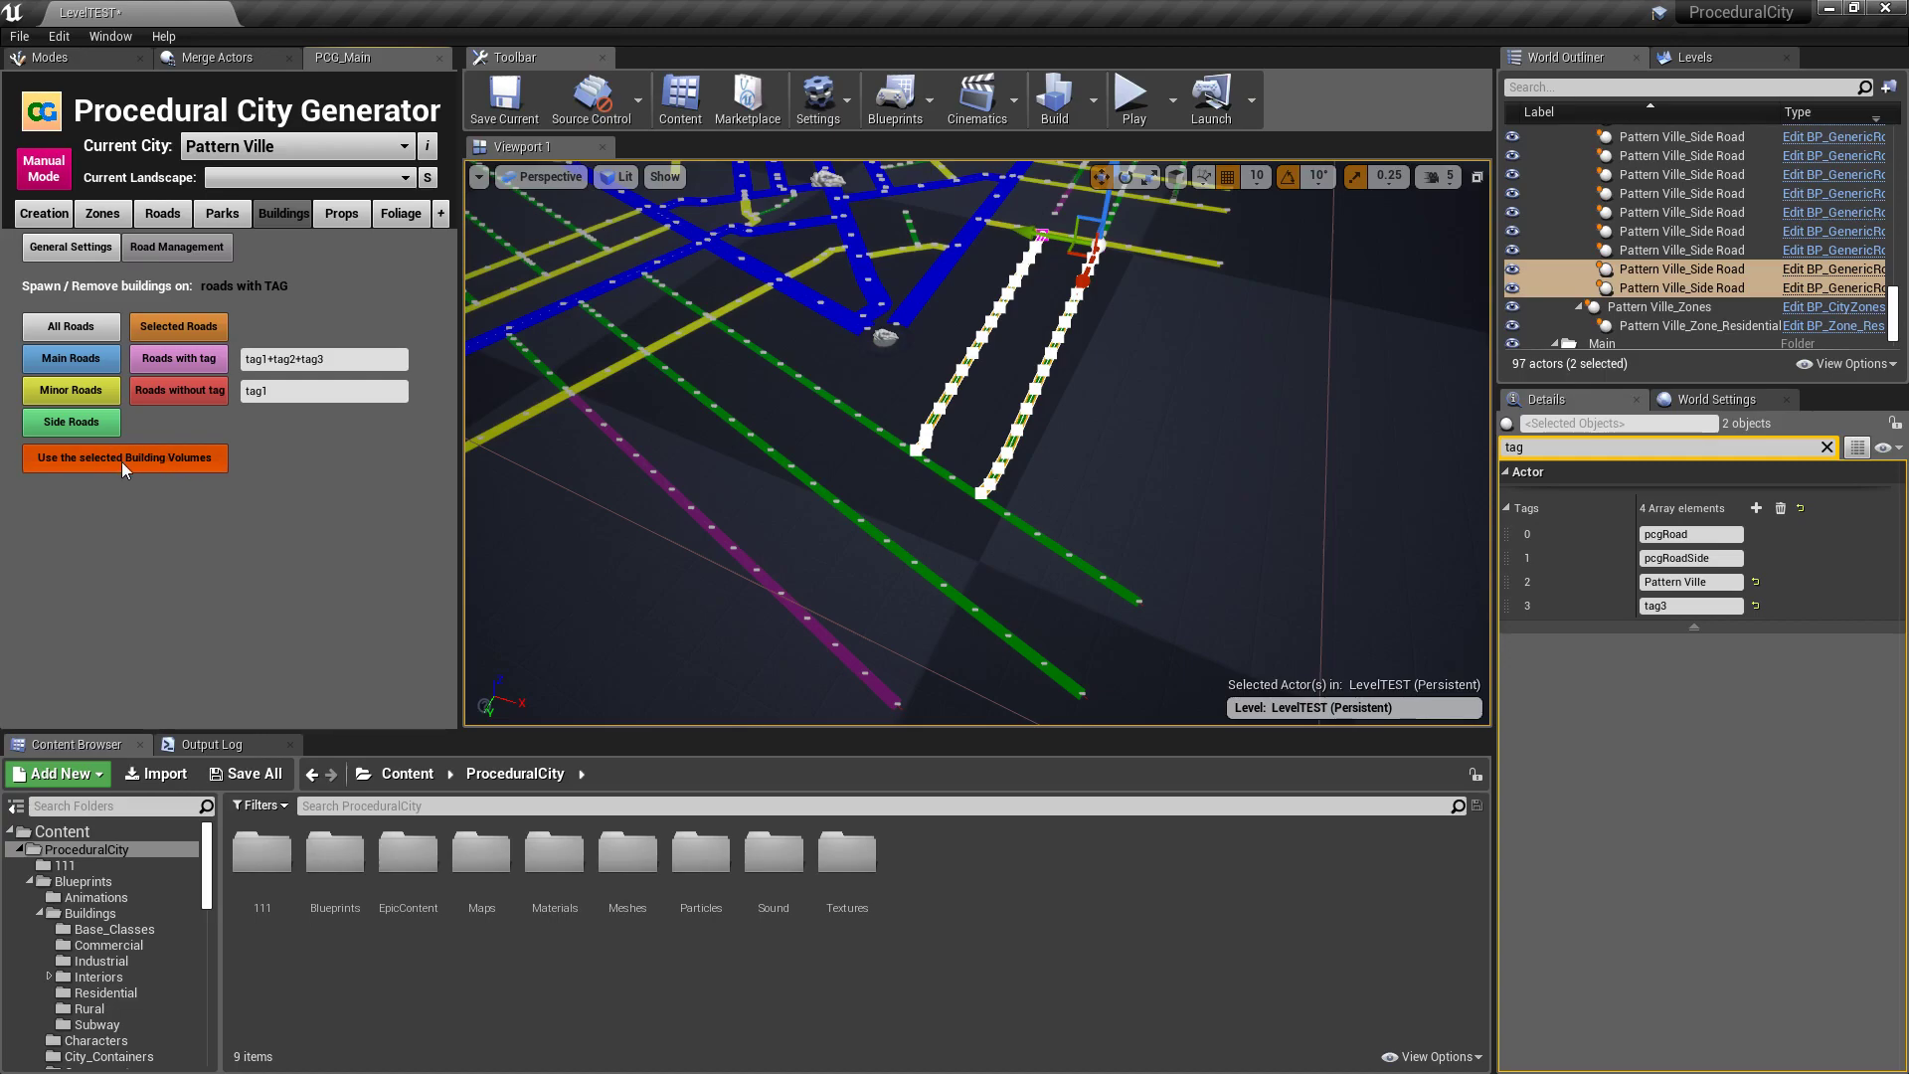
double_click(255, 861)
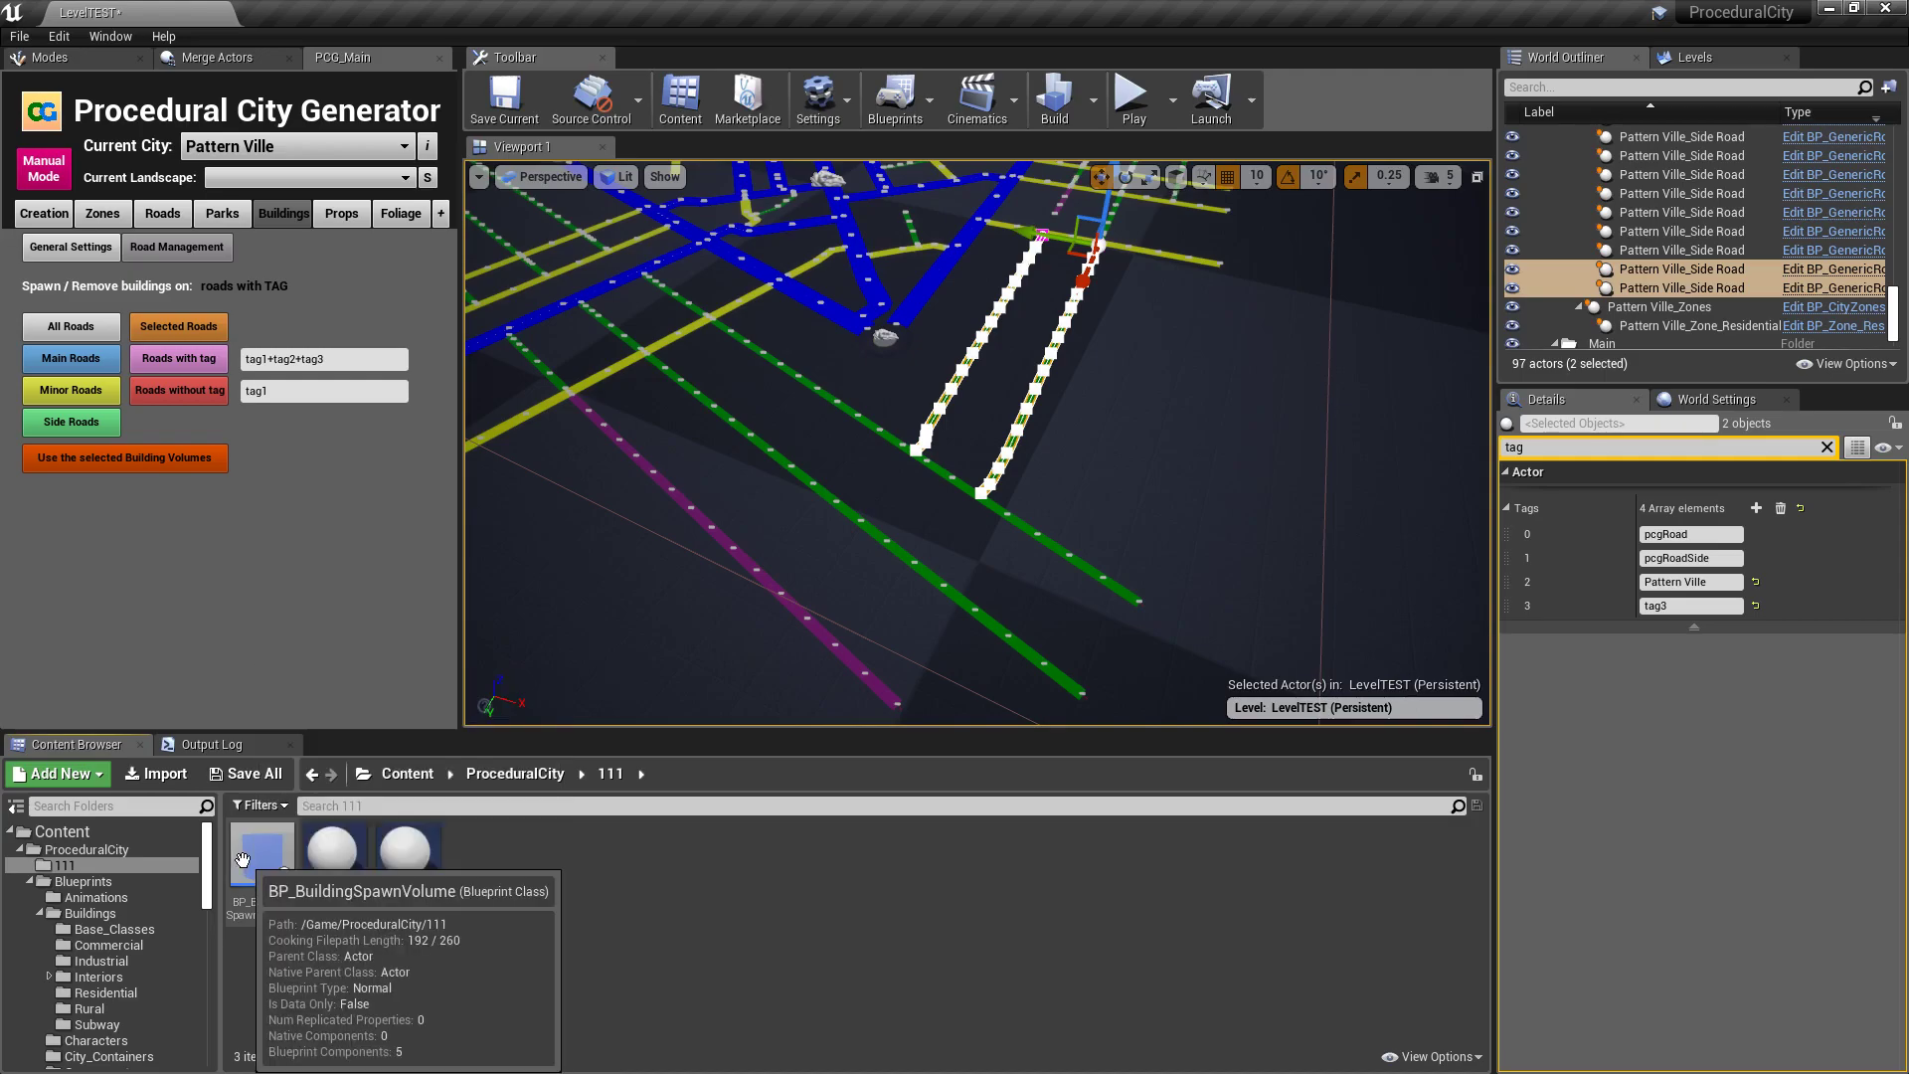
key(s)
right_drag(636, 596, 632, 620)
drag(261, 853, 736, 542)
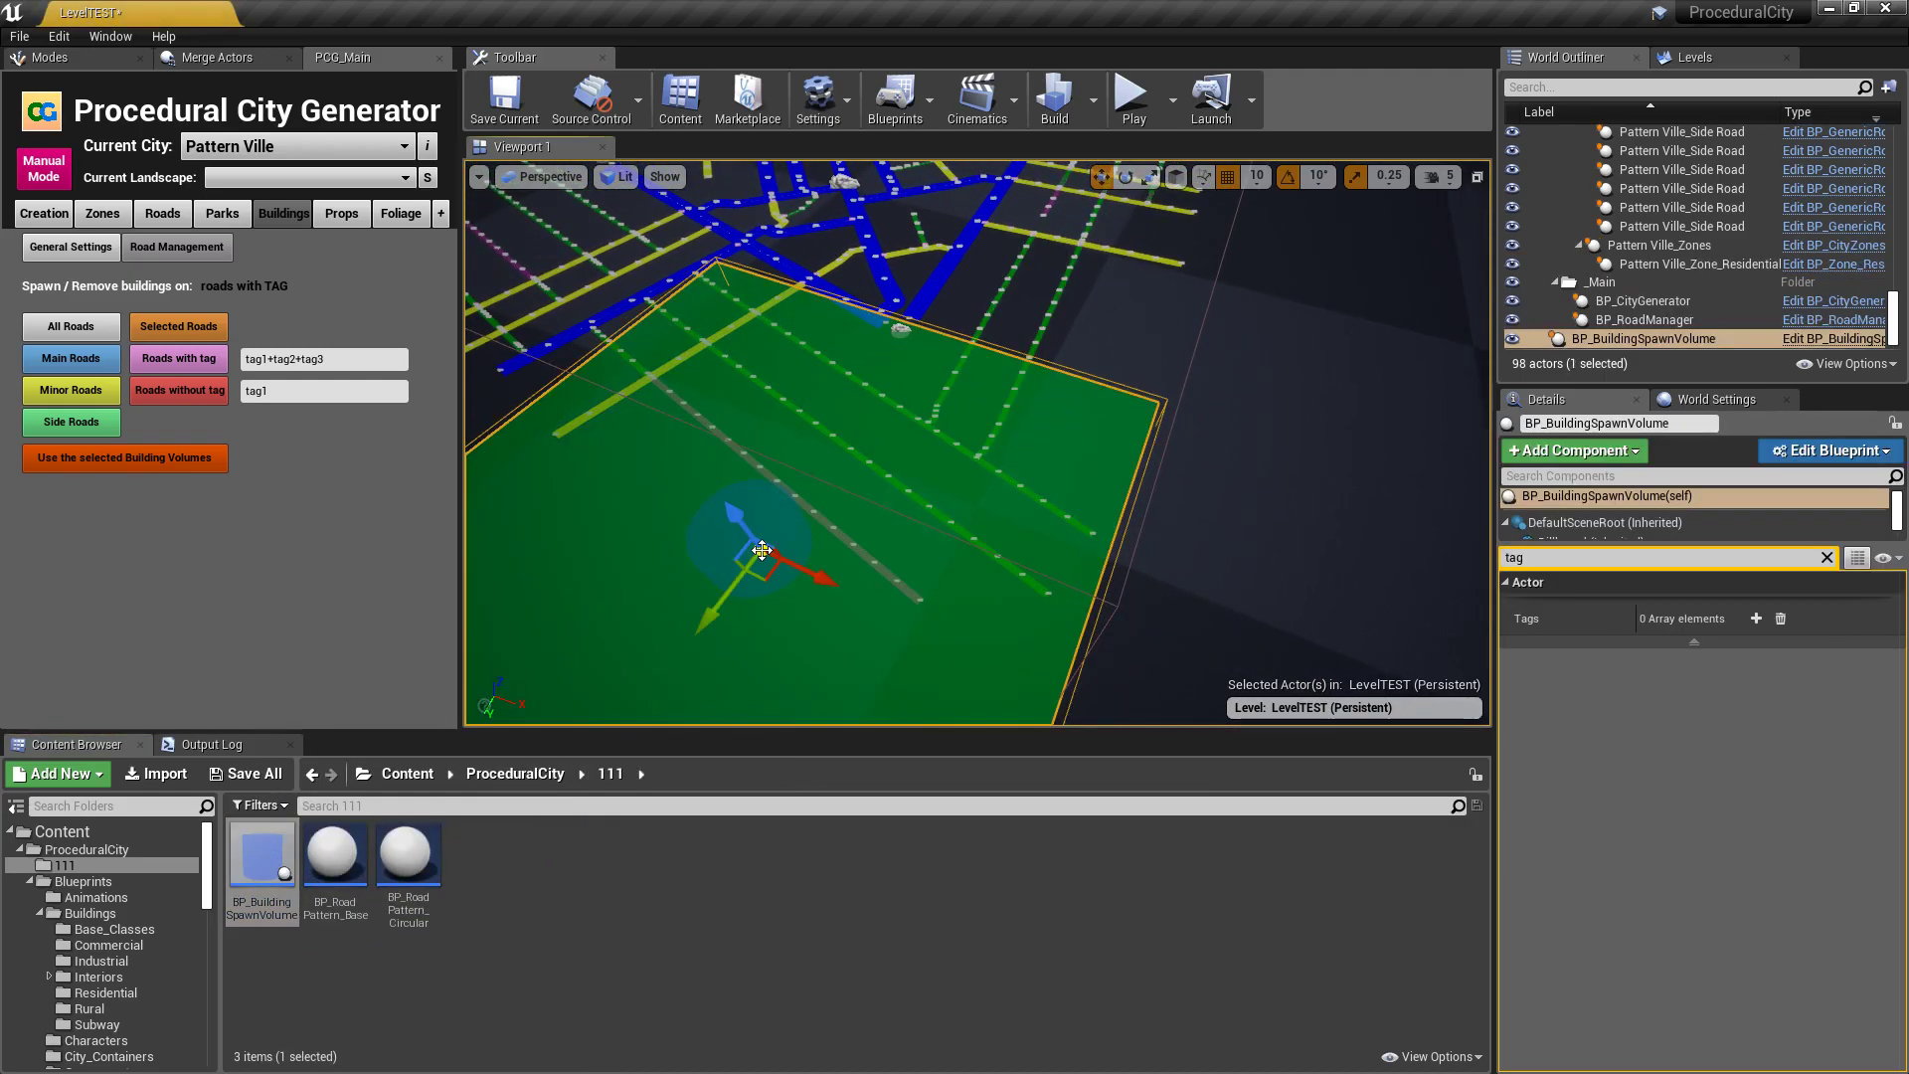
key(f)
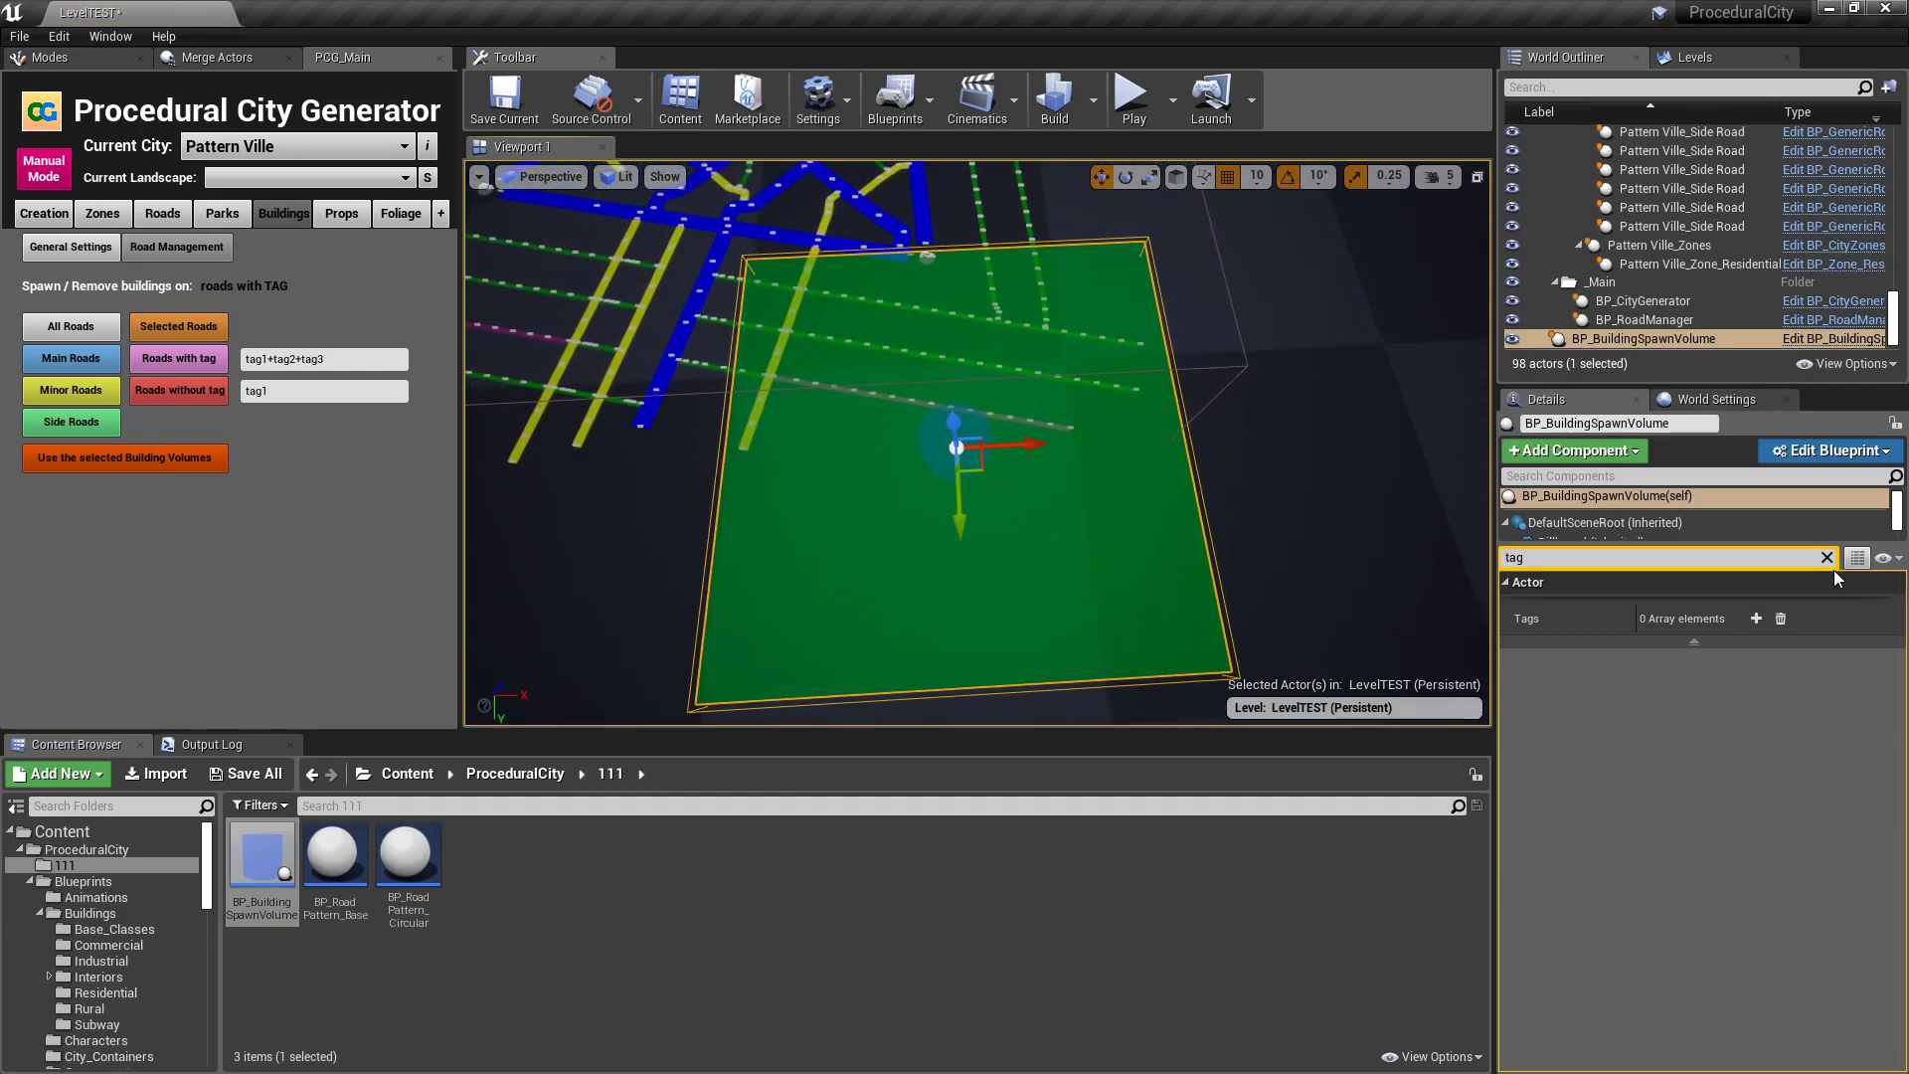
Shrink the spawn volume's rectangle scale to about 355 in X and about 252 in Y
click(1826, 558)
drag(1676, 704, 1562, 704)
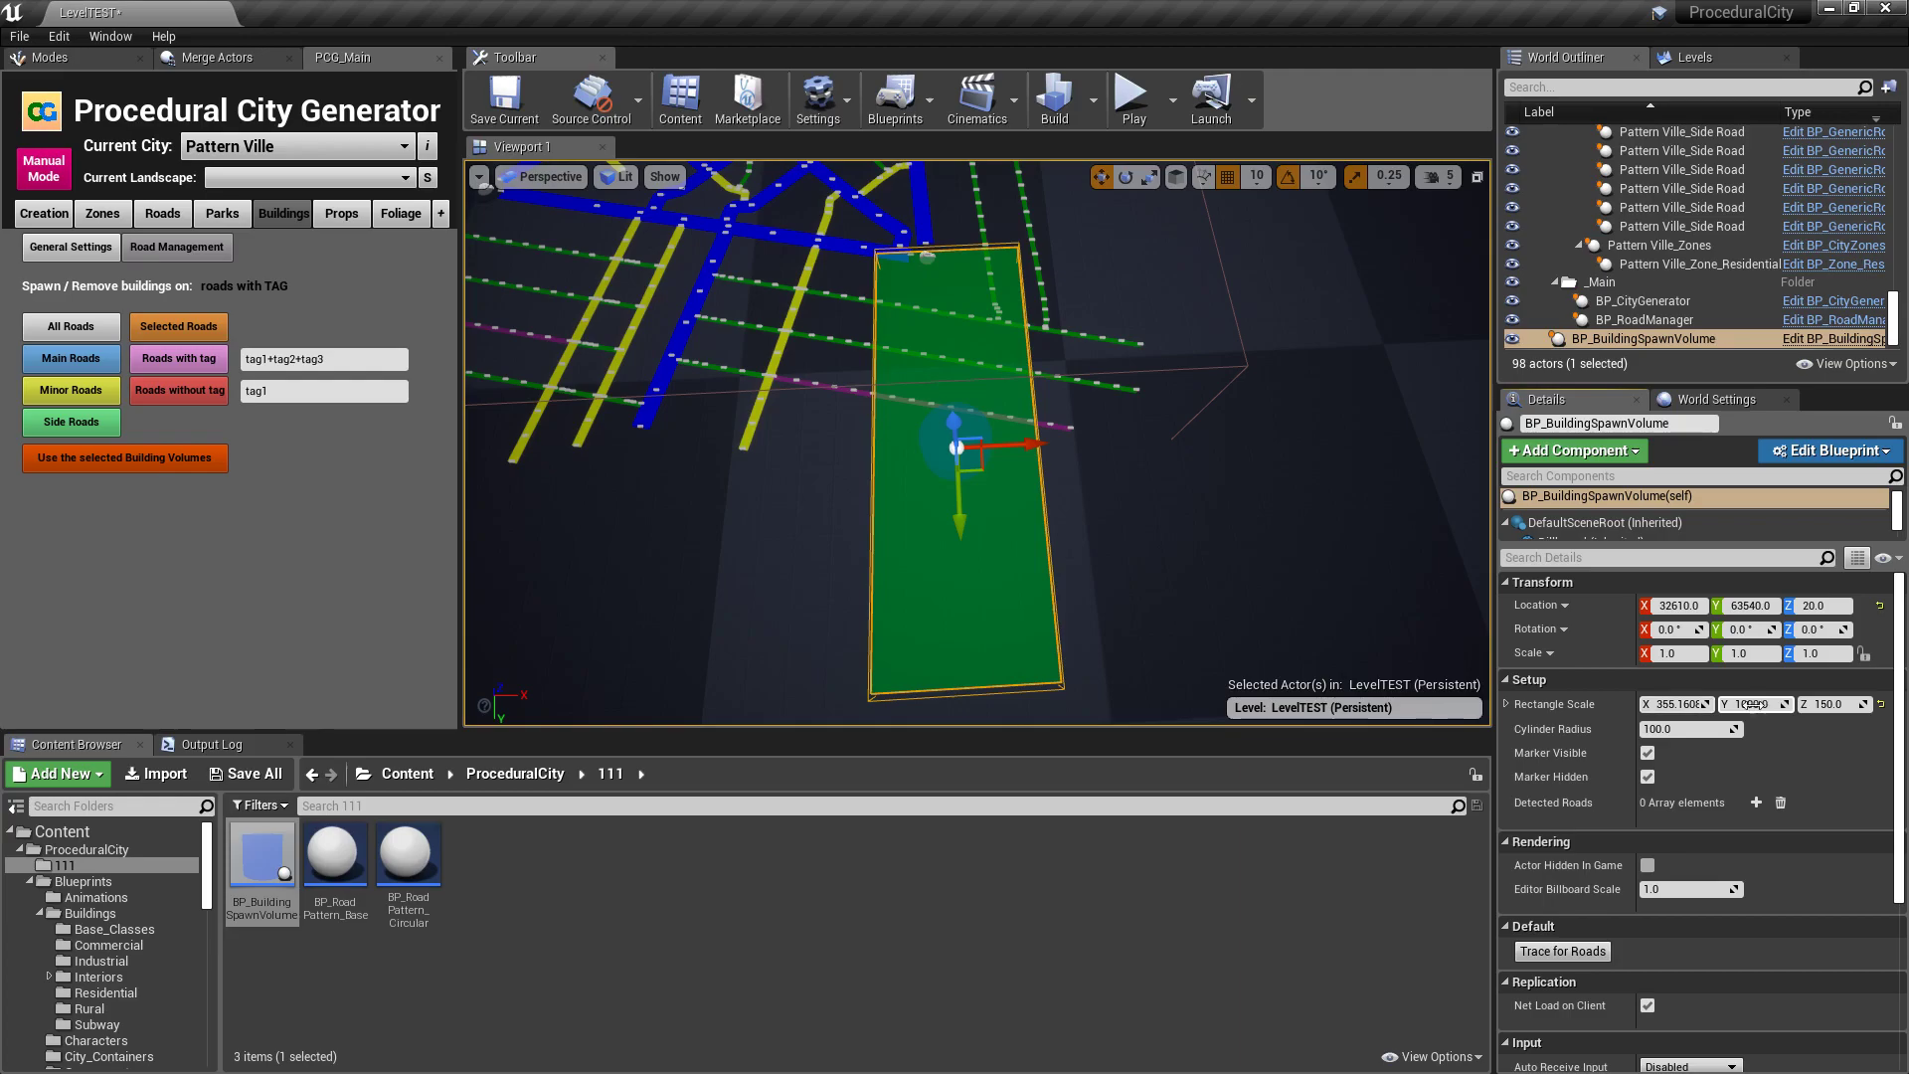
drag(1754, 704, 1624, 704)
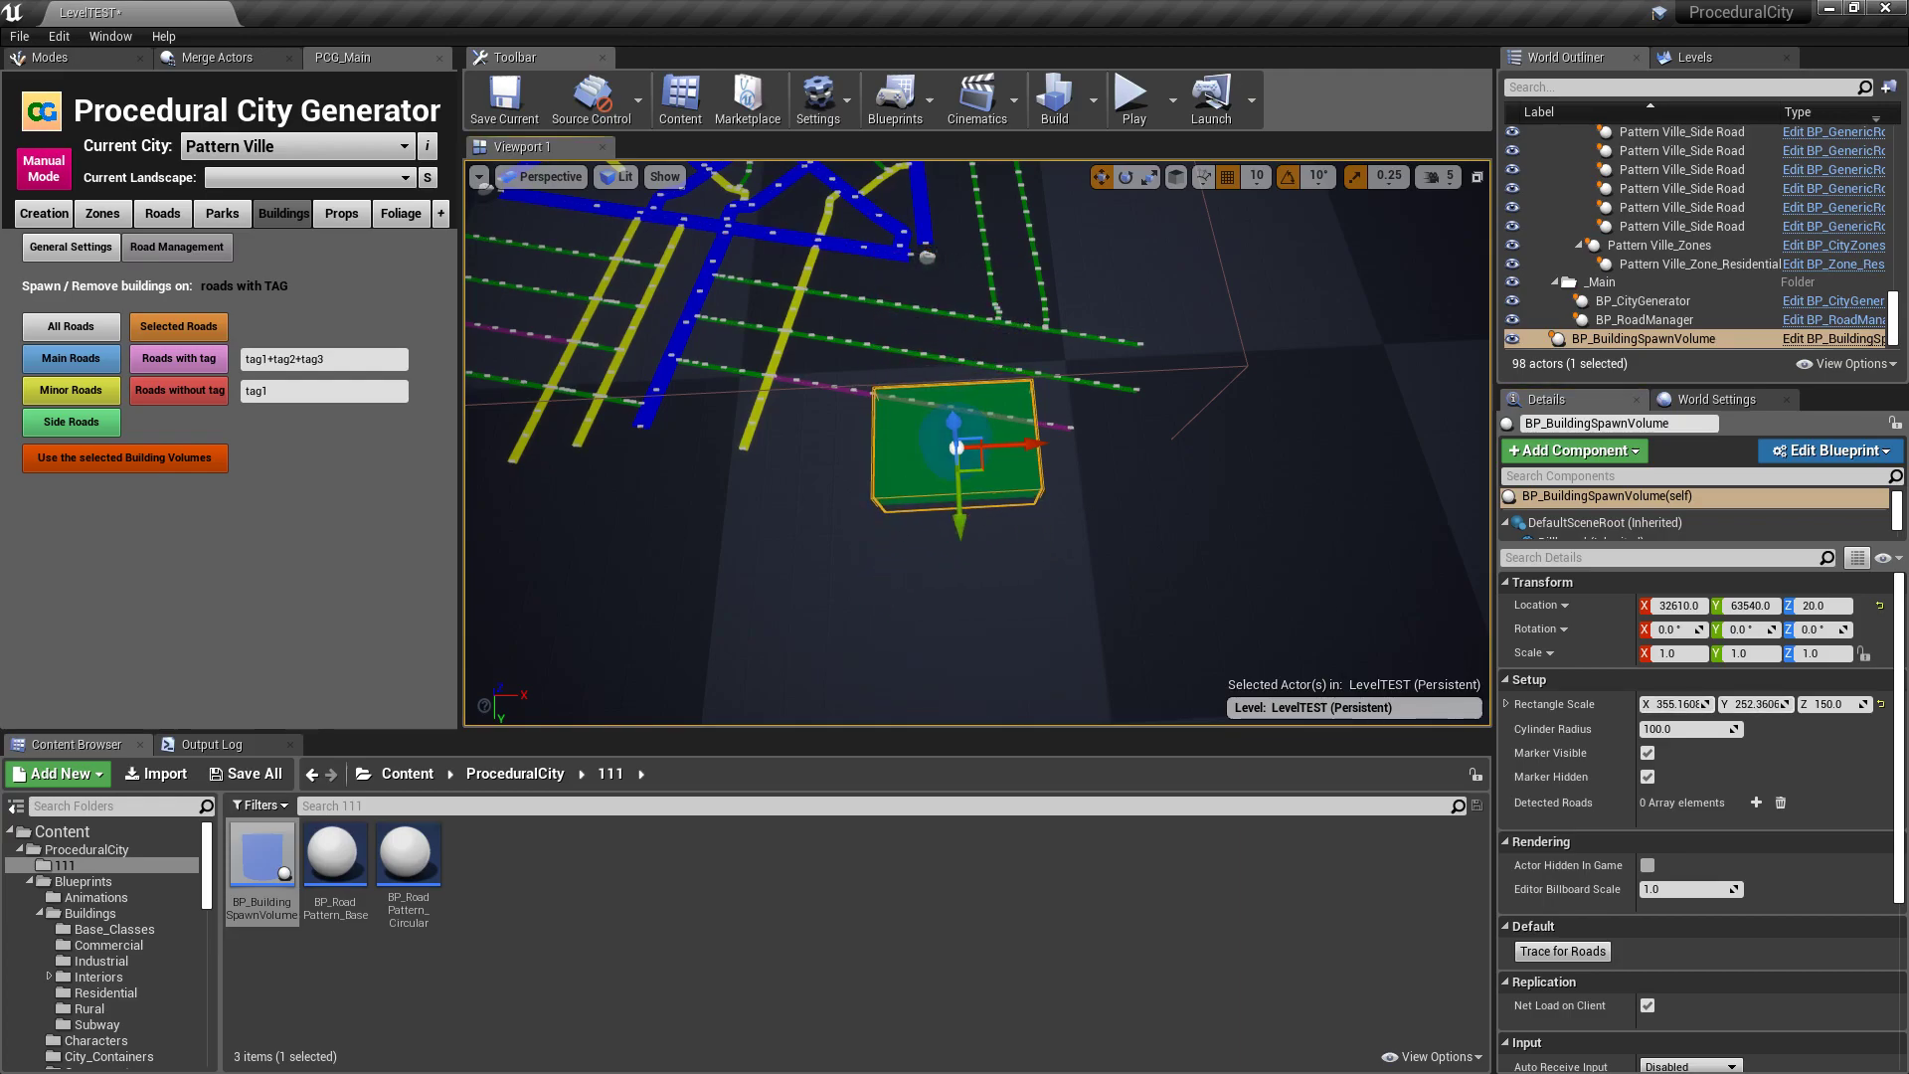
Shift the spawn volume onto the pink side road and set its Z rotation to 14° to align with the road
right_drag(1143, 477, 1382, 488)
right_drag(1078, 498, 1194, 527)
drag(1071, 411, 1057, 410)
key(e)
drag(1051, 517, 1034, 532)
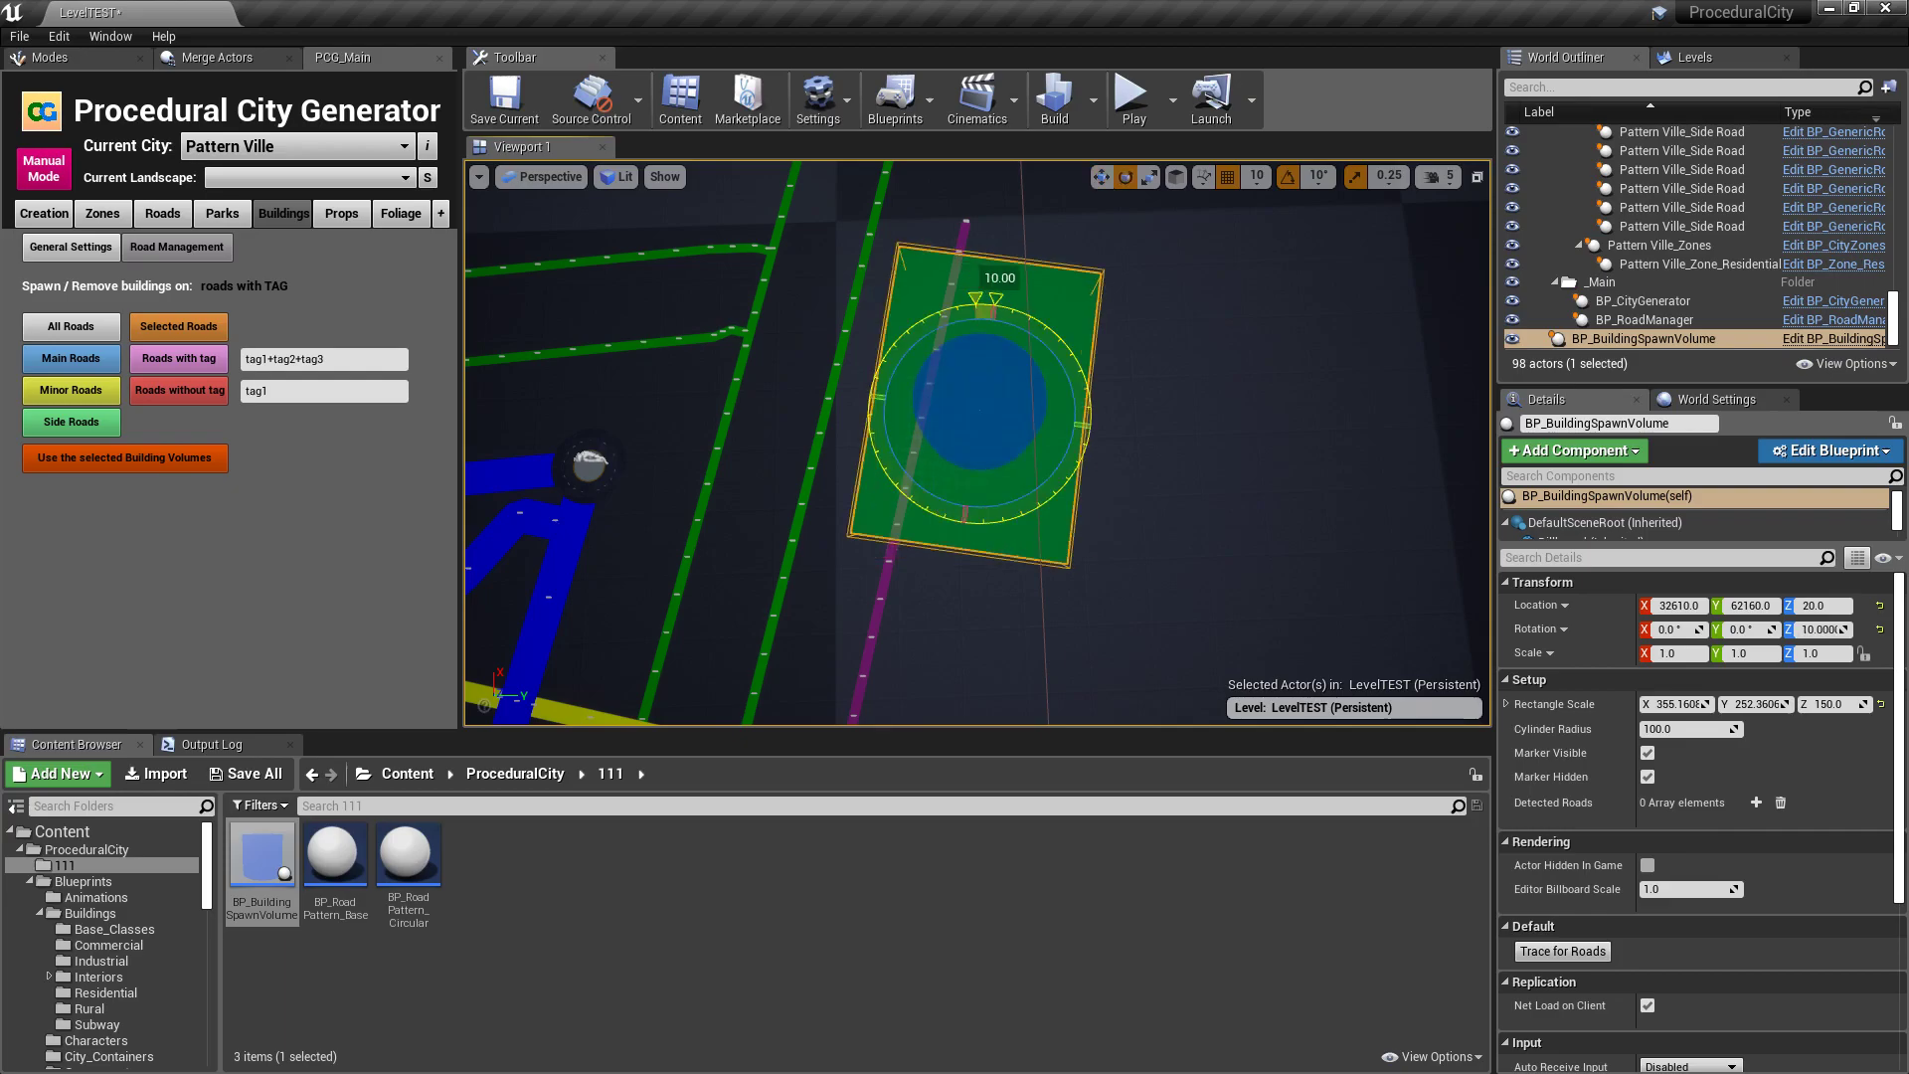
key(w)
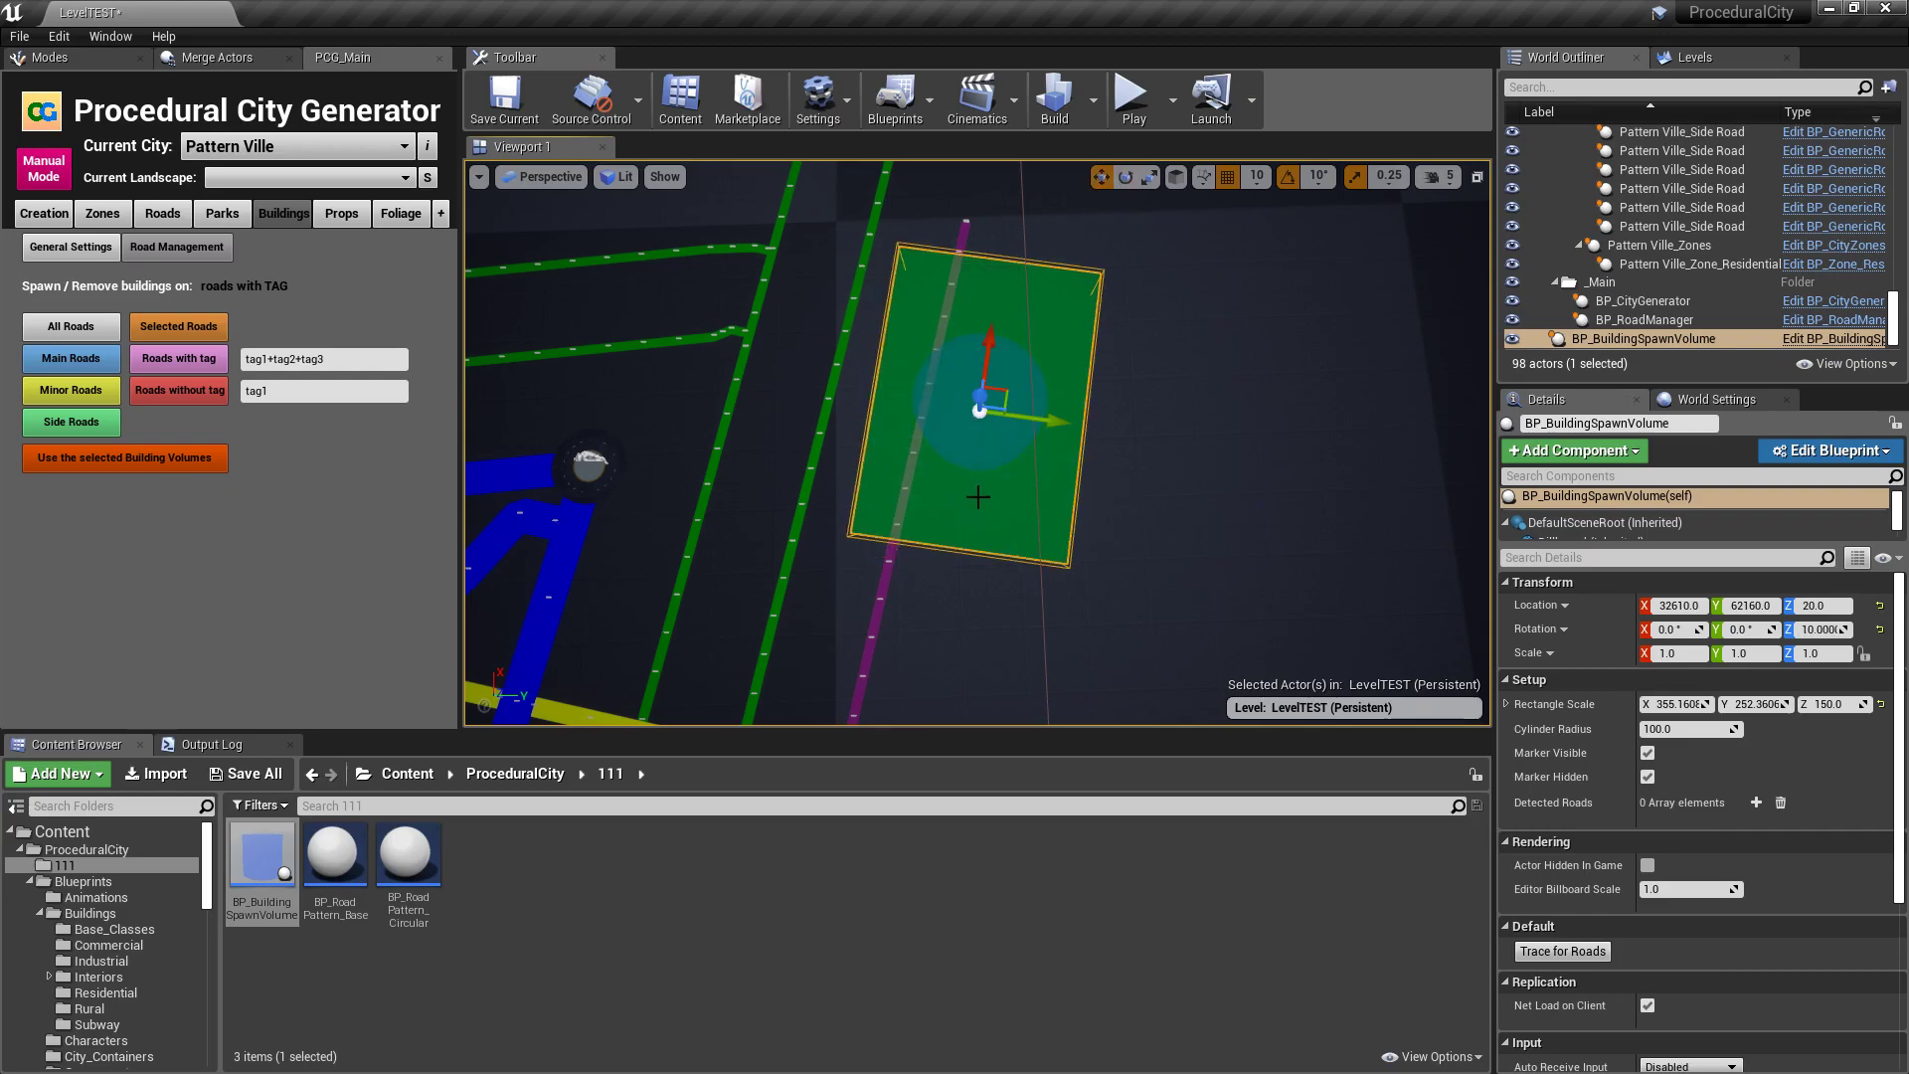
click(1816, 629)
text(14)
key(Return)
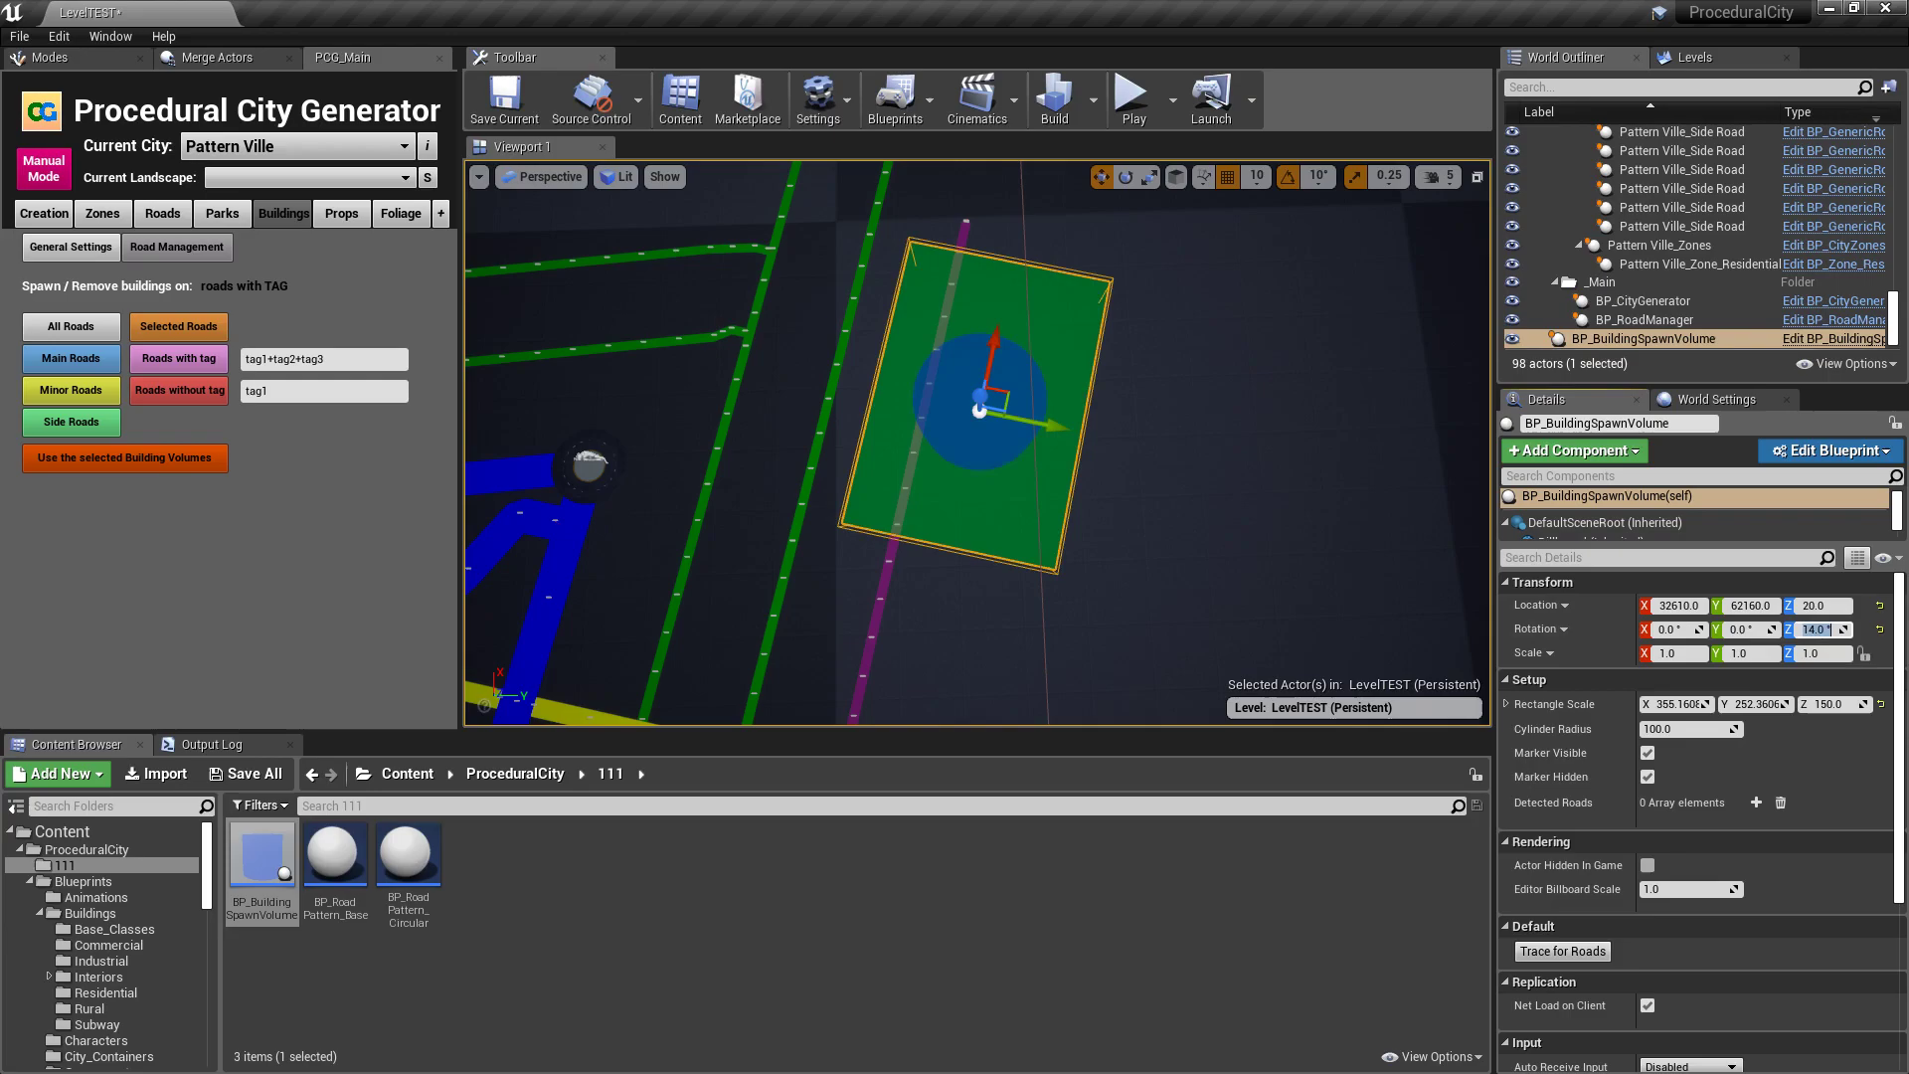
Move the spawn volume so it covers parts of both the pink road and the adjacent green side road
right_drag(1172, 464, 814, 537)
drag(866, 560, 982, 436)
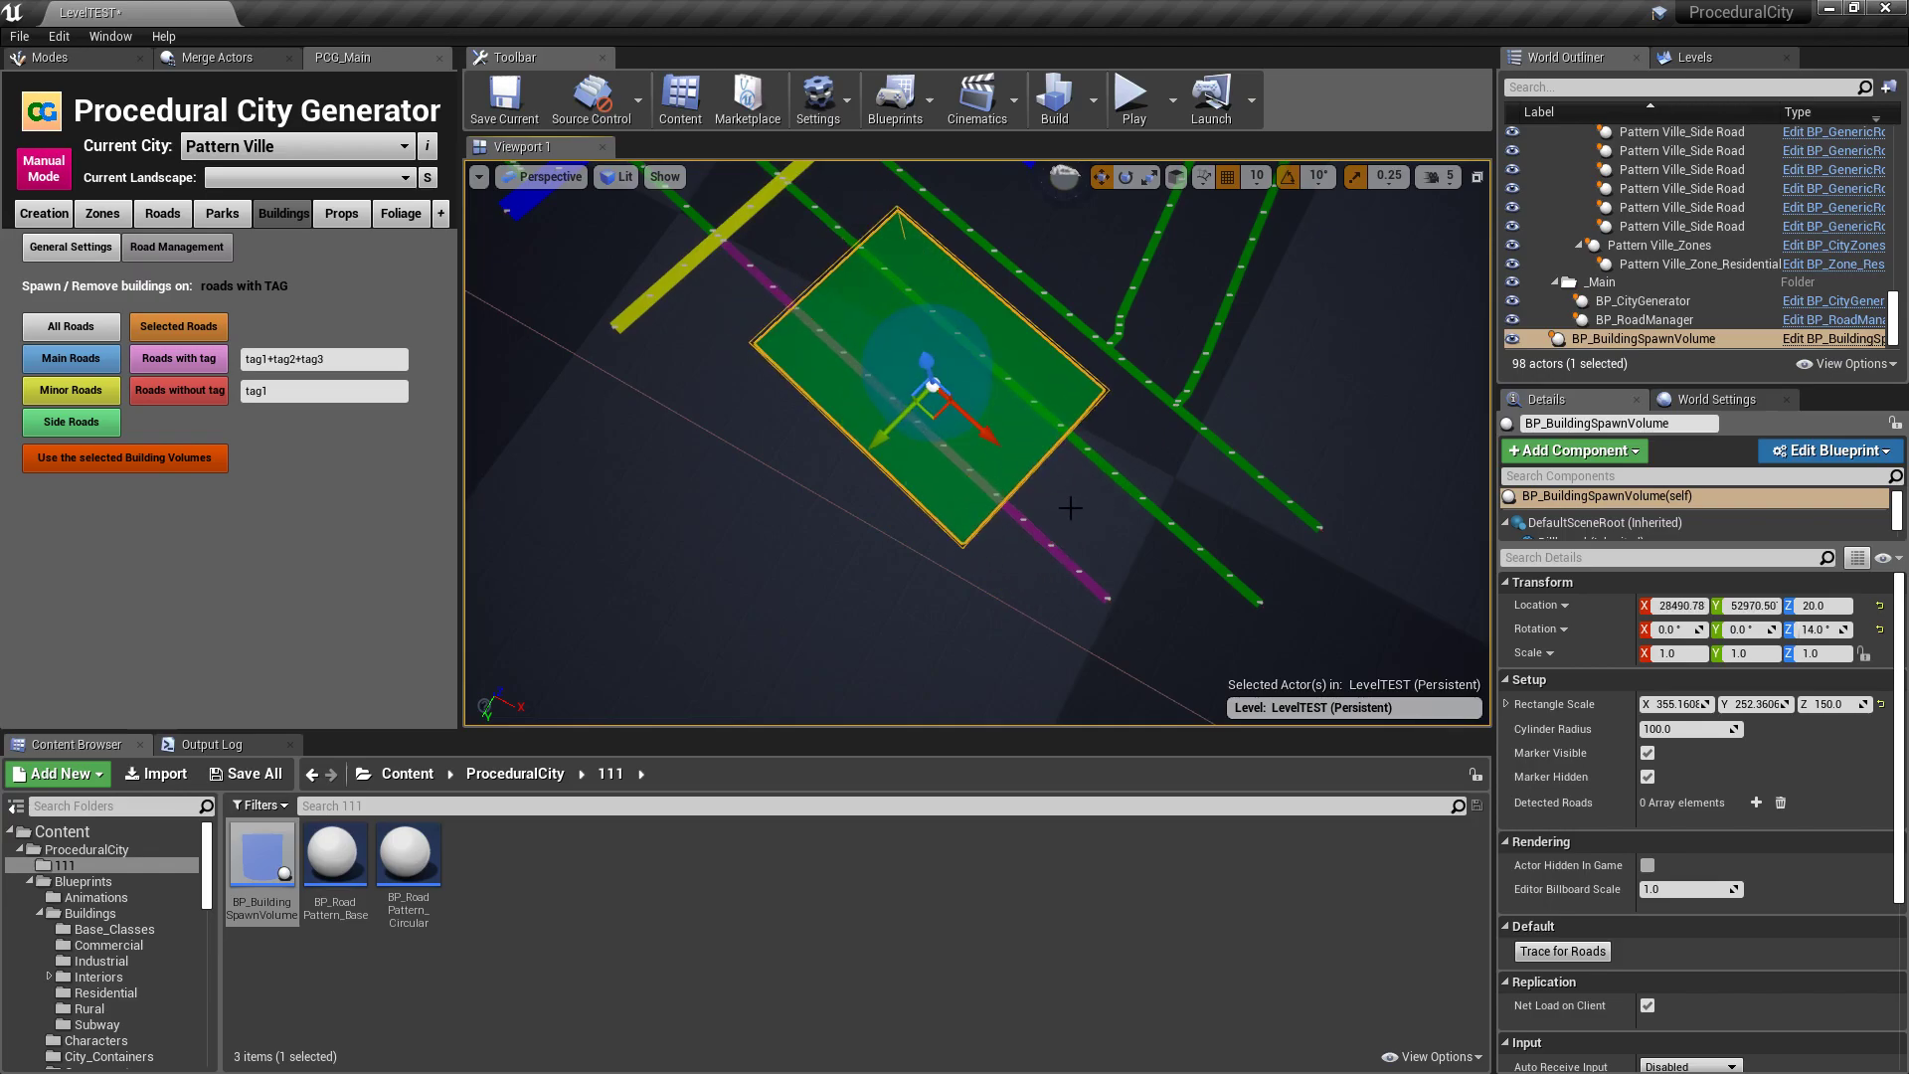
right_drag(994, 447, 1173, 393)
right_drag(1090, 513, 846, 519)
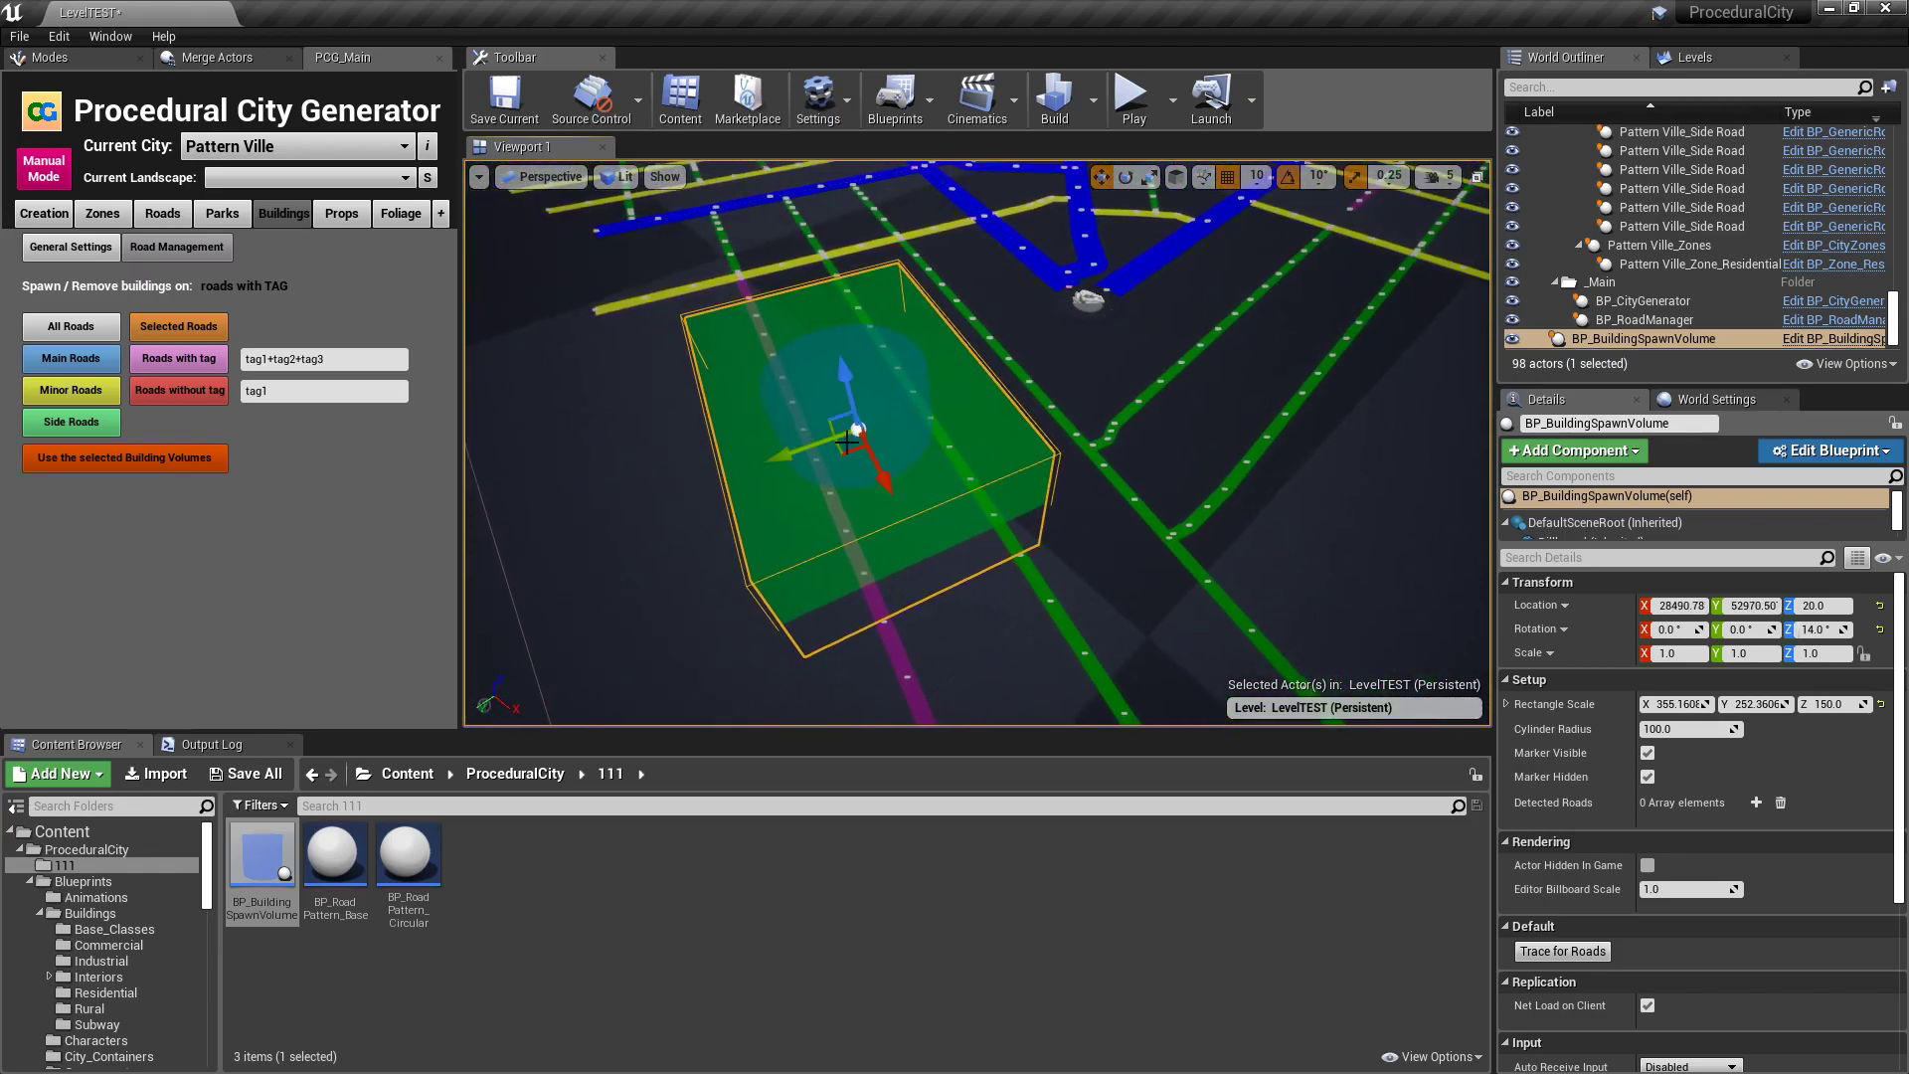
right_drag(967, 457, 1134, 388)
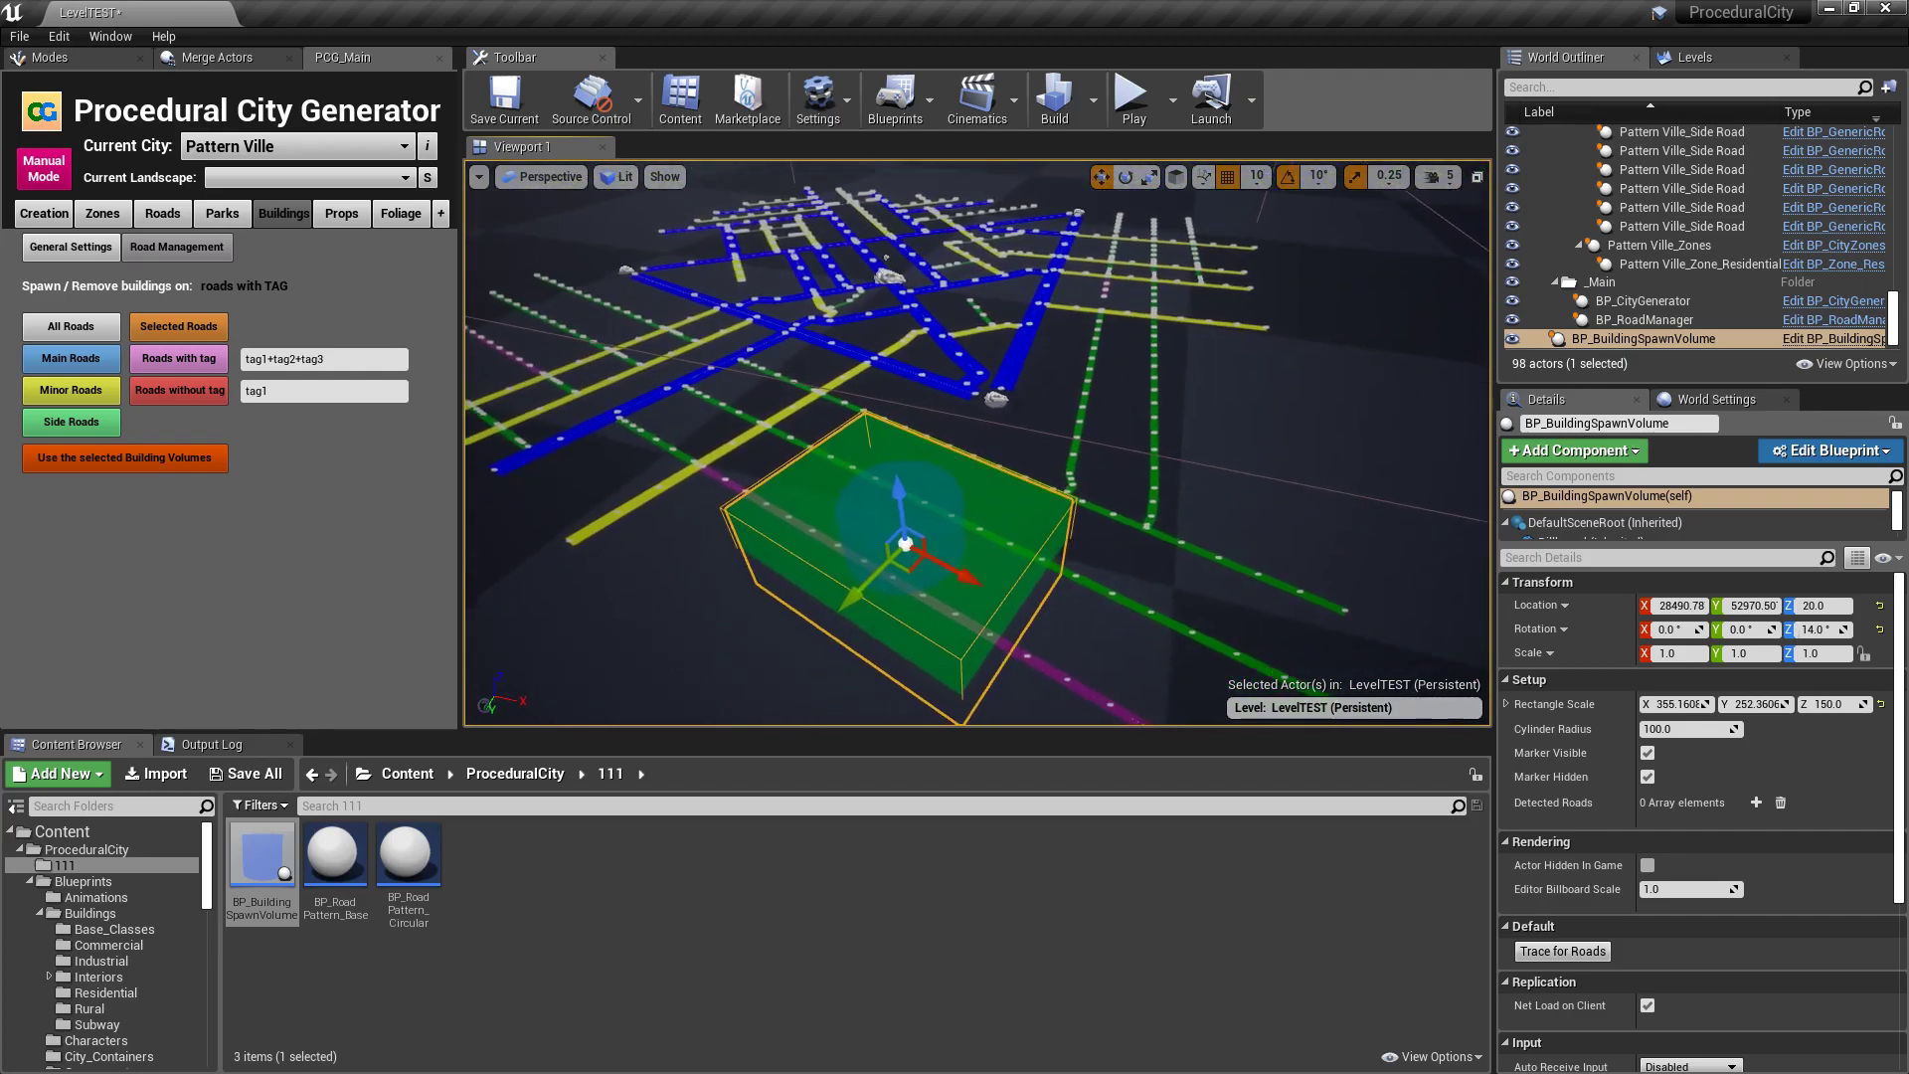
right_drag(832, 406, 786, 495)
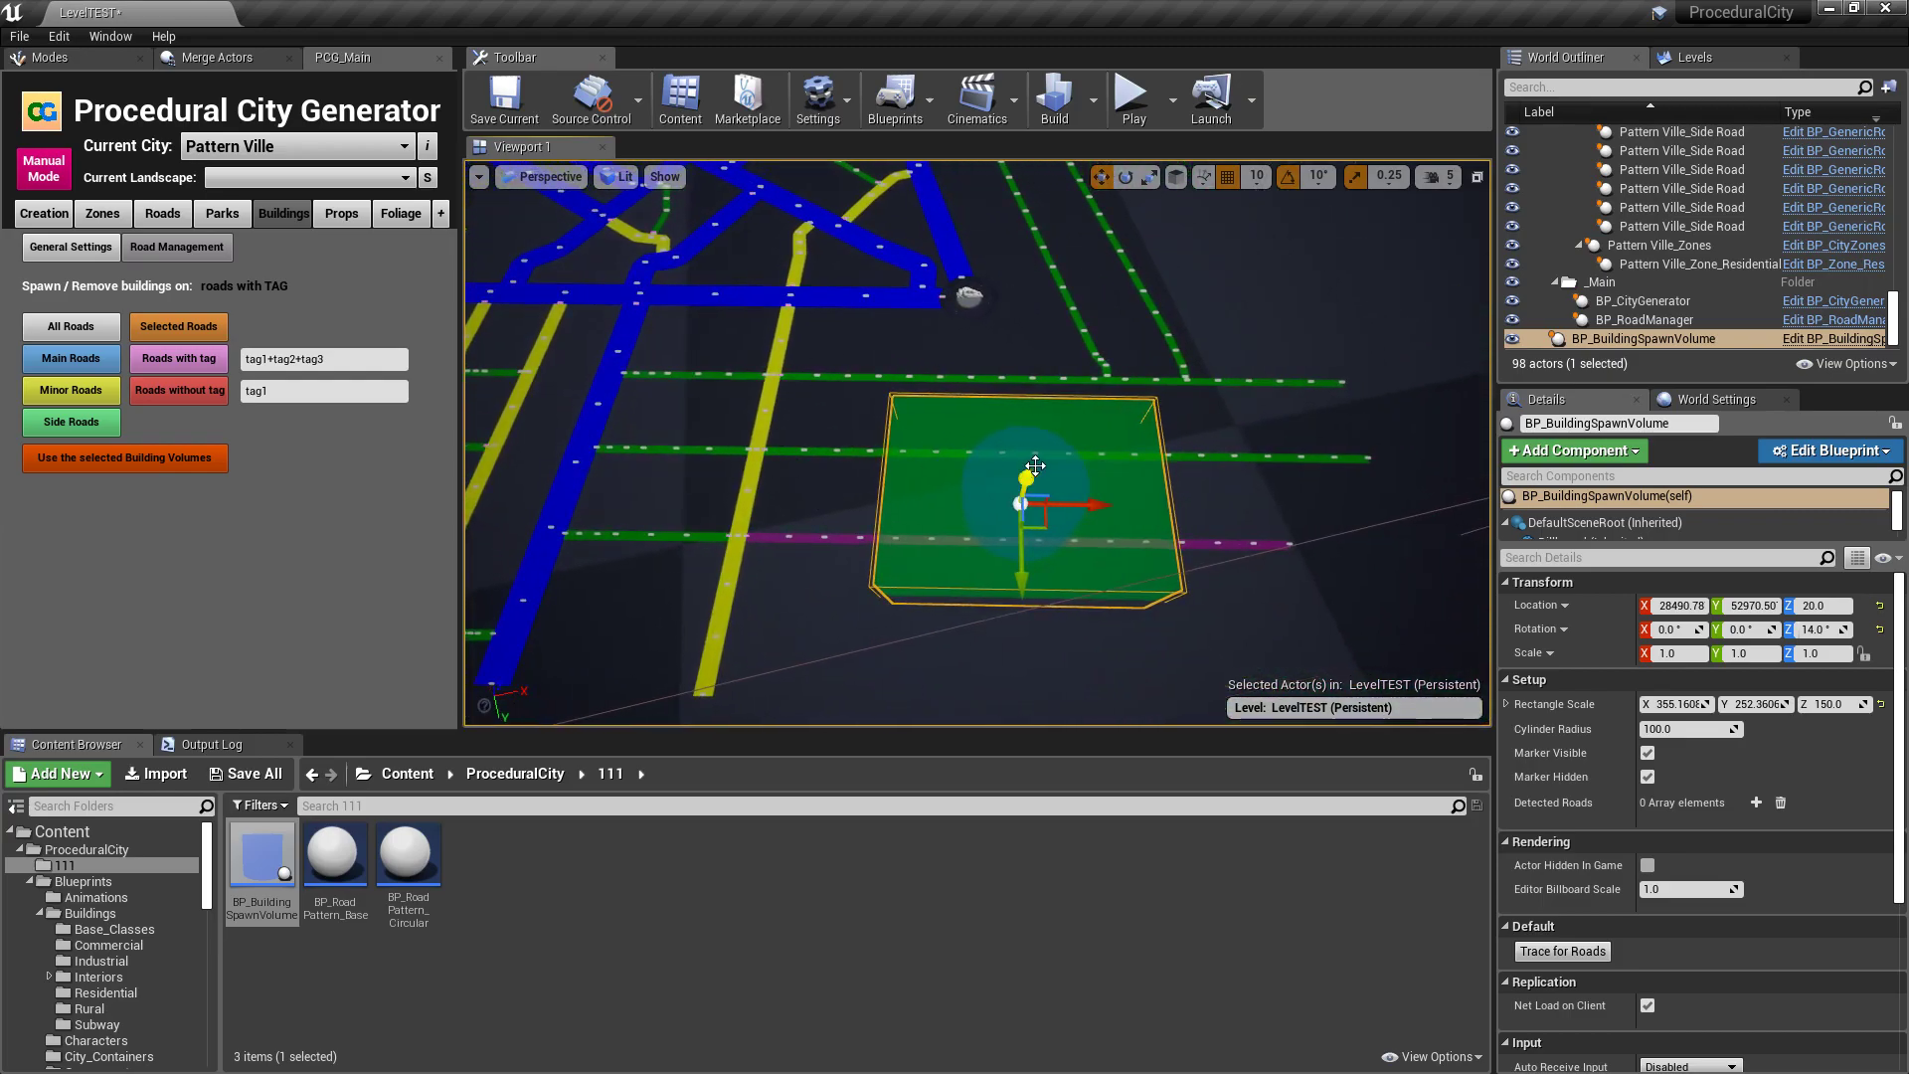
Set the selected building volumes as the spawn target and spawn road buildings inside the volume
click(107, 461)
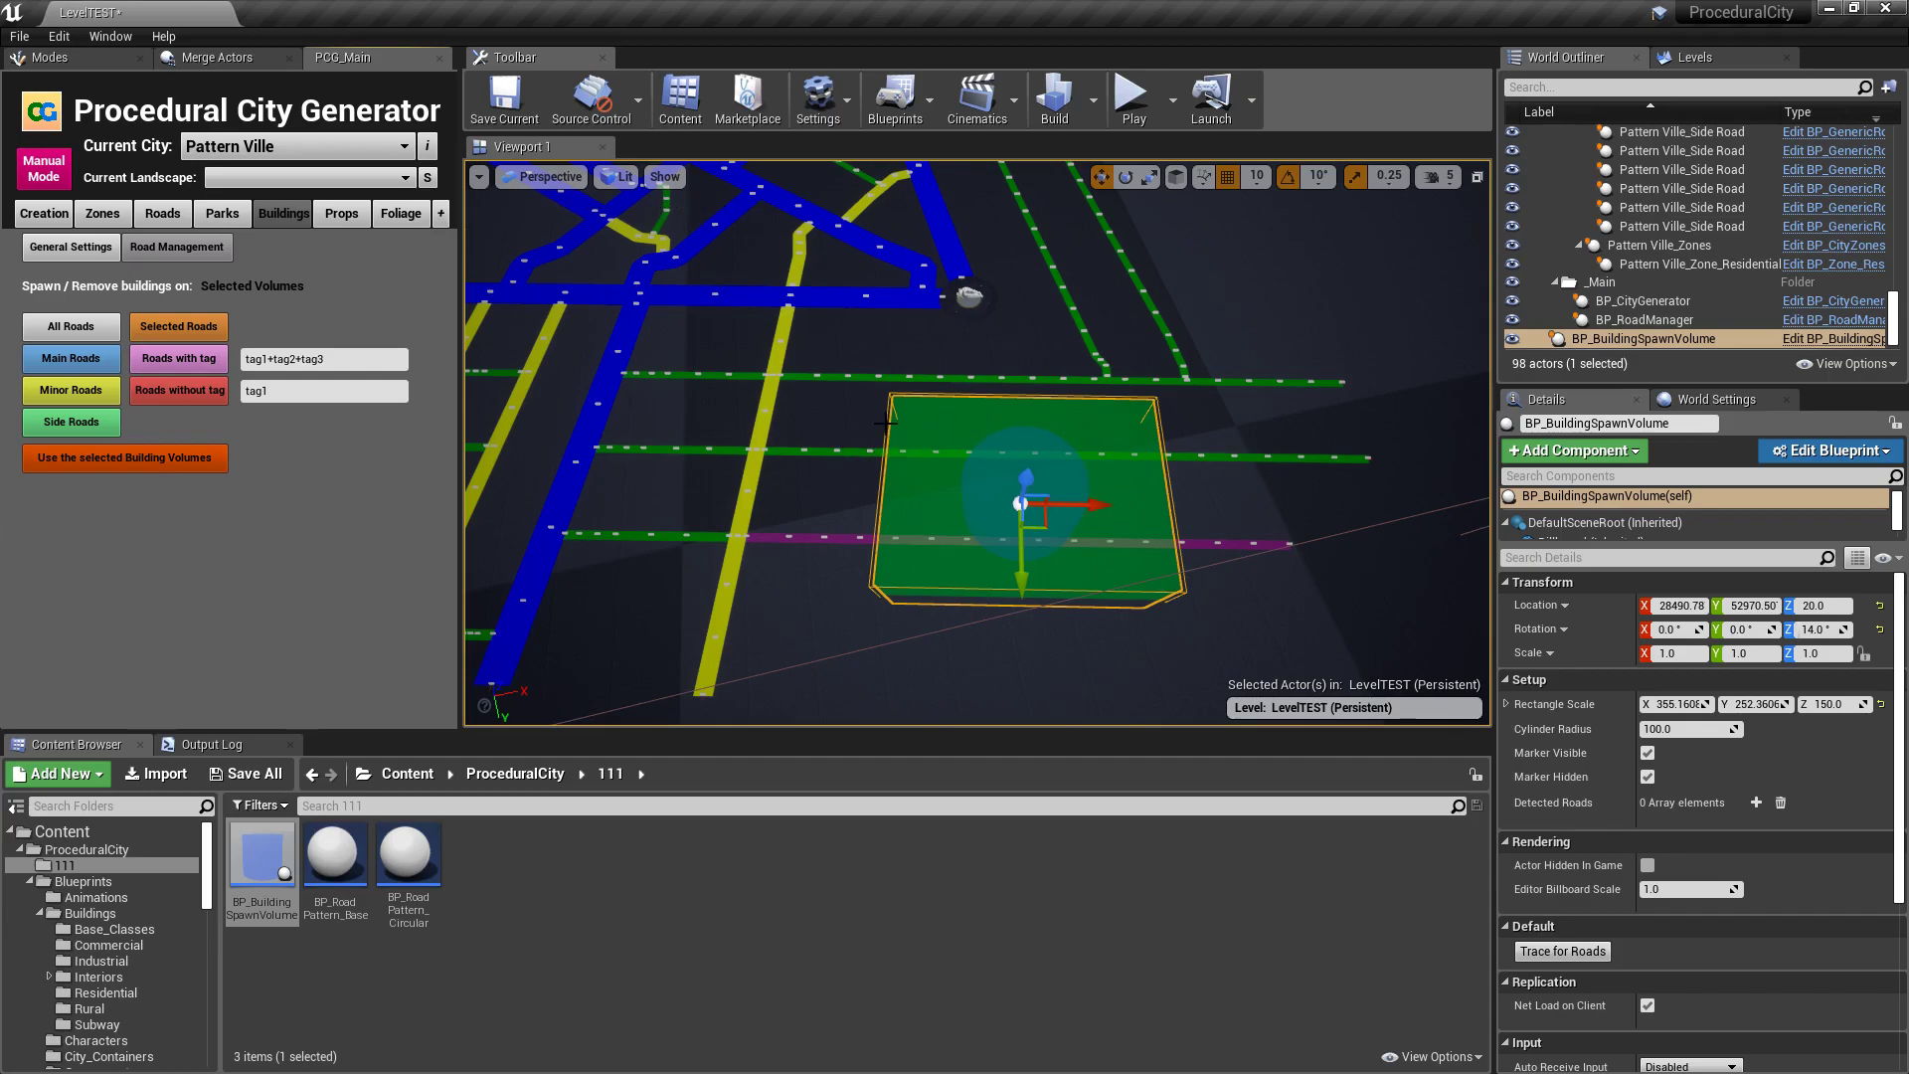
click(52, 248)
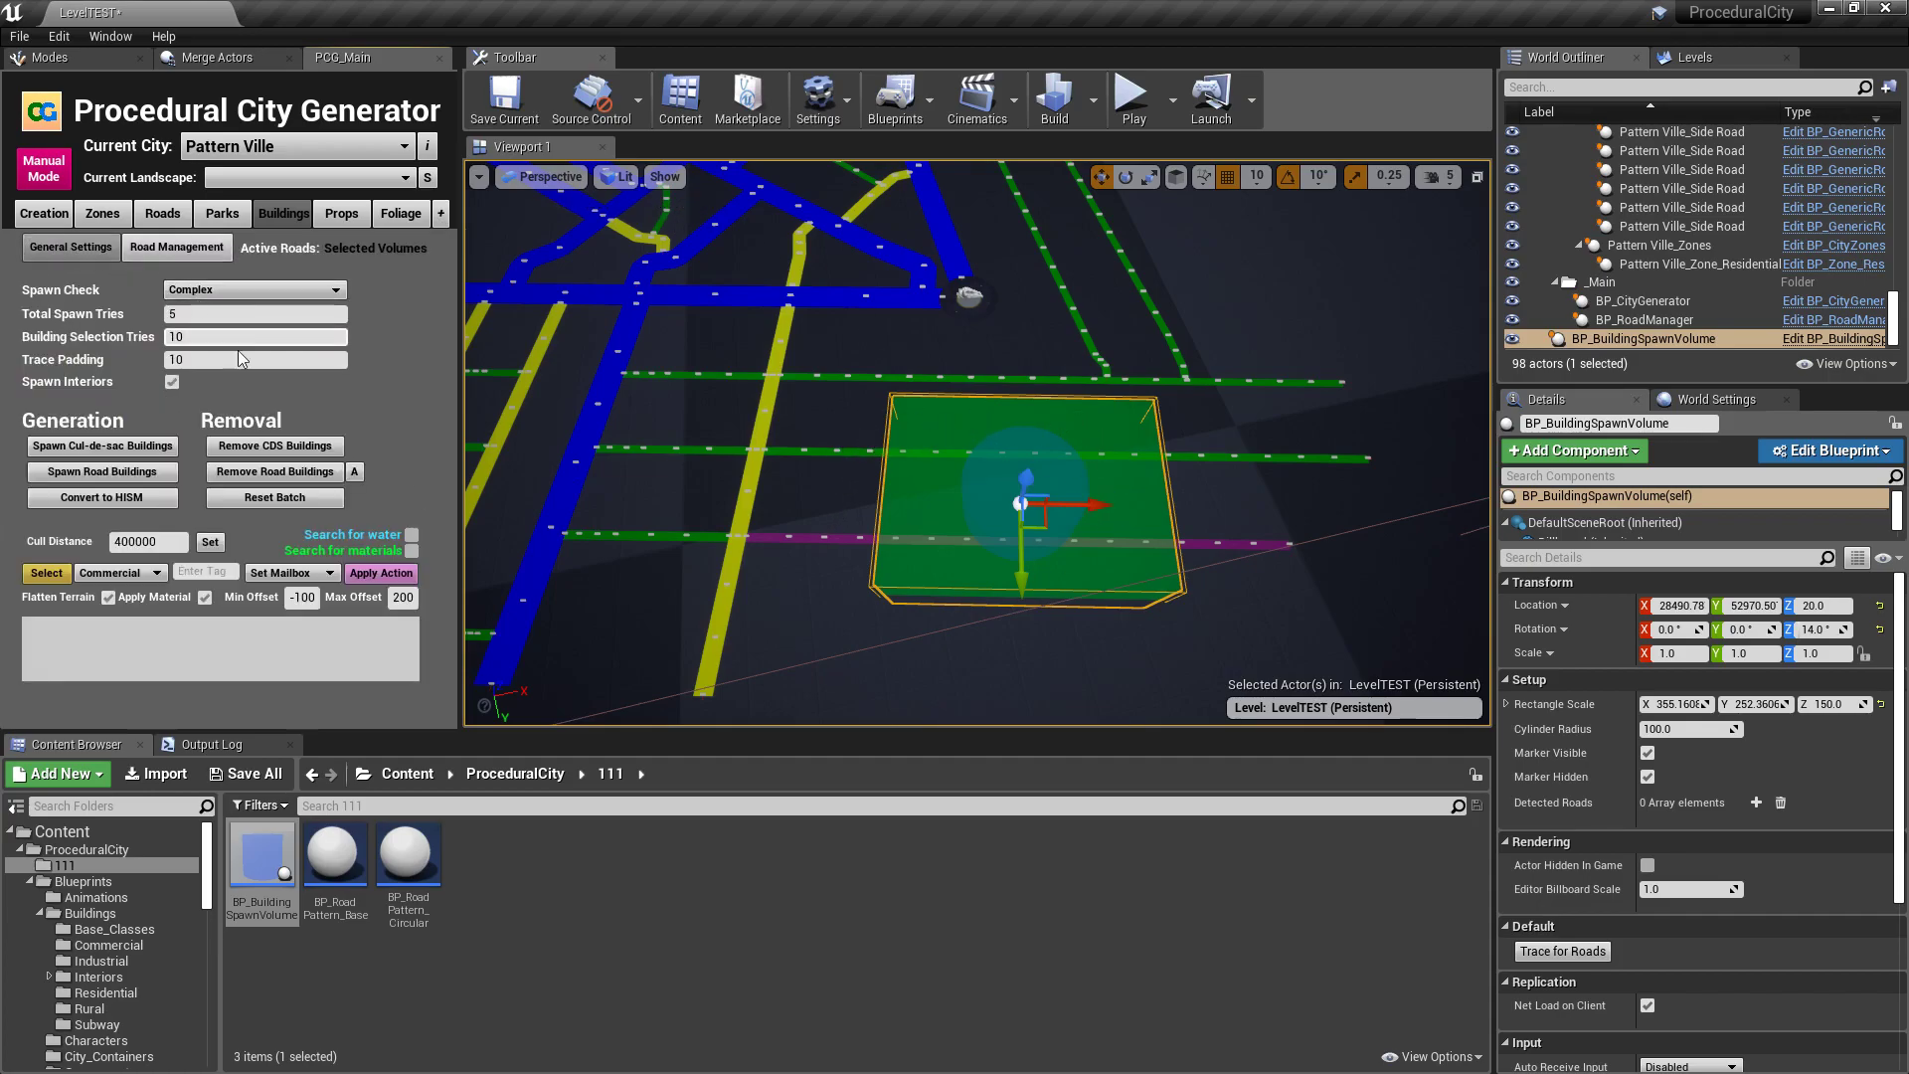
click(99, 471)
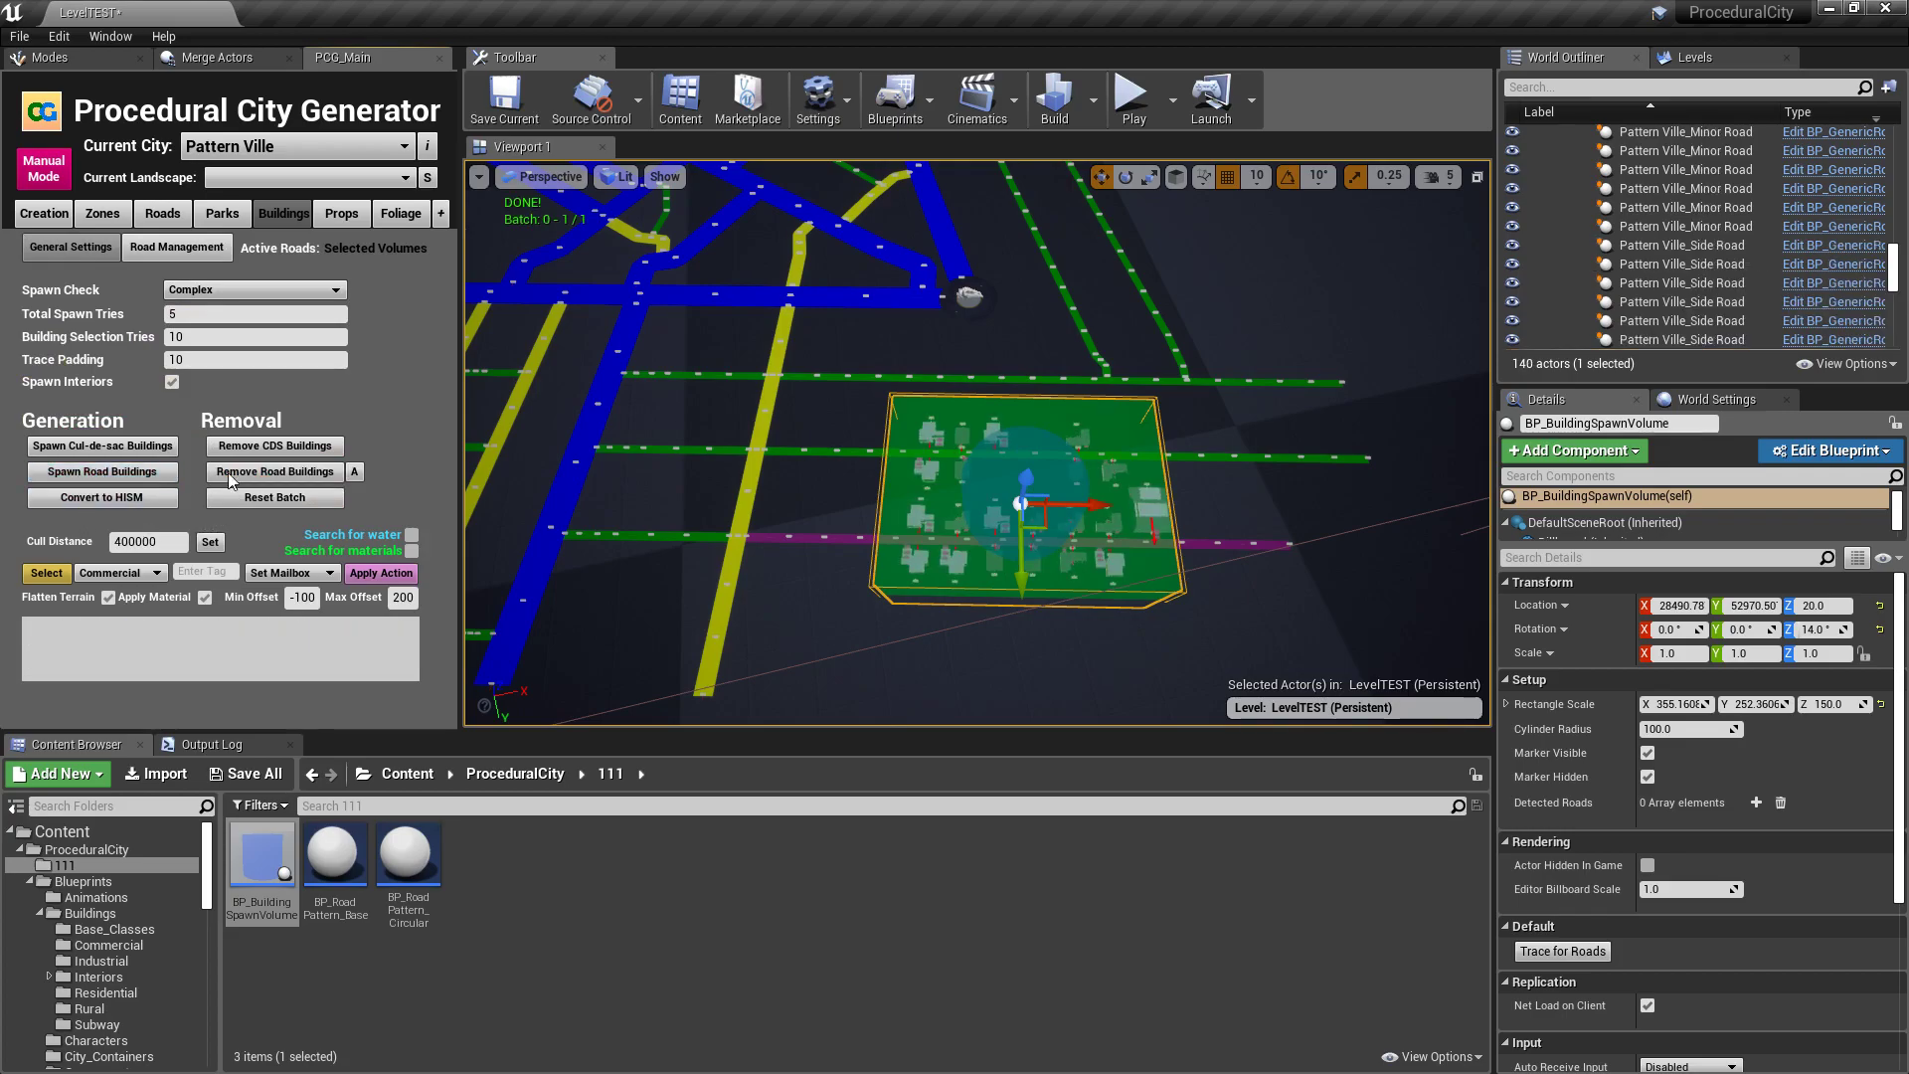
Examine the spawned buildings at the edges of the spawn volume and remove the road buildings within it
right_drag(1286, 375, 617, 388)
right_drag(975, 477, 847, 476)
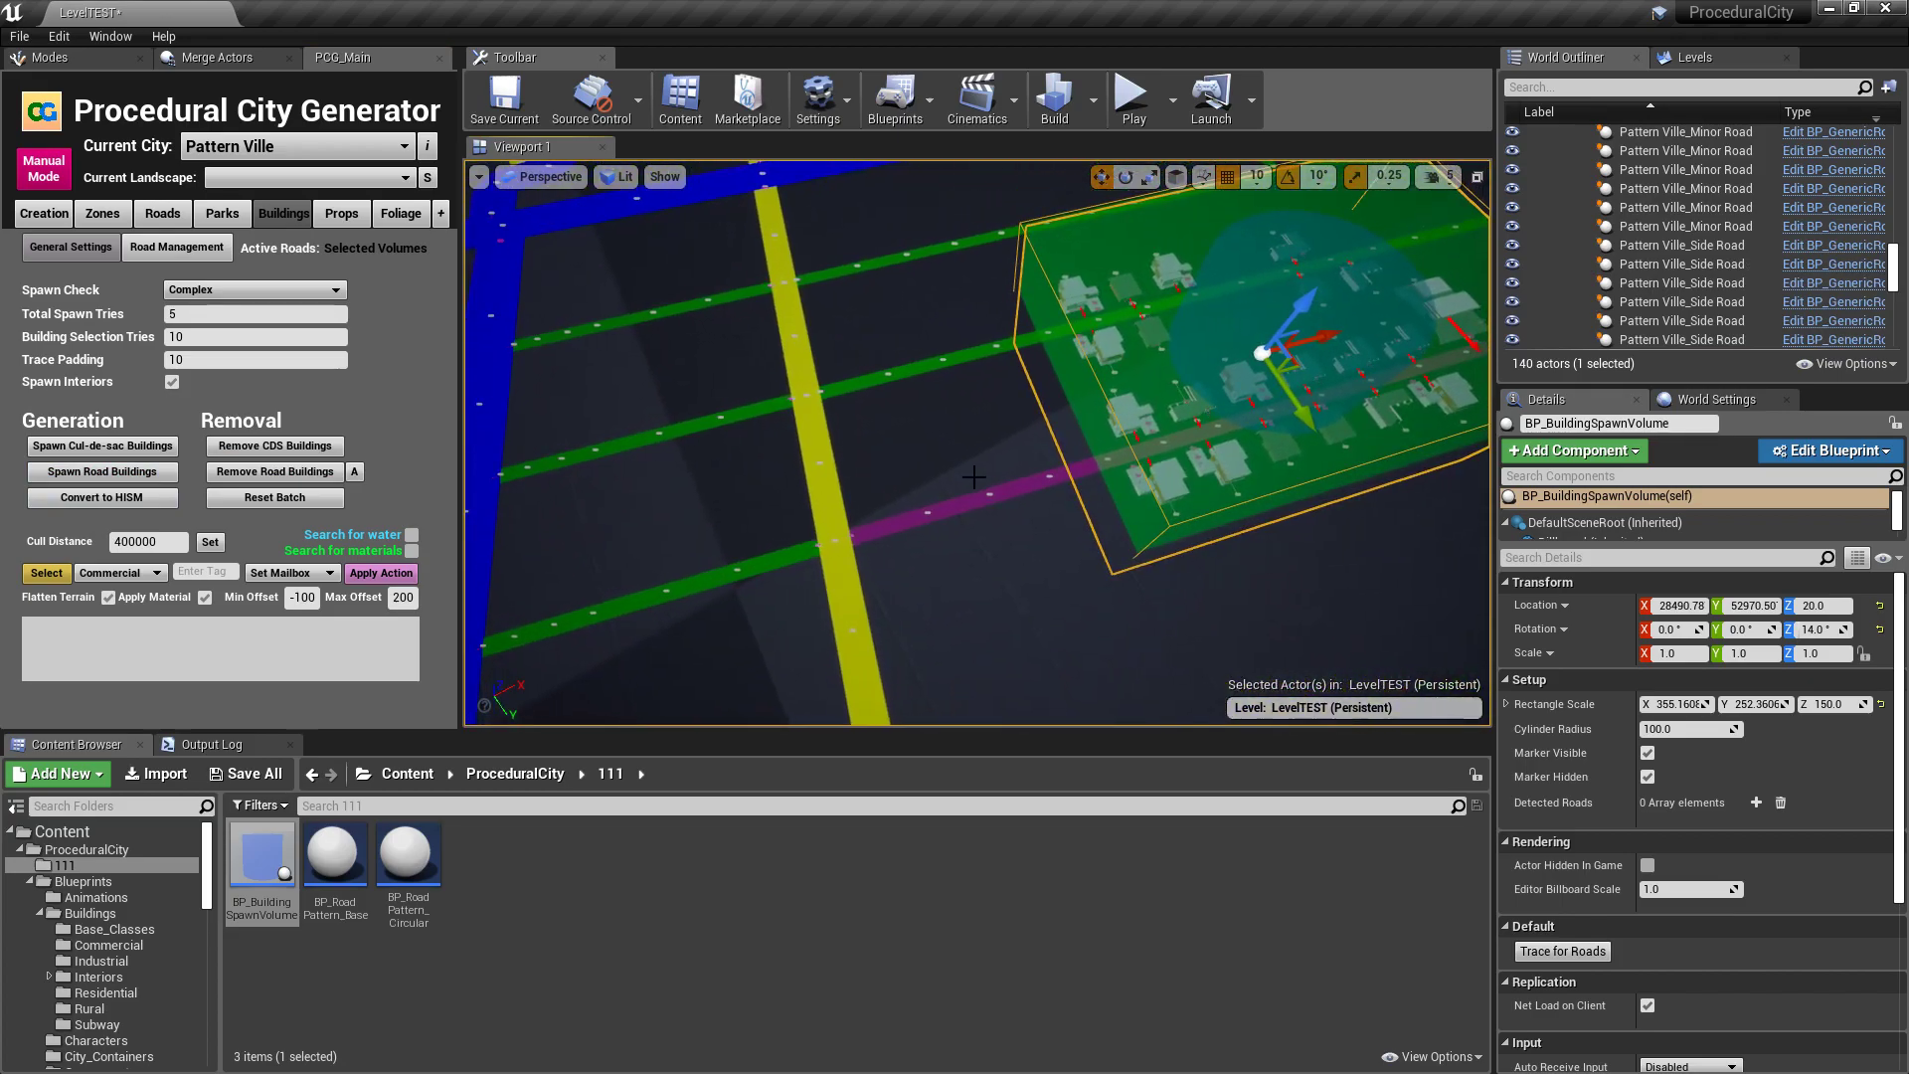
right_drag(1061, 460, 885, 452)
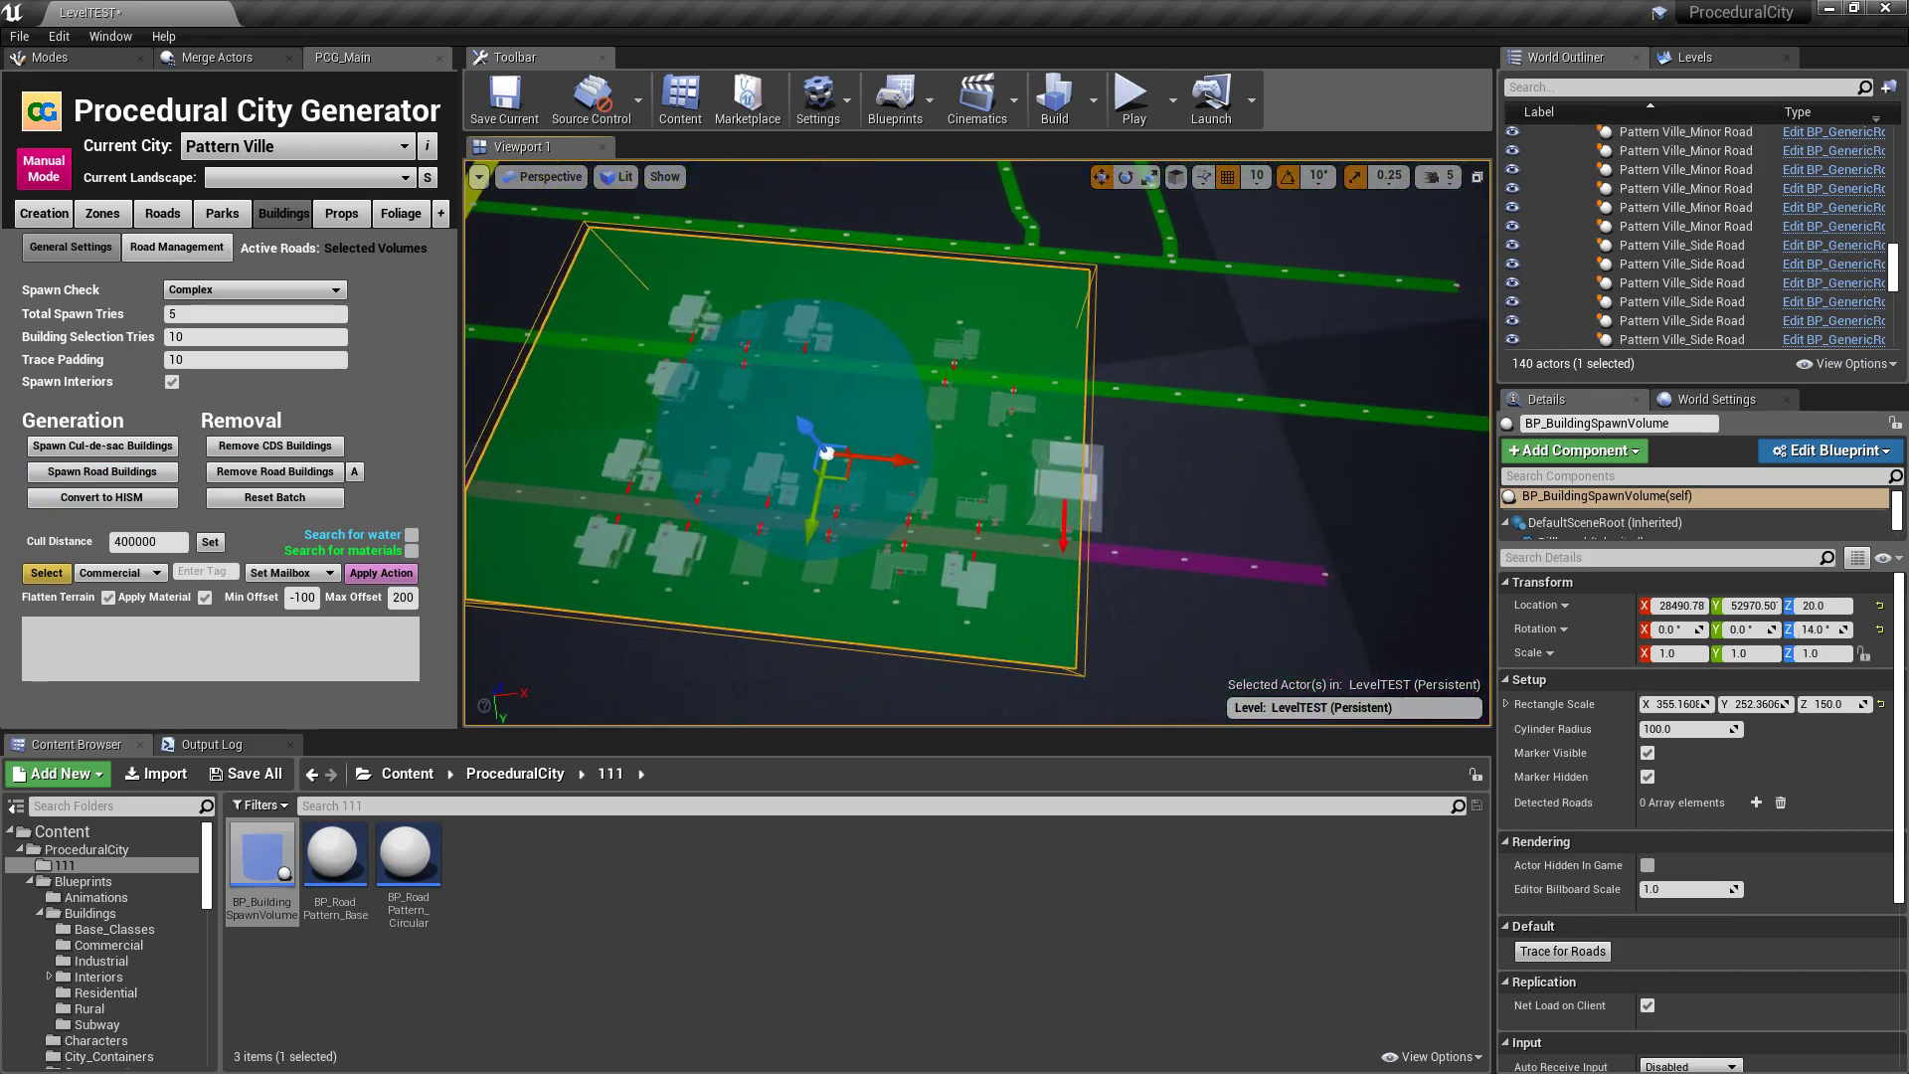
right_drag(1164, 442, 1091, 427)
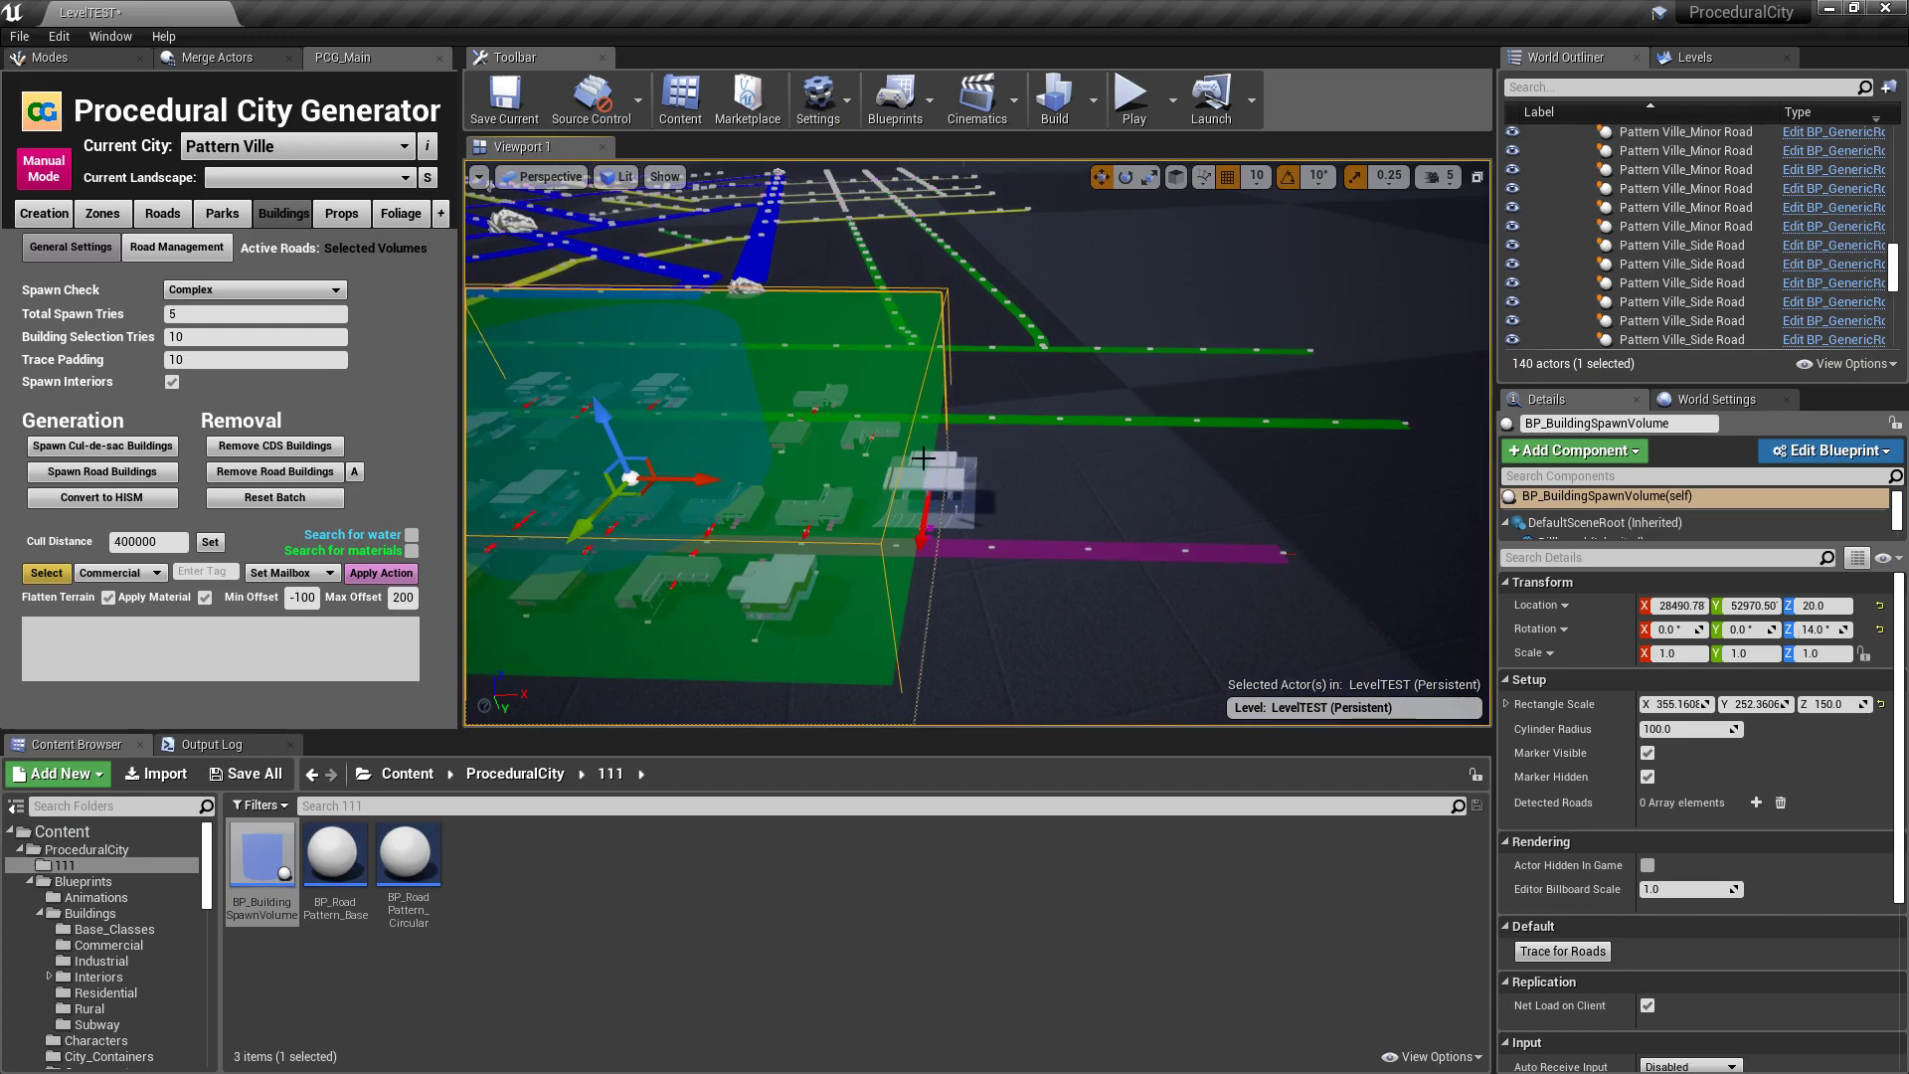
right_drag(922, 458, 825, 502)
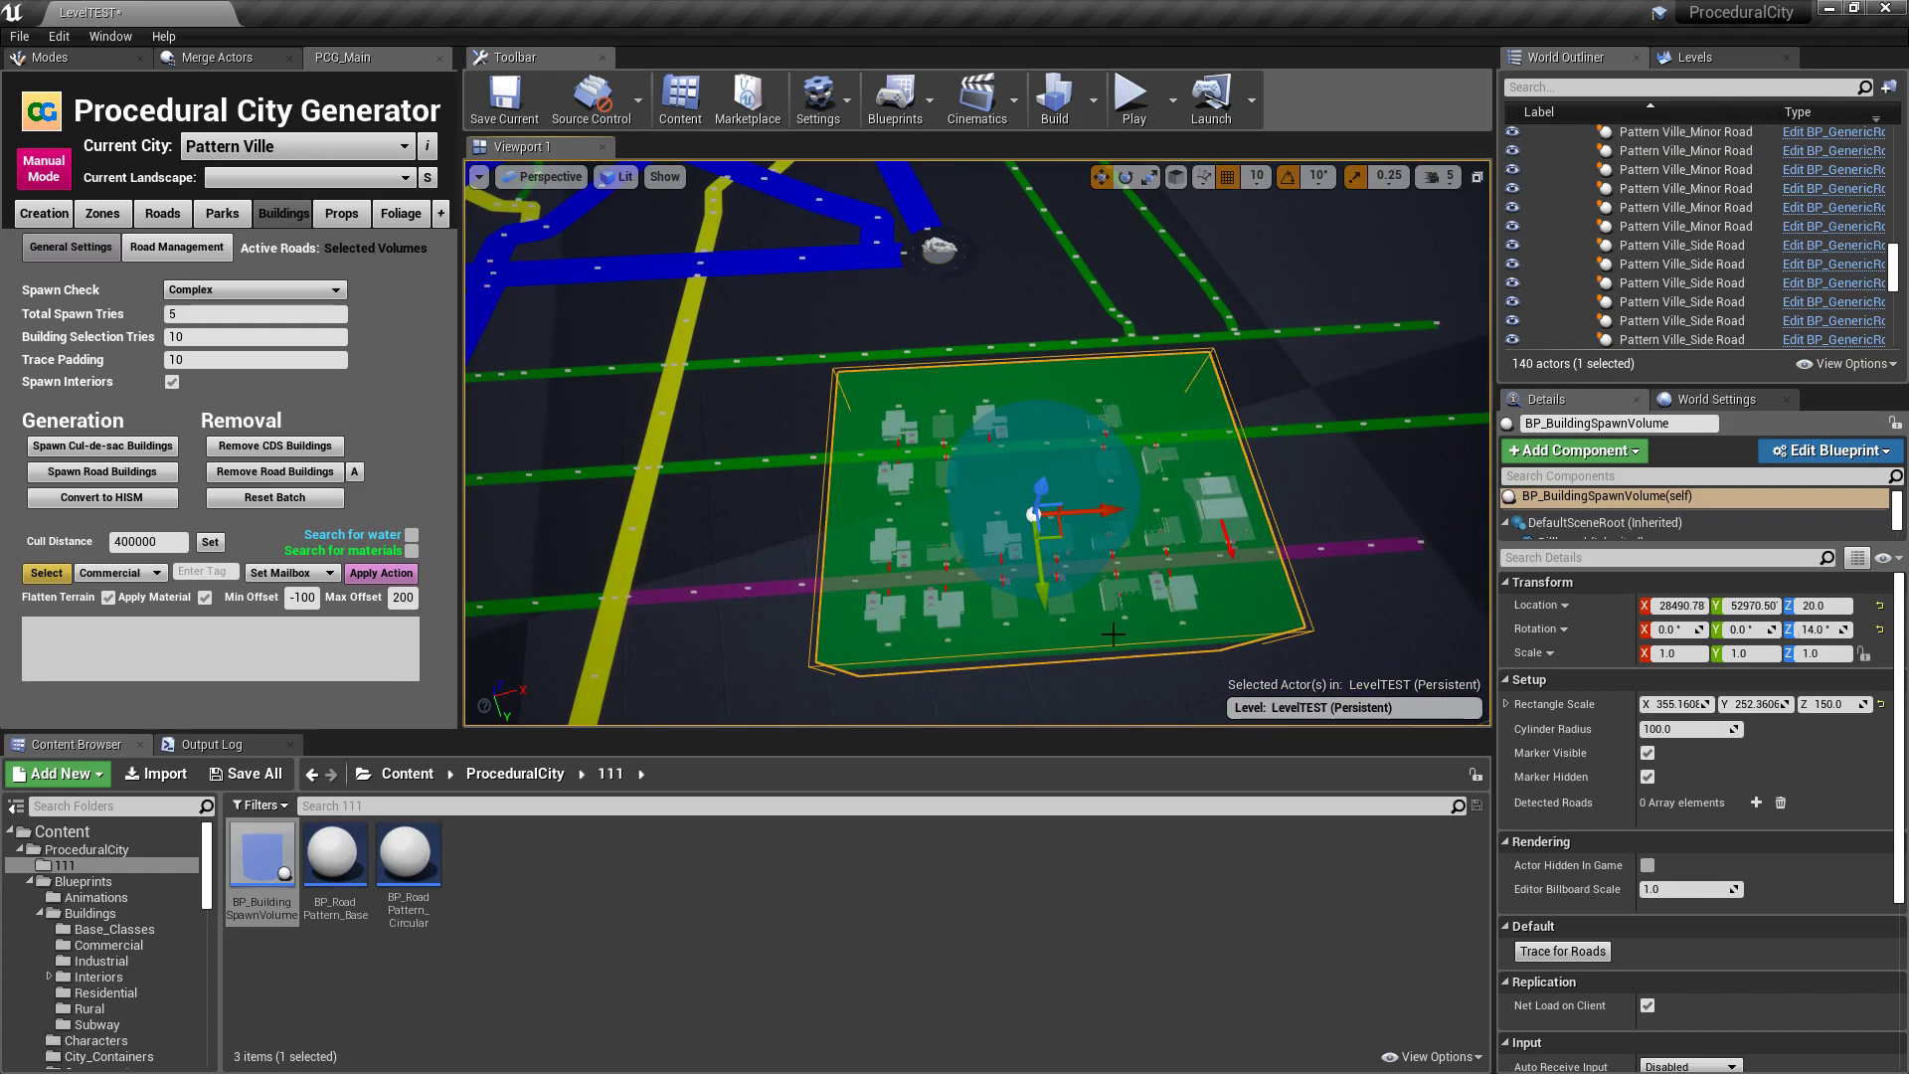
click(275, 471)
Reposition the spawn volume over the pink road near the yellow road and shrink its rectangle scale to about 245 by 101
drag(1114, 508, 1004, 515)
drag(1769, 704, 1675, 704)
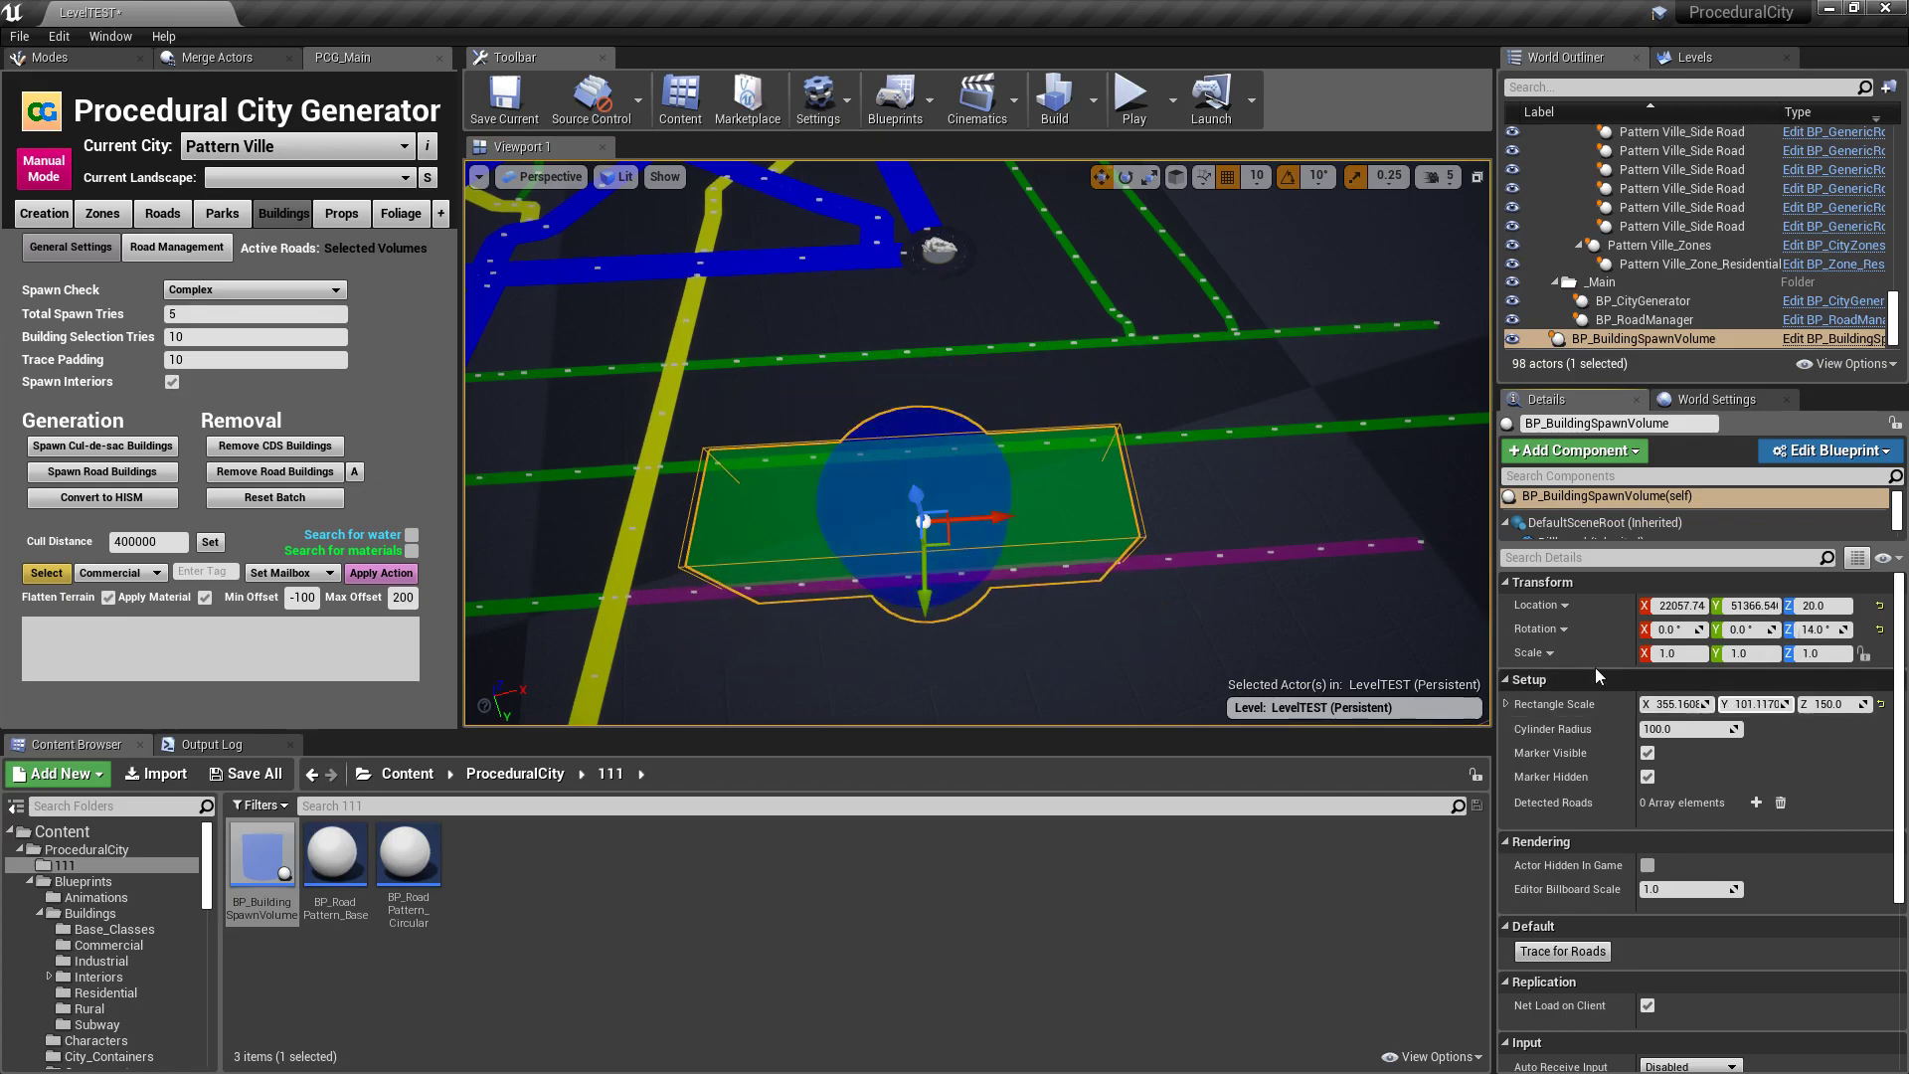
drag(924, 588, 925, 641)
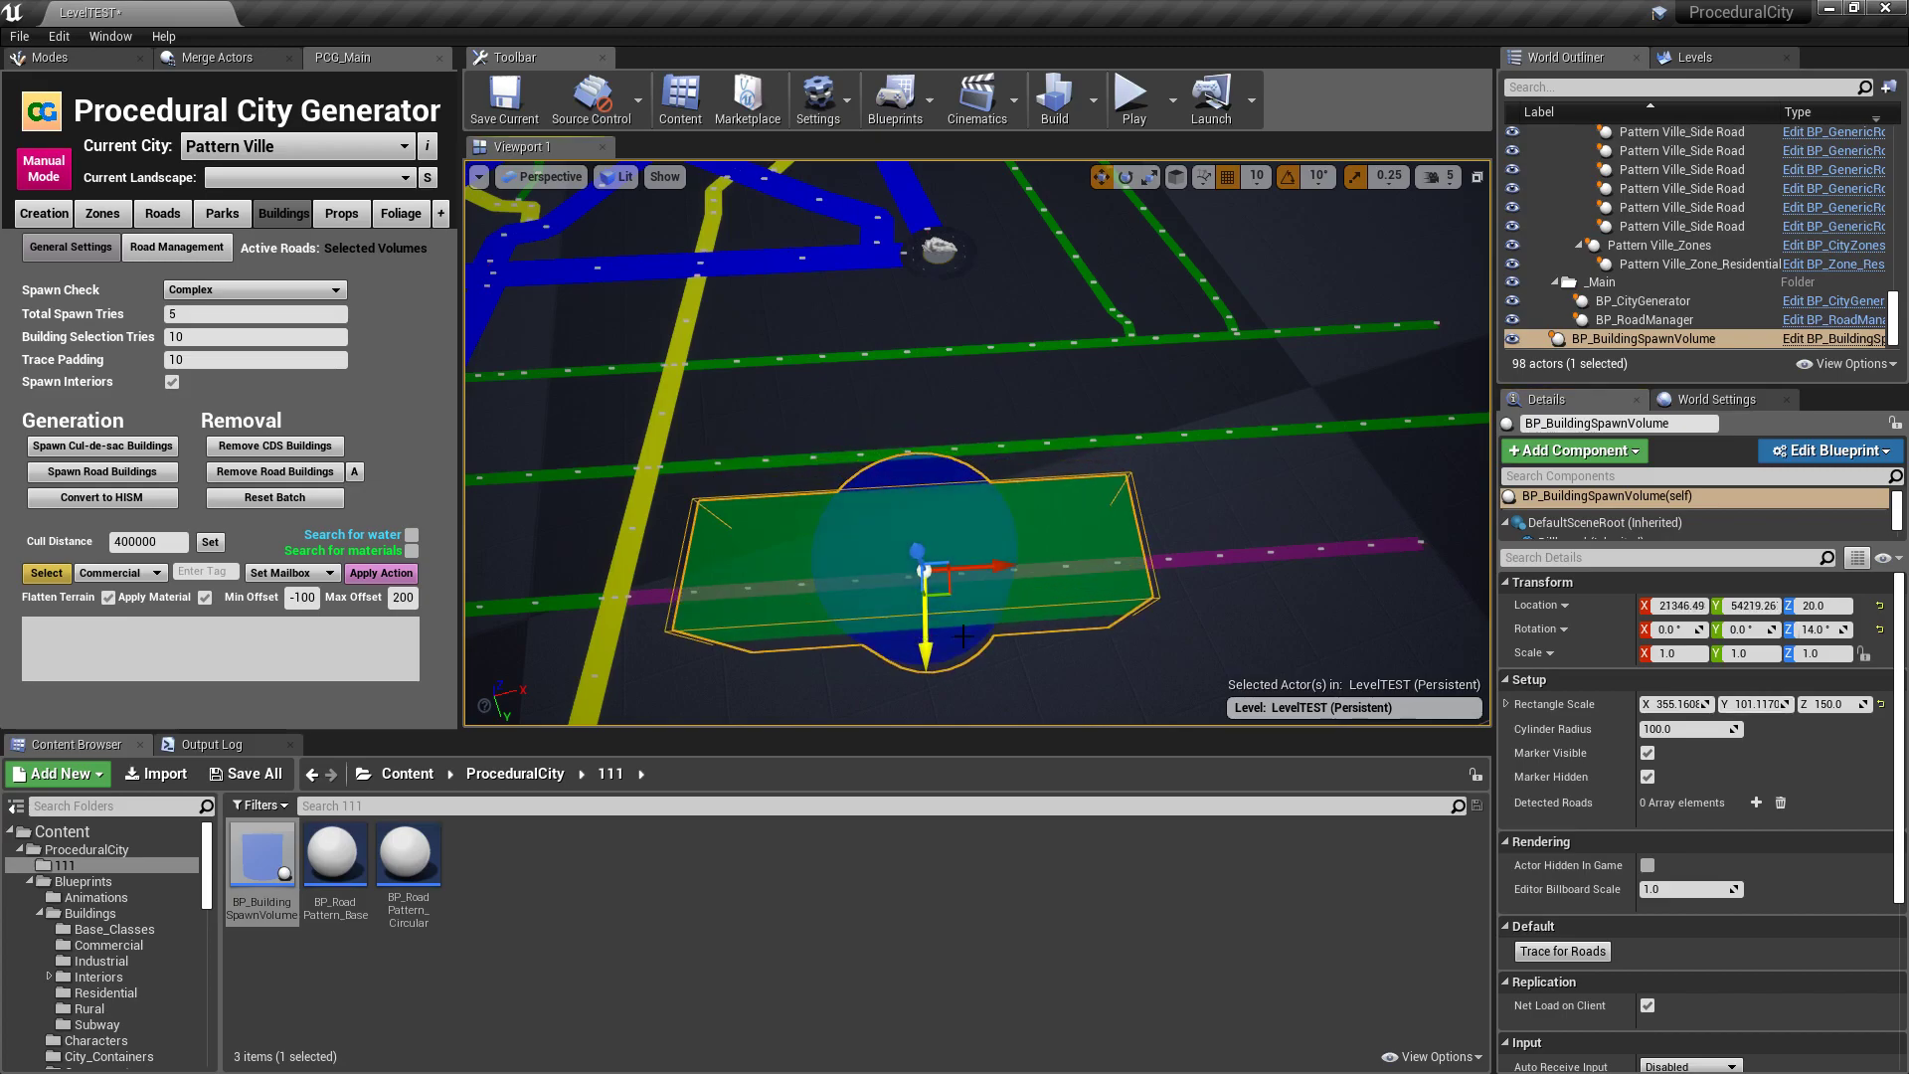
drag(1677, 705, 1631, 705)
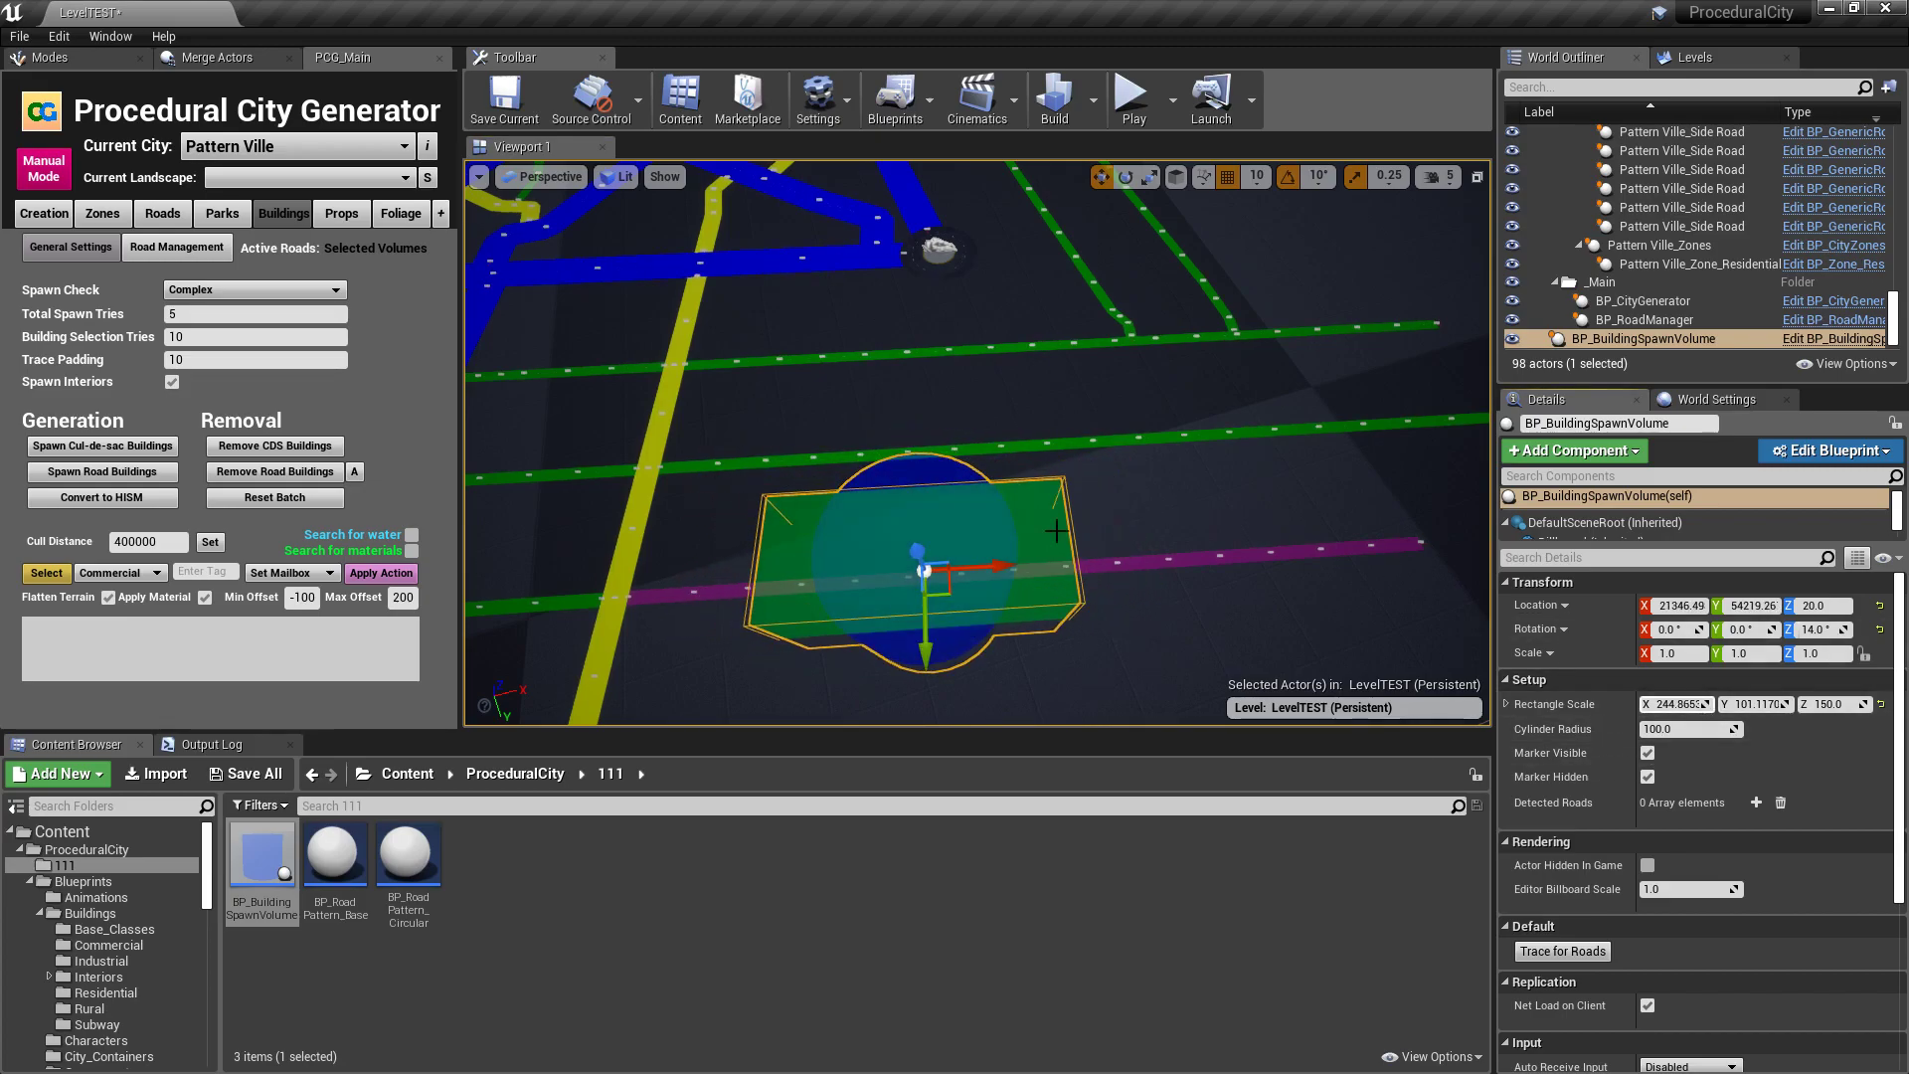
drag(998, 574, 943, 577)
mouse_move(942, 577)
right_down()
mouse_move(736, 597)
mouse_move(960, 602)
right_up()
Duplicate the spawn volume twice, placing one copy over the farther green side road and one over the nearer green side road
alt+drag(898, 481, 926, 340)
right_drag(1109, 328, 952, 349)
drag(946, 389, 930, 389)
right_drag(930, 388, 977, 364)
alt+drag(978, 365, 1167, 447)
right_drag(1167, 447, 924, 431)
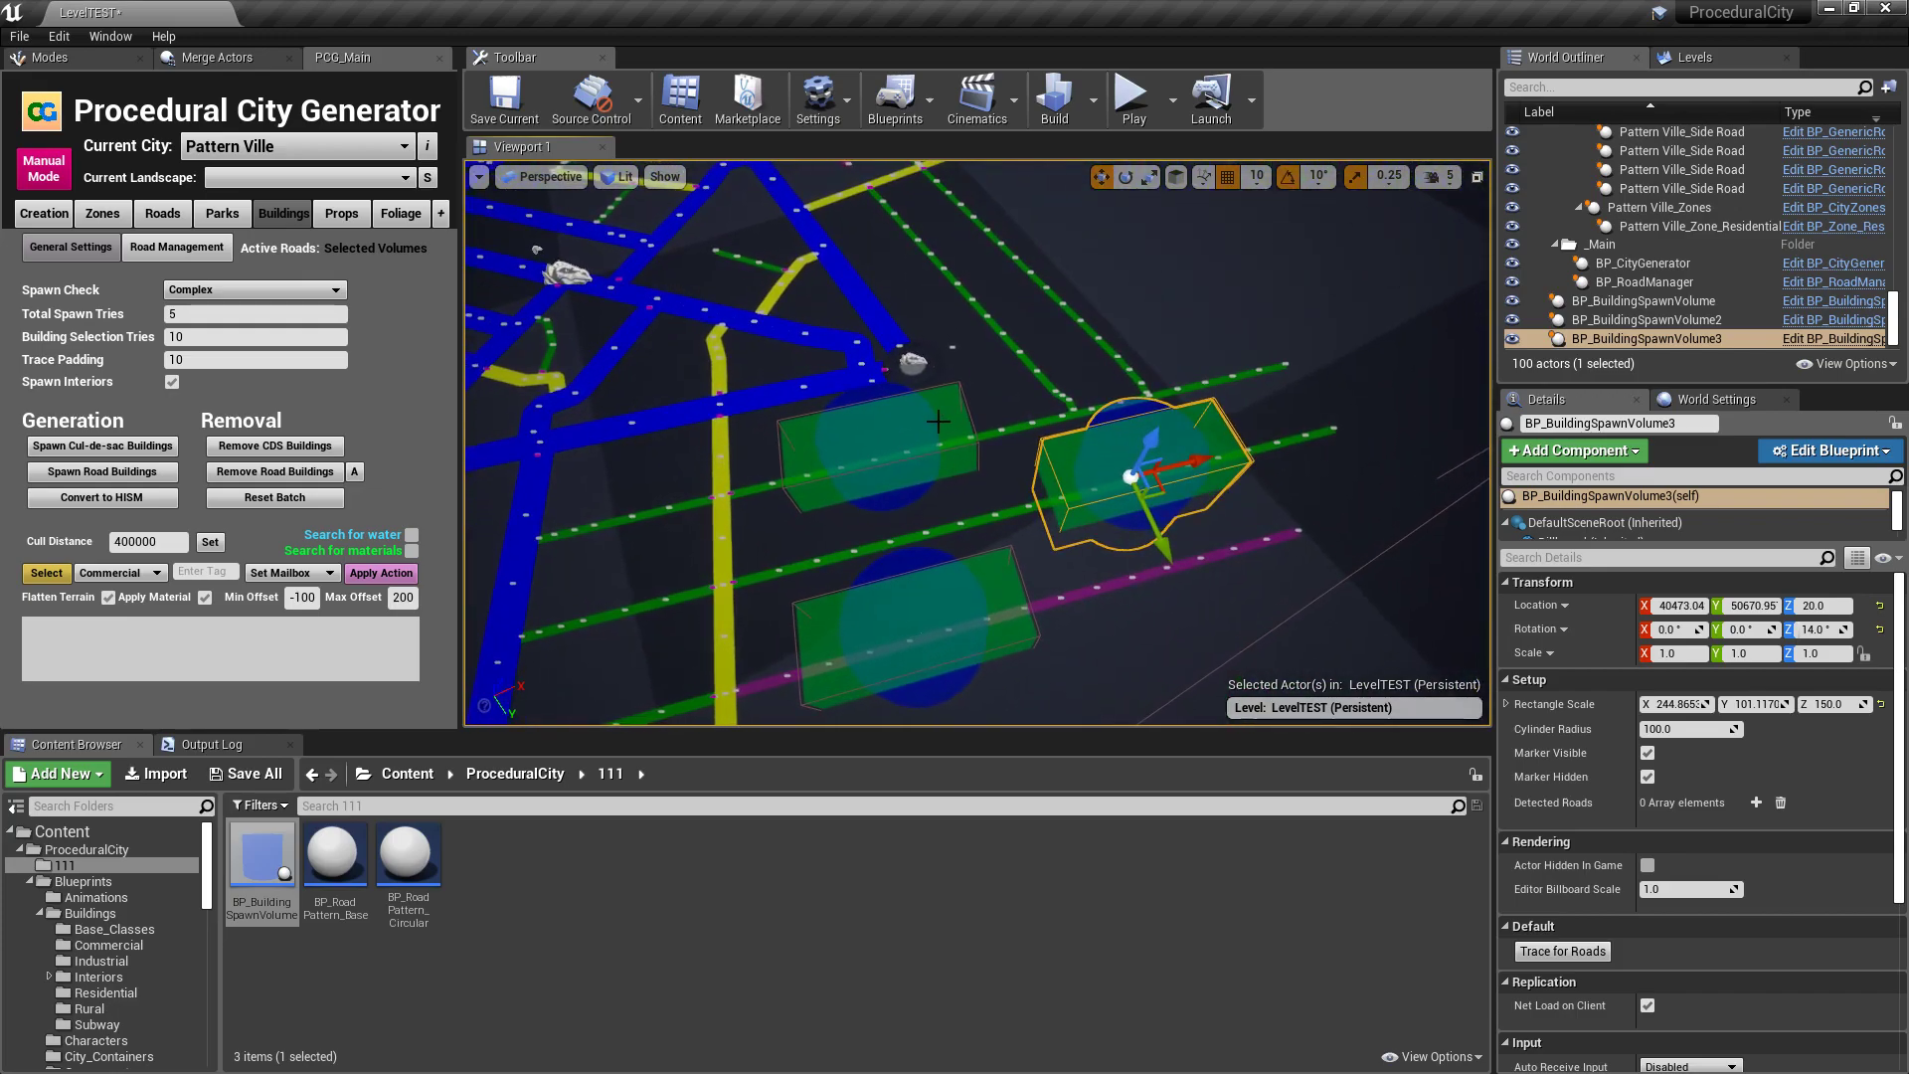
Select all three building spawn volumes together and set them as the target for spawning buildings
click(1274, 398)
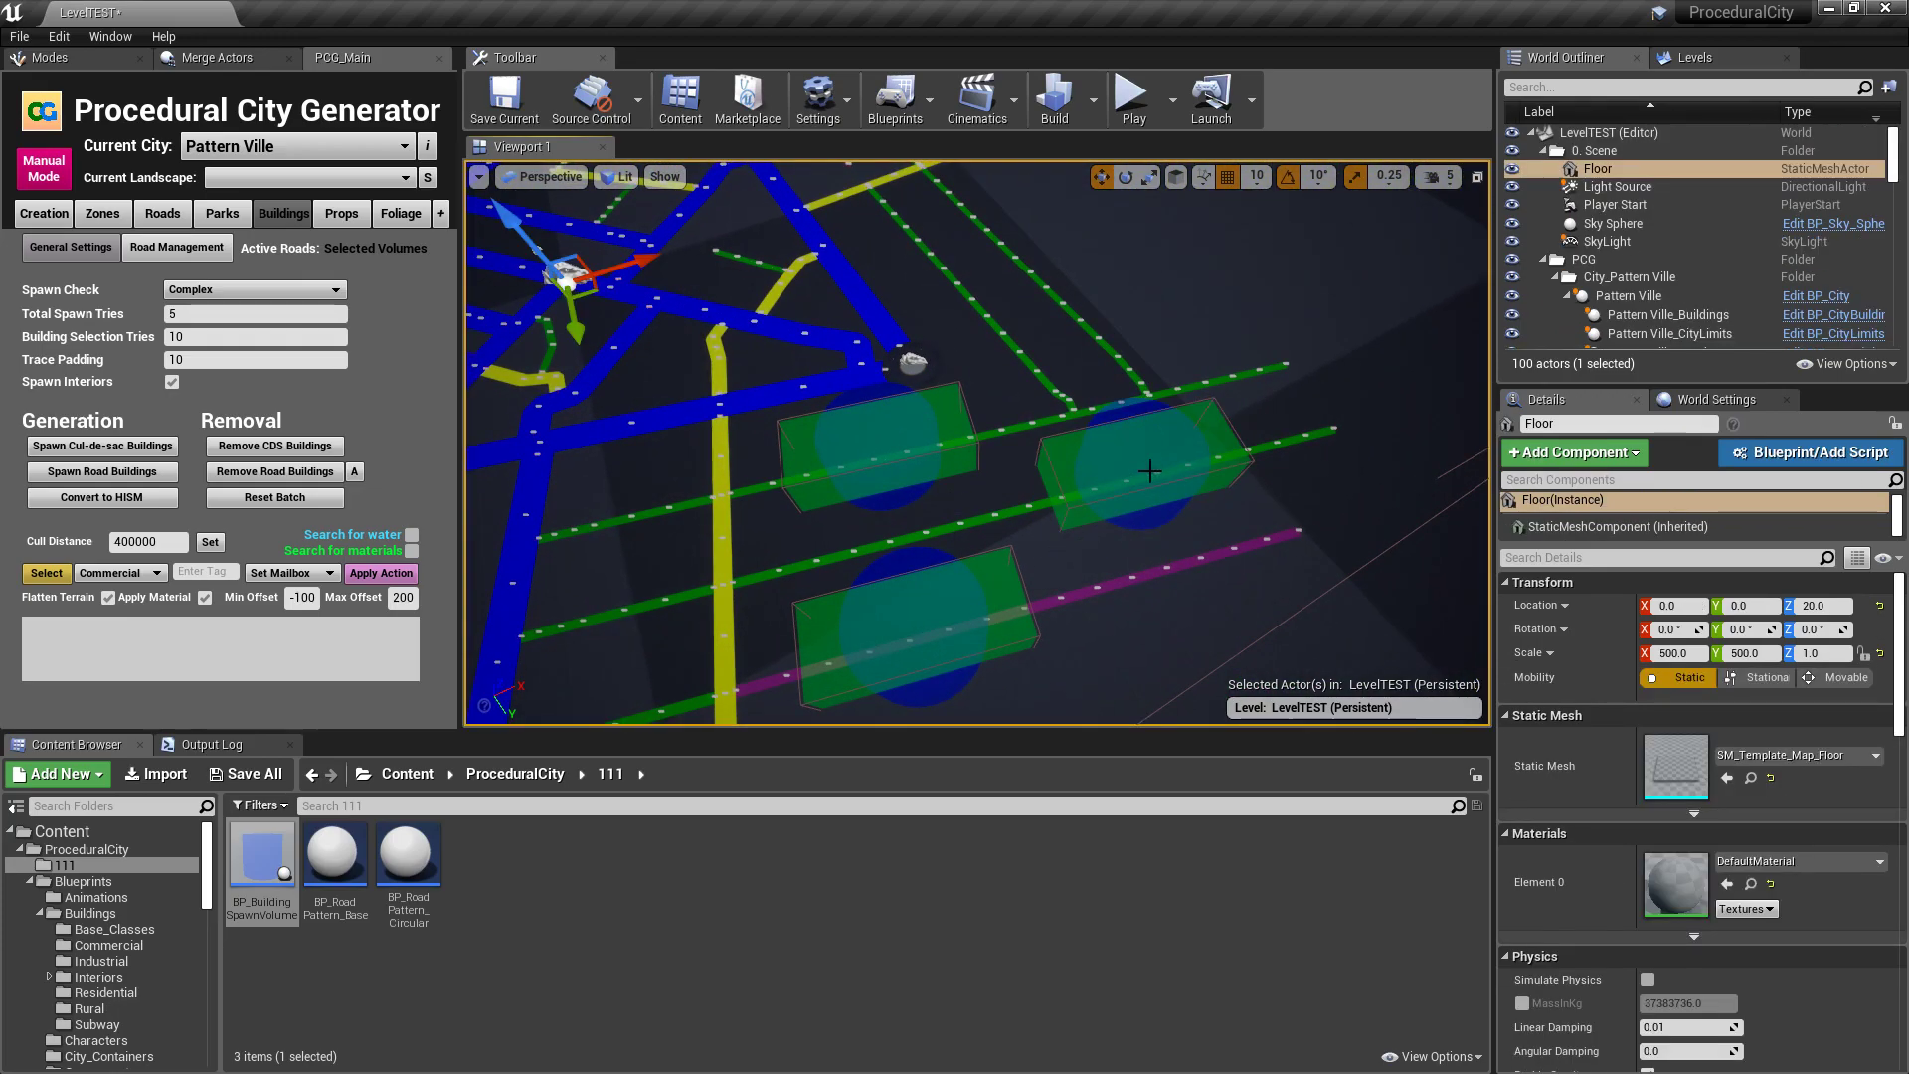
click(1152, 471)
ctrl+click(1621, 318)
ctrl+click(1621, 306)
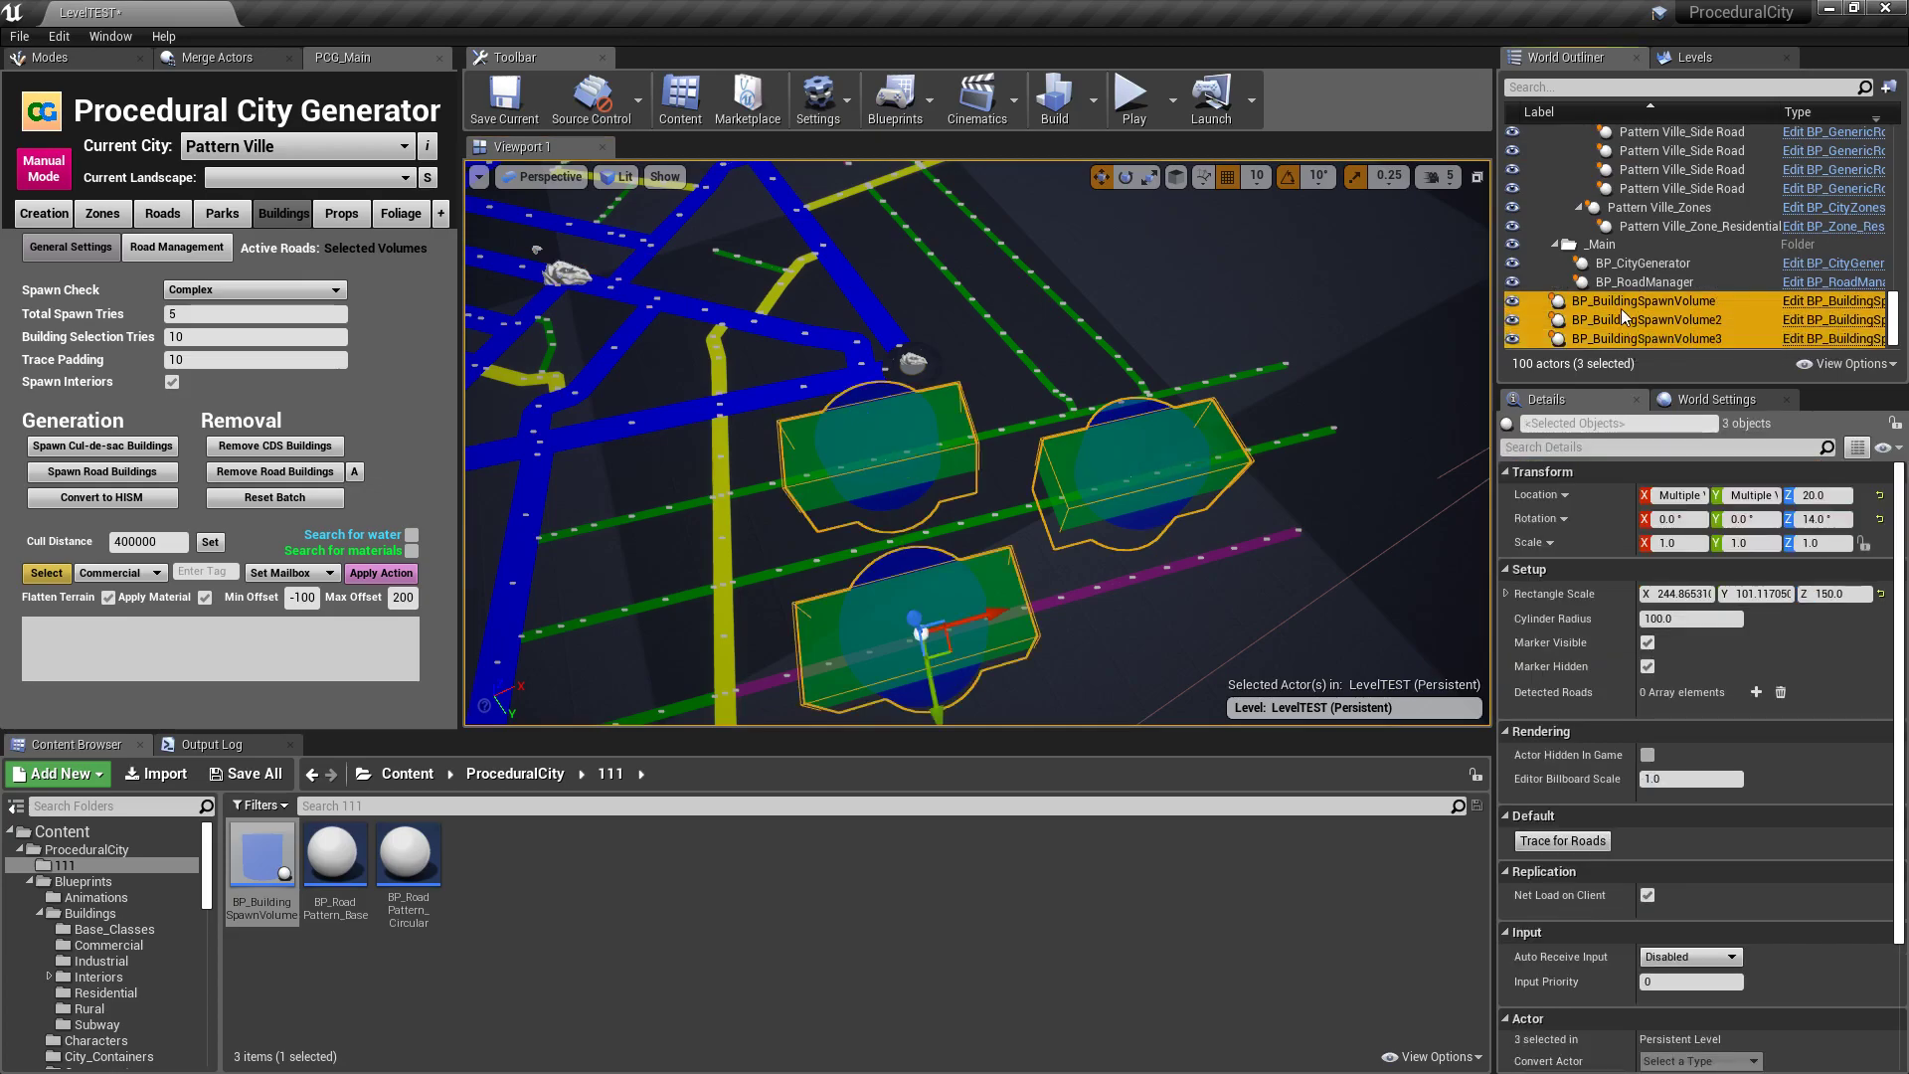
click(187, 254)
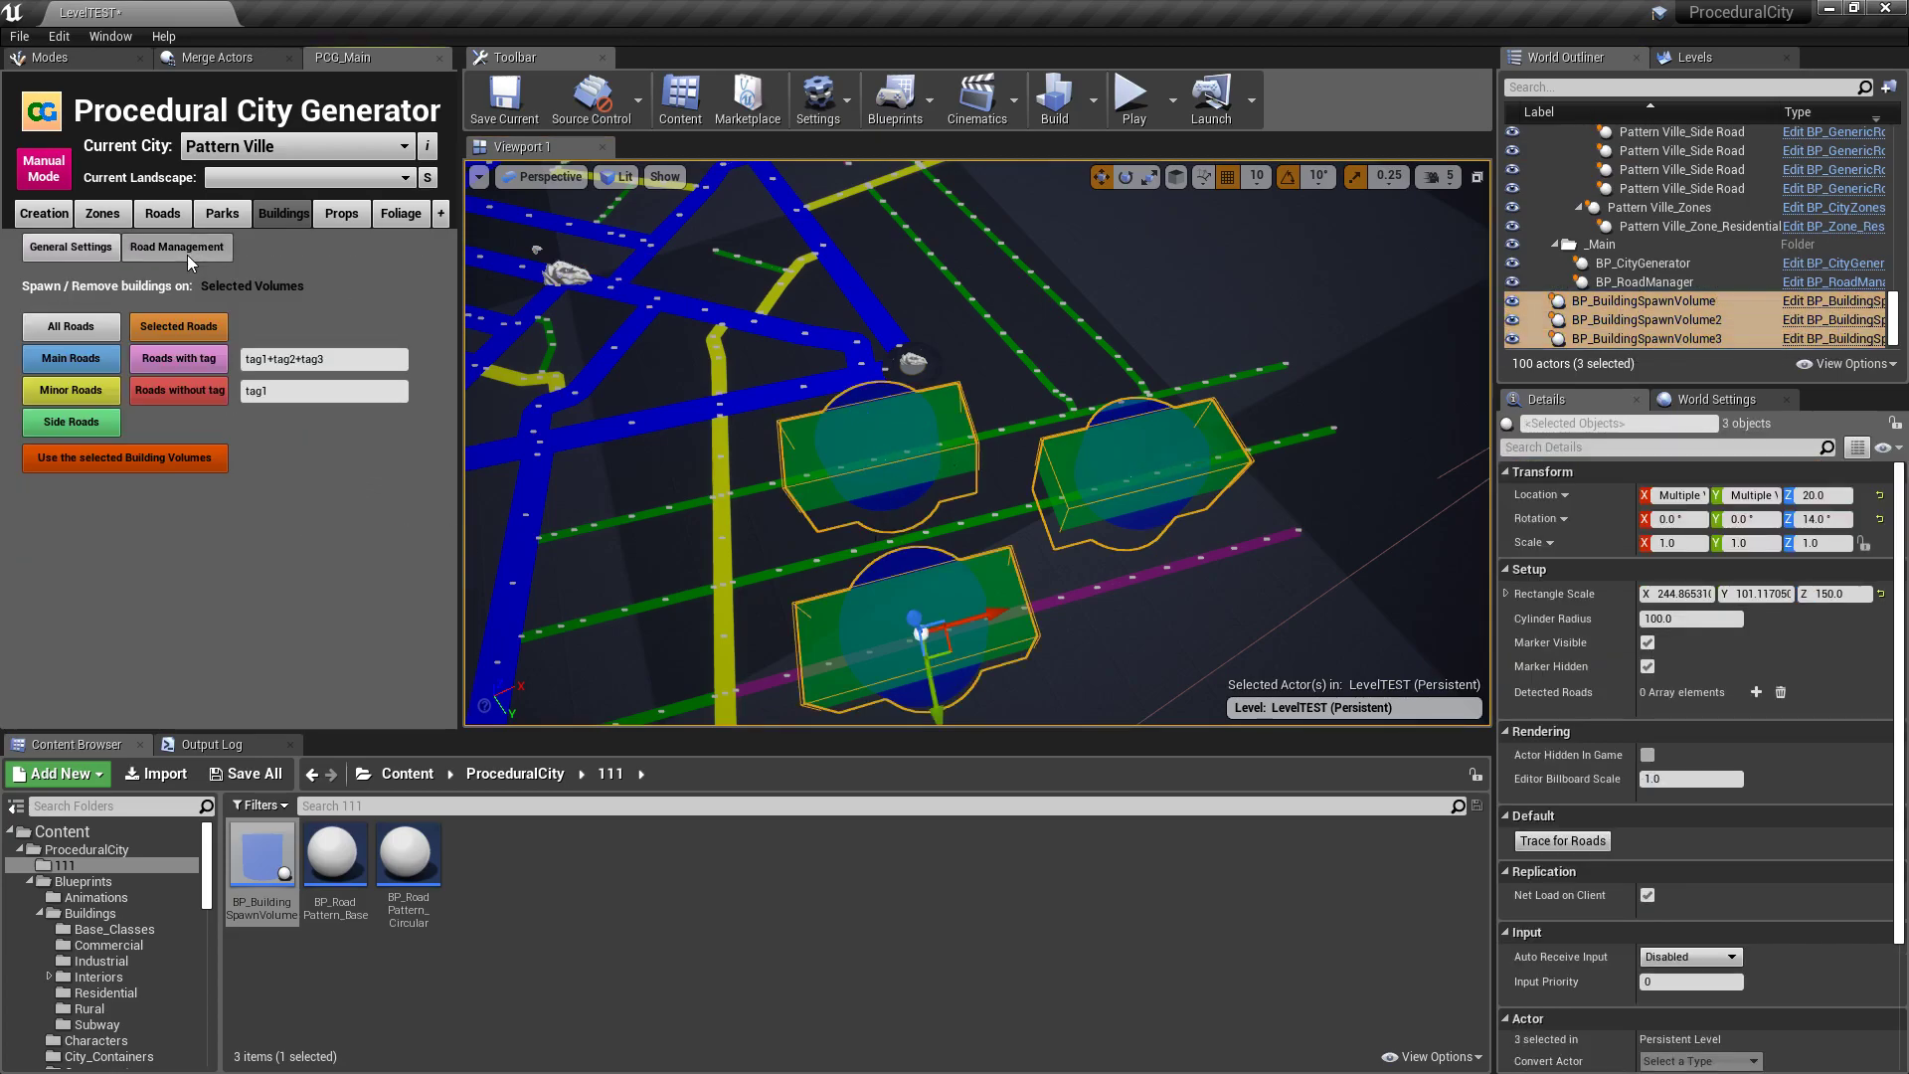
click(92, 455)
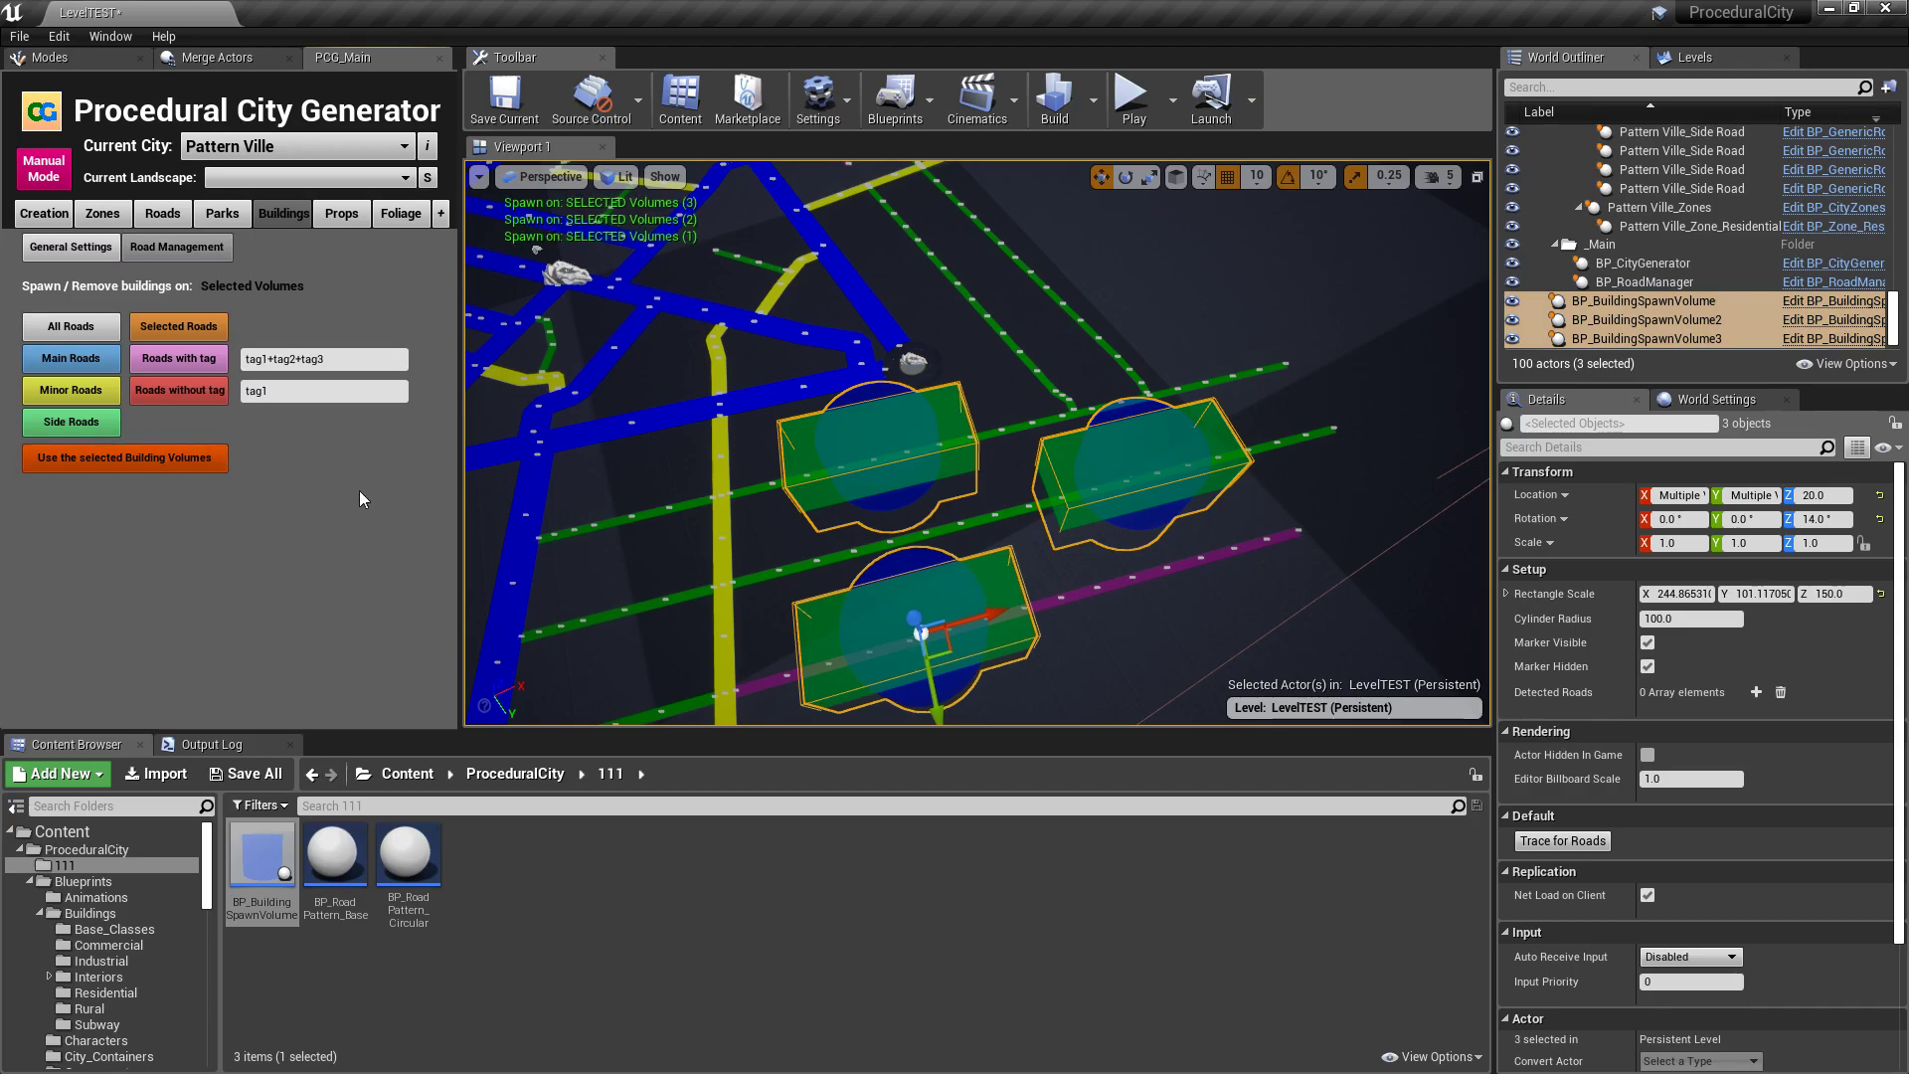
Spawn road buildings inside the three selected volumes, inspect the result, and return to the road management options
click(64, 252)
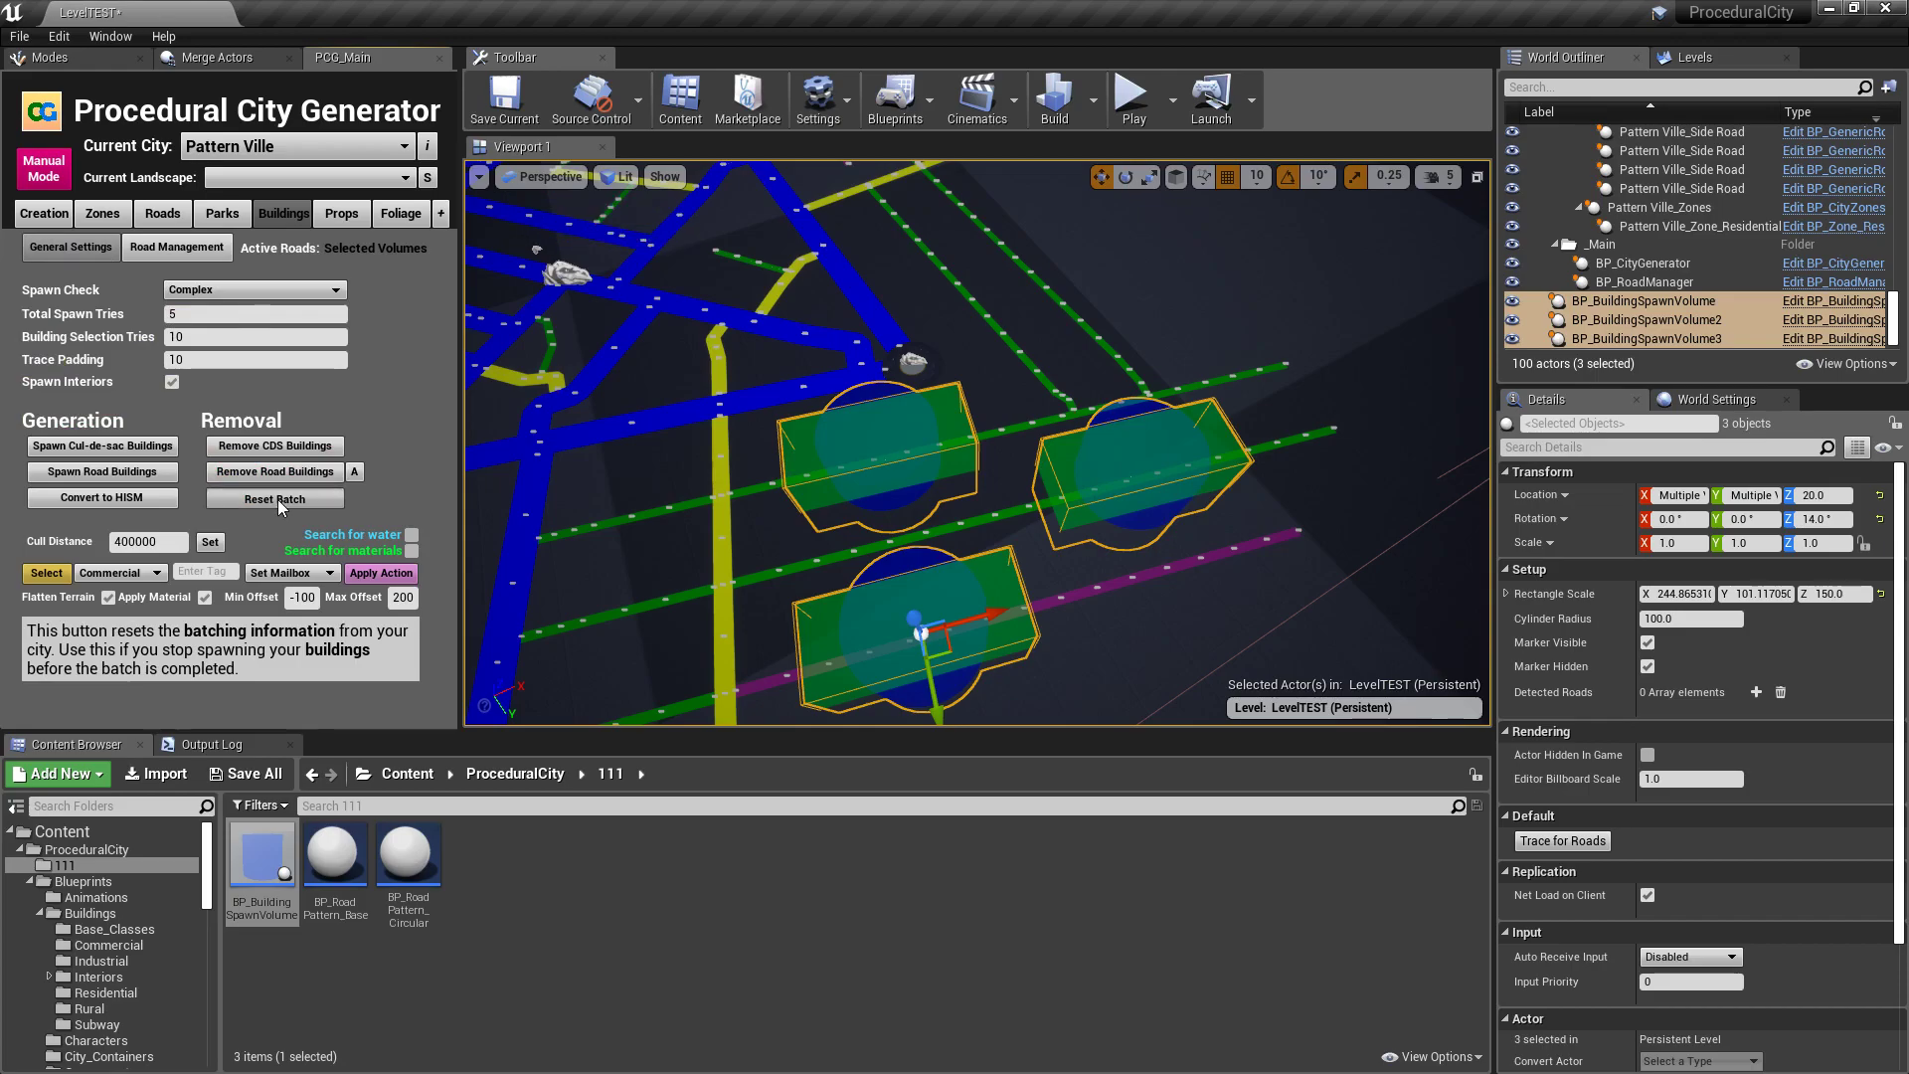
click(90, 473)
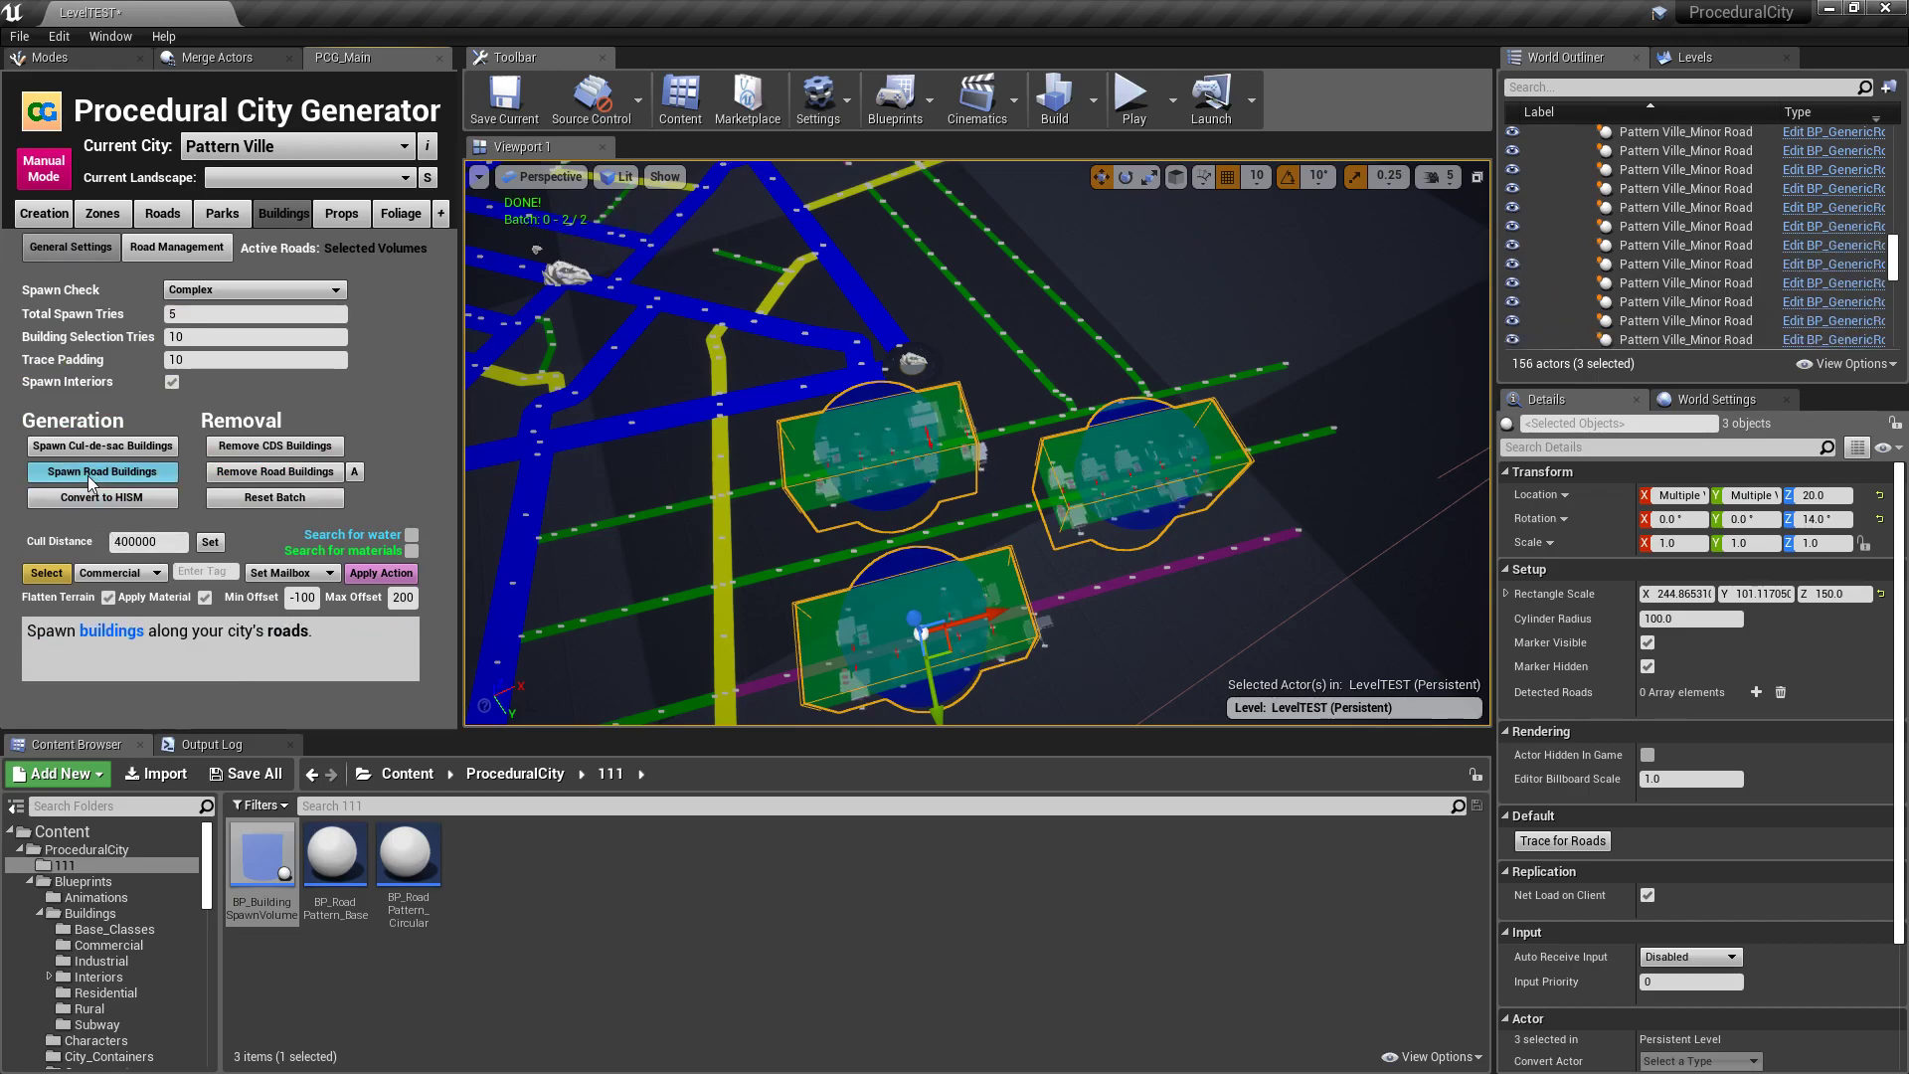
right_drag(978, 443, 965, 482)
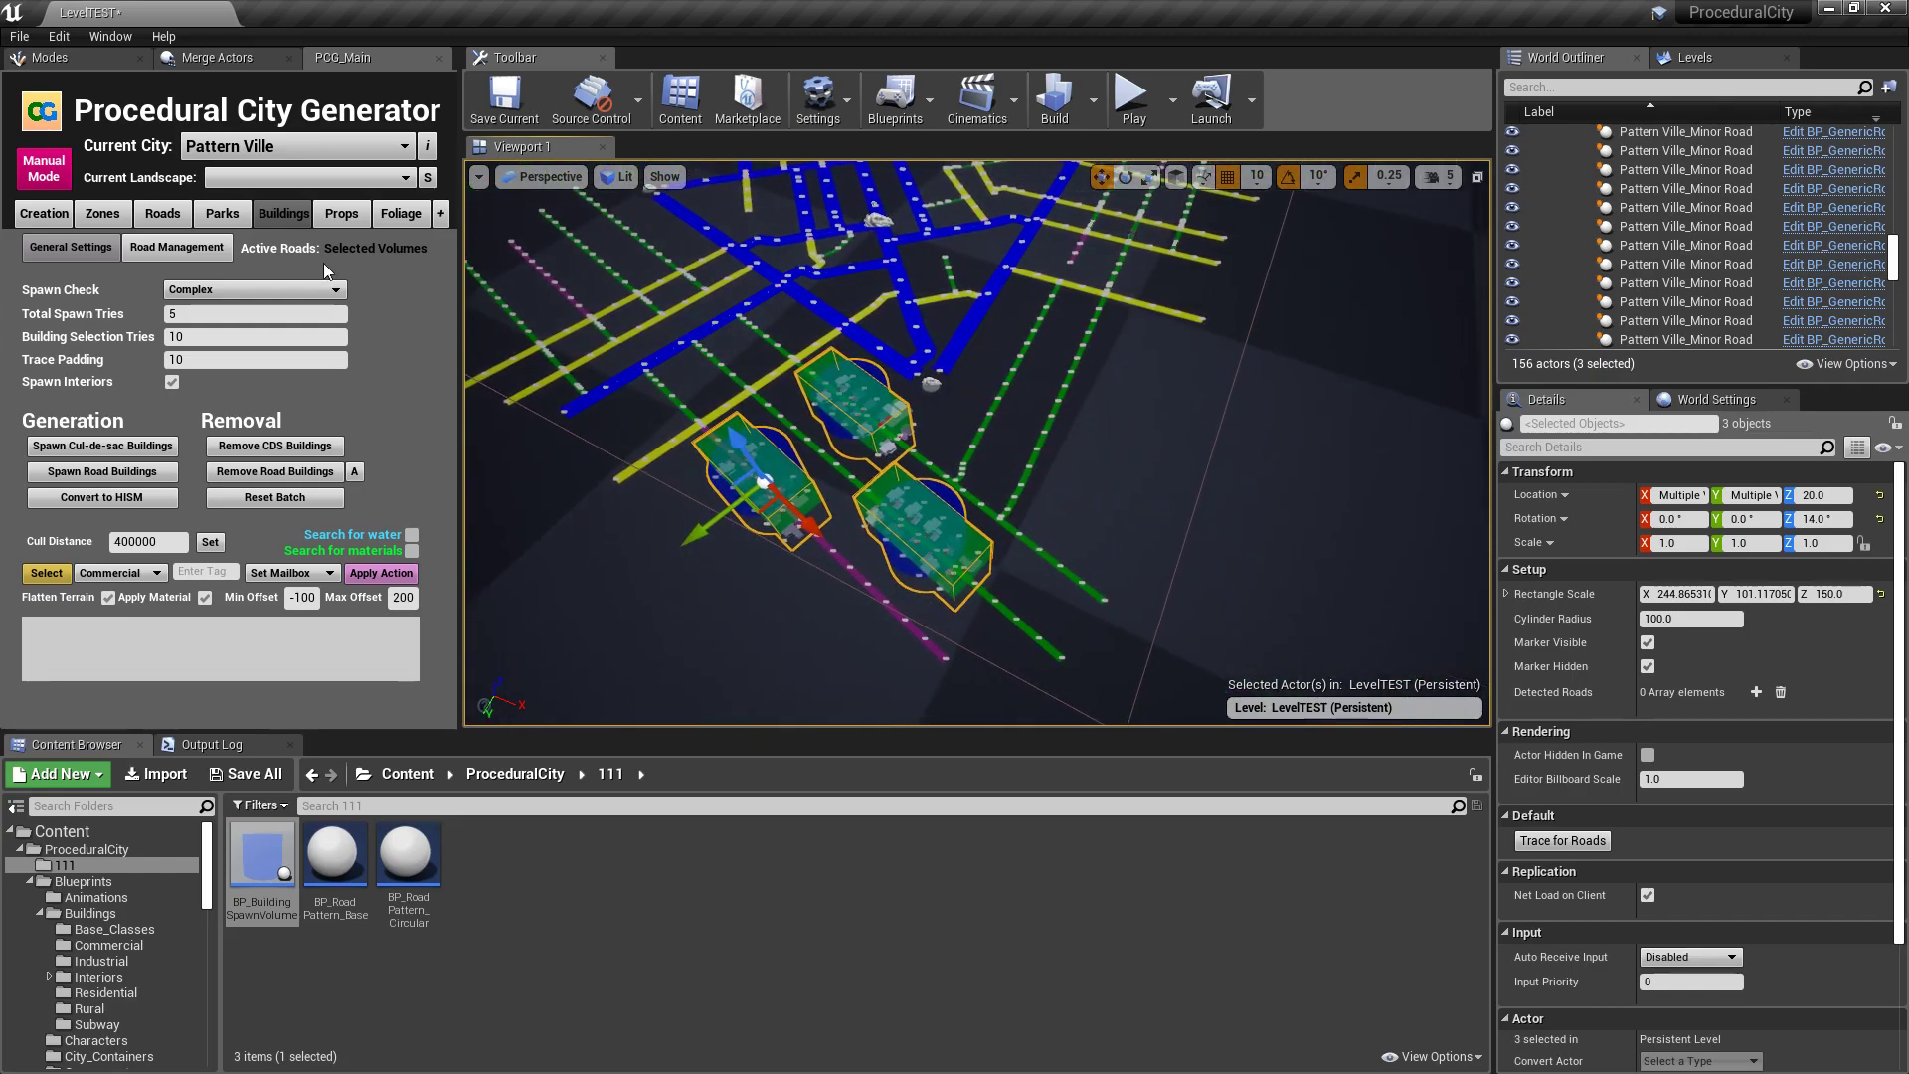
click(173, 248)
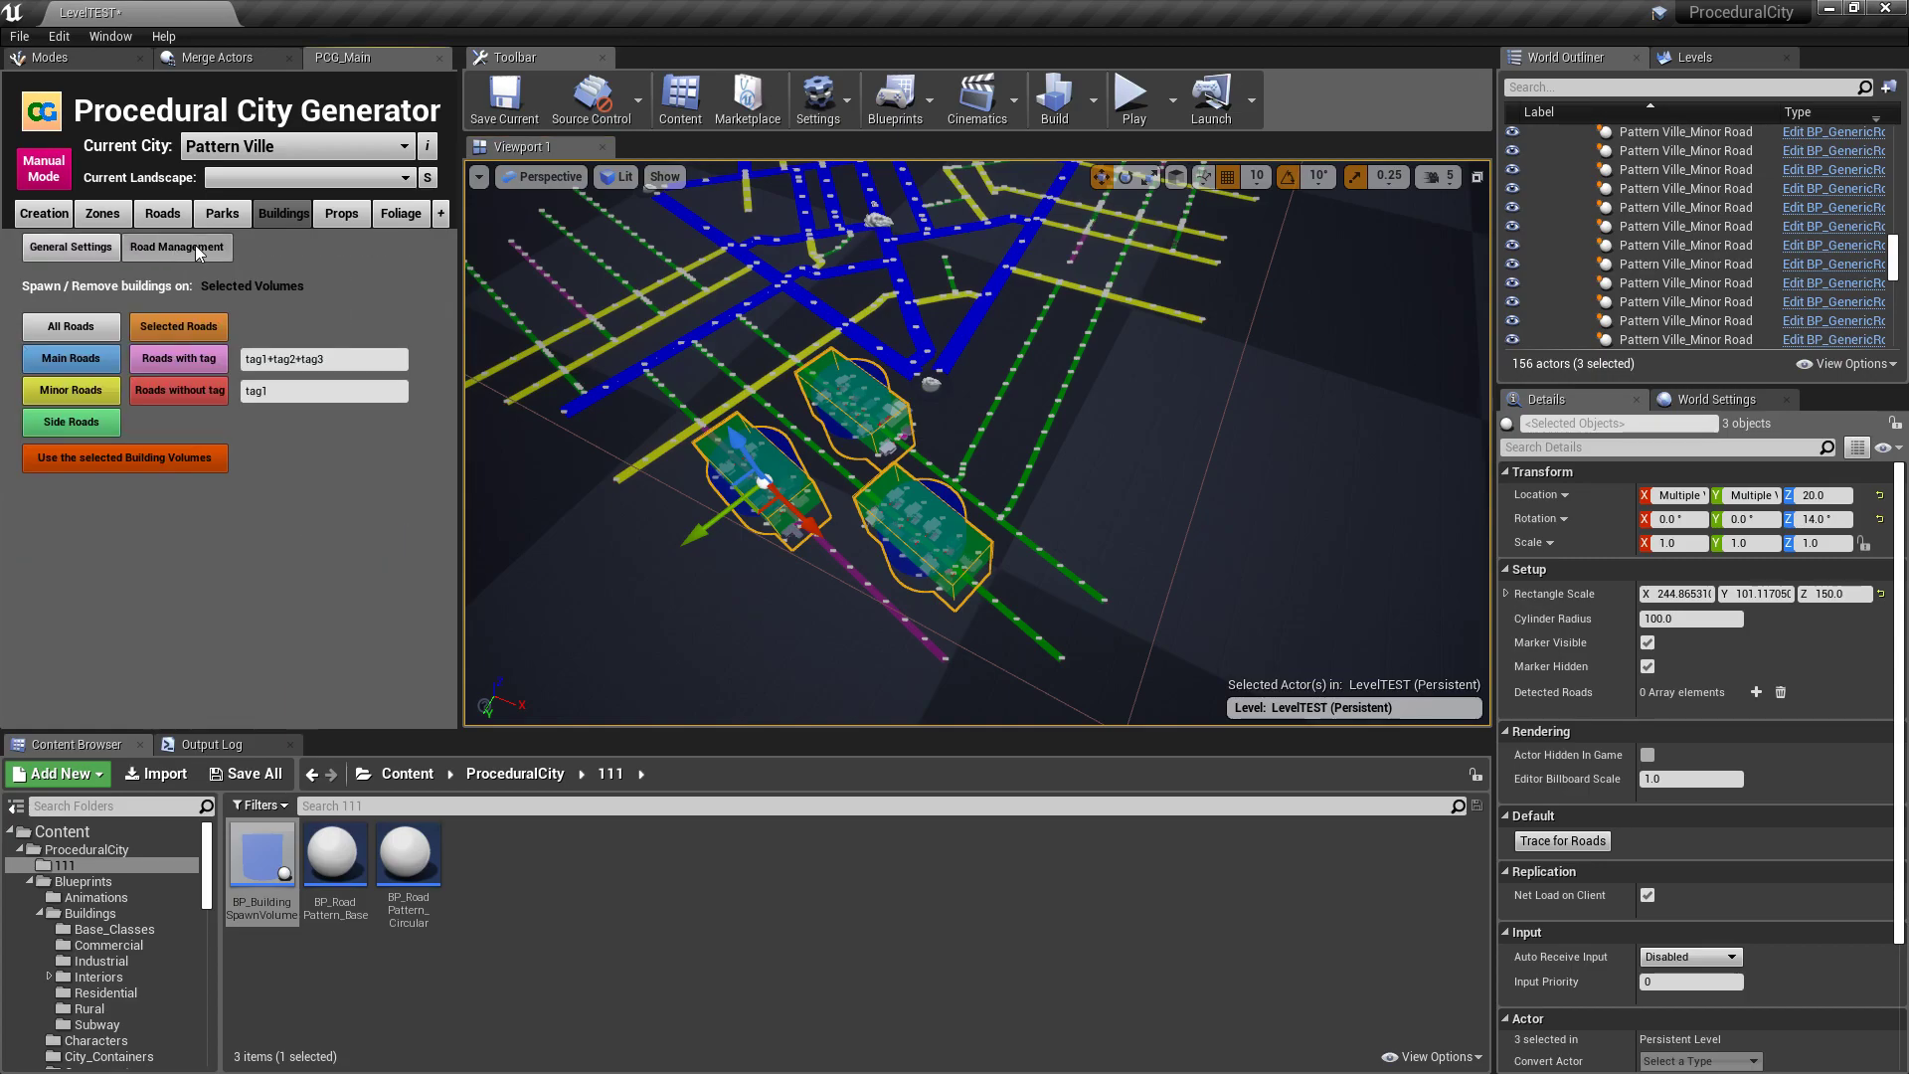